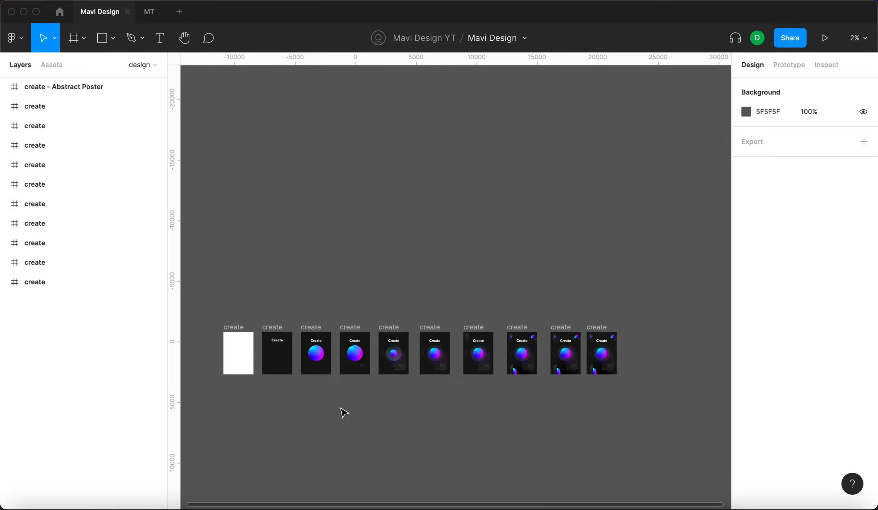
Duplicate the blank white 2480 × 3508 frame and place the copy beneath the first dark Create frame.
click(239, 351)
scroll(226, 371, up, 5)
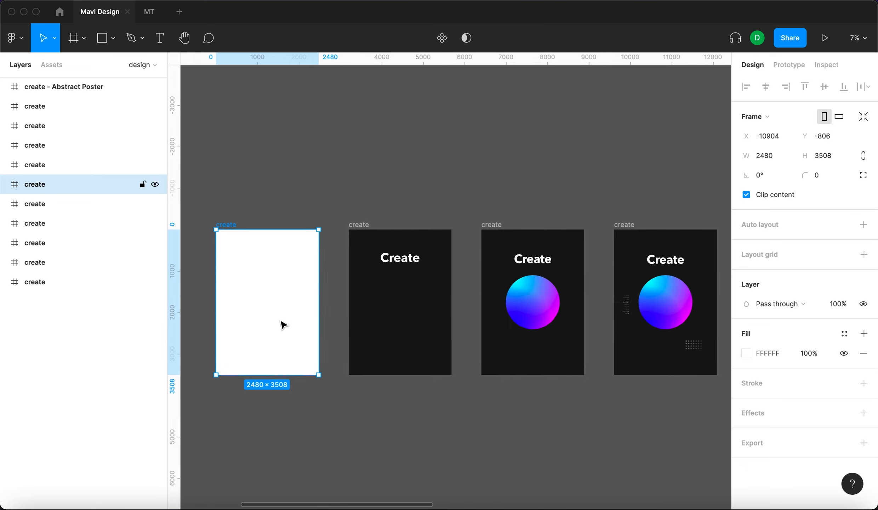
scroll(282, 324, left, 1)
click(294, 435)
key(space)
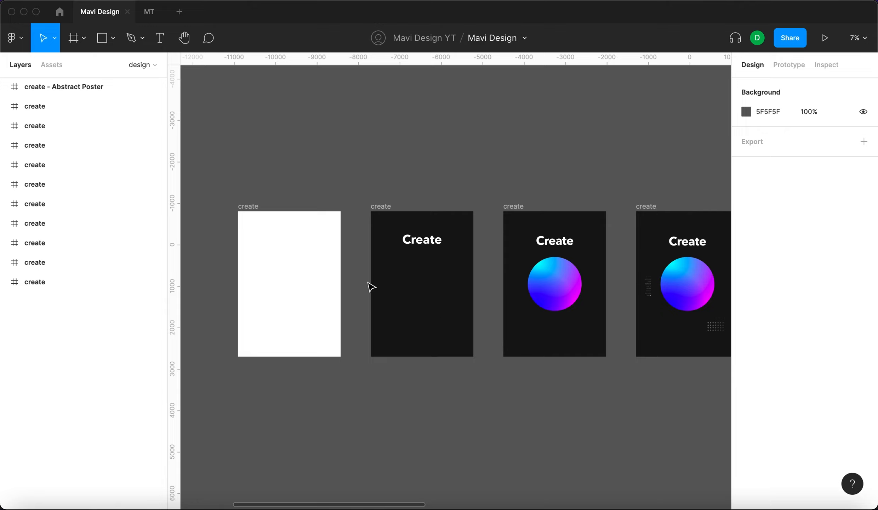
click(303, 306)
click(339, 174)
click(304, 264)
drag(285, 255, 418, 426)
click(572, 461)
key(space)
drag(572, 461, 596, 382)
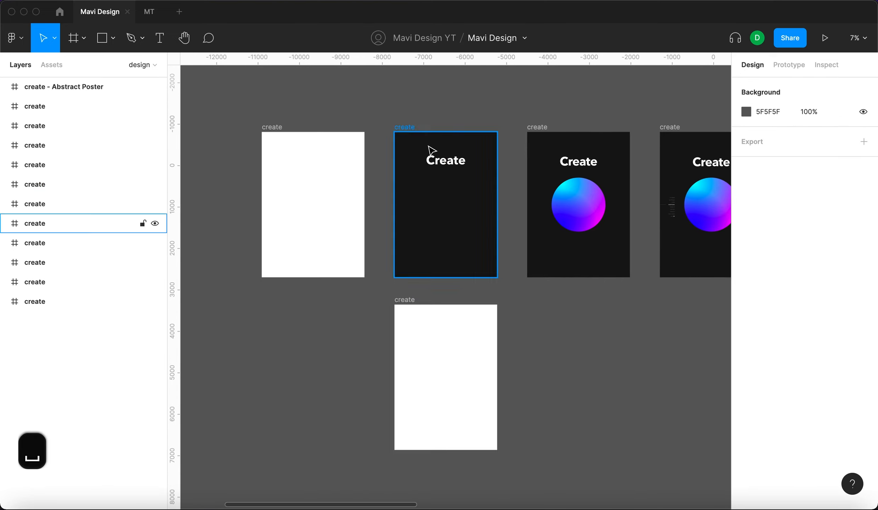
Move the blank frame copy up to Y 3098, directly below the dark frame that holds only the Create title.
scroll(430, 150, up, 5)
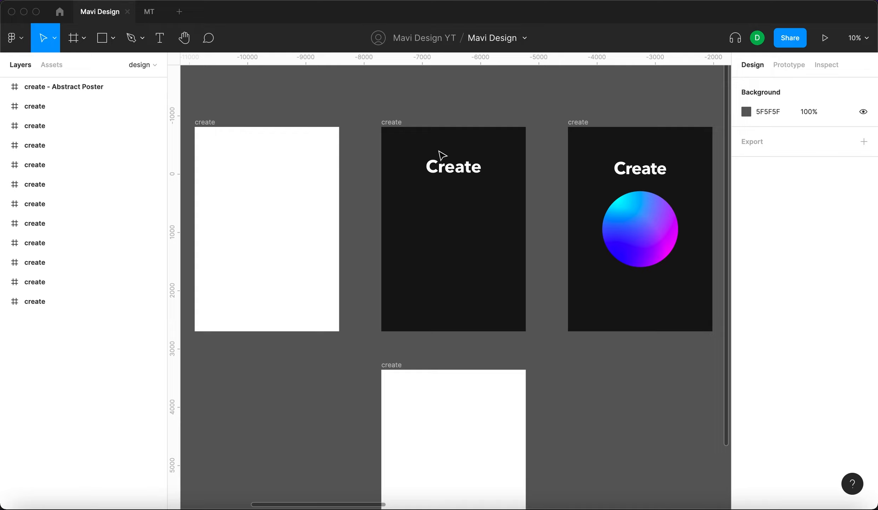
click(454, 172)
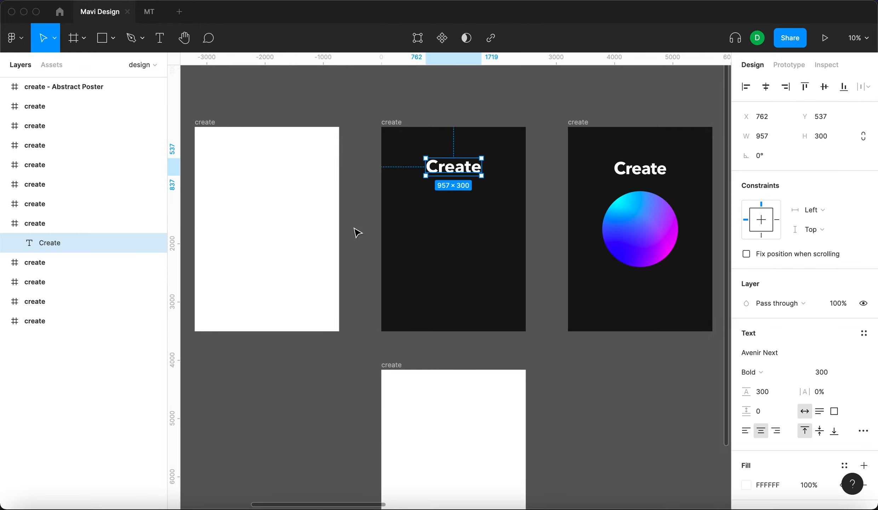
click(360, 239)
drag(420, 365, 409, 278)
click(409, 294)
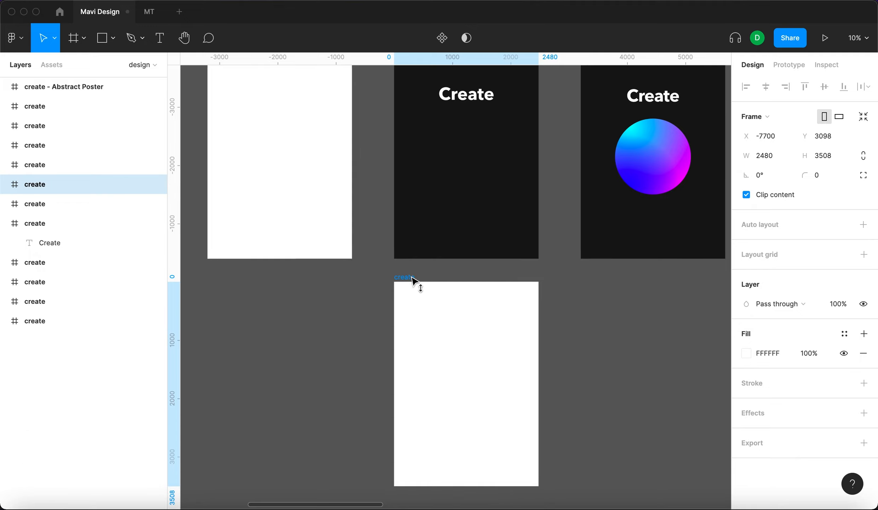
Add a second fill to the blank frame copy and check the background colour of the dark frame above it.
click(863, 334)
click(496, 210)
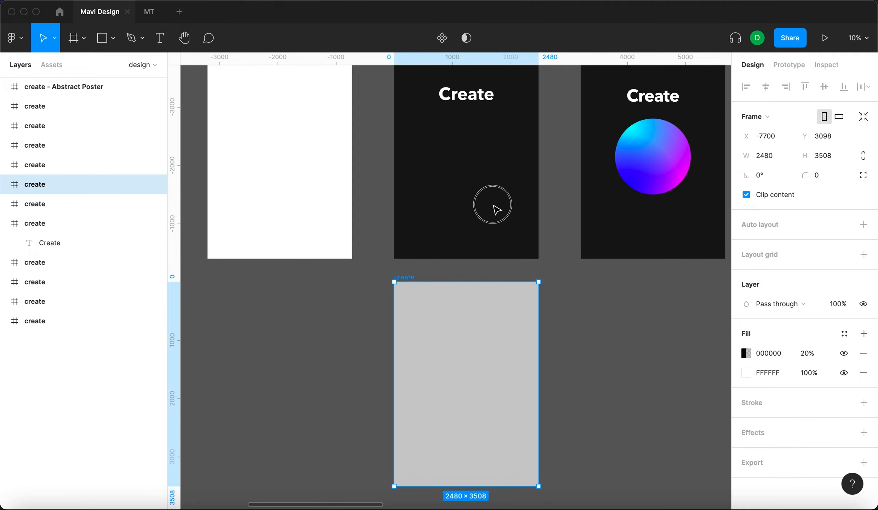
scroll(521, 196, up, 3)
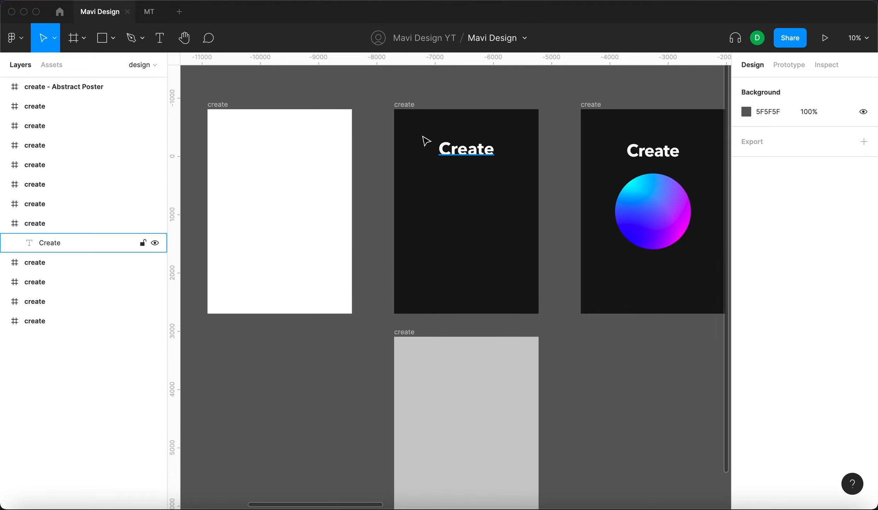
click(403, 104)
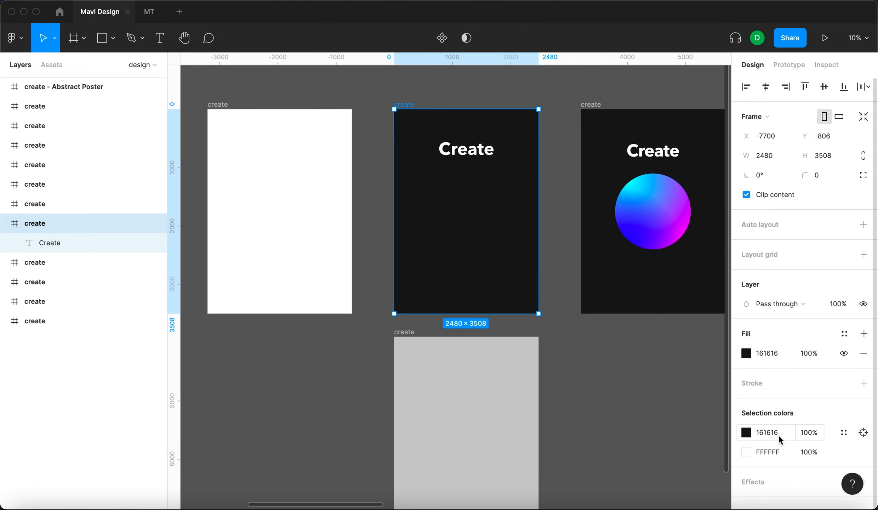
click(684, 409)
scroll(453, 371, down, 3)
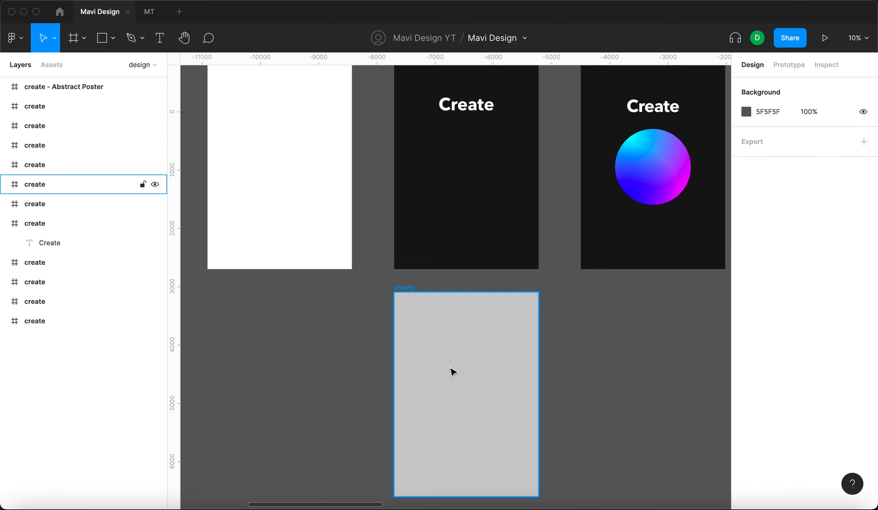
Set the frame copy's newly added fill to colour 161616 at 100% opacity.
click(453, 372)
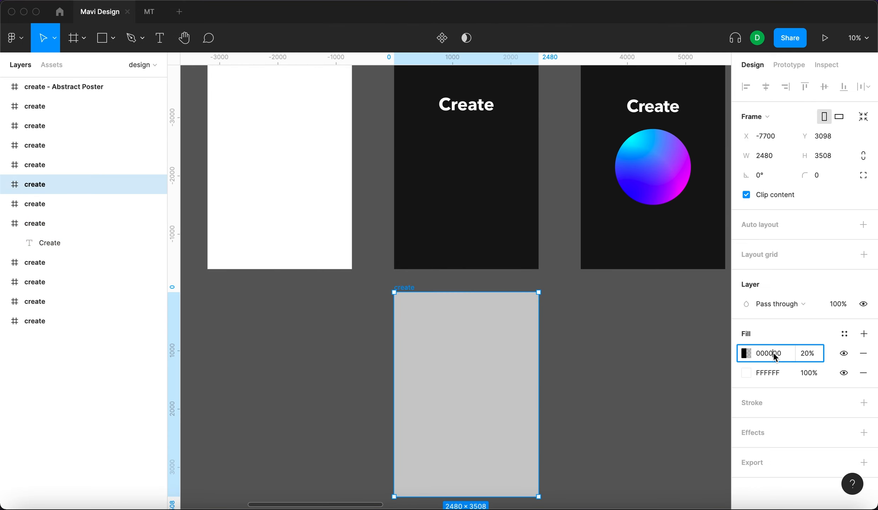
key(super+a)
text(161616)
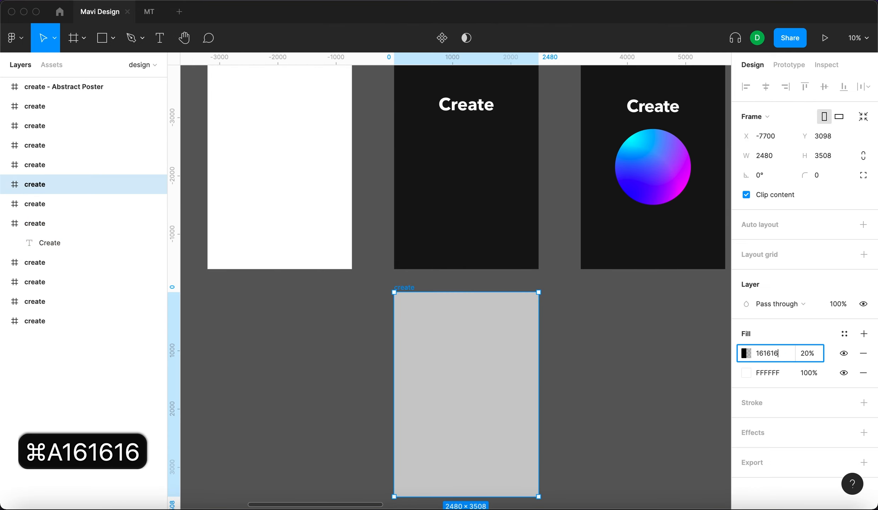
key(Return)
click(806, 353)
text(100)
key(Return)
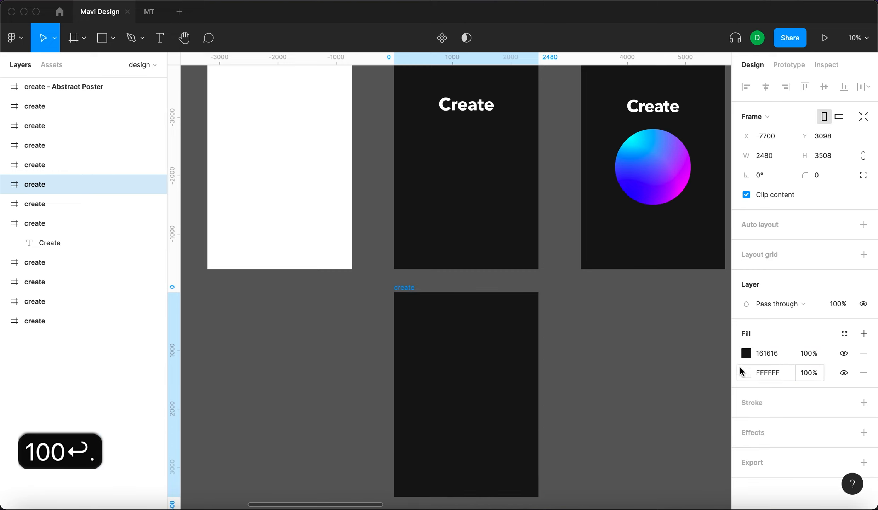
click(686, 374)
Add the text "Create" to the dark frame copy and centre it horizontally near the top at Y 691.
scroll(657, 372, up, 1)
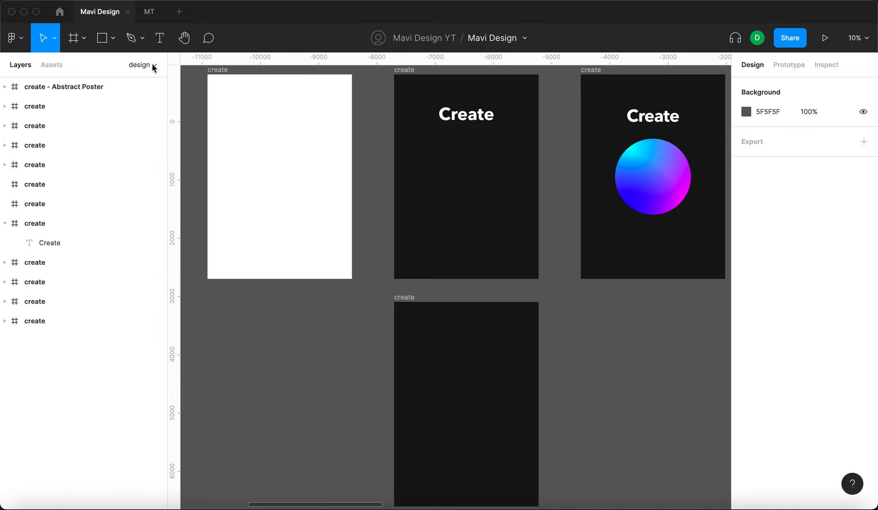
click(159, 38)
click(428, 355)
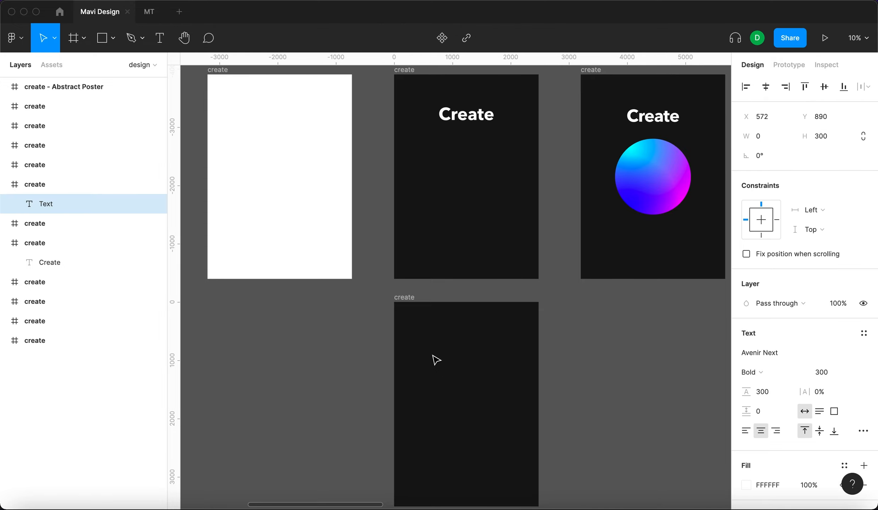
text(Create)
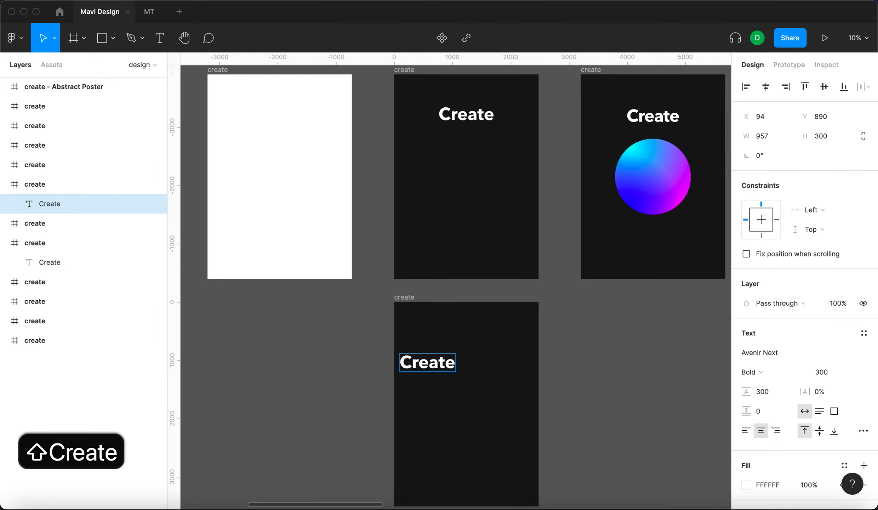
key(Escape)
drag(425, 367, 475, 355)
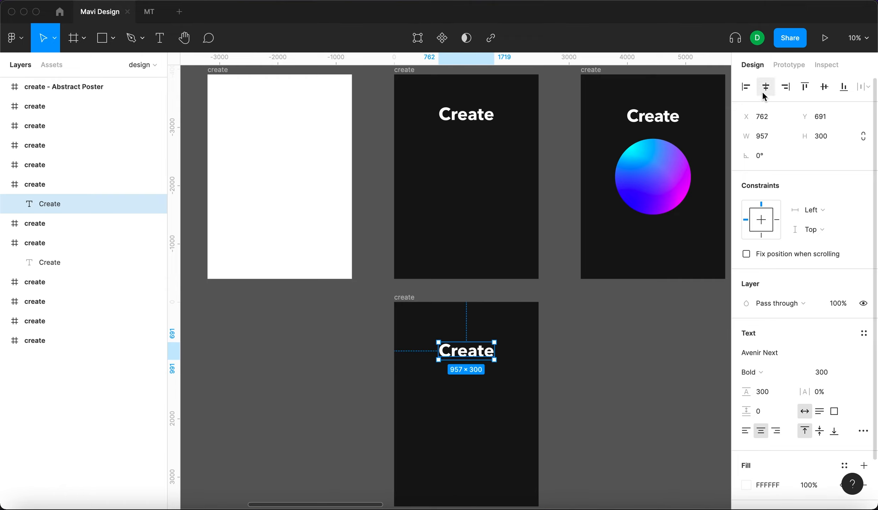
click(603, 439)
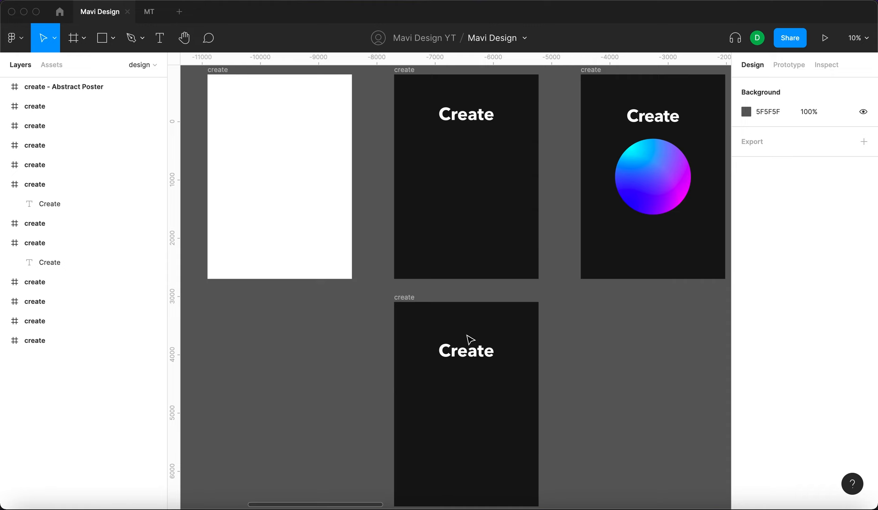
Compare the new Create title's position and text settings with the original title's, and check the frame copy's dimensions.
click(460, 356)
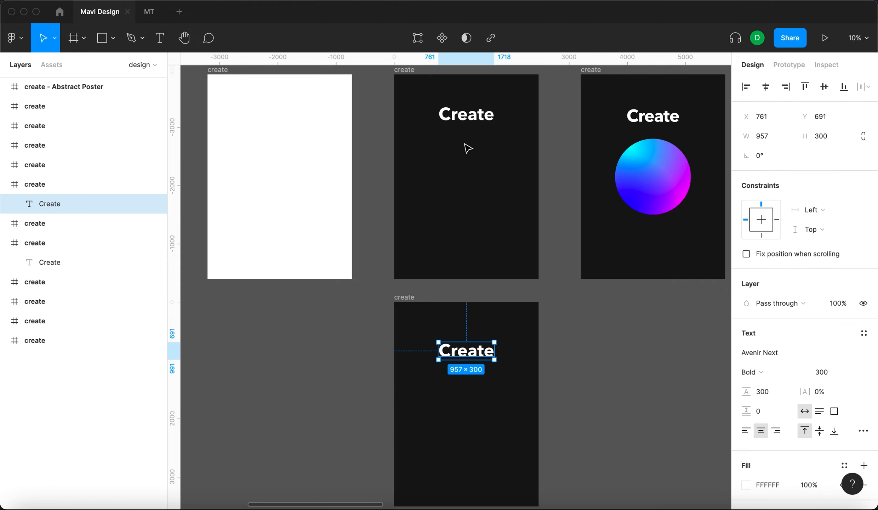
click(467, 120)
click(473, 358)
click(464, 114)
click(606, 376)
click(464, 355)
click(300, 382)
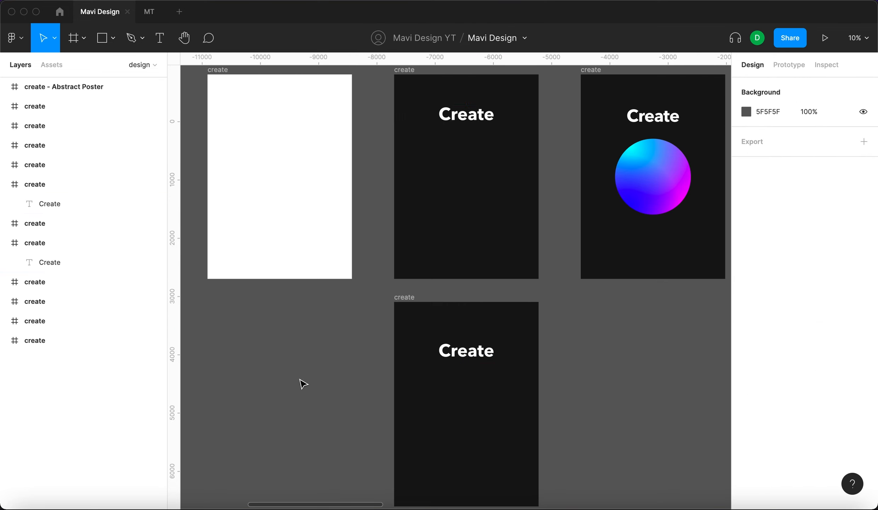
click(448, 353)
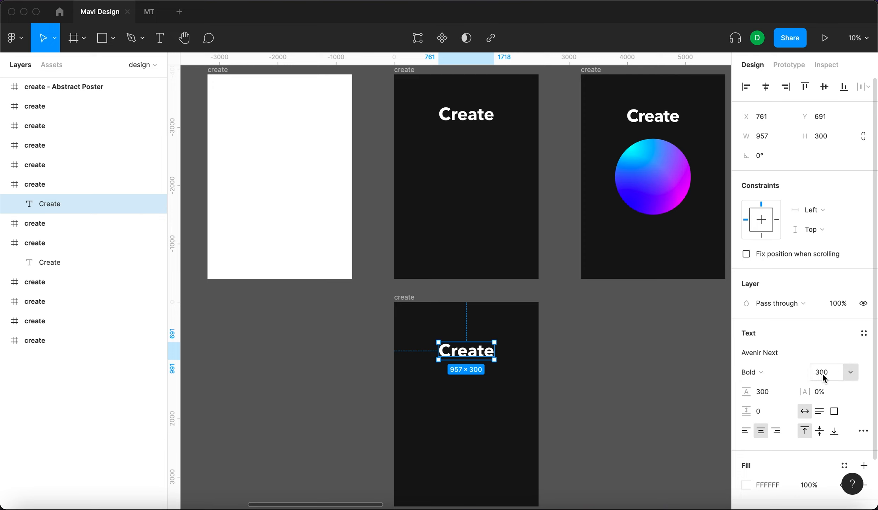
click(629, 400)
scroll(630, 401, down, 3)
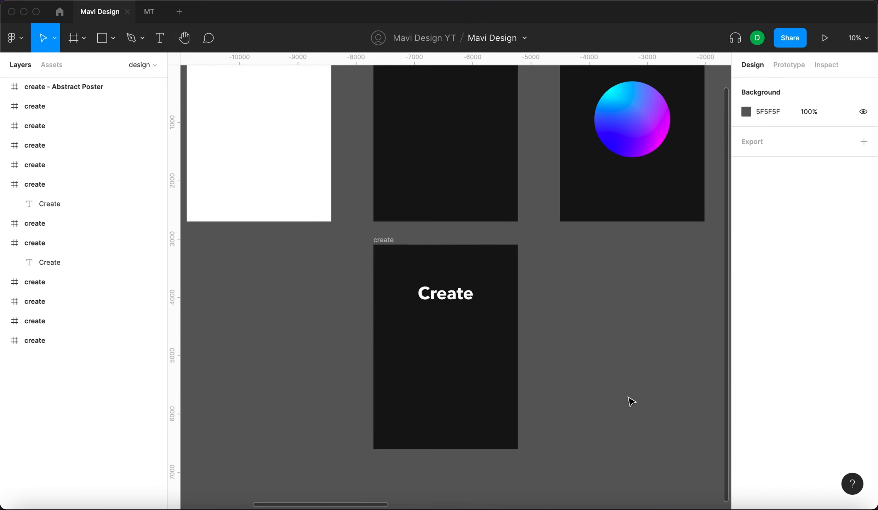
click(382, 241)
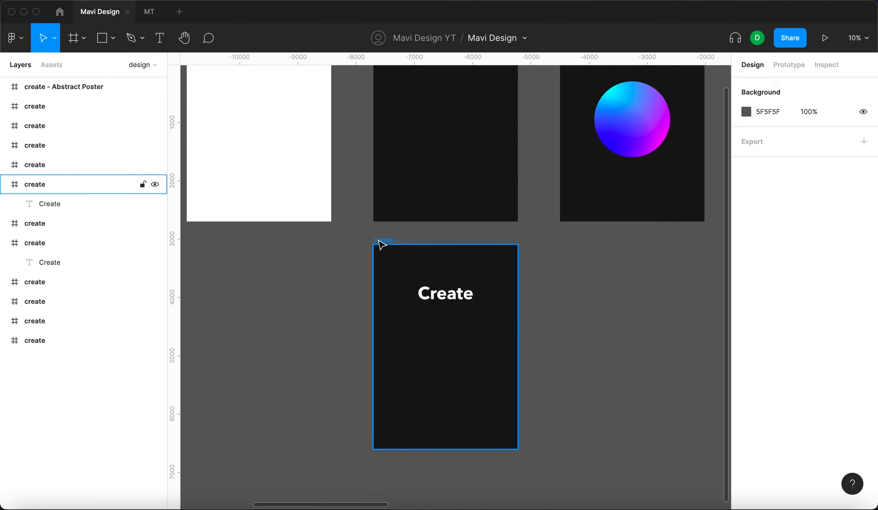
click(773, 156)
click(594, 367)
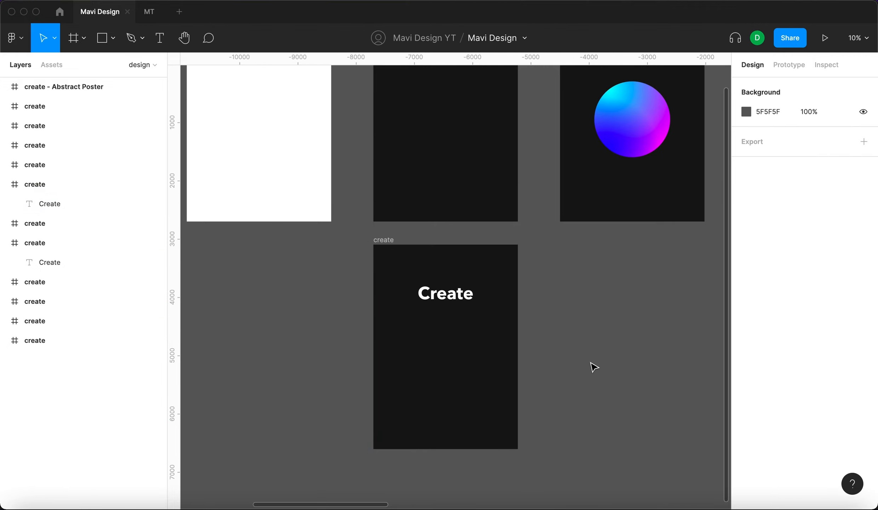
Measure the distances from the original Create title to the edges of its frame.
scroll(594, 367, down, 3)
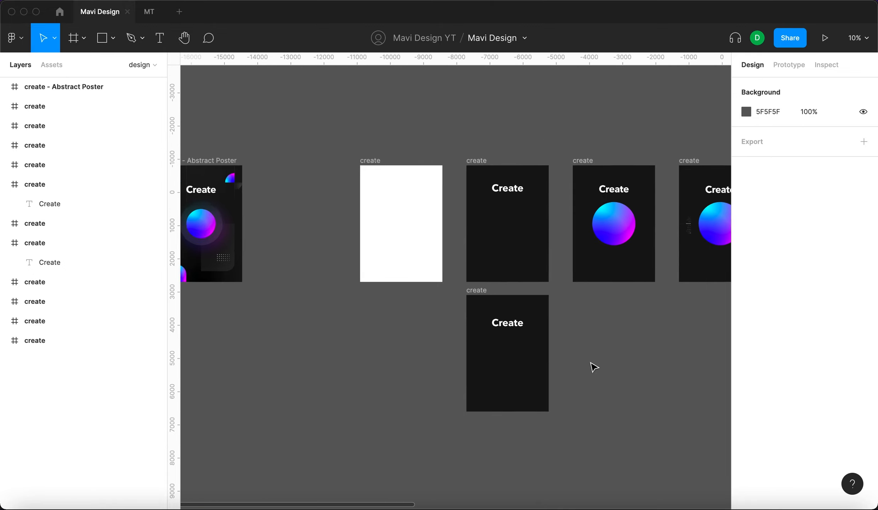
click(517, 327)
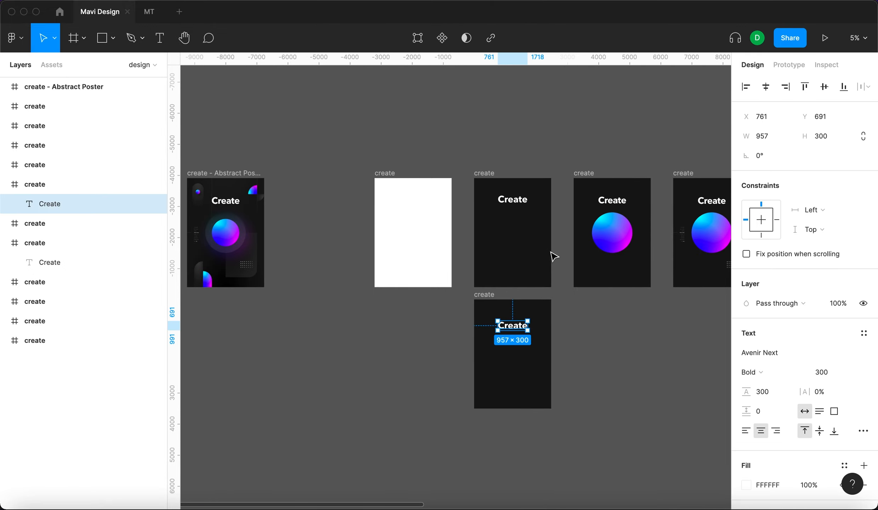
click(525, 203)
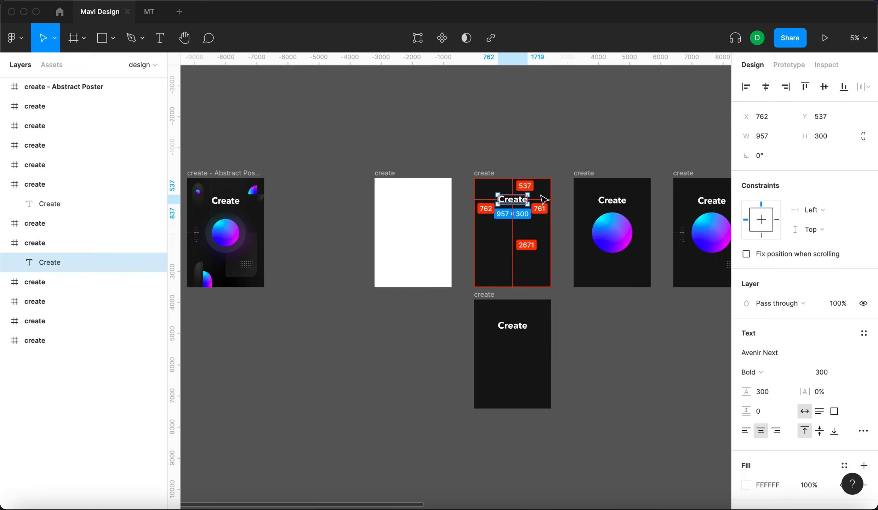
scroll(534, 186, up, 5)
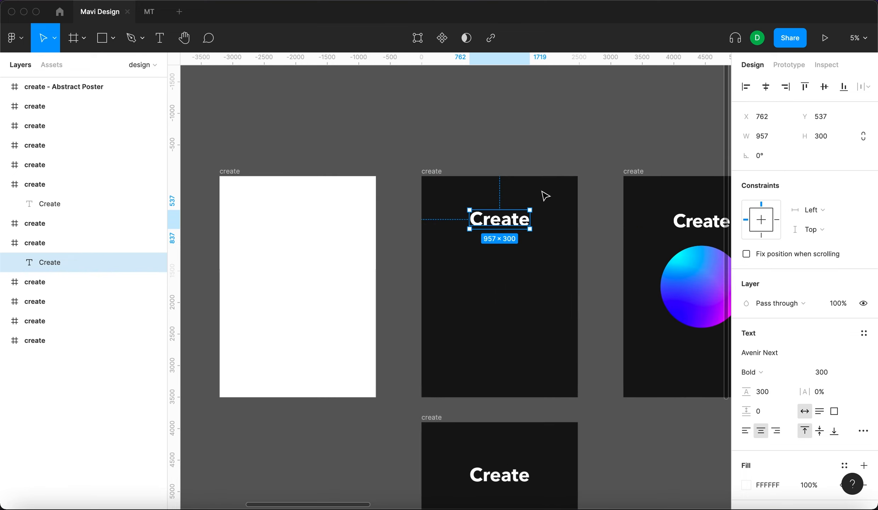
key(space)
drag(596, 294, 592, 200)
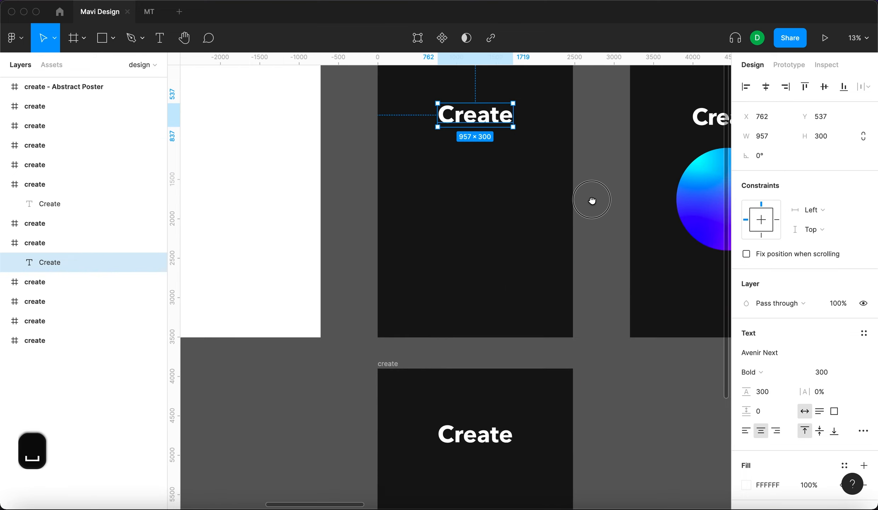
Nudge the new Create title up to Y 537 to match the original title's distance from the frame's top edge.
click(484, 438)
key(alt)
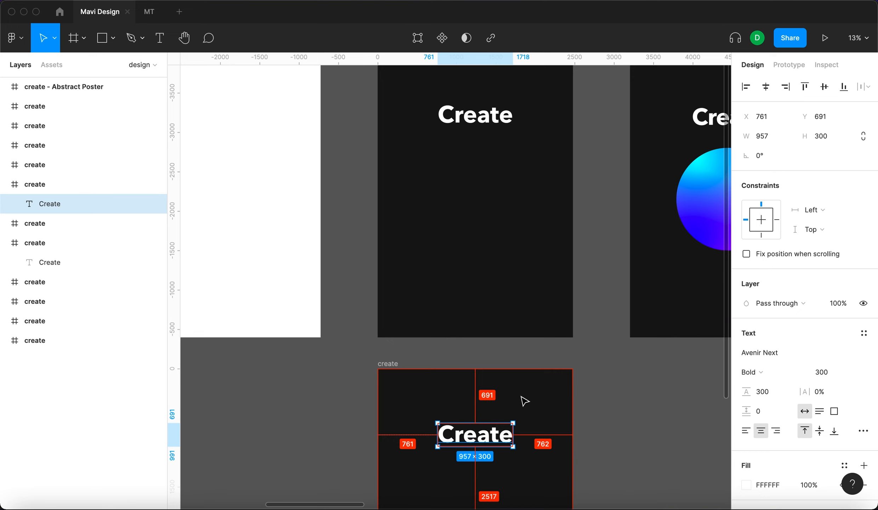
key(shift+Up)
key(shift+Up)
key(shift+Up)
key(shift+Up)
key(shift+Up)
key(shift+Up)
key(shift+Up)
key(shift+Up)
key(shift+Up)
key(shift+Up)
key(shift+Up)
key(shift+Up)
key(shift+Up)
key(shift+Up)
key(shift+Up)
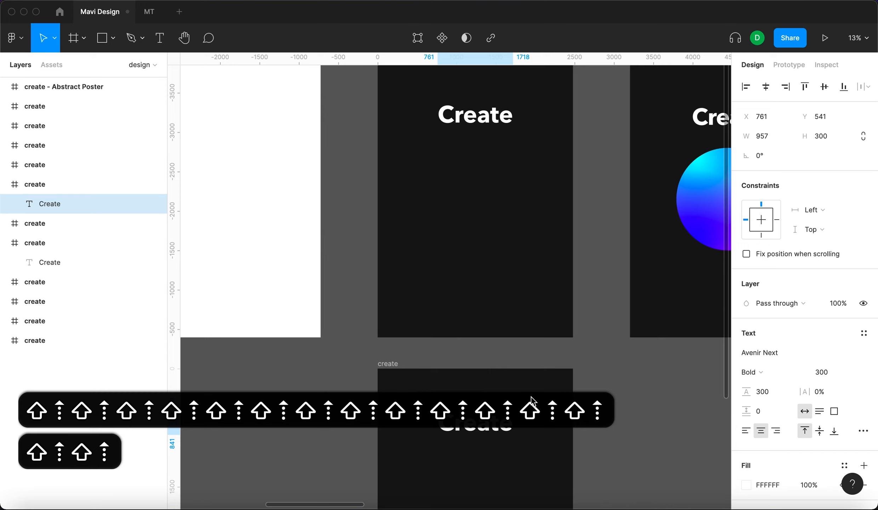
key(Up)
key(Up)
key(Up)
click(625, 435)
click(502, 408)
key(alt)
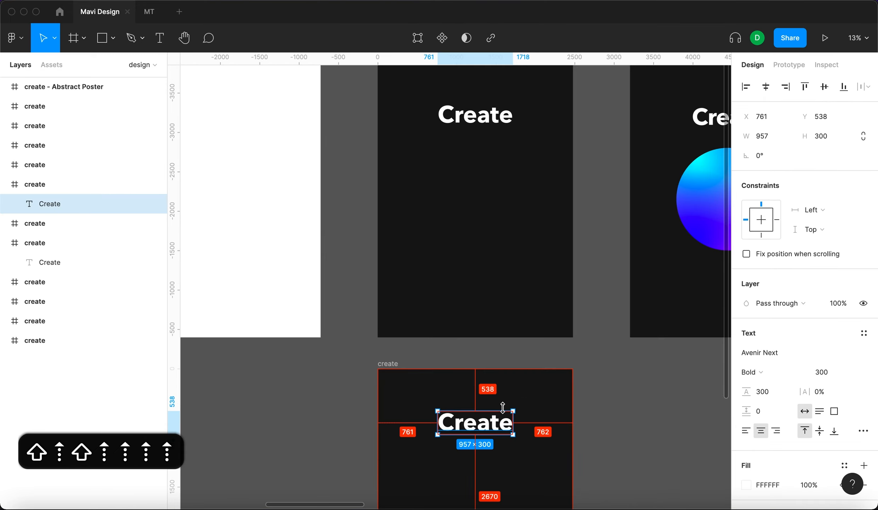
key(Up)
click(607, 416)
Move the dark frame copy with the Create title directly beneath the reference frame that first shows the gradient circle.
scroll(617, 418, down, 5)
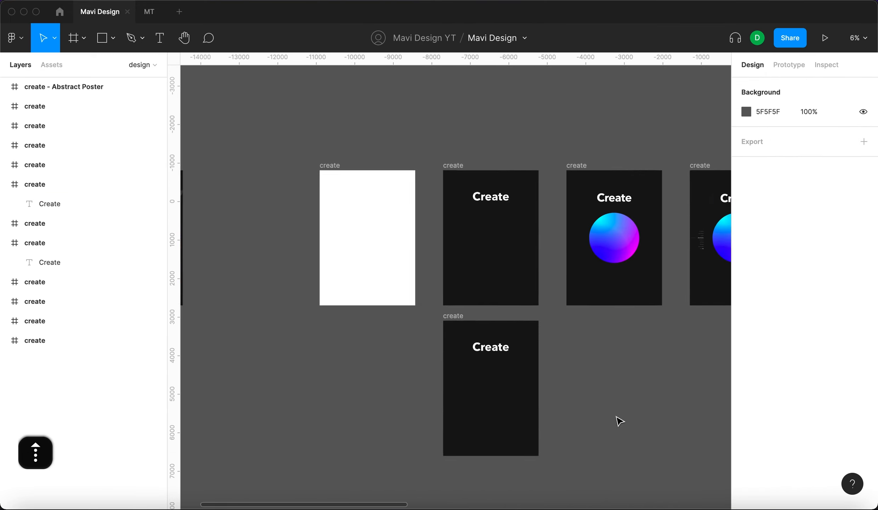
scroll(619, 421, right, 5)
scroll(619, 421, down, 2)
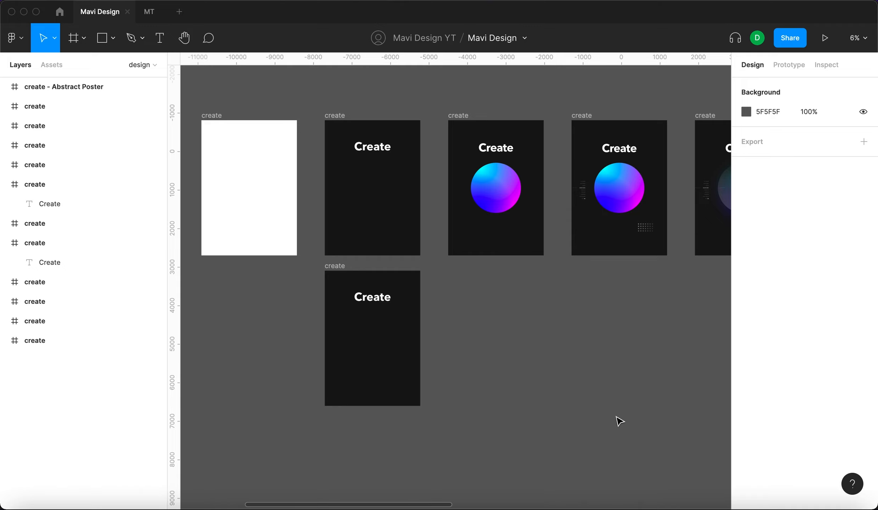
click(331, 269)
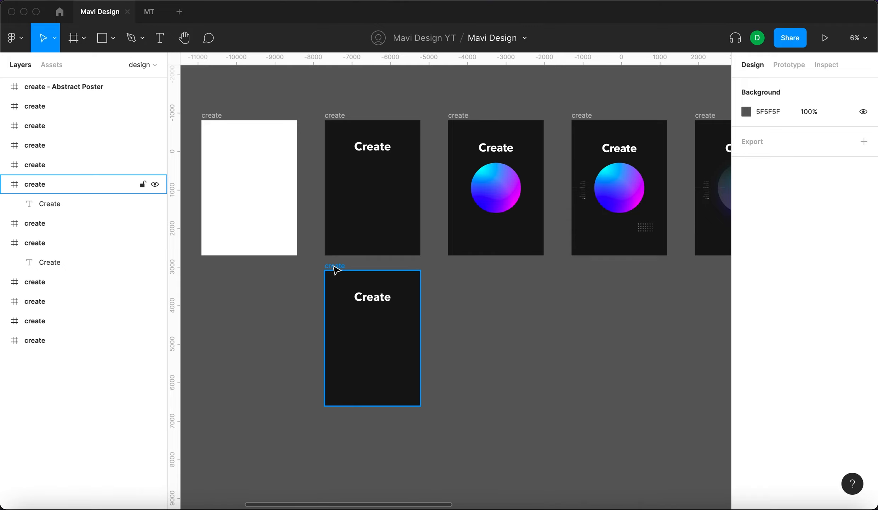
drag(352, 370, 476, 370)
click(578, 285)
Examine the reference circle's size and the colour stops and handle placement of its two radial gradient fills.
scroll(513, 153, up, 5)
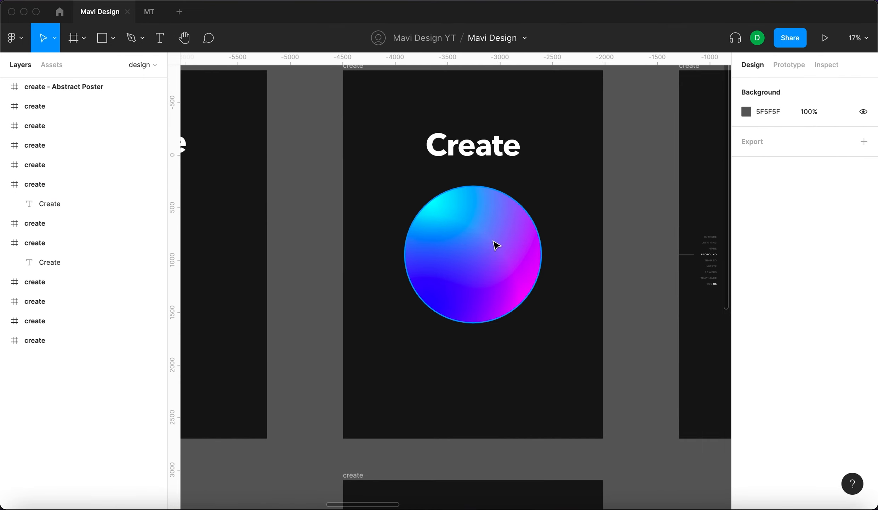
click(497, 243)
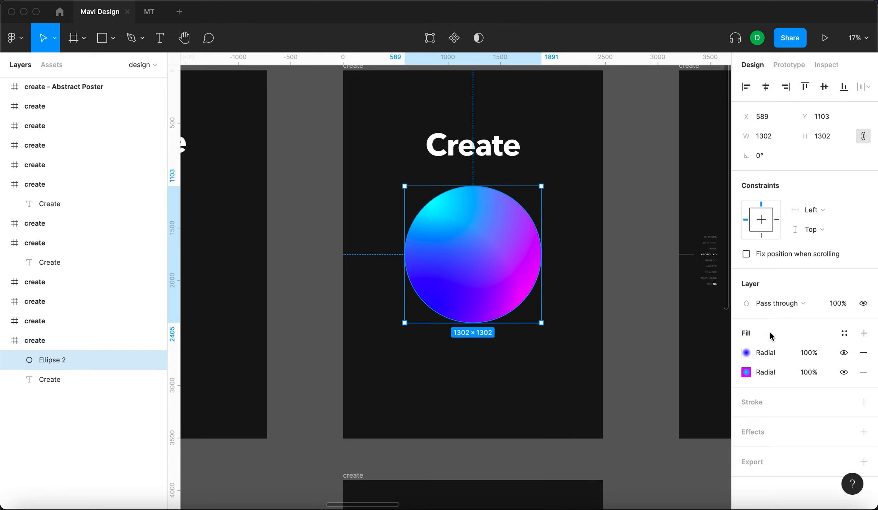
click(745, 372)
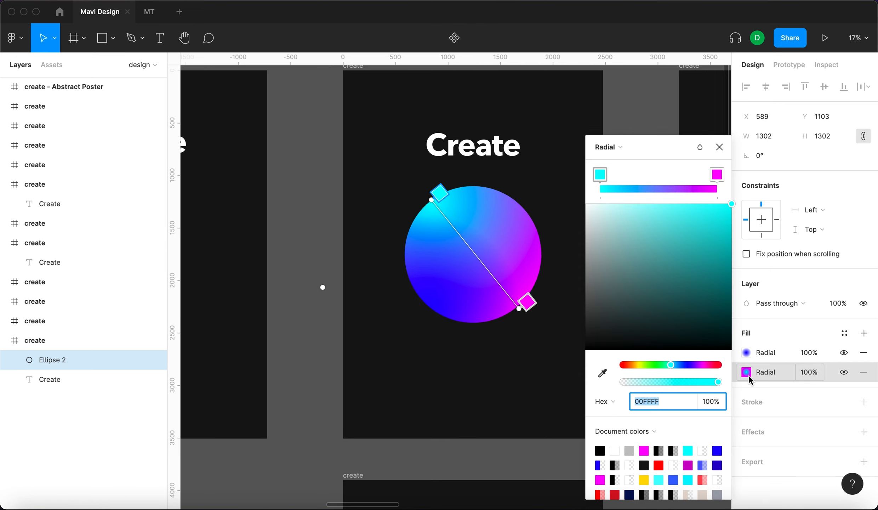
click(746, 352)
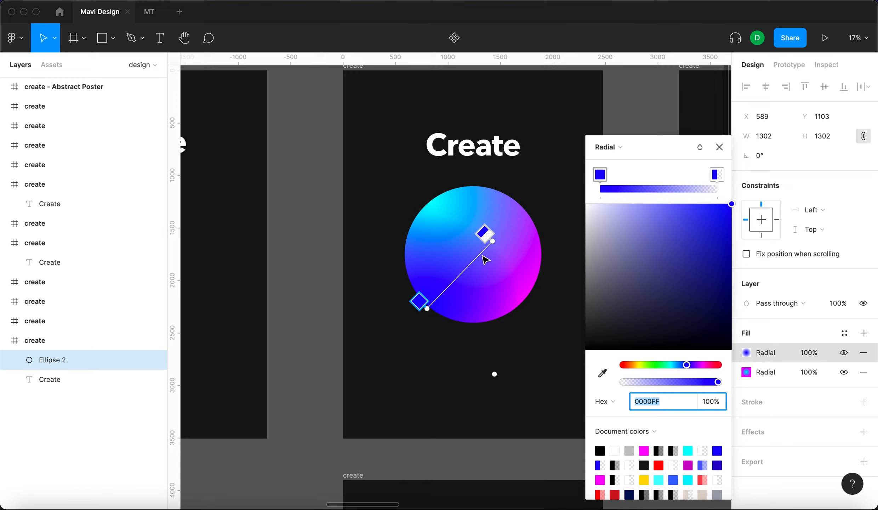
click(719, 147)
click(624, 323)
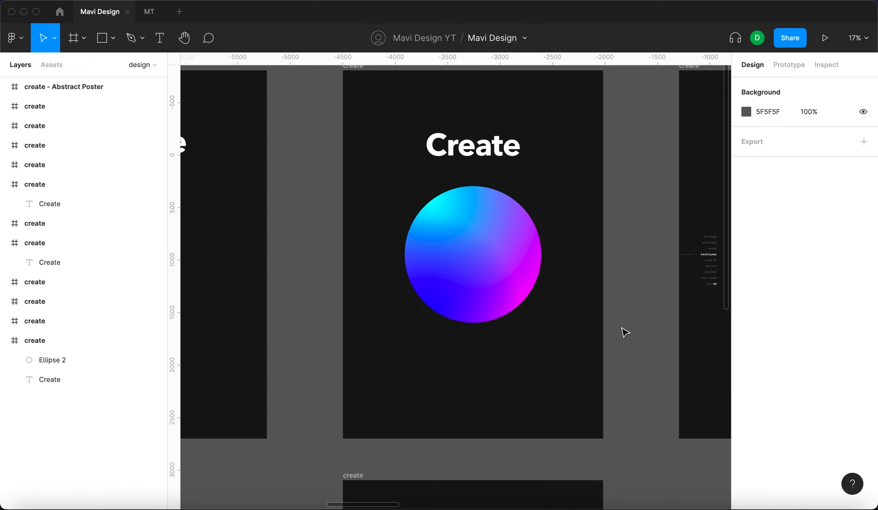
Draw a circle of about 796 × 796 in the frame copy, centred horizontally below the Create title at Y 1132.
scroll(622, 354, down, 5)
ctrl+scroll(622, 354, down, 2)
scroll(622, 352, down, 3)
scroll(622, 352, right, 1)
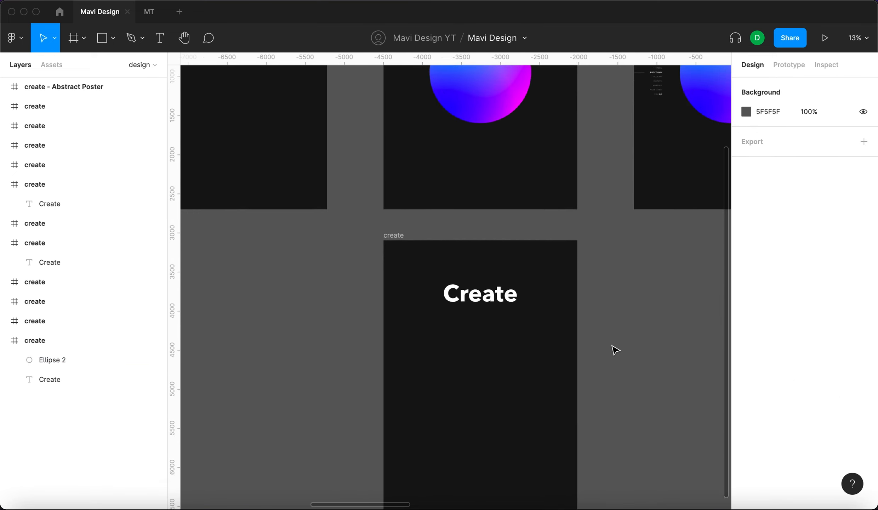
key(o)
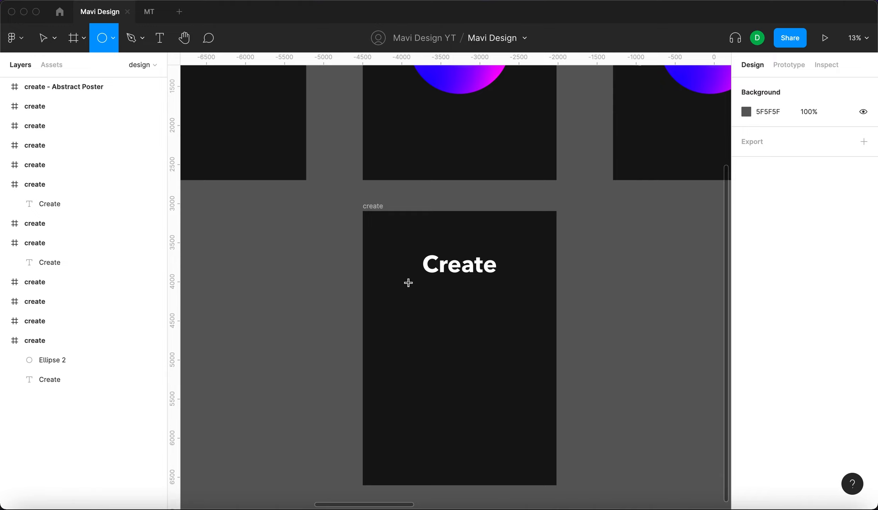
drag(429, 327, 491, 390)
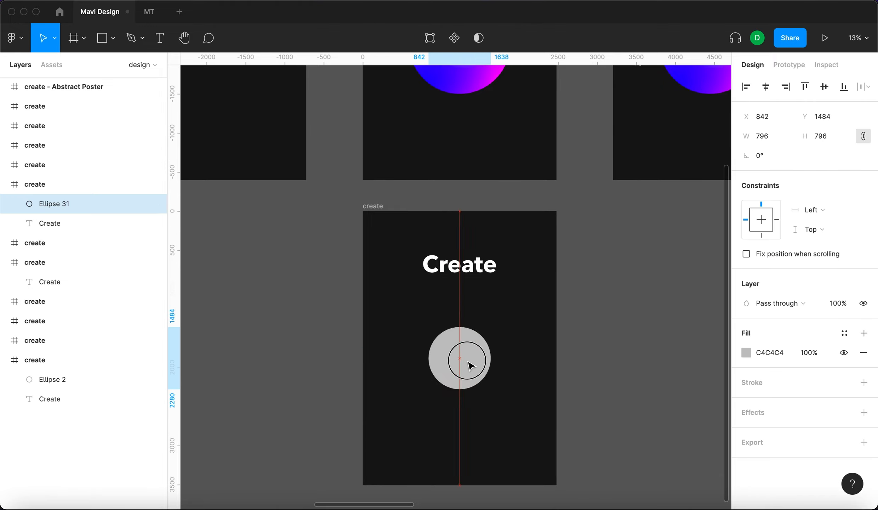
scroll(460, 396, up, 5)
drag(453, 437, 458, 408)
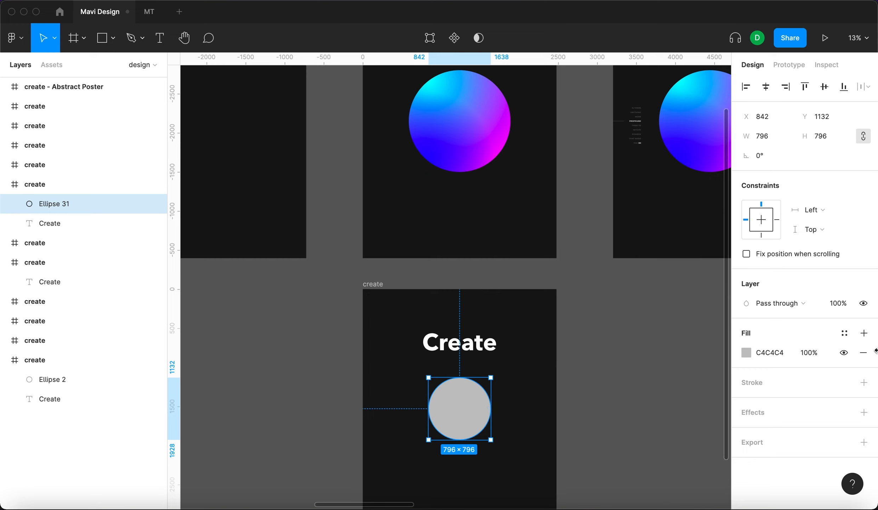
Replace the new circle's solid fill with a radial gradient.
click(863, 355)
click(864, 332)
click(746, 353)
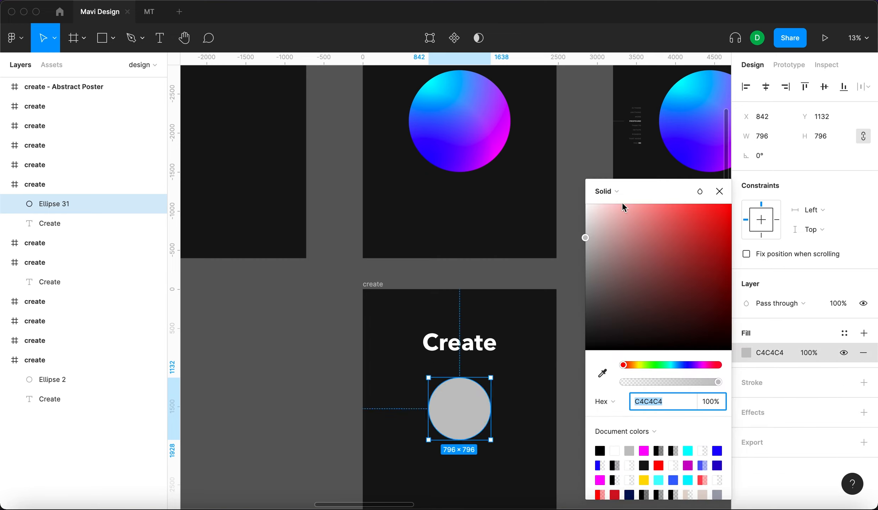
click(605, 191)
click(625, 220)
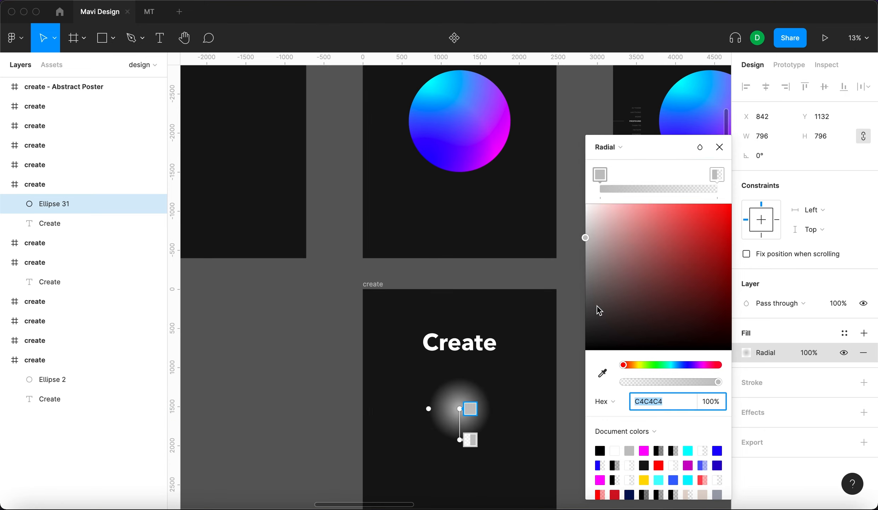
Set the radial gradient's centre colour stop to cyan 00FFFF.
click(601, 180)
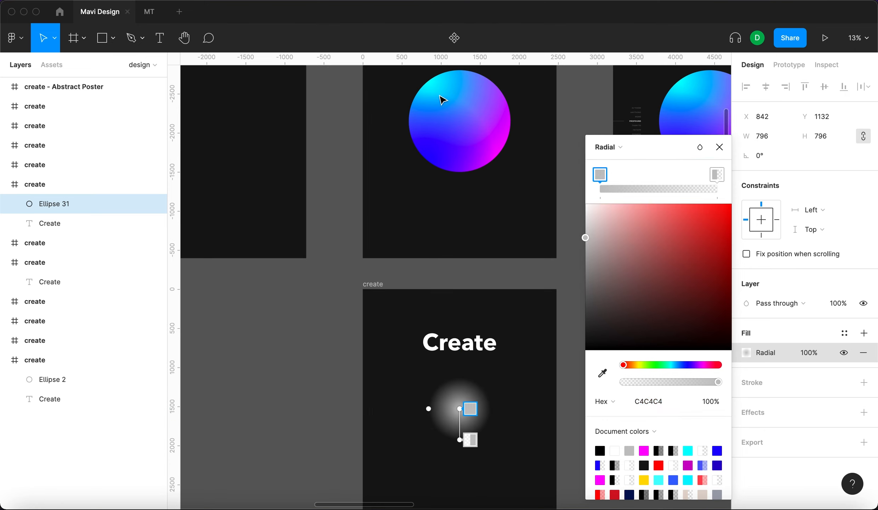
click(671, 365)
drag(678, 265, 735, 187)
click(655, 405)
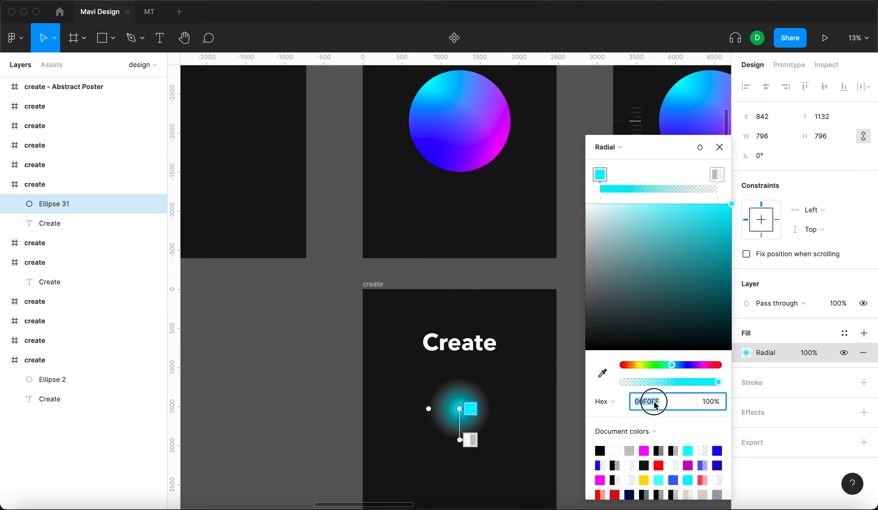
text(00ffff)
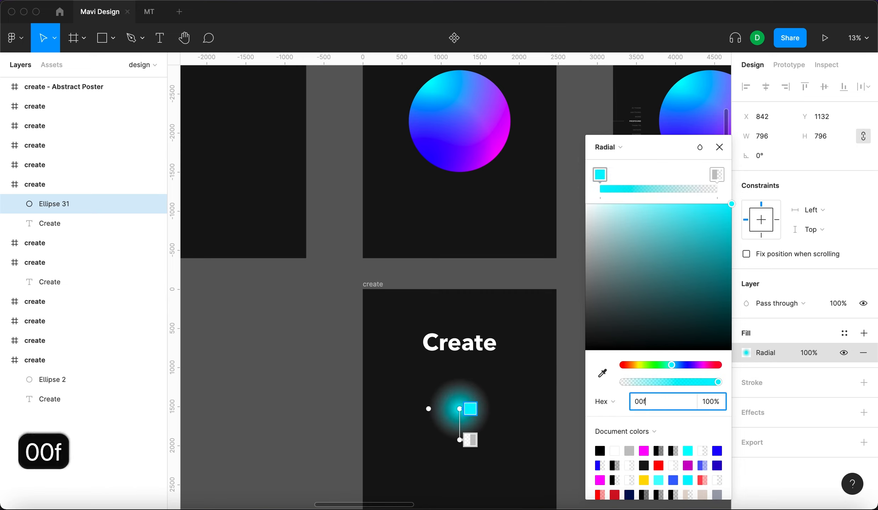
key(Return)
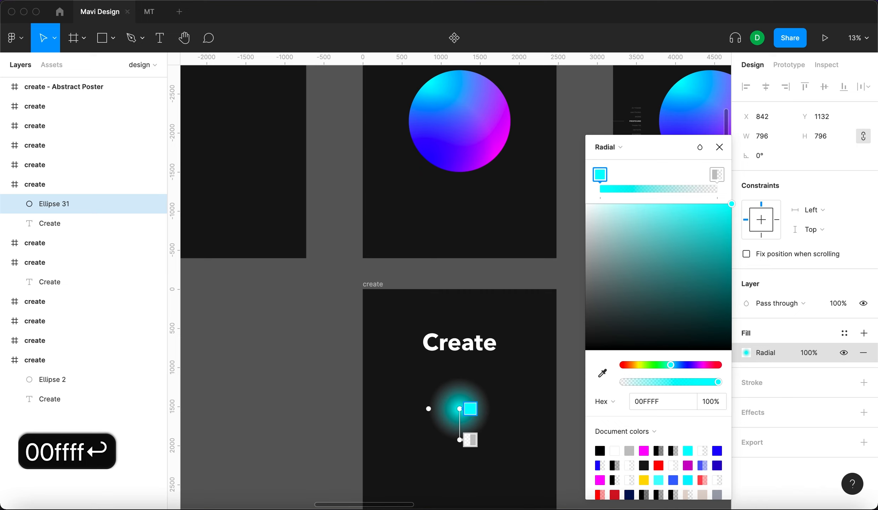
Set the radial gradient's outer colour stop to magenta FA00FF at 100% opacity.
click(717, 174)
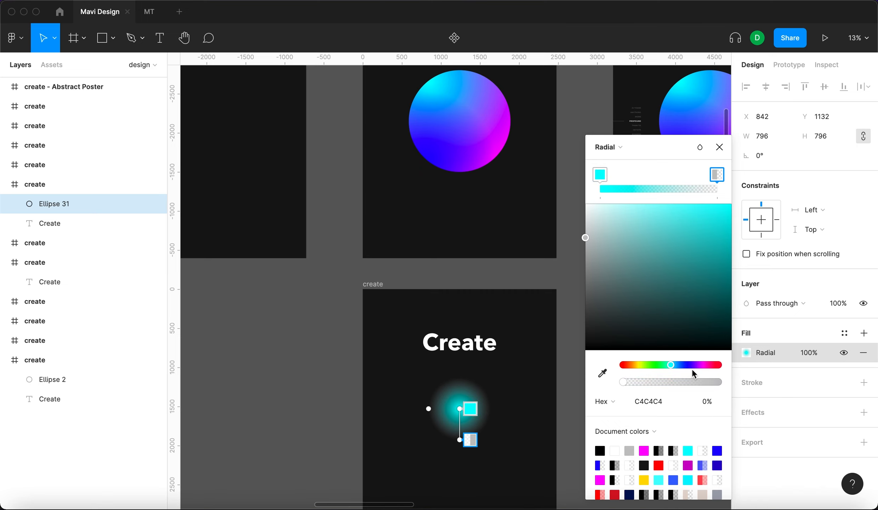
click(702, 364)
drag(715, 280, 745, 198)
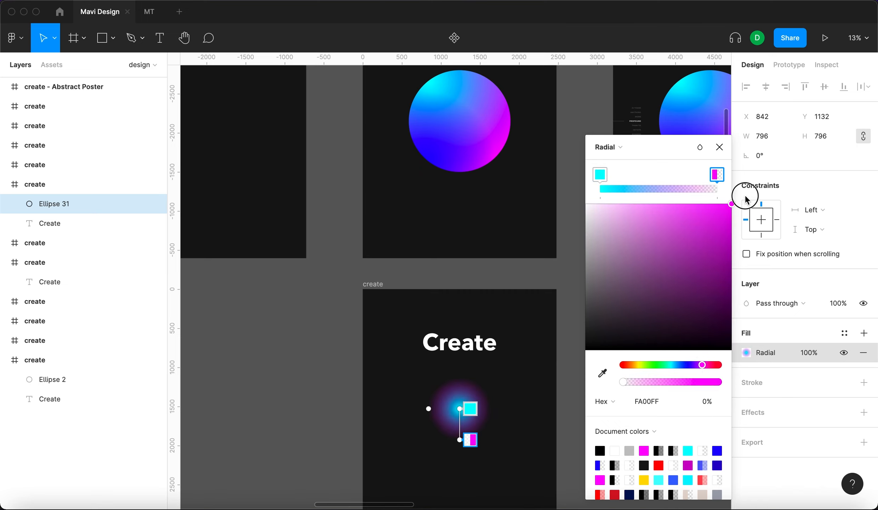
drag(635, 382, 777, 386)
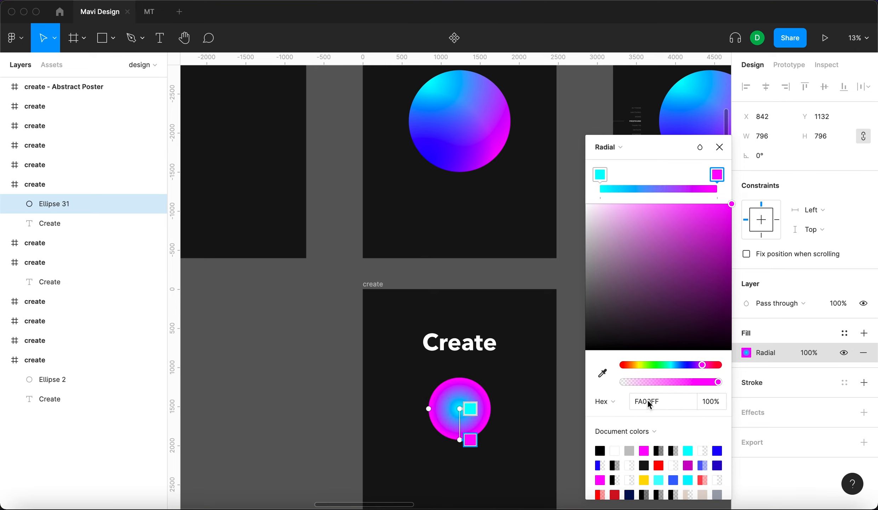
Run the gradient diagonally across the circle, with cyan at its upper left and magenta at its lower right, matching the reference circle.
scroll(468, 434, up, 2)
drag(456, 400, 425, 361)
drag(456, 441, 490, 426)
scroll(492, 227, down, 5)
scroll(497, 153, up, 2)
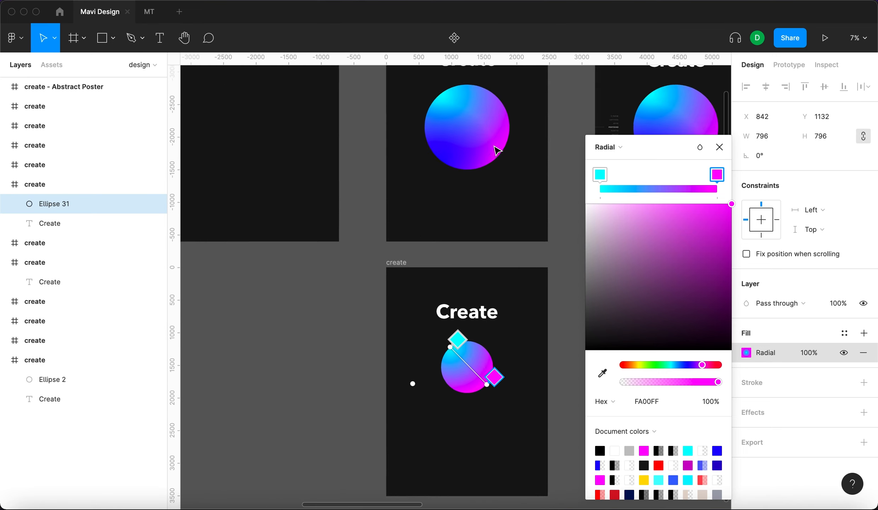
scroll(497, 152, up, 2)
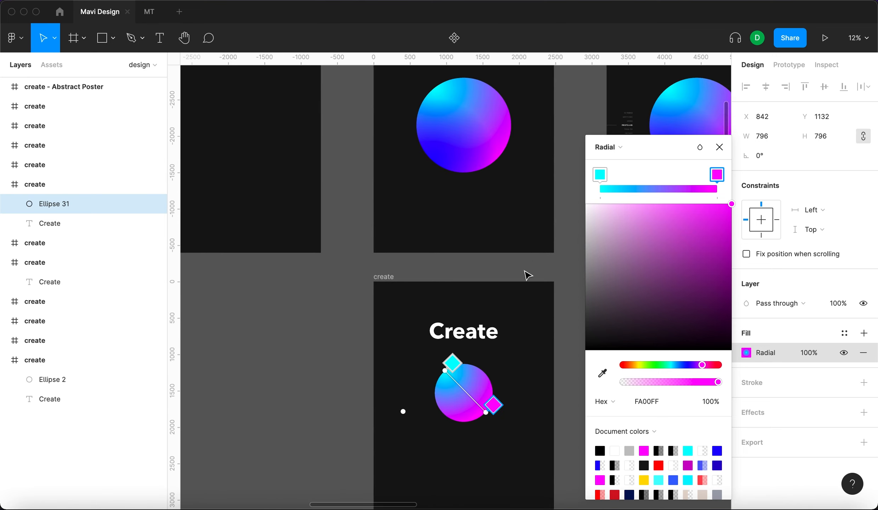
click(719, 147)
click(605, 422)
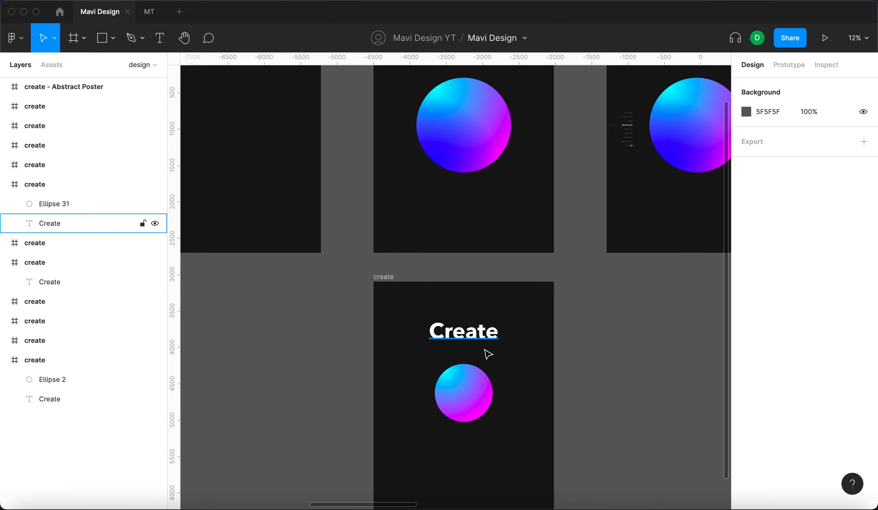
Add a second fill on top of the new circle's gradient and make it a radial gradient.
click(478, 150)
click(613, 418)
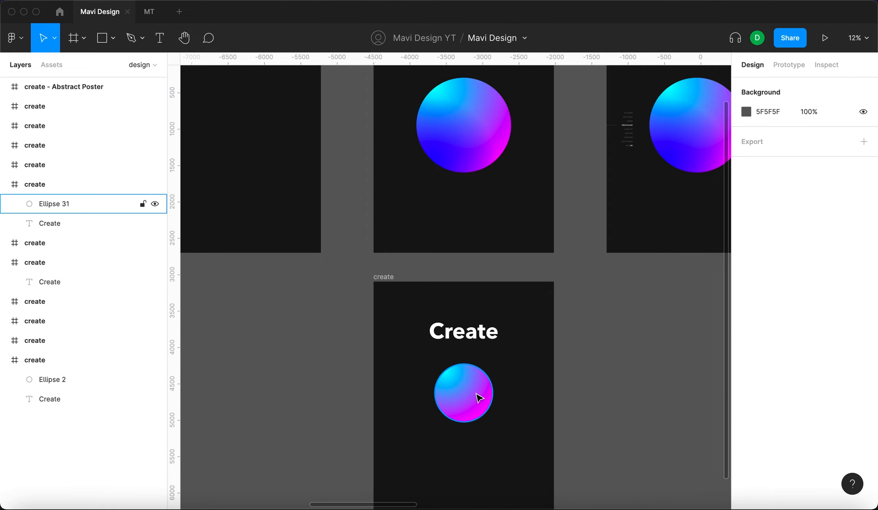
click(453, 396)
click(860, 333)
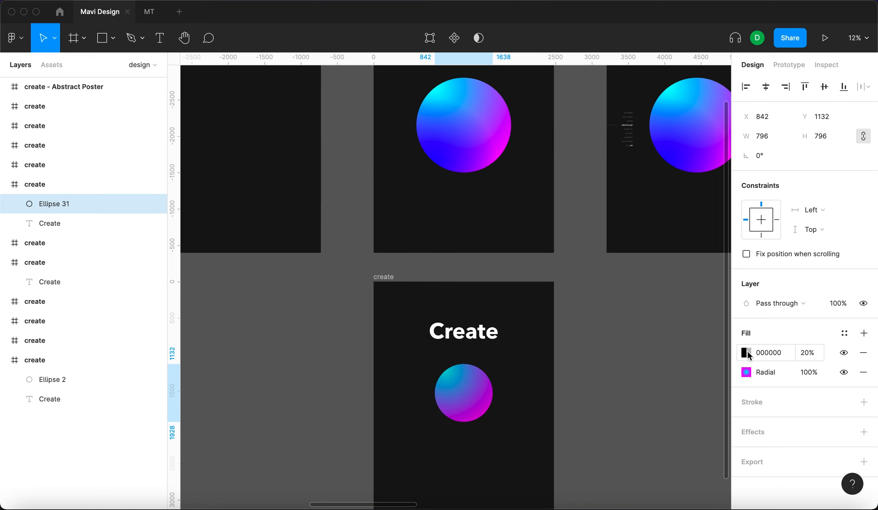
click(747, 353)
click(602, 191)
click(622, 223)
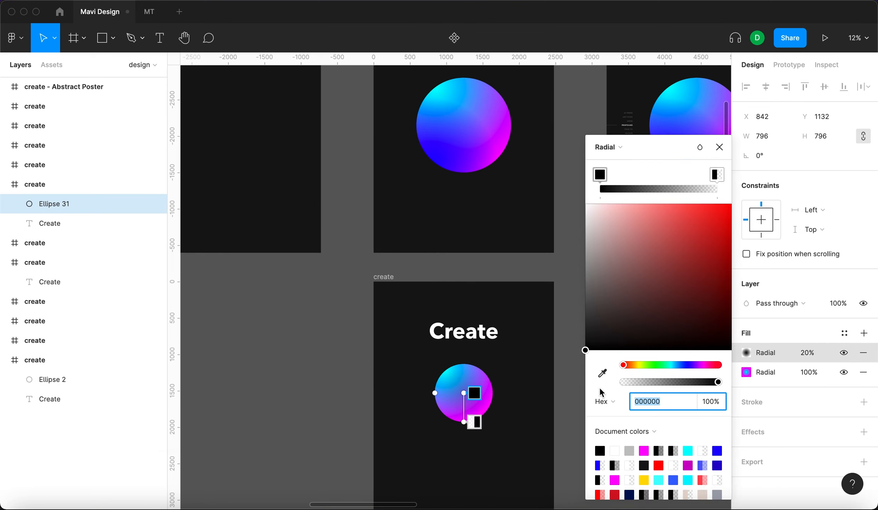
Set the second gradient's centre colour stop to blue 0000FF.
click(685, 365)
drag(662, 249, 748, 191)
click(657, 404)
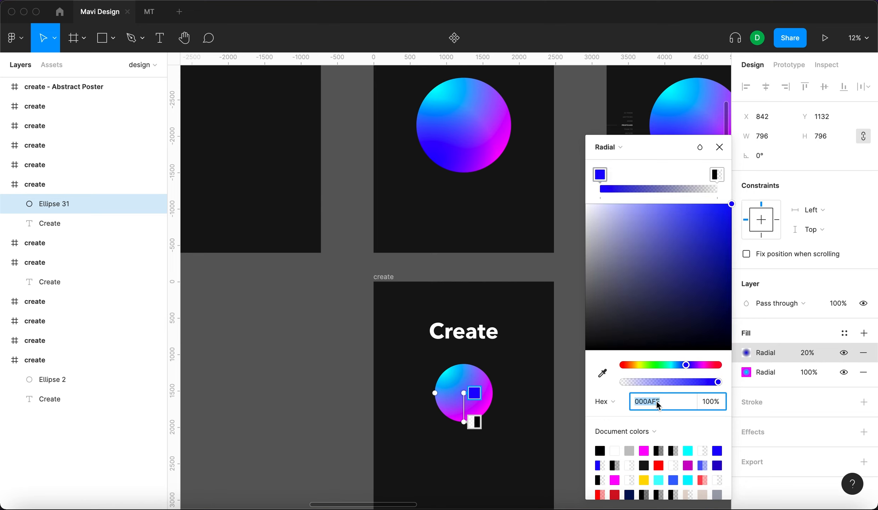
text(000ff)
key(BackSpace)
key(BackSpace)
text(0)
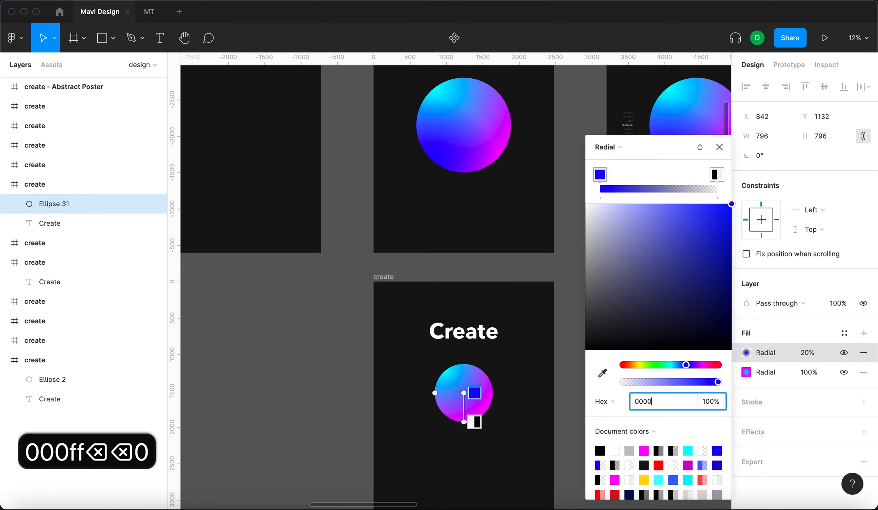
text(ff)
key(Return)
Set the second gradient's outer colour stop to blue 0000FF, keeping it at 0% opacity.
click(719, 179)
drag(700, 245, 738, 199)
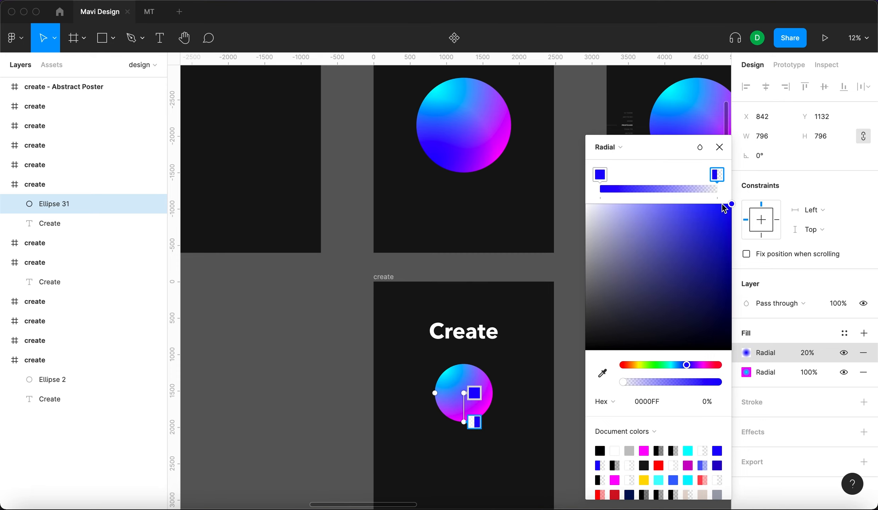
click(719, 147)
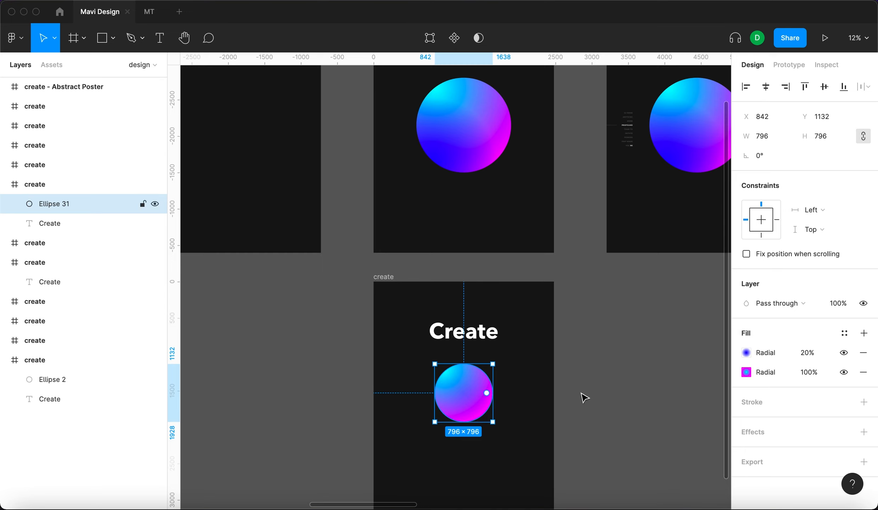
Reposition the blue gradient so it starts at the circle's lower left and fades towards its upper right.
click(746, 355)
drag(464, 396, 447, 422)
scroll(442, 417, up, 5)
drag(505, 351, 501, 350)
Set the blue radial fill's opacity to 100%.
click(801, 353)
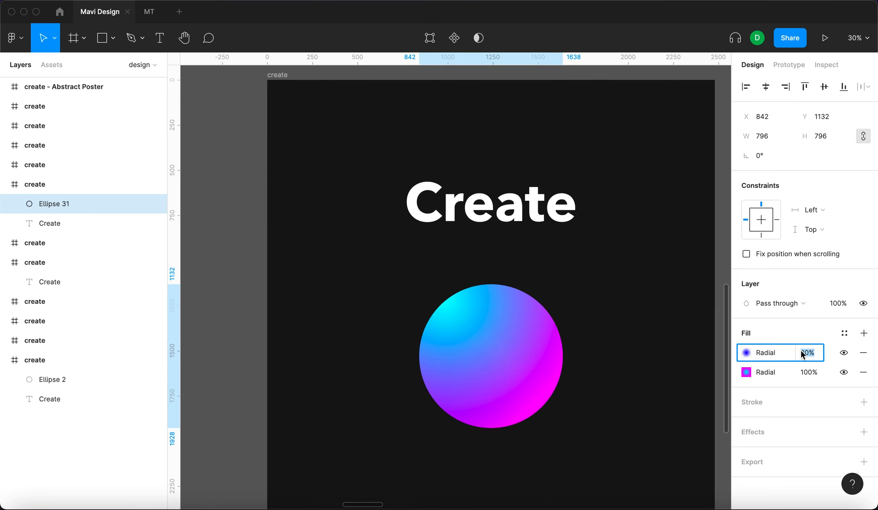
text(100)
key(Return)
scroll(690, 361, down, 6)
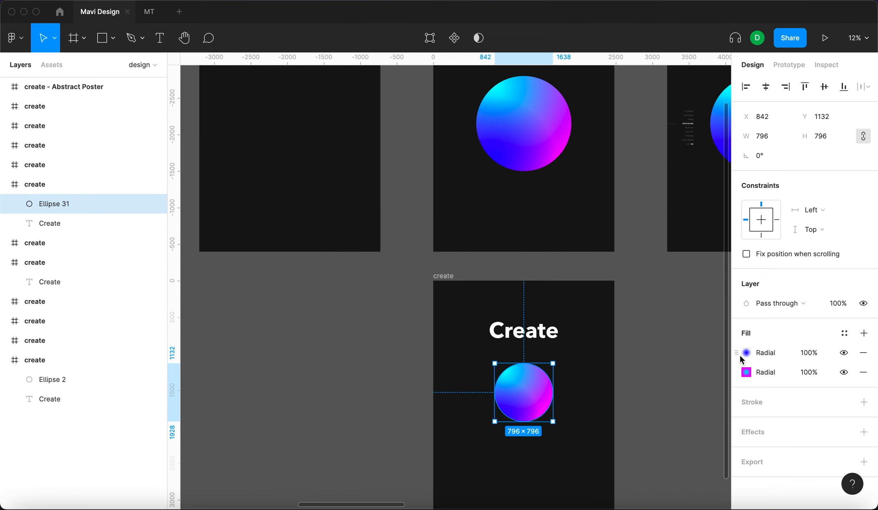
Extend the blue radial gradient slightly towards the circle's upper right.
click(745, 353)
drag(527, 390, 530, 388)
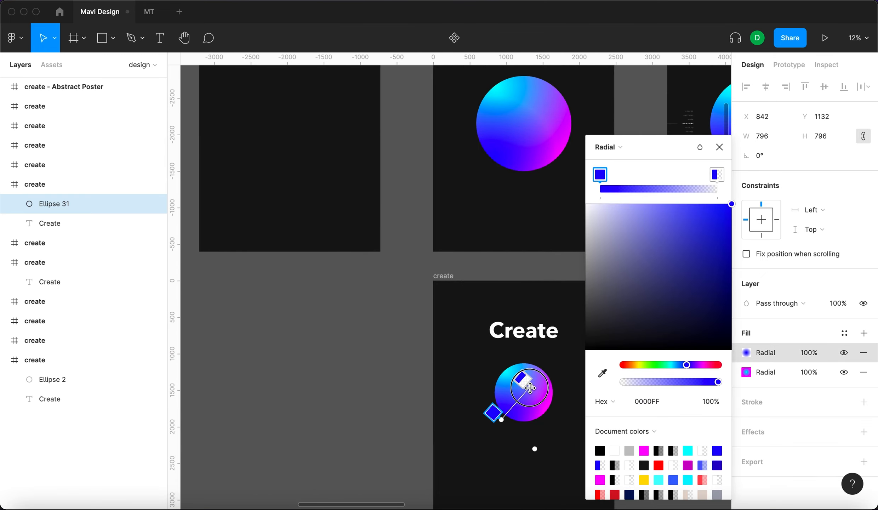
scroll(515, 408, down, 2)
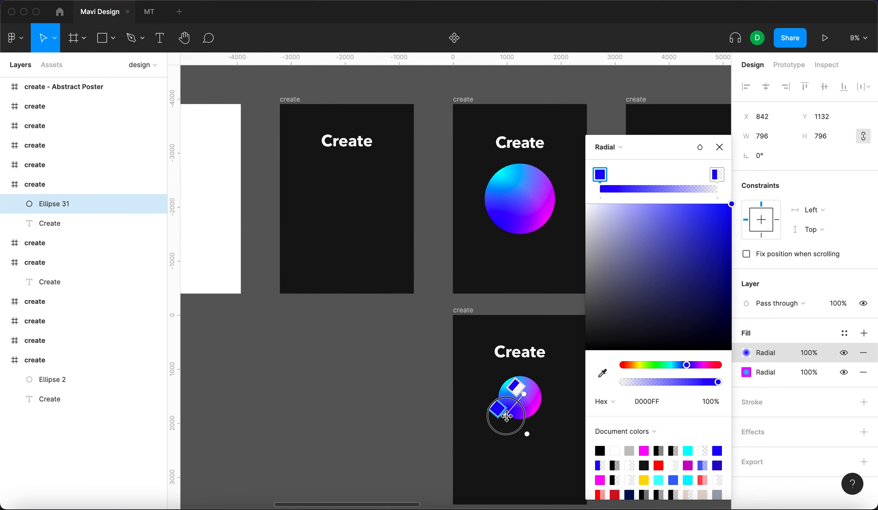
click(720, 147)
click(618, 407)
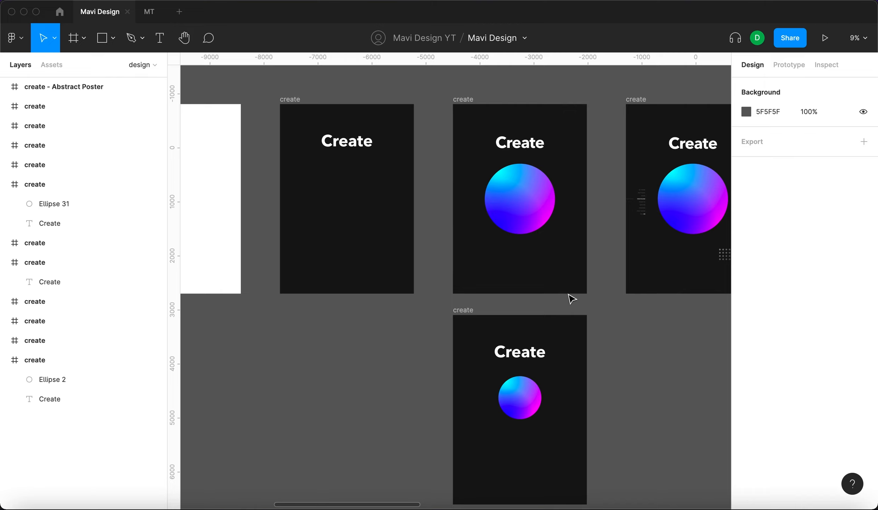
Resize the new circle to 1302 × 1302 to match the reference circle and centre it horizontally in its frame.
scroll(571, 299, right, 2)
scroll(571, 299, down, 1)
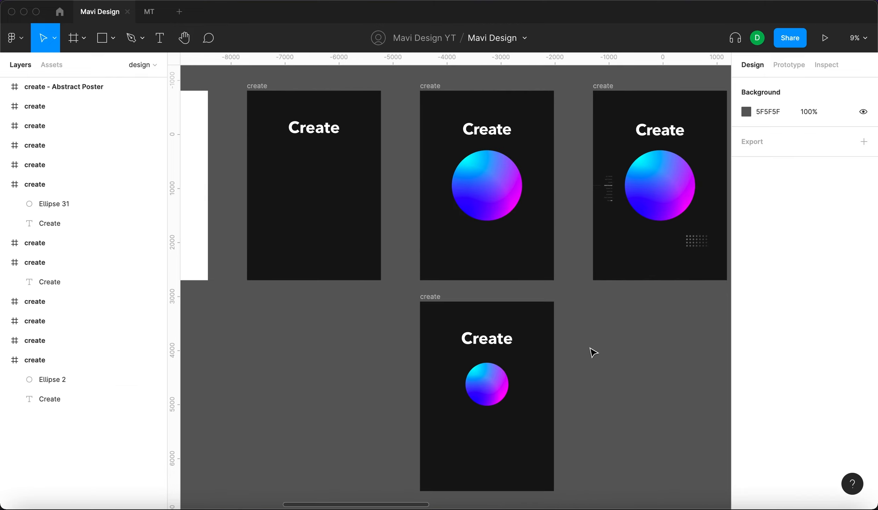
click(478, 385)
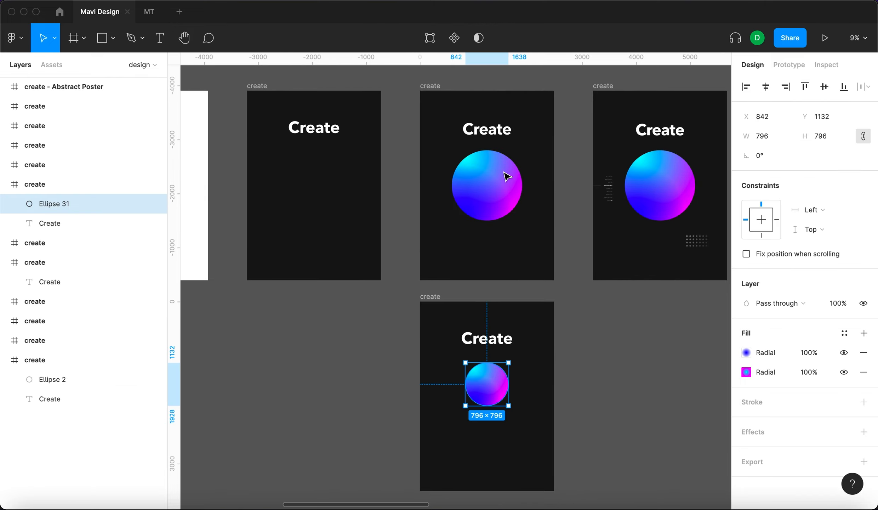
click(506, 177)
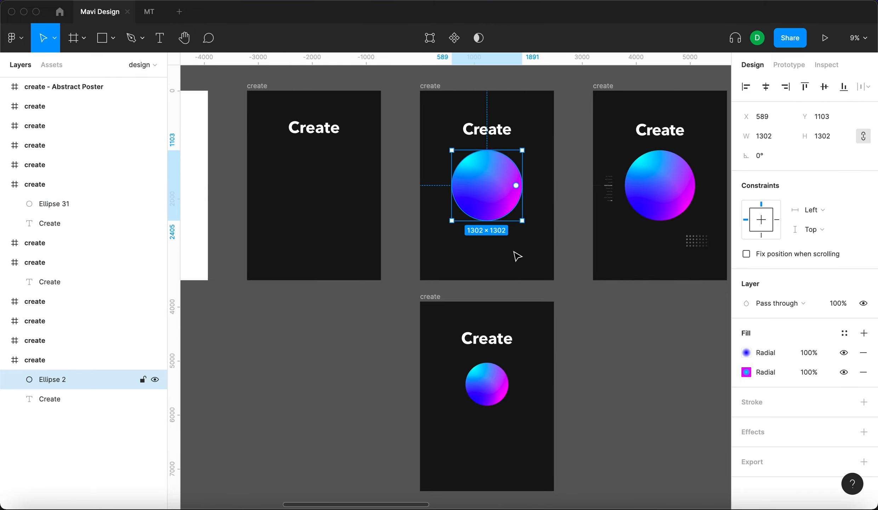
click(477, 384)
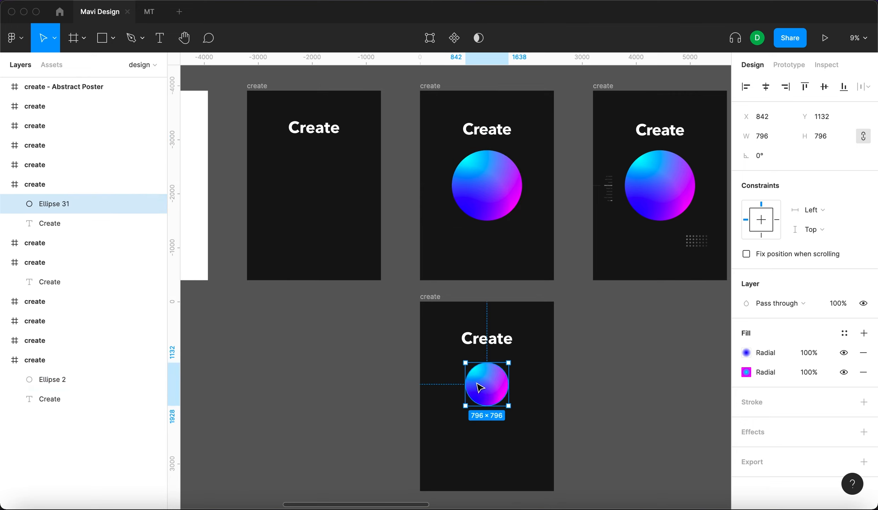
text(1302)
key(Return)
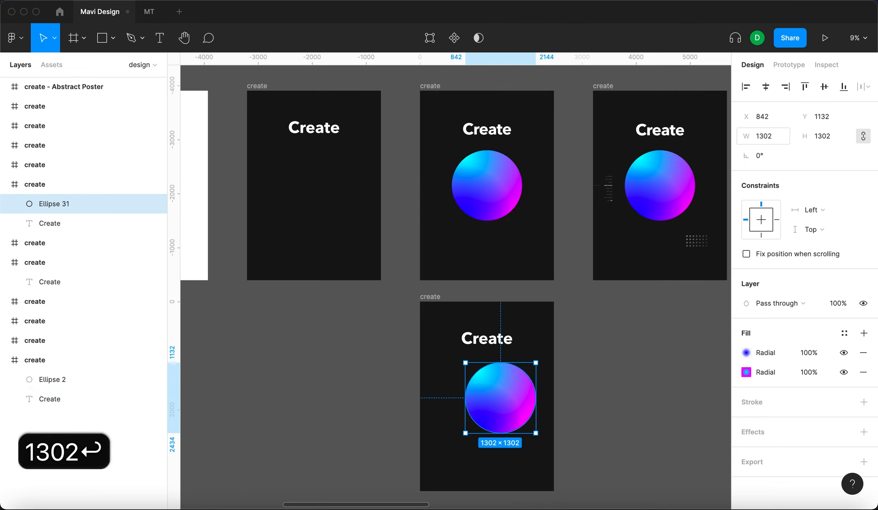
click(764, 86)
click(606, 389)
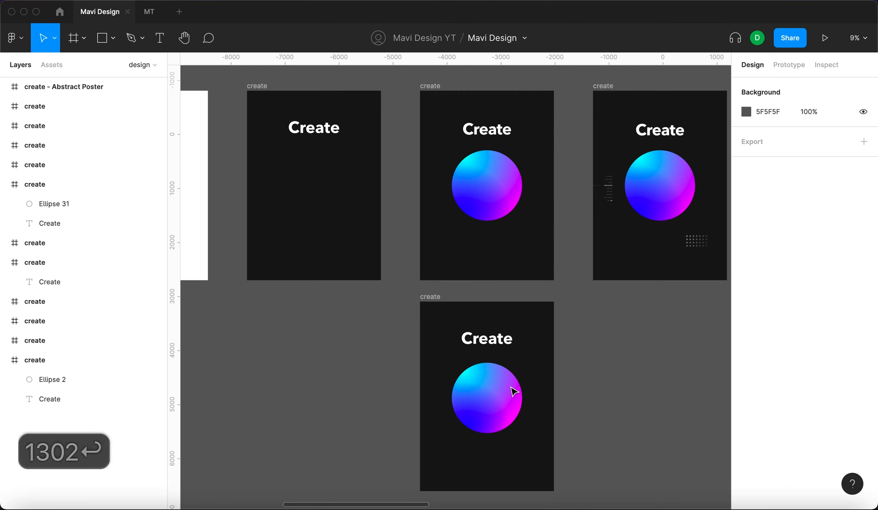
Compare the circle's position with the reference and move it up towards the title, to Y 1014.
click(511, 389)
click(498, 188)
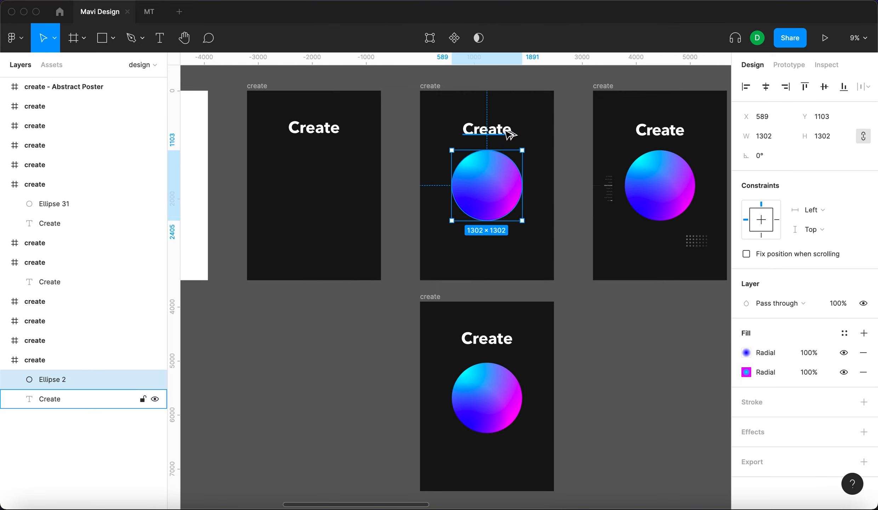
click(487, 366)
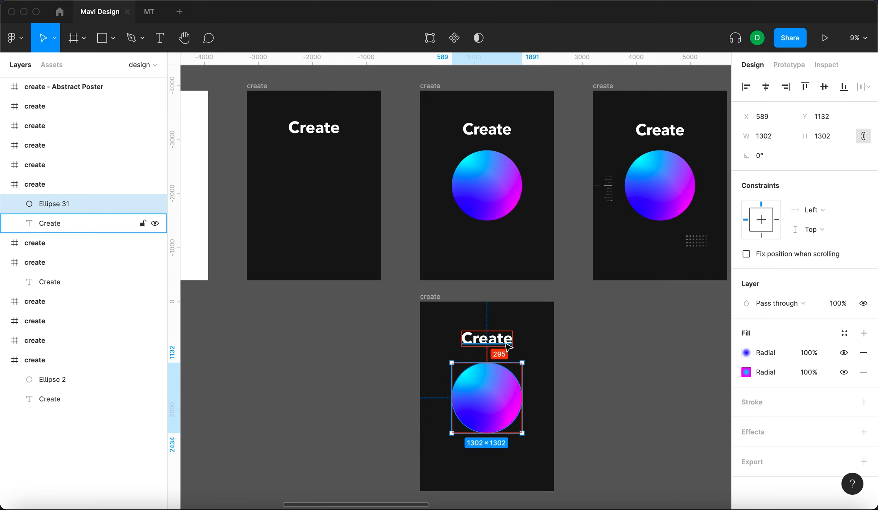
click(509, 188)
click(496, 382)
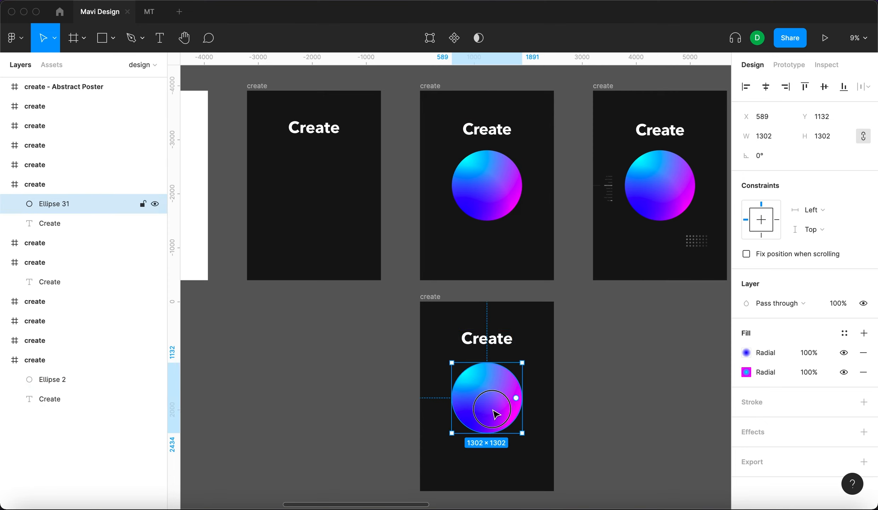
drag(496, 413, 497, 398)
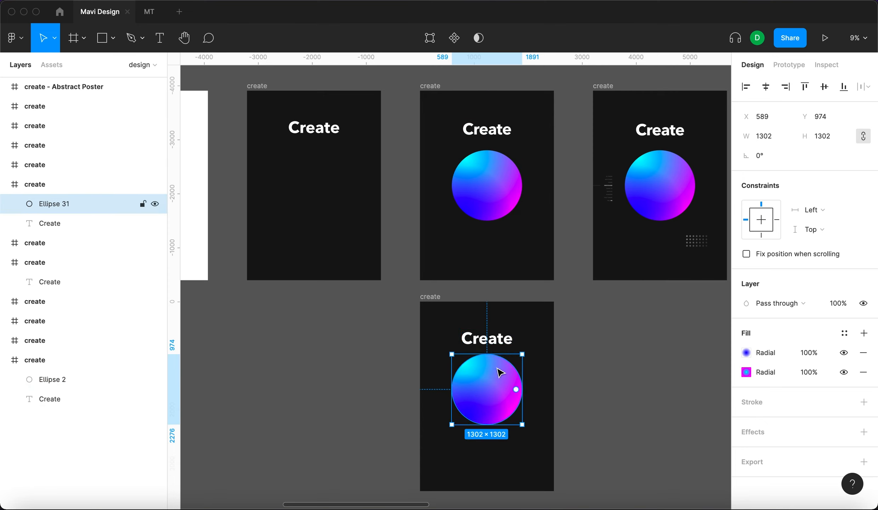
scroll(498, 368, up, 5)
key(shift+Down)
key(shift+Down)
key(shift+Down)
key(shift+Down)
scroll(497, 367, down, 3)
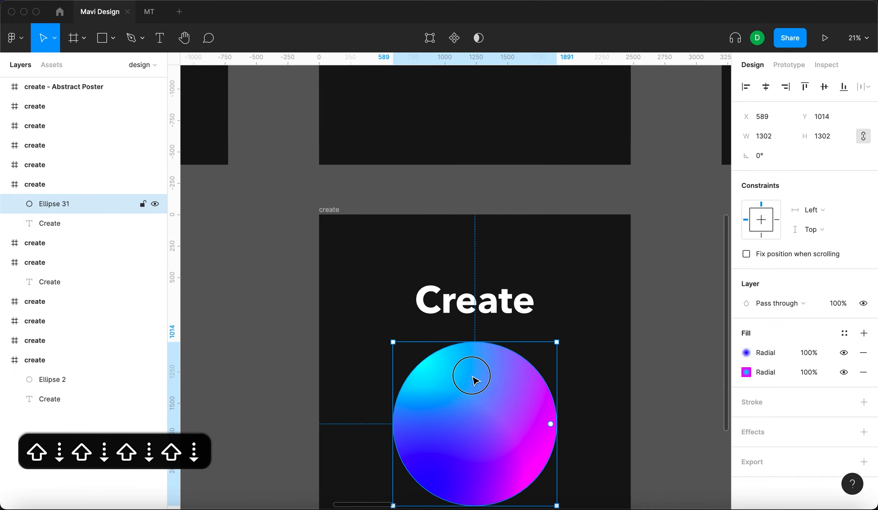
Adjust the circle's vertical position beneath the title to Y 1077, checking its spacing from the text.
drag(473, 378, 474, 396)
key(alt)
key(shift+Up)
key(shift+Up)
key(shift+Up)
key(shift+Up)
key(shift+Up)
key(shift+Up)
key(shift+Up)
key(shift+Up)
key(shift+Up)
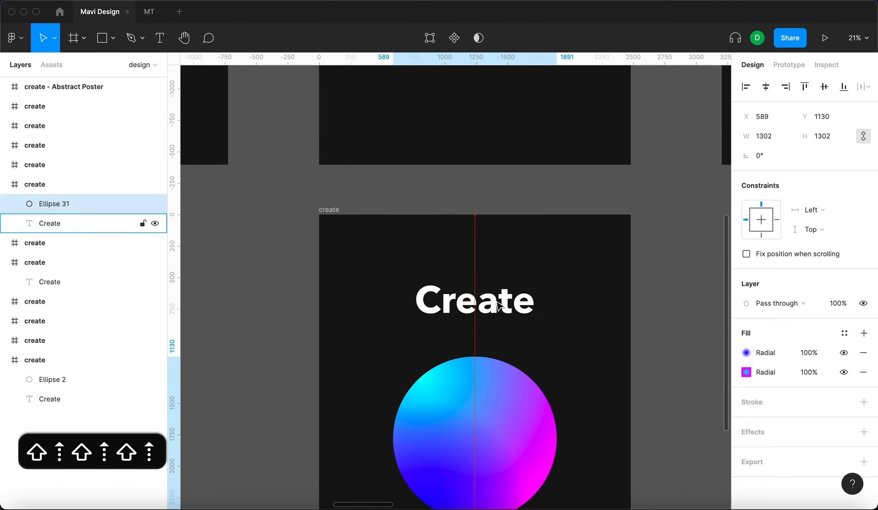
key(shift+Down)
key(Up)
key(Up)
key(Up)
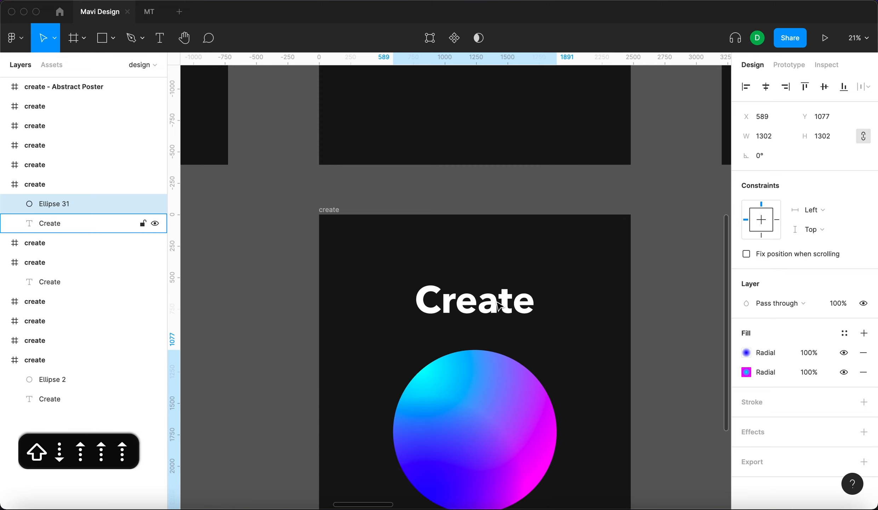
scroll(500, 305, down, 5)
click(606, 322)
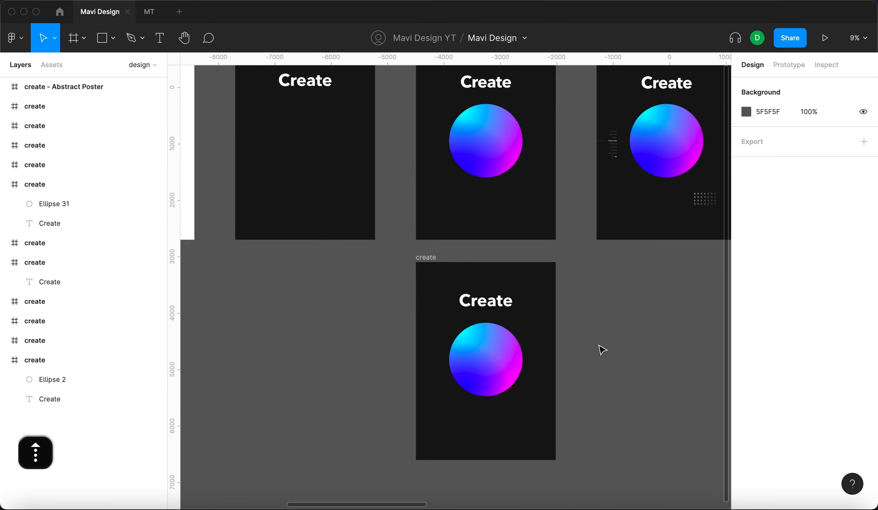
Move the working frame directly beneath the reference frame that has the side text and dot grid.
scroll(602, 350, right, 3)
scroll(602, 349, right, 2)
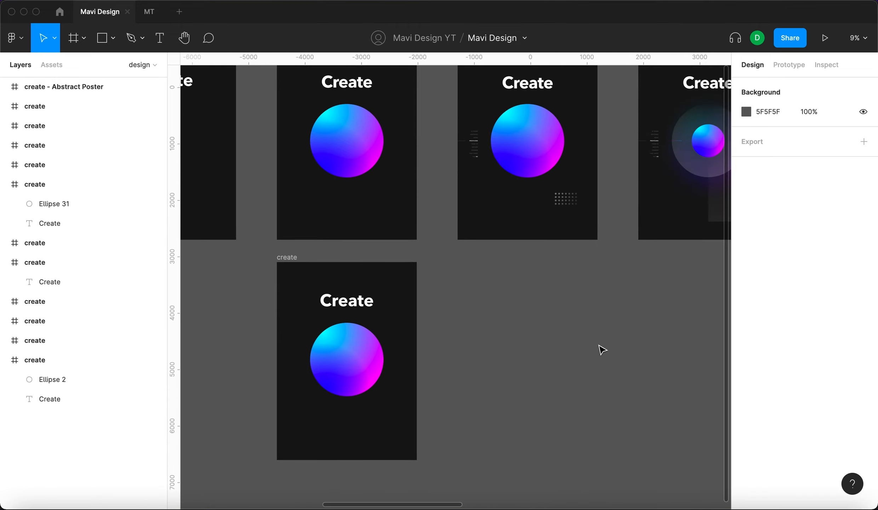
scroll(559, 363, up, 1)
scroll(531, 364, left, 1)
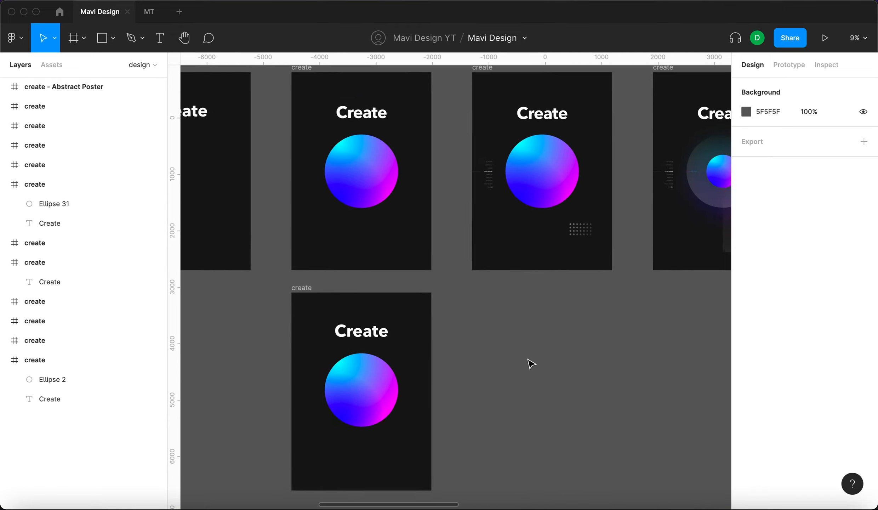
click(321, 288)
drag(318, 285, 496, 286)
click(673, 293)
scroll(705, 366, up, 1)
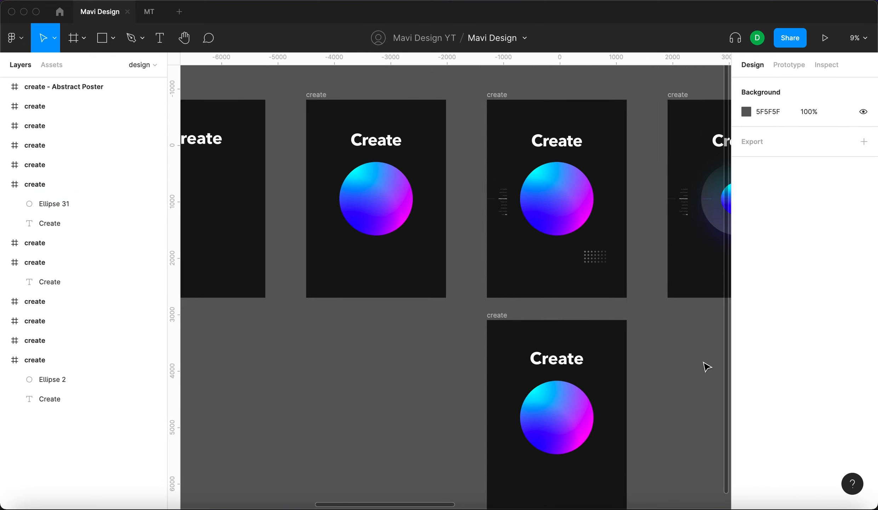
Examine the reference poster's side text and dot grid, and check the size of a single dot.
scroll(617, 135, up, 5)
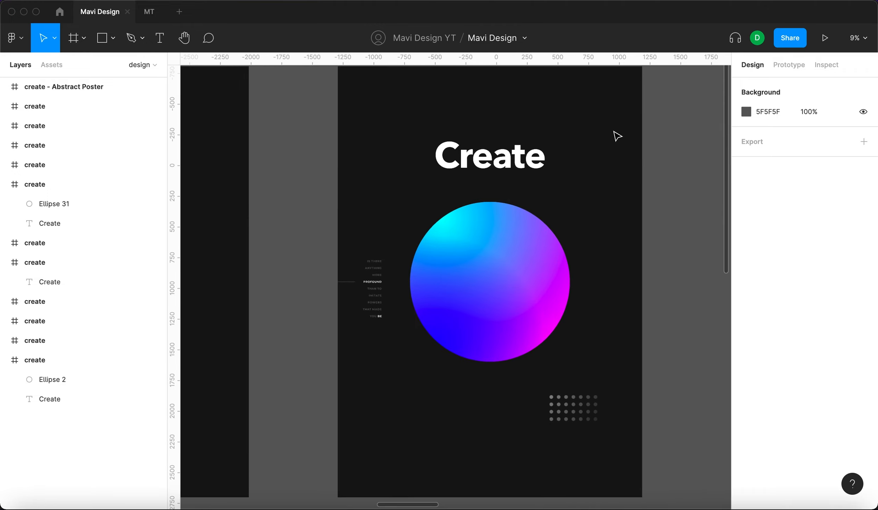
scroll(409, 250, down, 1)
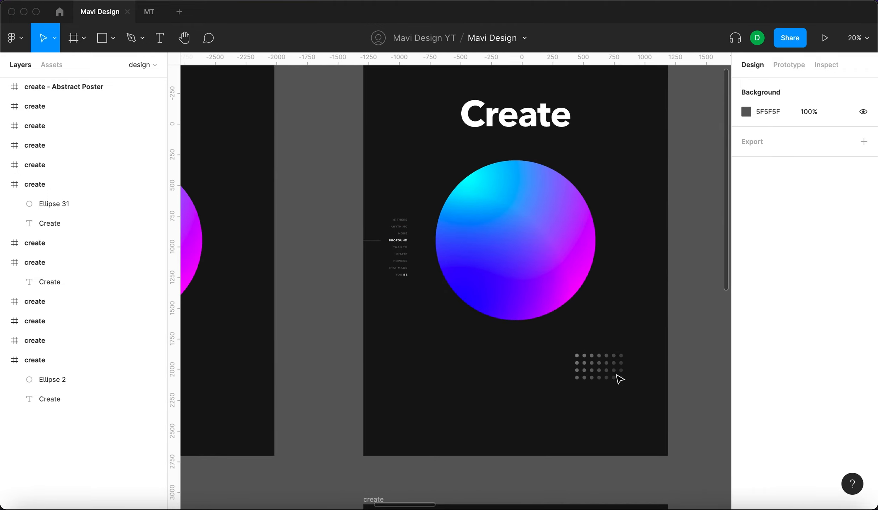
scroll(704, 389, down, 4)
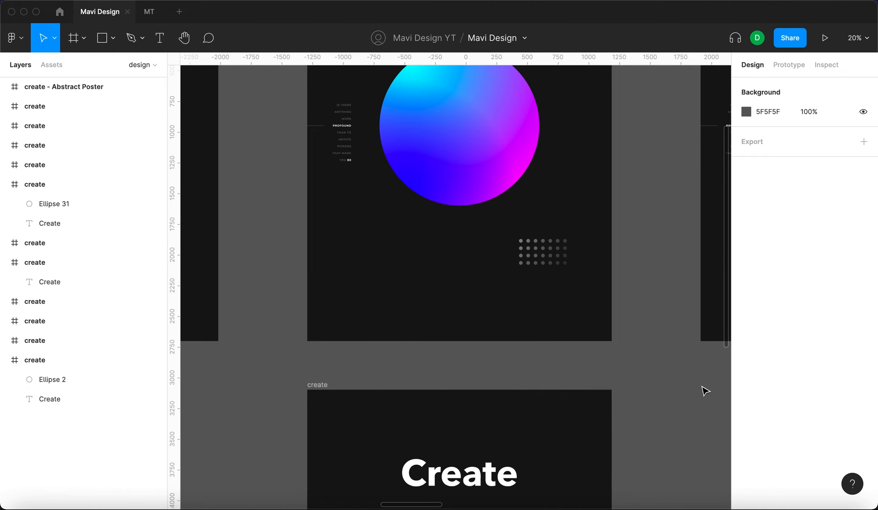
scroll(559, 265, up, 8)
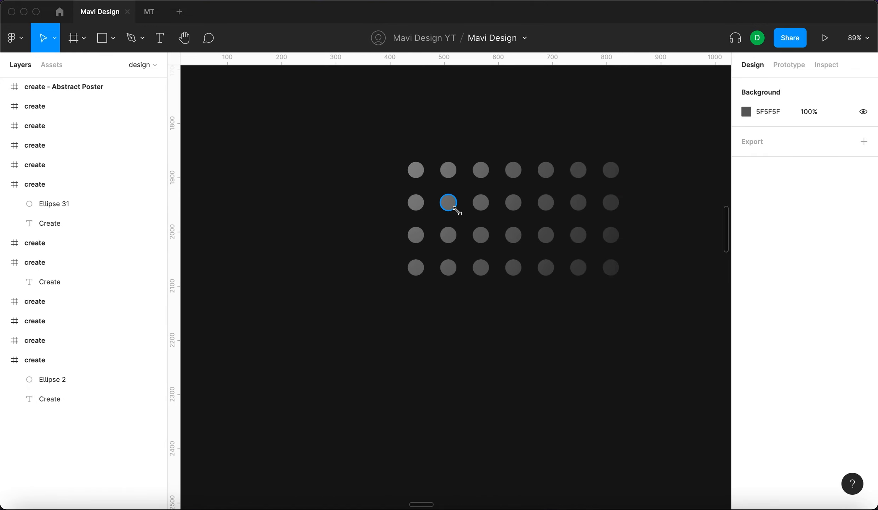
super+click(449, 205)
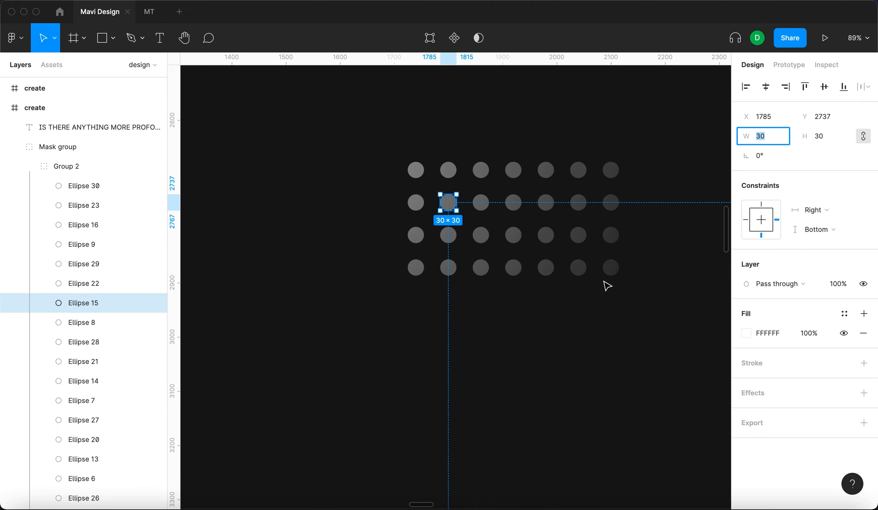
click(634, 301)
scroll(633, 302, down, 6)
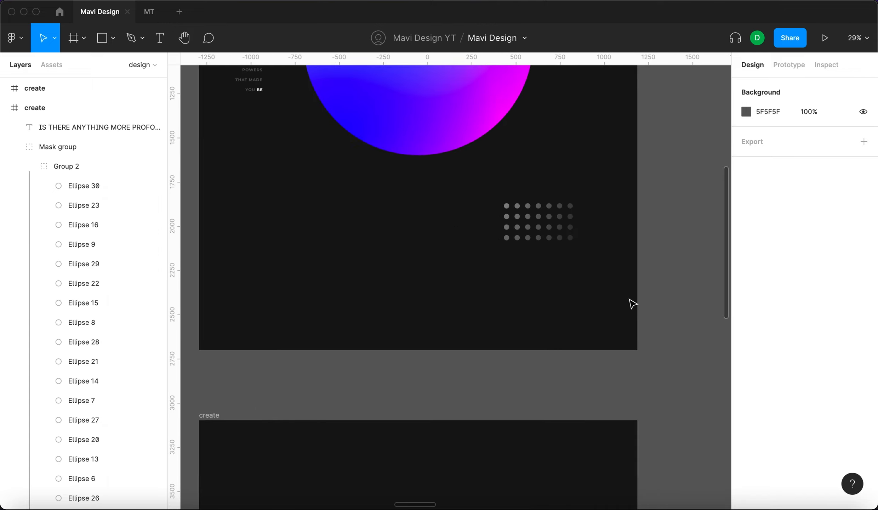
Inspect the reference dot group and check the horizontal and vertical spacing between its dots.
scroll(531, 214, up, 3)
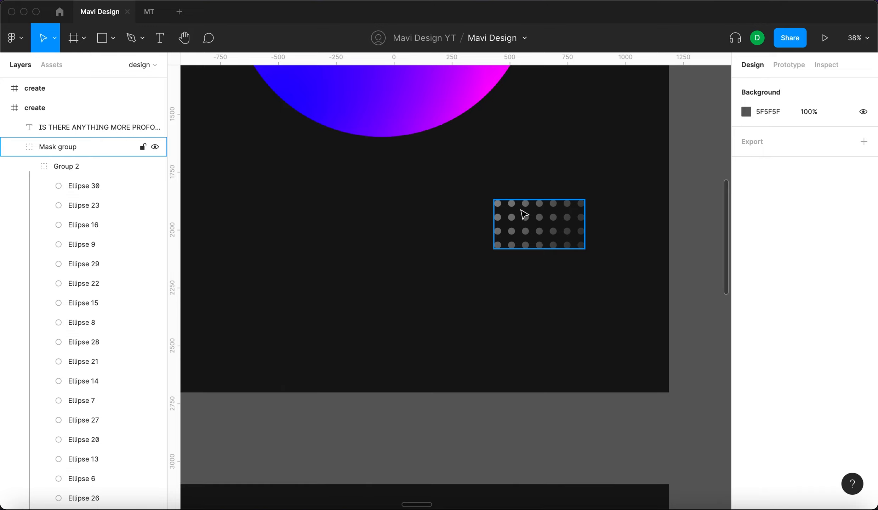
scroll(524, 214, up, 5)
double_click(505, 205)
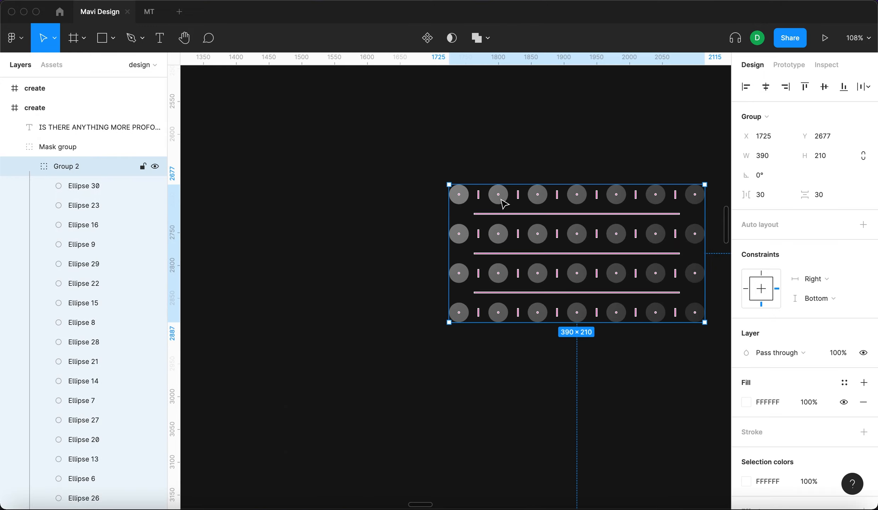
click(501, 200)
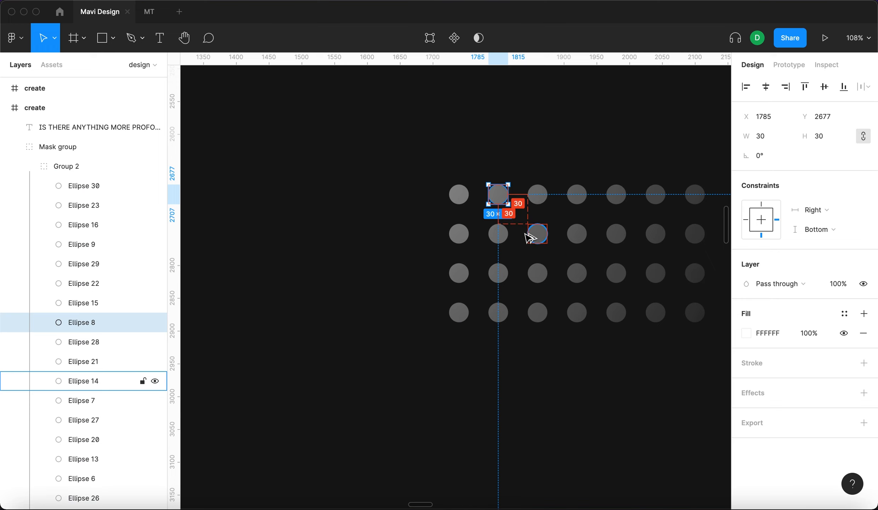
scroll(587, 240, down, 5)
scroll(586, 240, down, 5)
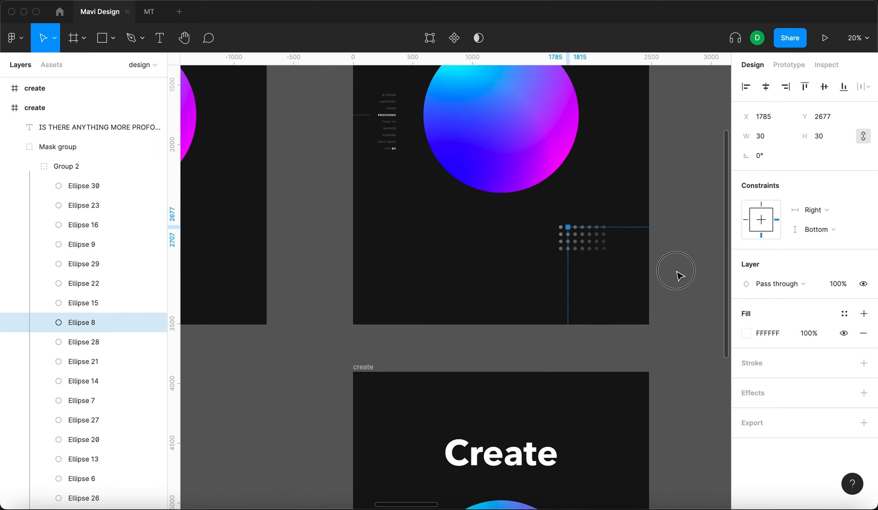
click(678, 272)
scroll(674, 273, down, 10)
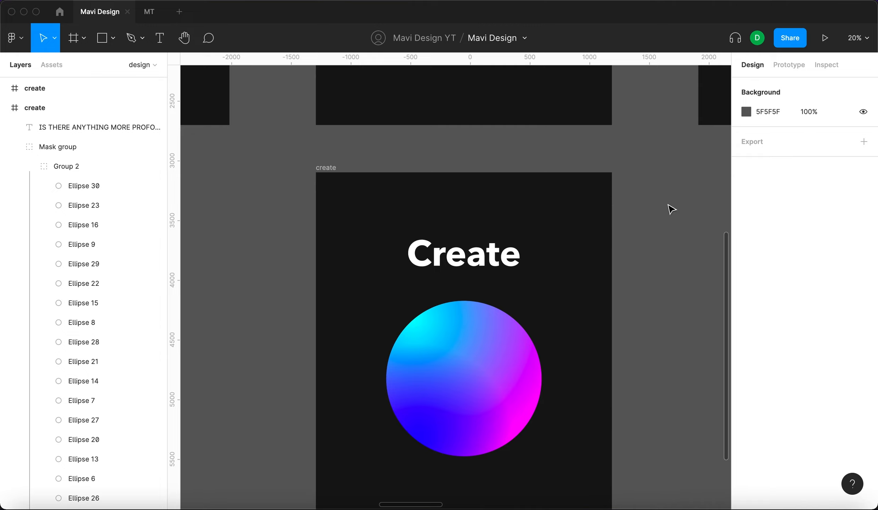
Inspect the reference dot grid's mask group and select its mask rectangle to examine its fill.
scroll(664, 213, right, 3)
scroll(657, 216, up, 3)
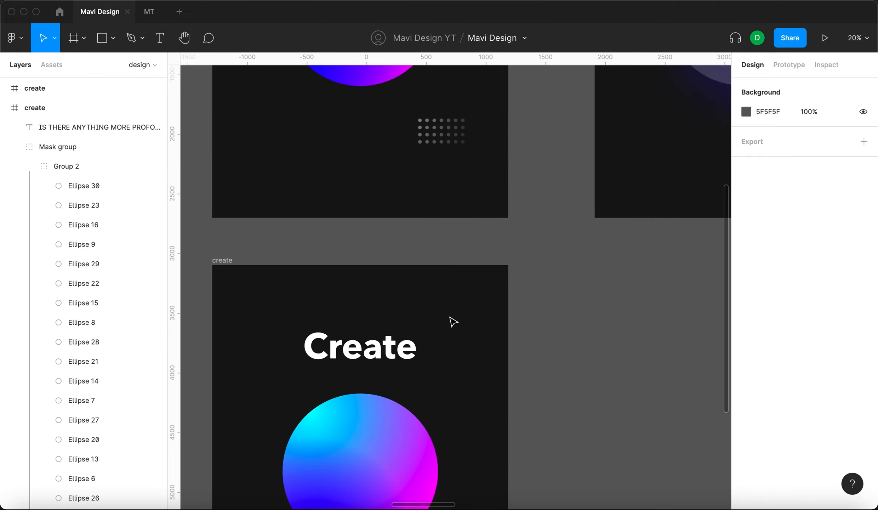
scroll(451, 320, left, 3)
click(495, 117)
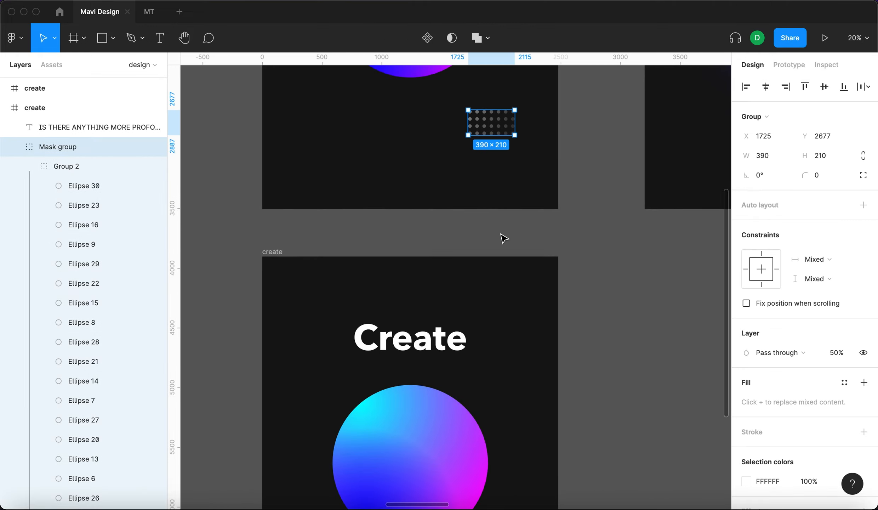
scroll(90, 319, down, 10)
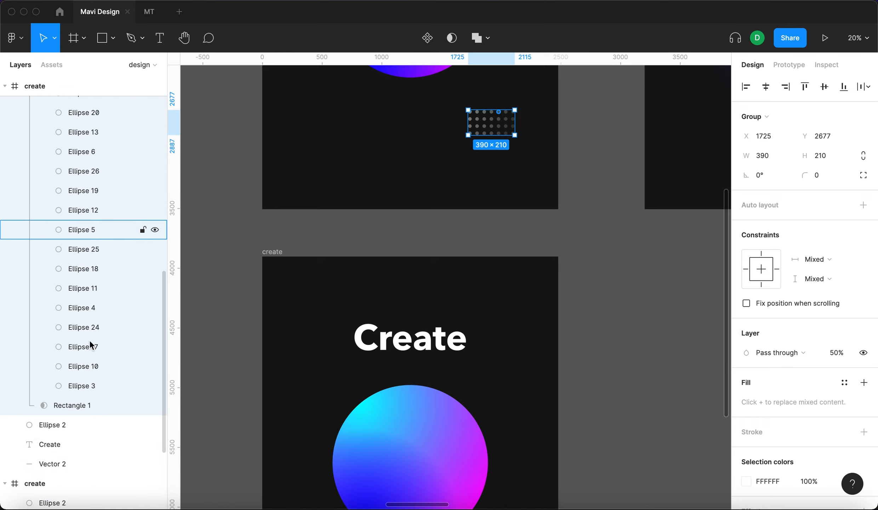
scroll(91, 343, down, 1)
click(100, 382)
scroll(453, 196, up, 3)
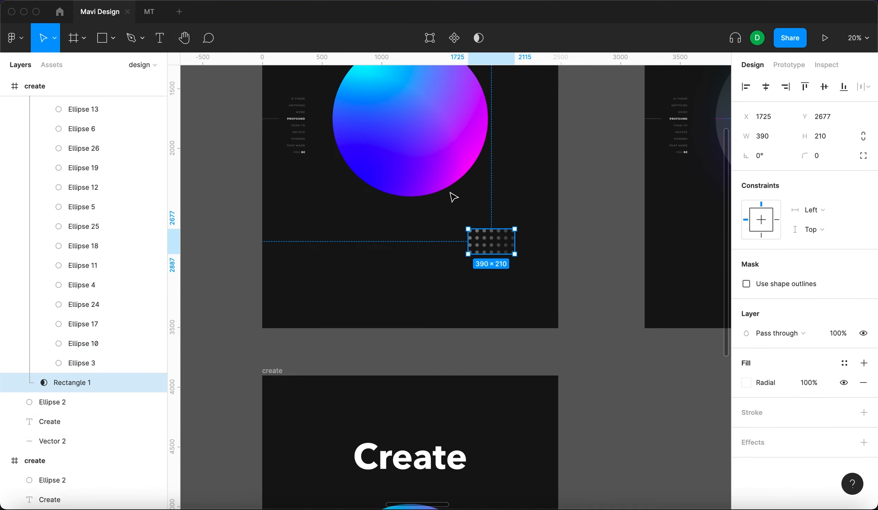
Examine the reference mask group's fading dots up close and collapse its nested layers.
scroll(55, 202, up, 15)
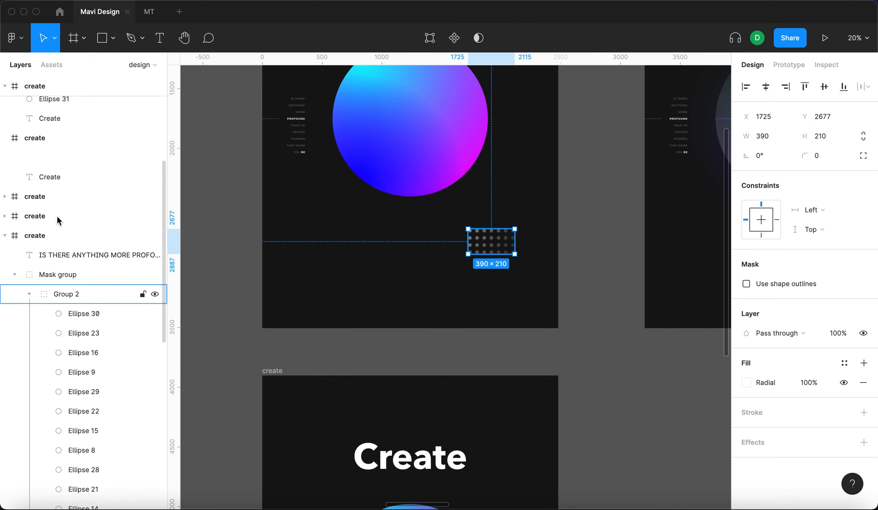
click(609, 243)
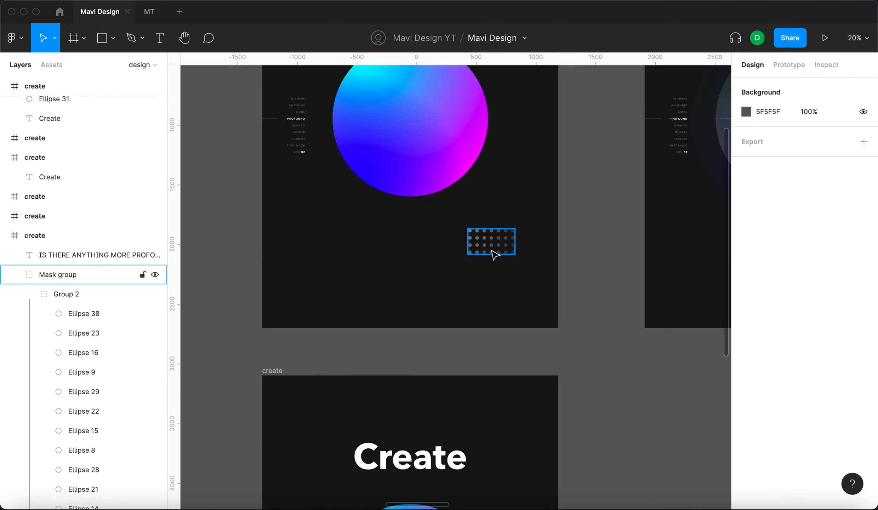
scroll(494, 252, up, 5)
scroll(494, 252, up, 2)
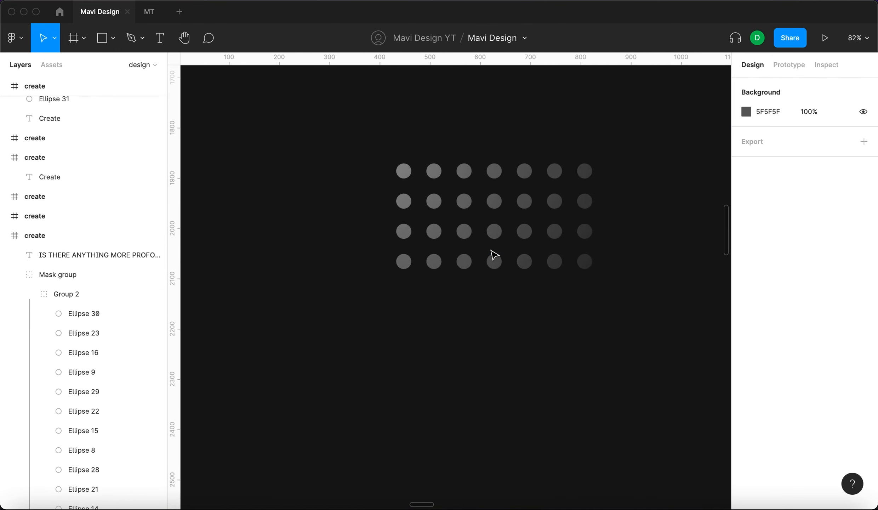
click(406, 176)
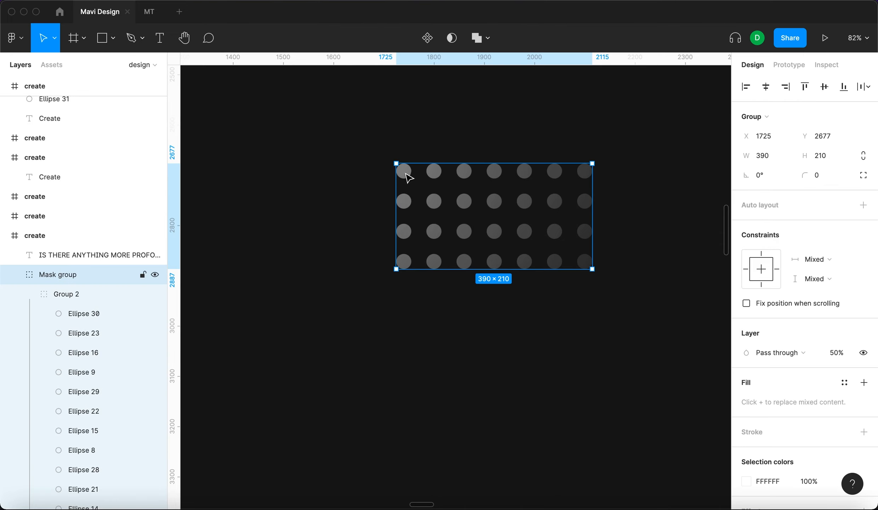
click(16, 276)
scroll(457, 317, down, 3)
scroll(453, 312, down, 2)
click(605, 311)
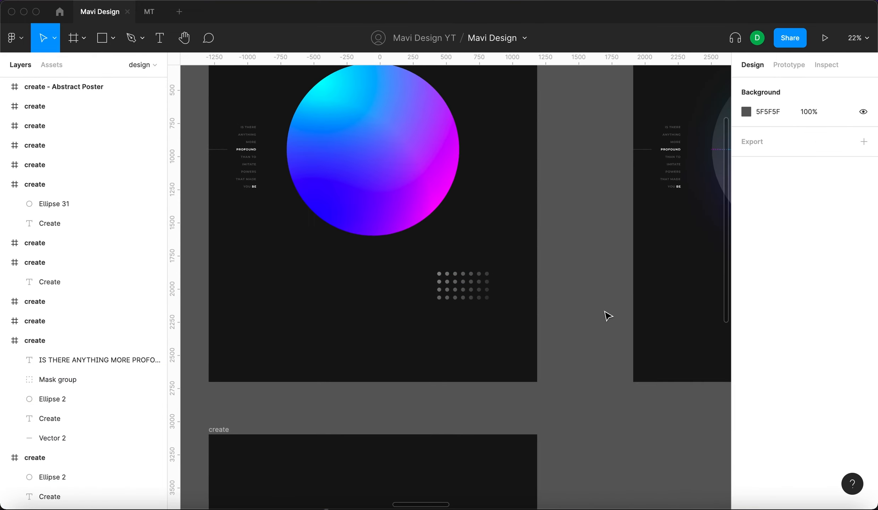
Draw a small circle on the empty canvas beside the working frame and set its size to 30 × 30.
scroll(599, 312, down, 6)
scroll(592, 411, down, 3)
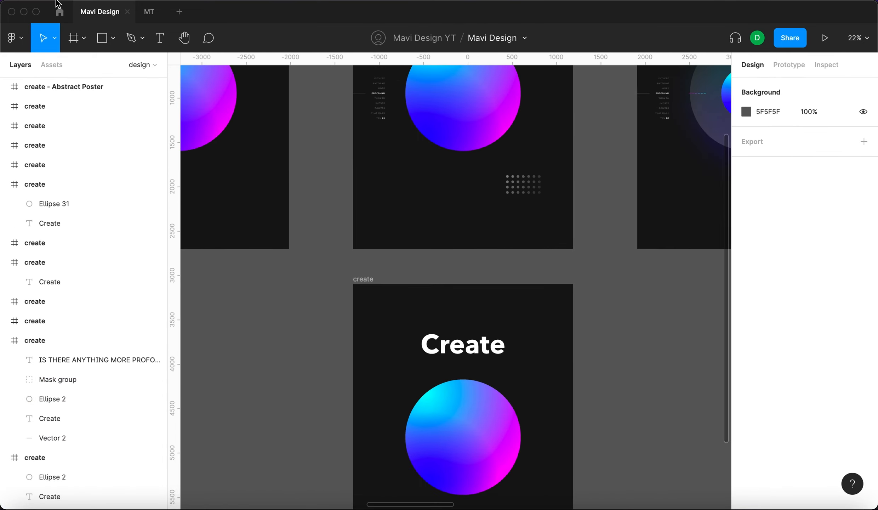
key(o)
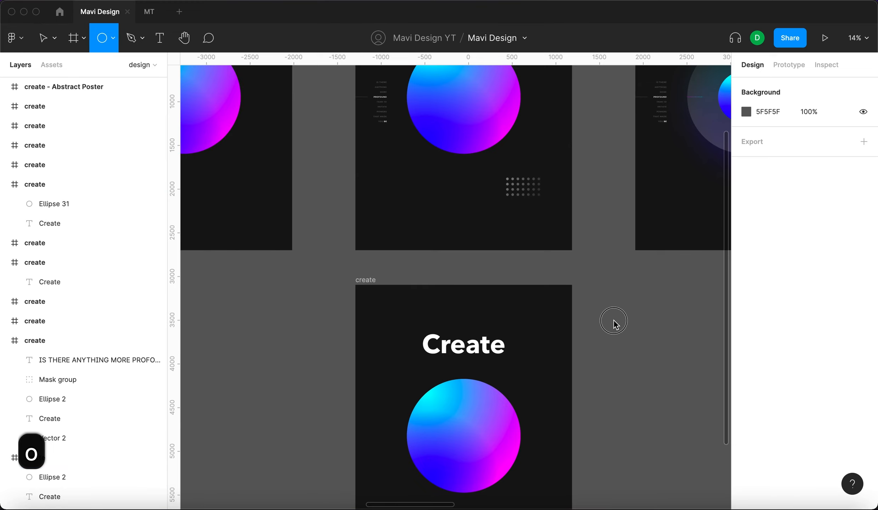
drag(614, 323, 600, 310)
scroll(665, 338, up, 5)
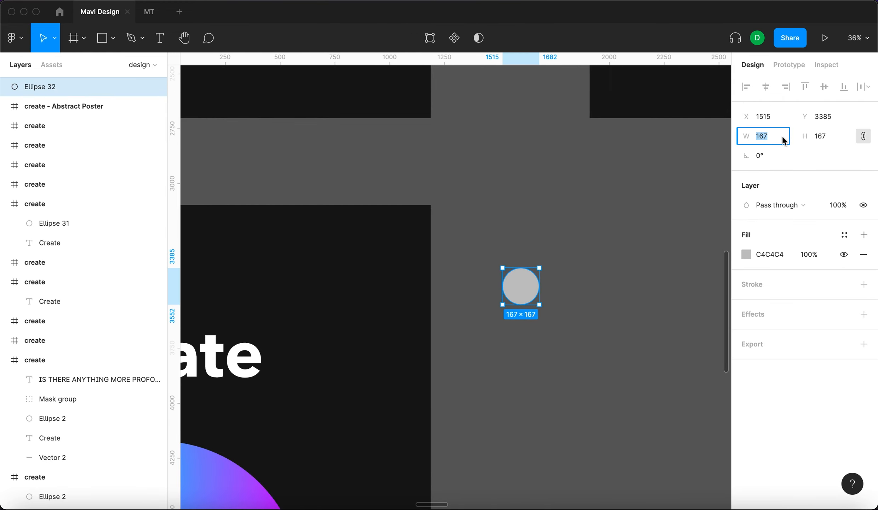
text(30)
key(Return)
click(644, 254)
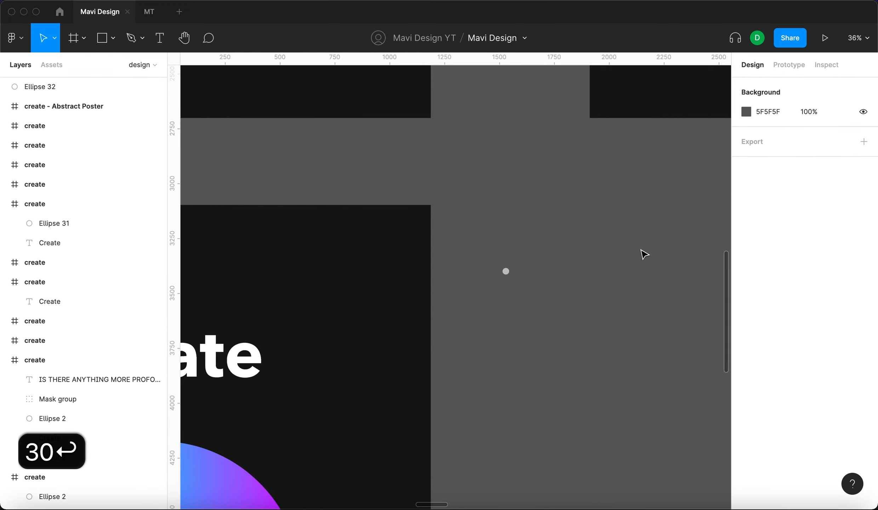
Duplicate the small dot horizontally, leaving a gap of 20 between the two dots.
click(506, 272)
scroll(502, 273, up, 5)
scroll(529, 255, down, 5)
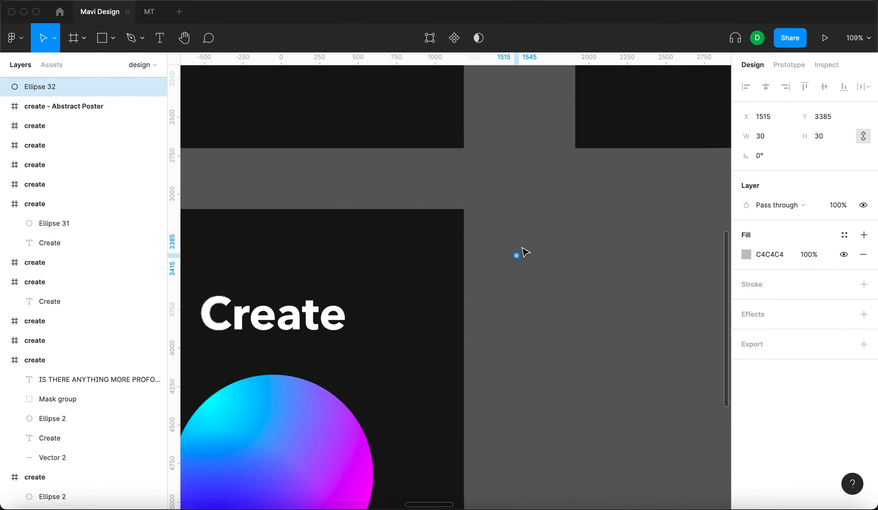
scroll(531, 263, up, 5)
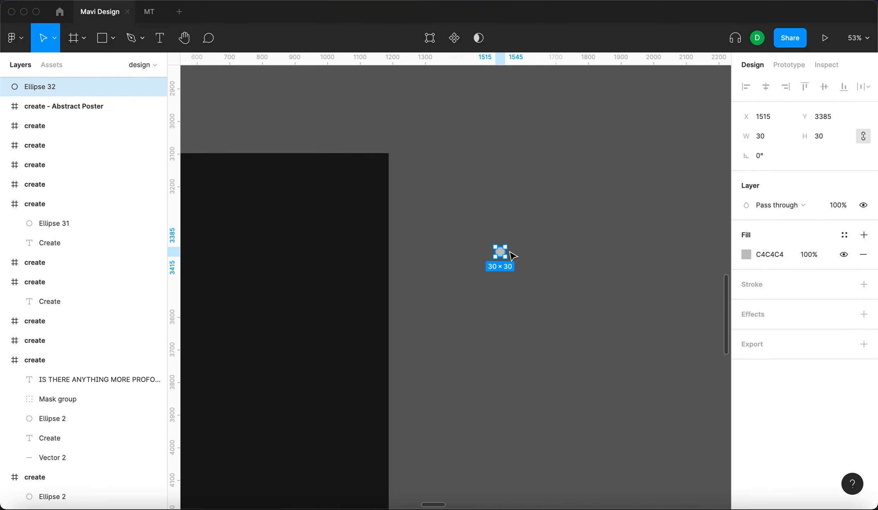
drag(499, 255, 529, 256)
Select both dots and set their fill to white, FFFFFF.
drag(559, 285, 456, 218)
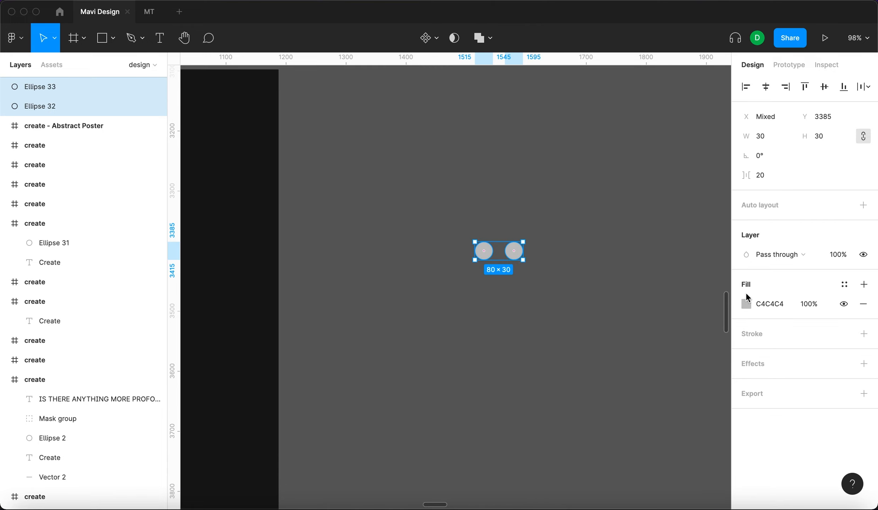
click(746, 303)
drag(617, 249, 545, 180)
click(718, 191)
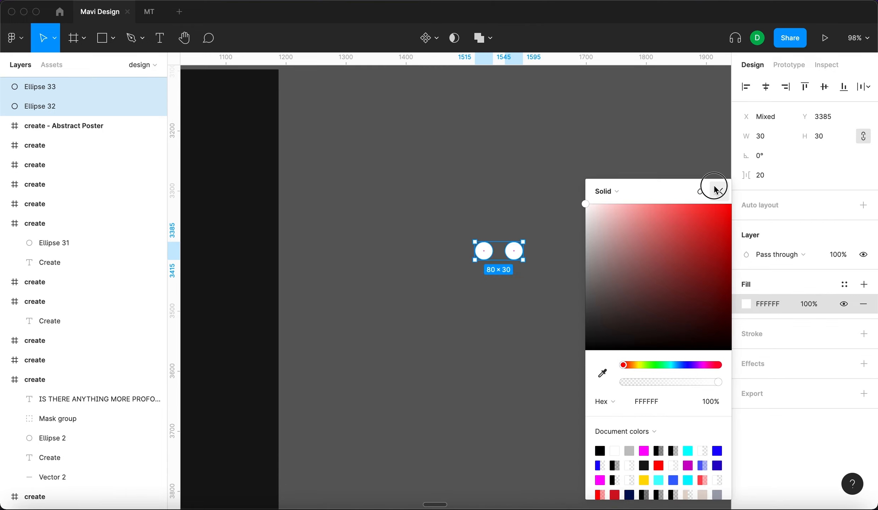
Widen the gap between the two dots to 30 and duplicate the pair along the row at the same spacing.
click(514, 251)
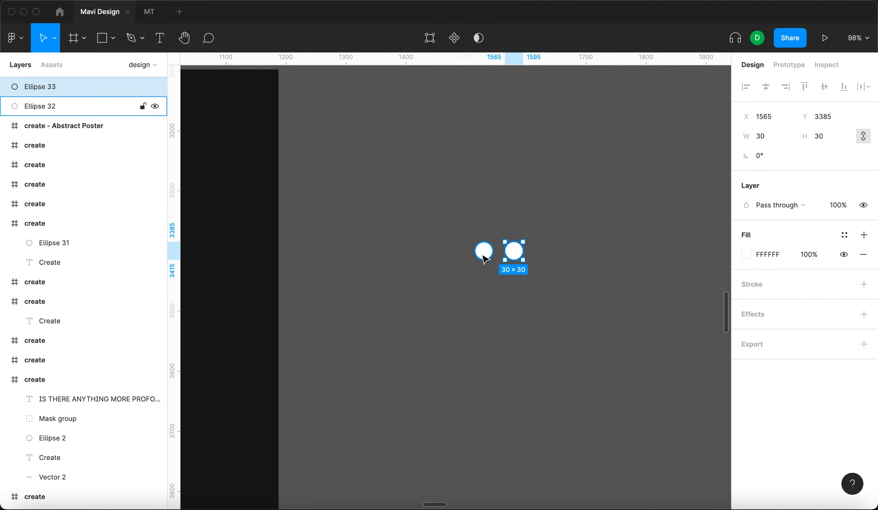
key(shift+Right)
click(576, 291)
drag(560, 272, 568, 254)
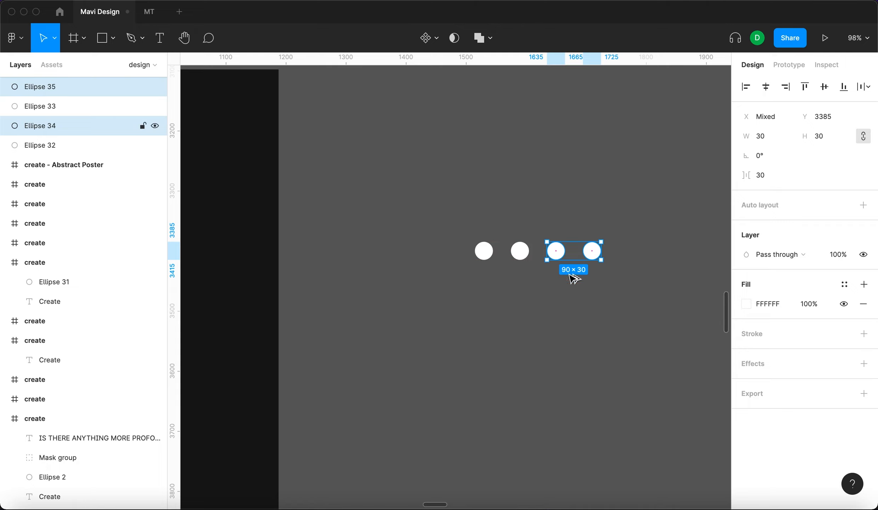
Extend the row to seven dots and duplicate it downward into four rows, keeping 30 spacing both ways.
drag(661, 286, 636, 259)
click(614, 304)
drag(614, 304, 543, 299)
drag(685, 196, 407, 204)
key(BackSpace)
drag(492, 249, 494, 358)
click(574, 402)
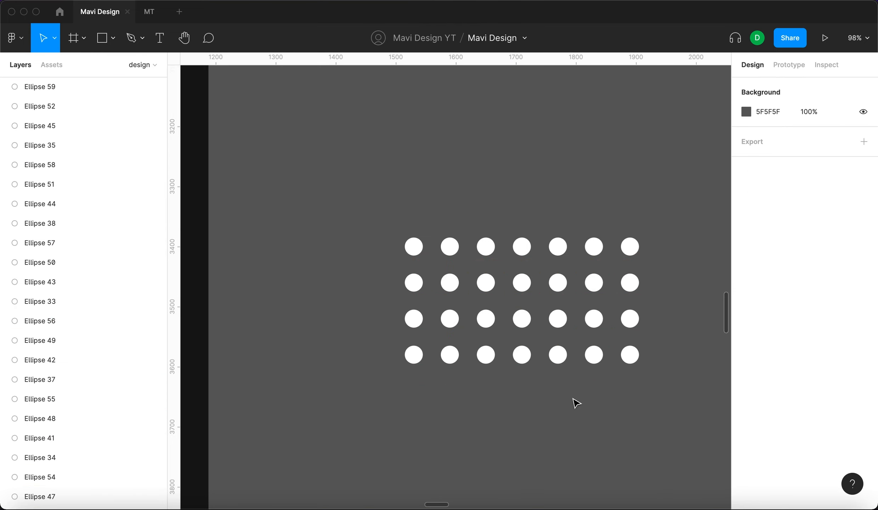
Group all the grid dots and move the group up into the gap between the frames.
drag(647, 202, 353, 406)
key(super+g)
click(485, 396)
scroll(513, 296, down, 6)
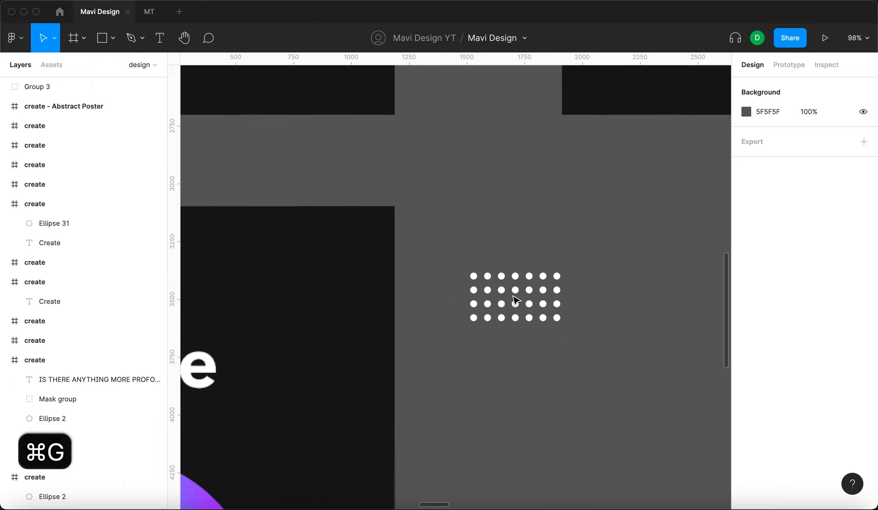
drag(514, 293, 483, 211)
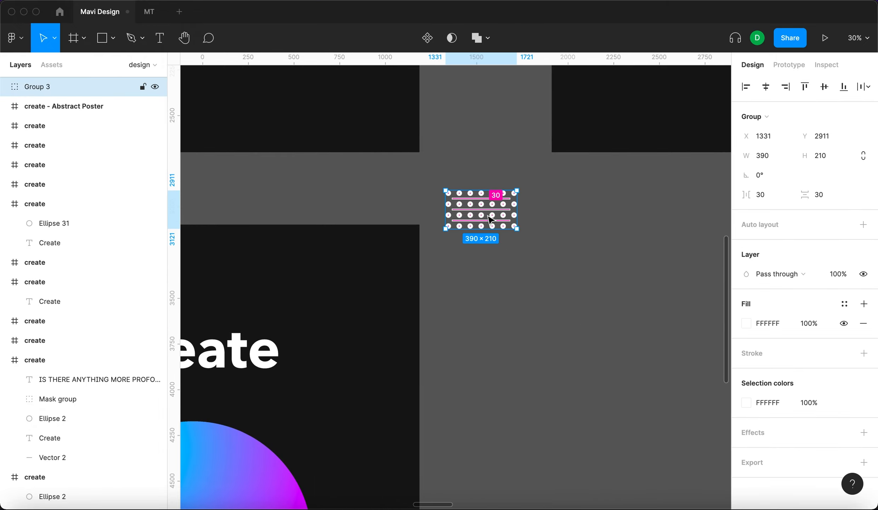
Draw a 390 × 210 rectangle that covers the whole dot group exactly.
scroll(601, 262, up, 3)
scroll(602, 262, left, 3)
click(614, 274)
scroll(614, 274, up, 5)
click(505, 251)
click(565, 254)
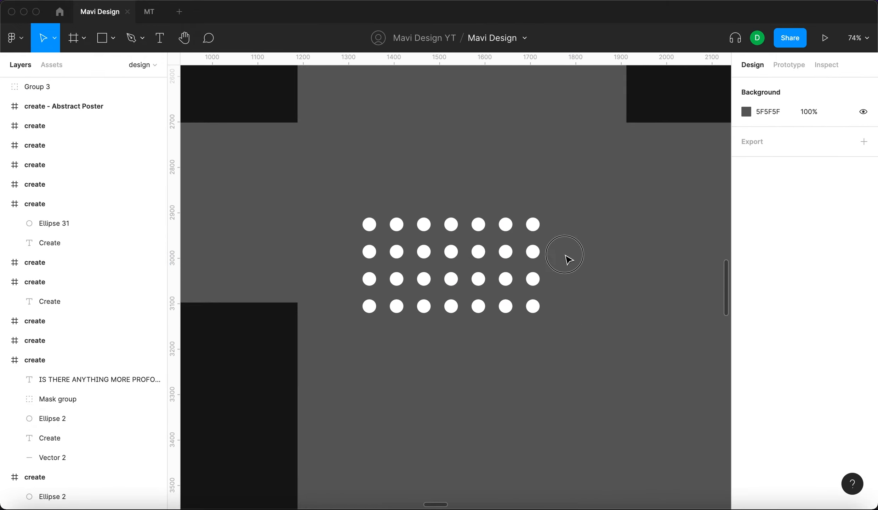
click(113, 38)
click(142, 67)
mouse_move(370, 223)
mouse_down()
mouse_move(551, 315)
mouse_move(539, 313)
mouse_up()
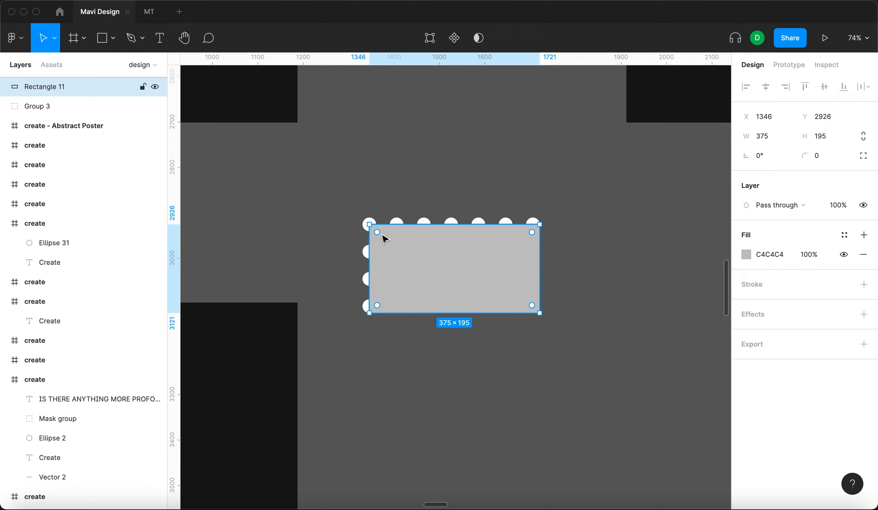
drag(368, 223, 361, 216)
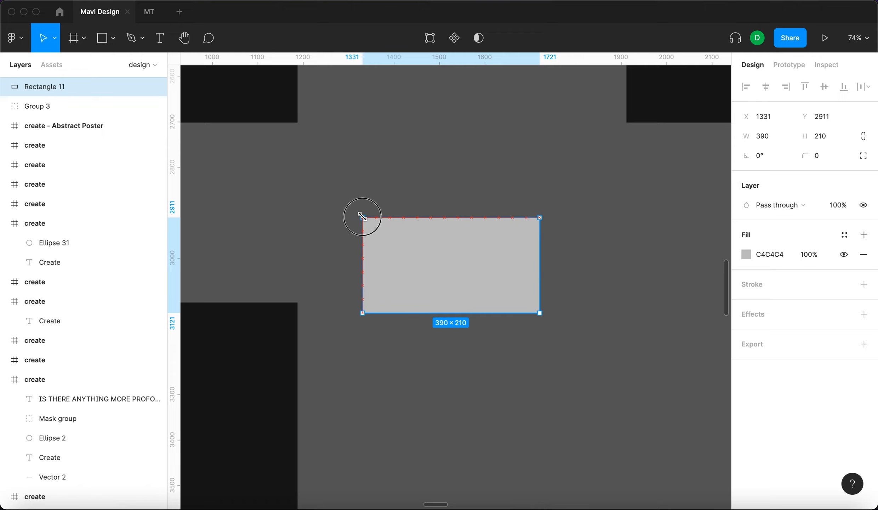
click(554, 208)
Change the covering rectangle's fill from solid to a radial gradient.
click(473, 262)
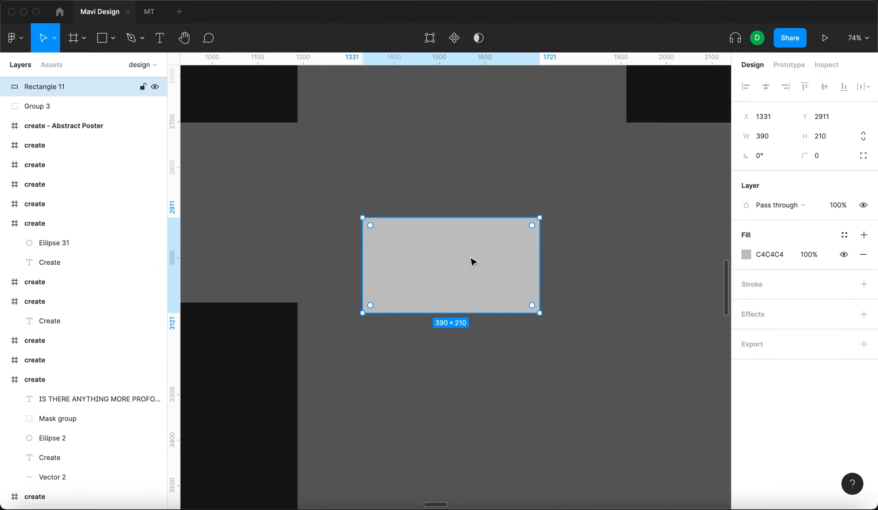
scroll(545, 261, down, 3)
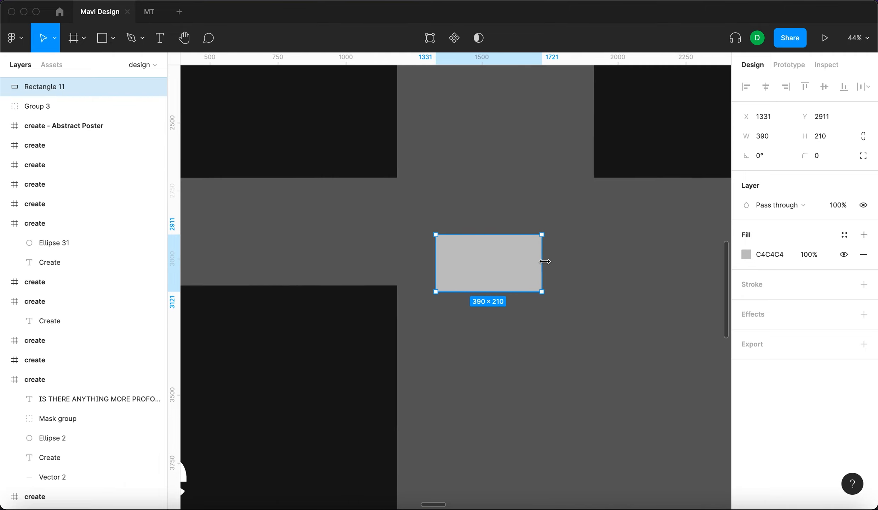
scroll(501, 246, left, 4)
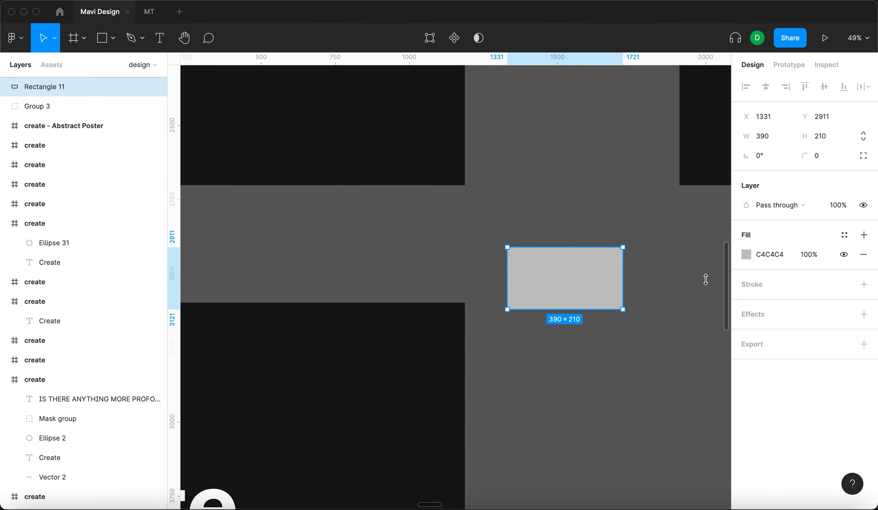
click(746, 255)
click(602, 190)
click(615, 216)
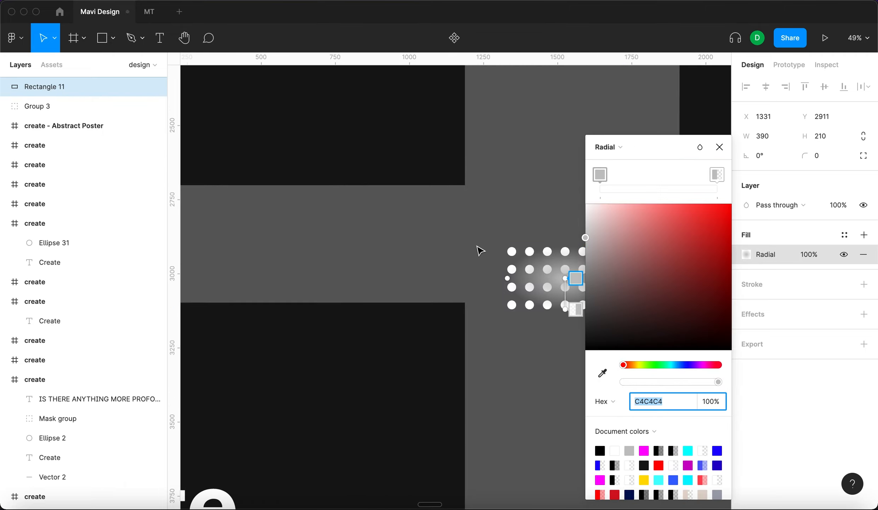
Stretch the radial gradient from the rectangle's upper-left corner to its lower-right corner and adjust its spread.
scroll(480, 250, right, 3)
drag(468, 265, 410, 232)
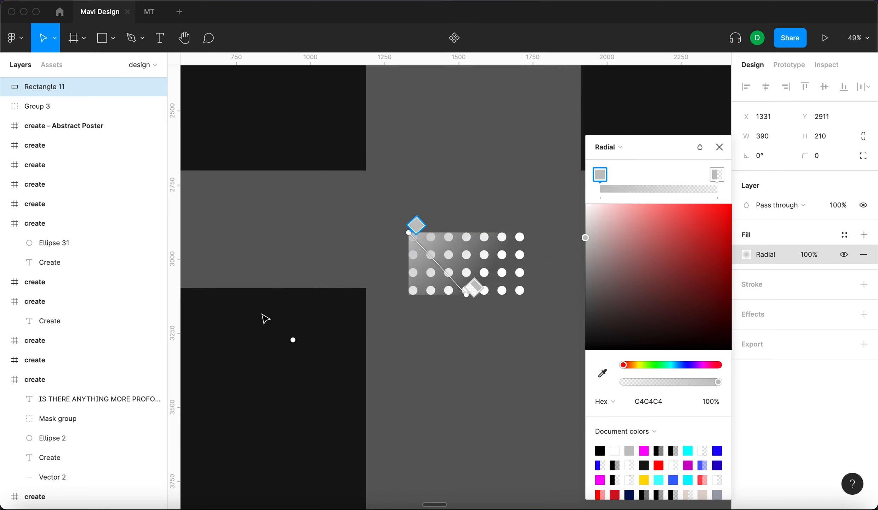
drag(290, 339, 351, 282)
drag(467, 294, 526, 296)
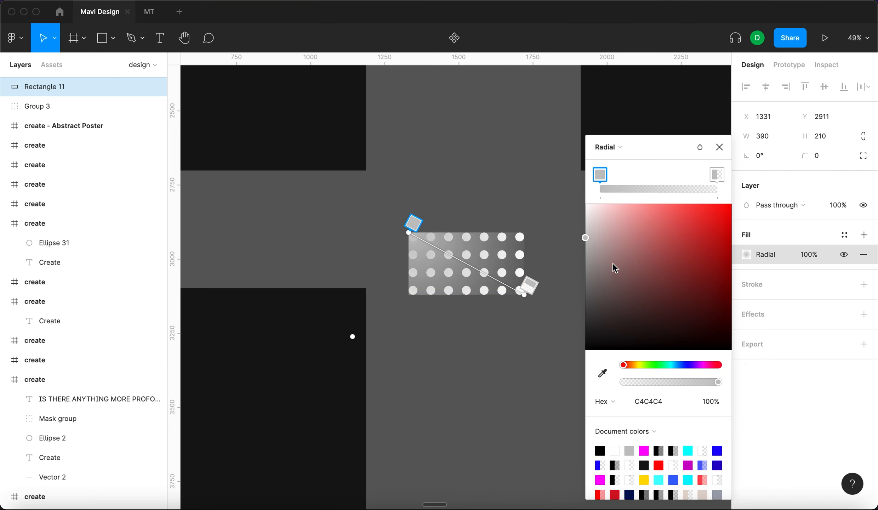
Set both stops of the rectangle's radial gradient to white, FFFFFF.
drag(612, 262, 566, 196)
click(717, 175)
drag(585, 237, 566, 197)
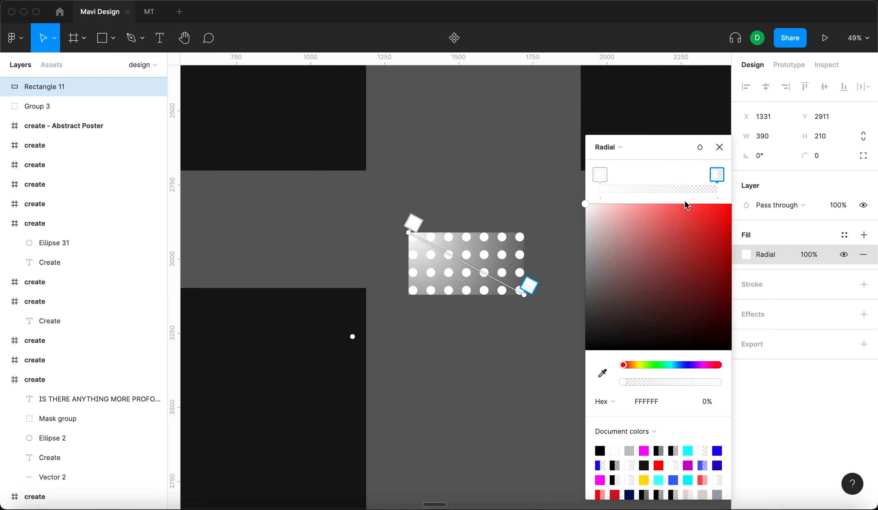
click(718, 147)
click(620, 319)
Move the gradient rectangle beneath the dot group in the layer order.
click(490, 267)
drag(71, 92, 68, 111)
scroll(147, 173, up, 1)
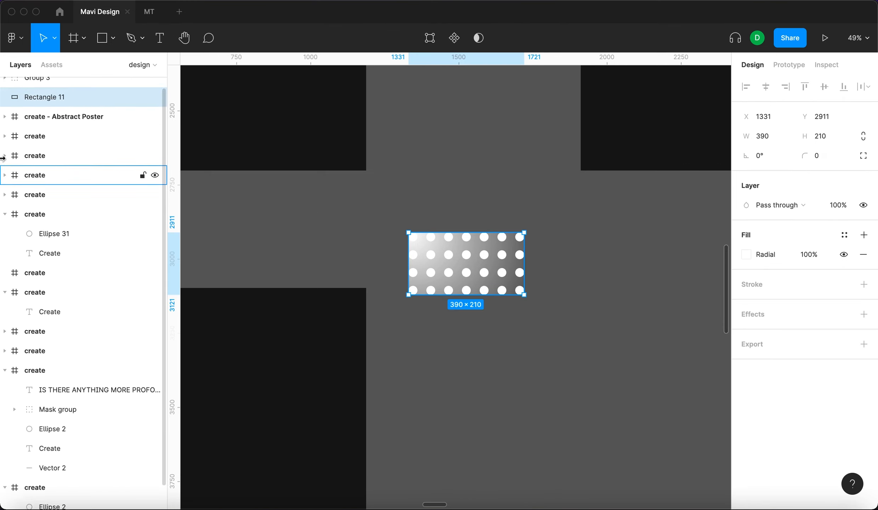
Mask the dot group with the gradient rectangle beneath it.
shift+click(71, 86)
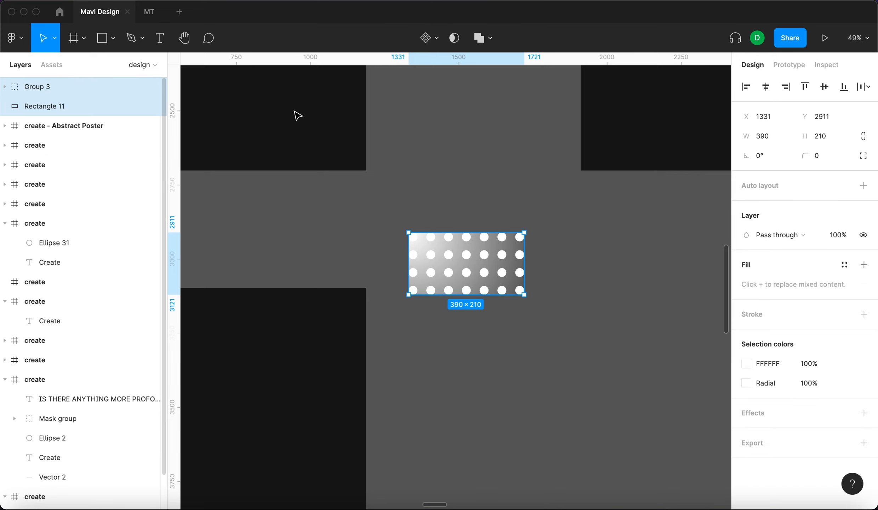
click(462, 41)
click(595, 366)
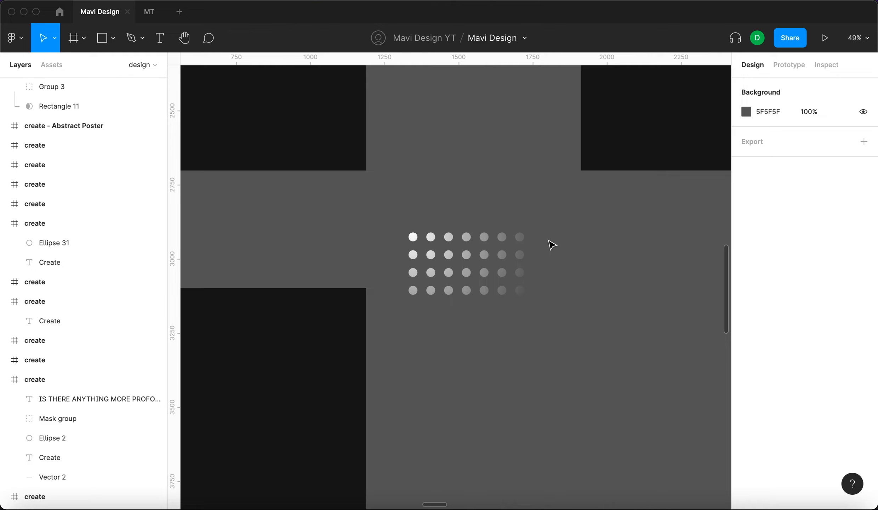
Check the masked dots in outline view and undo the mask.
key(super+y)
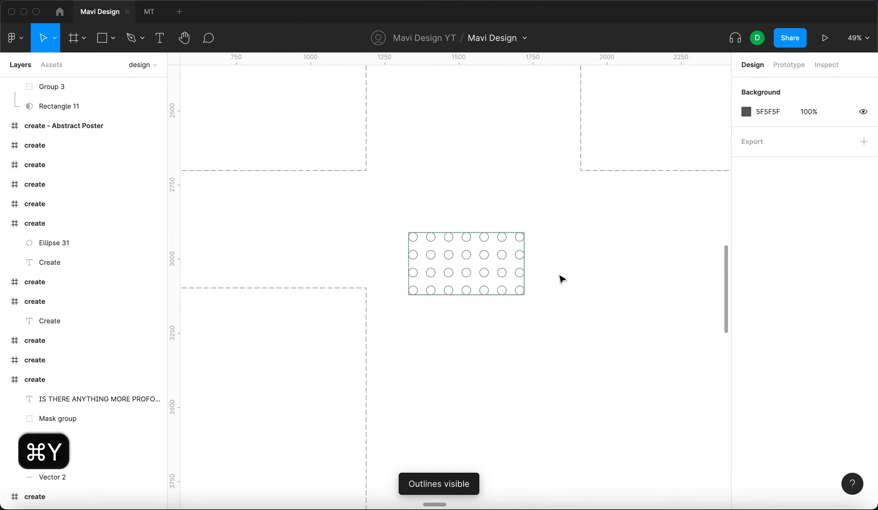
key(super+y)
key(super+z)
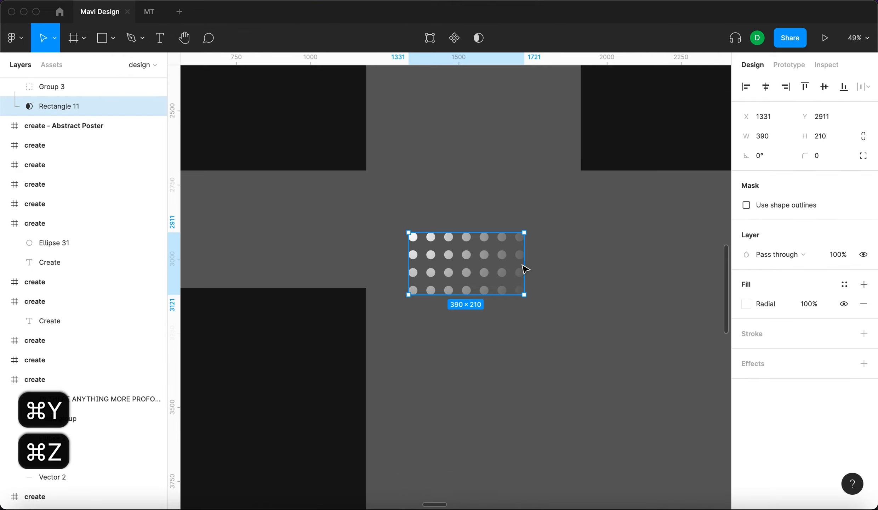
key(super+z)
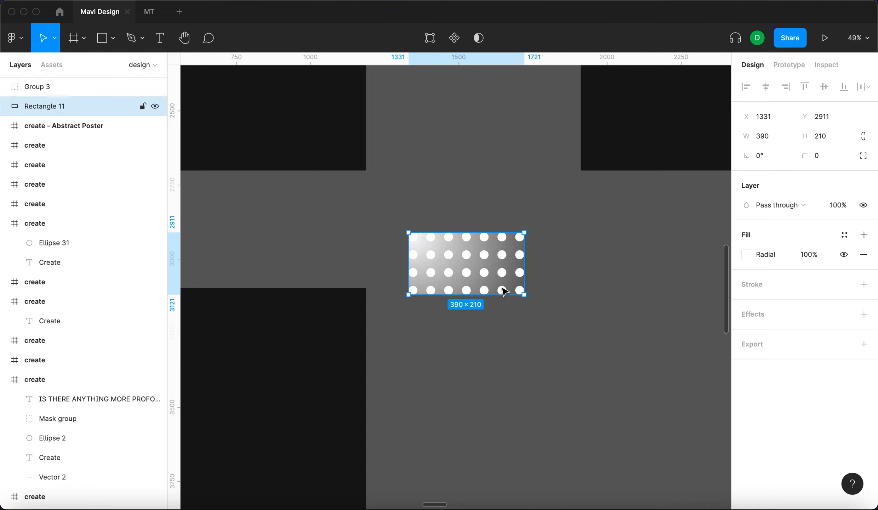
Select the dot group together with the radial-gradient rectangle and mask the dots with it again.
click(78, 89)
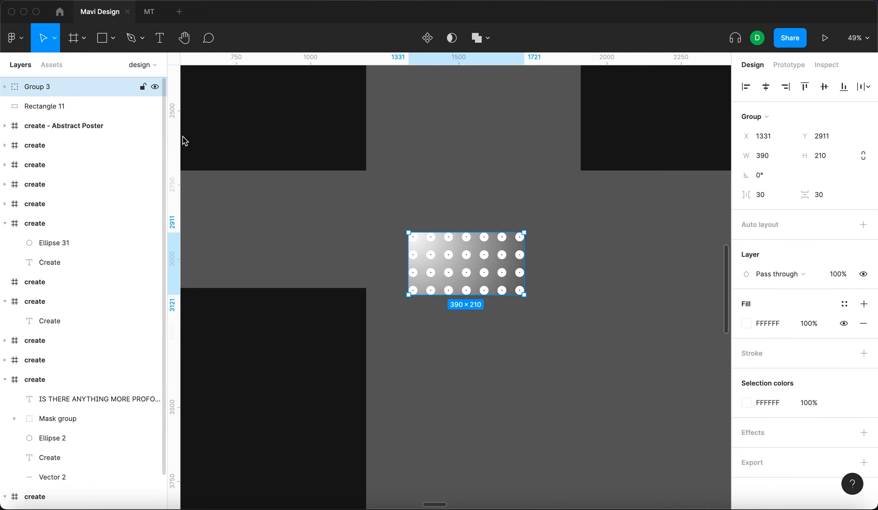
click(75, 111)
shift+click(78, 89)
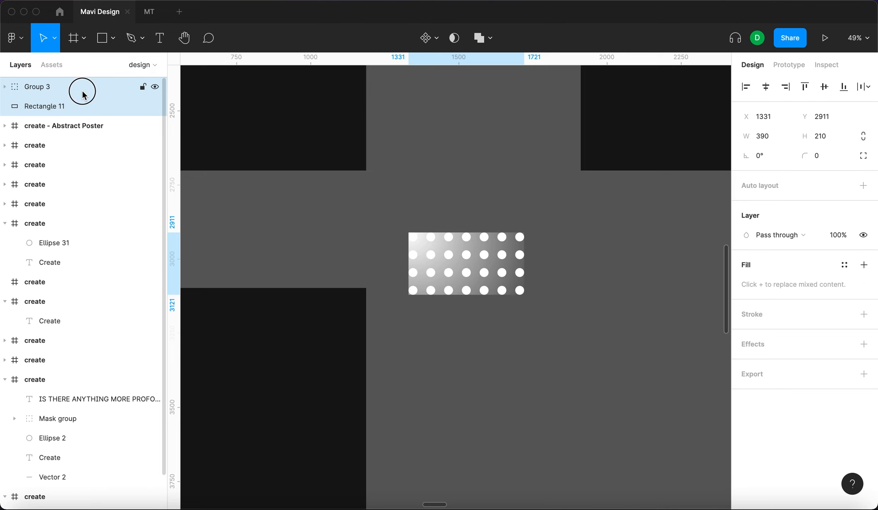
click(461, 46)
click(633, 301)
Move the masked dots up beside the finished reference poster, level with its dot grid.
scroll(492, 255, left, 5)
scroll(492, 255, down, 5)
scroll(492, 255, up, 3)
drag(590, 362, 580, 176)
Check the reference dot grid's layer opacity and set the new masked dots' opacity to 50%.
click(441, 181)
scroll(498, 193, up, 3)
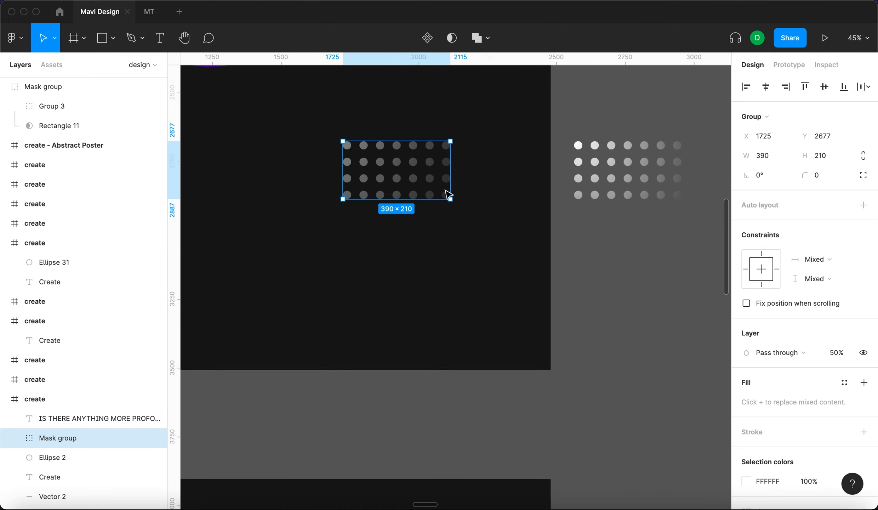
click(611, 181)
click(843, 256)
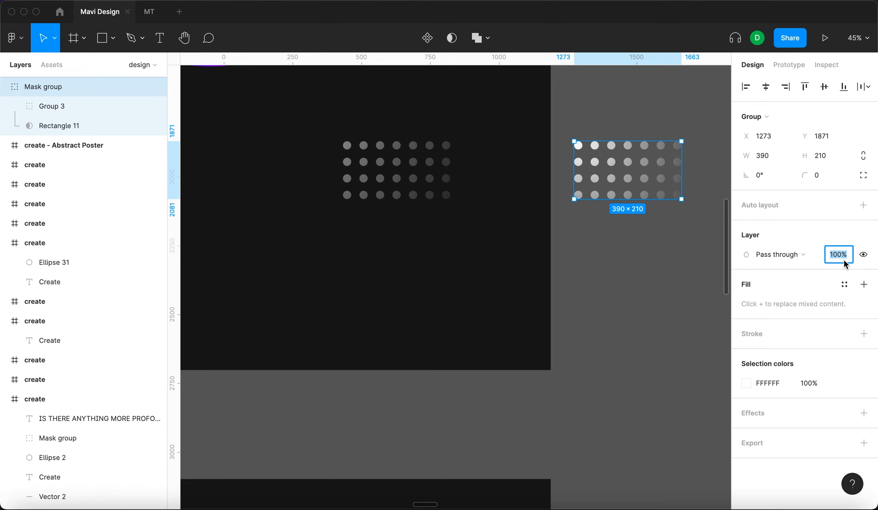
text(50)
key(Return)
Move the masked dots down beside the new poster that holds only the title and gradient circle.
click(617, 209)
drag(607, 192, 598, 191)
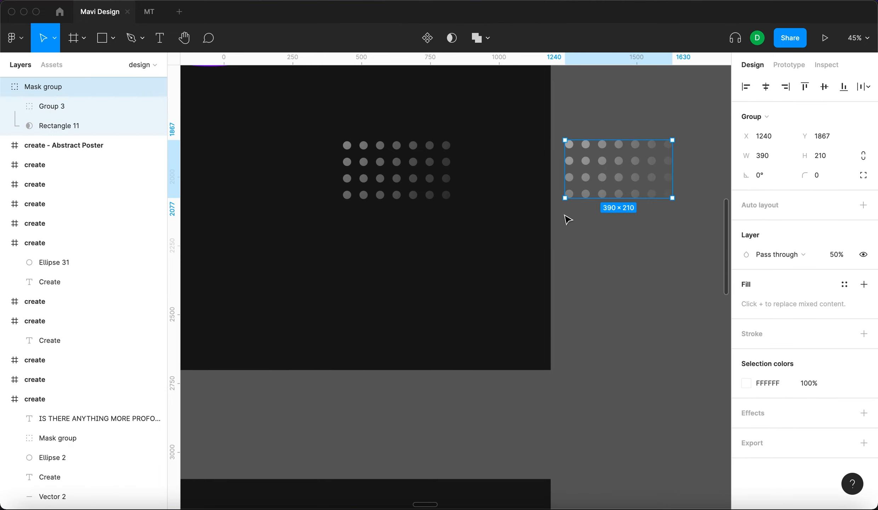
scroll(568, 219, down, 8)
click(601, 218)
scroll(597, 213, down, 2)
drag(605, 184, 638, 403)
scroll(637, 399, down, 3)
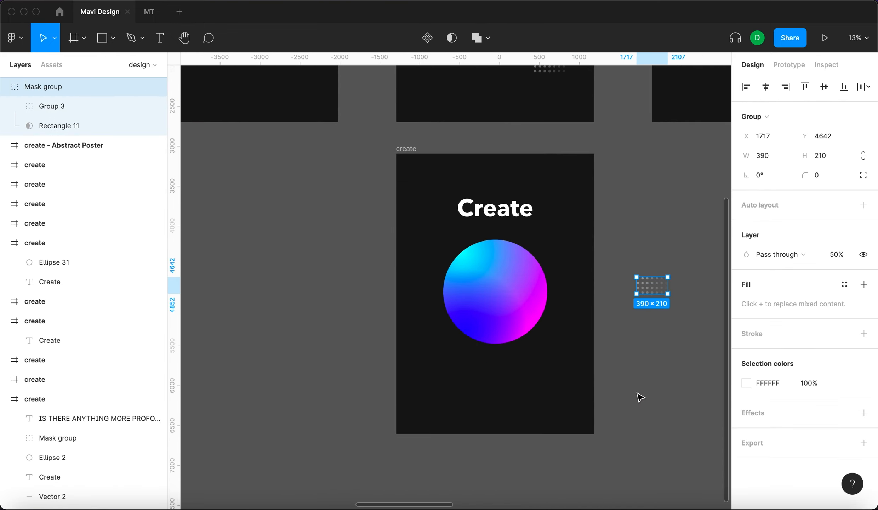
Place the masked dots in the new poster's lower-right area at X 1725, Y 2903.
drag(648, 291, 552, 397)
scroll(599, 408, up, 8)
key(shift+Right)
key(shift+Right)
key(shift+Right)
key(Left)
key(alt)
scroll(554, 407, down, 8)
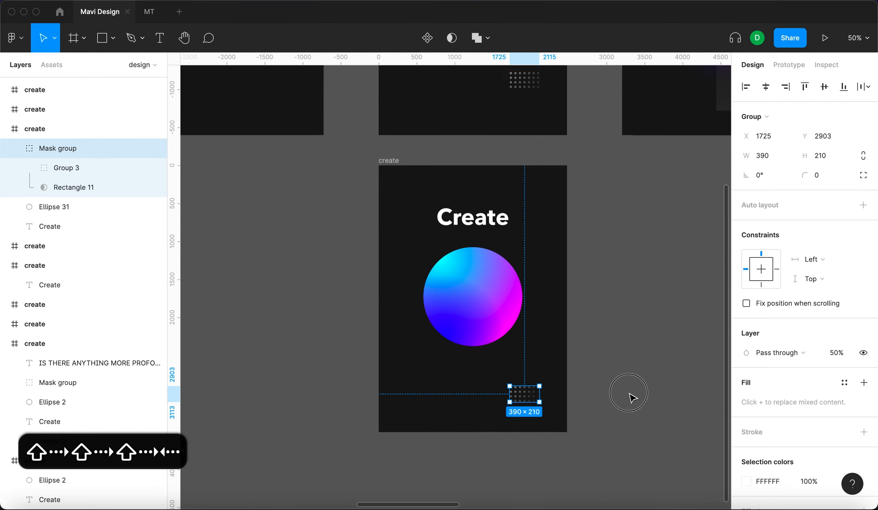
click(629, 393)
Raise the masked dots inside the new poster to match the height of the reference poster's dot grid.
key(space)
drag(603, 405, 568, 321)
scroll(504, 313, up, 3)
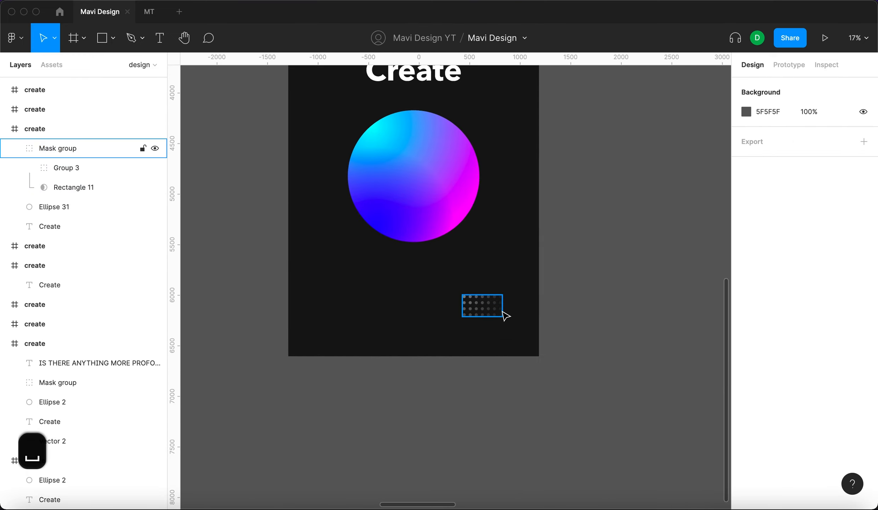
click(500, 312)
scroll(524, 314, up, 5)
click(485, 138)
scroll(486, 138, down, 5)
scroll(501, 398, up, 3)
drag(480, 346, 480, 313)
key(alt)
key(Up)
key(shift+Up)
key(Up)
key(alt)
click(627, 354)
scroll(629, 343, down, 3)
scroll(629, 331, up, 2)
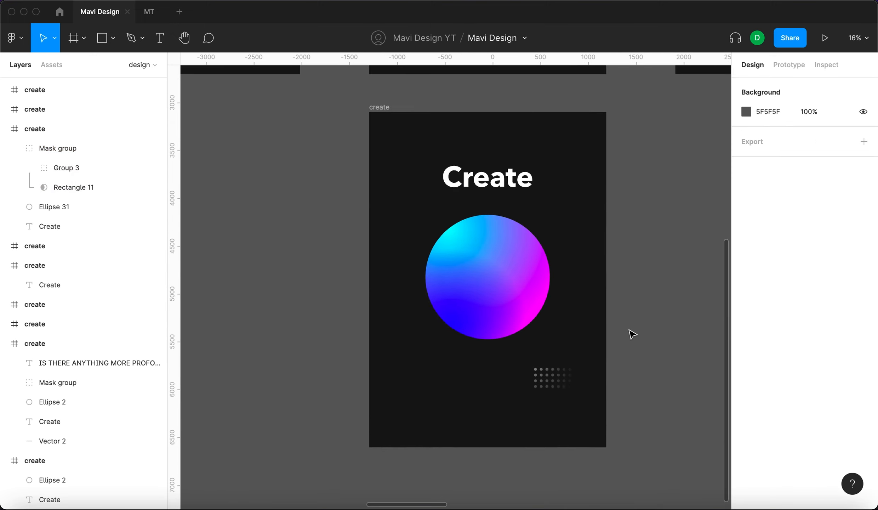
Compare the new poster with the reference poster and examine the reference's side text beside the gradient circle.
scroll(627, 335, up, 3)
scroll(629, 335, down, 3)
scroll(637, 345, up, 2)
scroll(637, 345, right, 2)
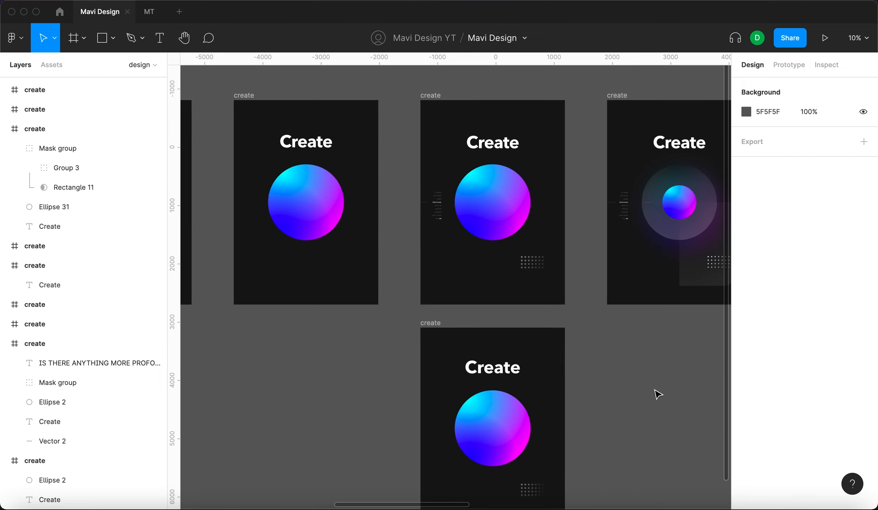
scroll(657, 394, down, 1)
scroll(657, 394, right, 1)
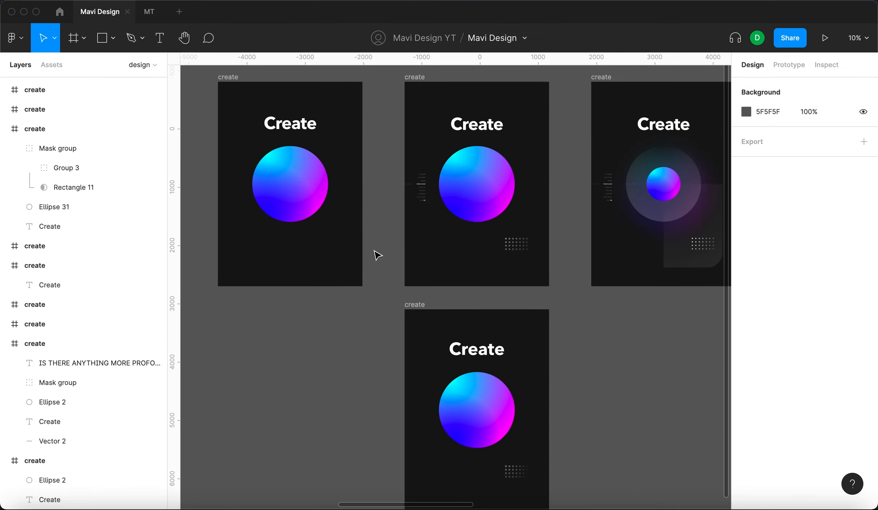
scroll(410, 193, up, 5)
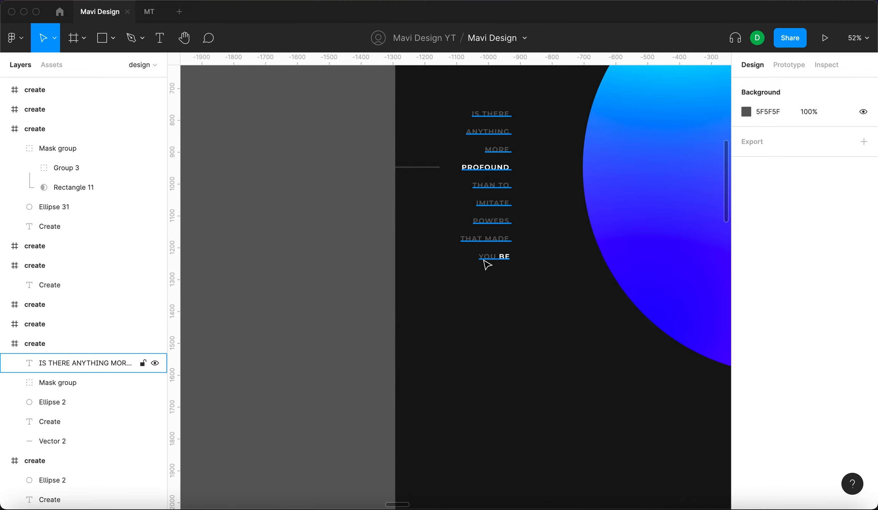
scroll(504, 130, up, 5)
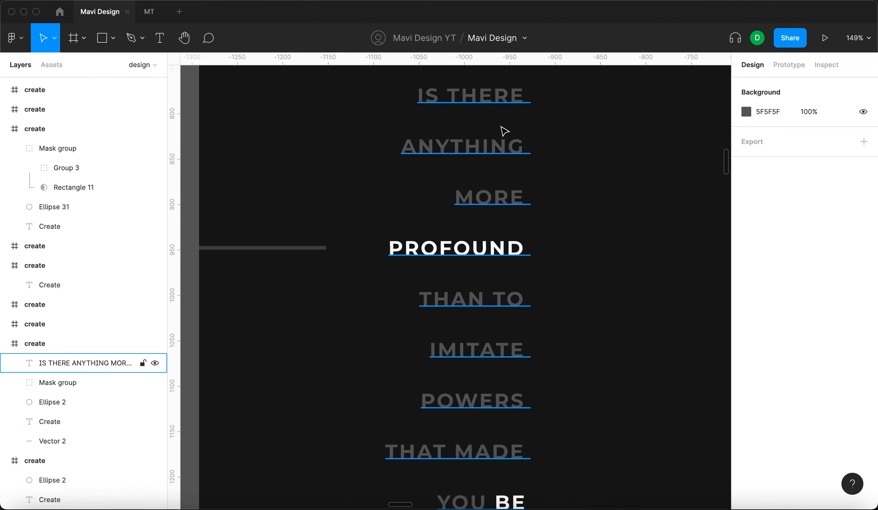
scroll(503, 133, up, 3)
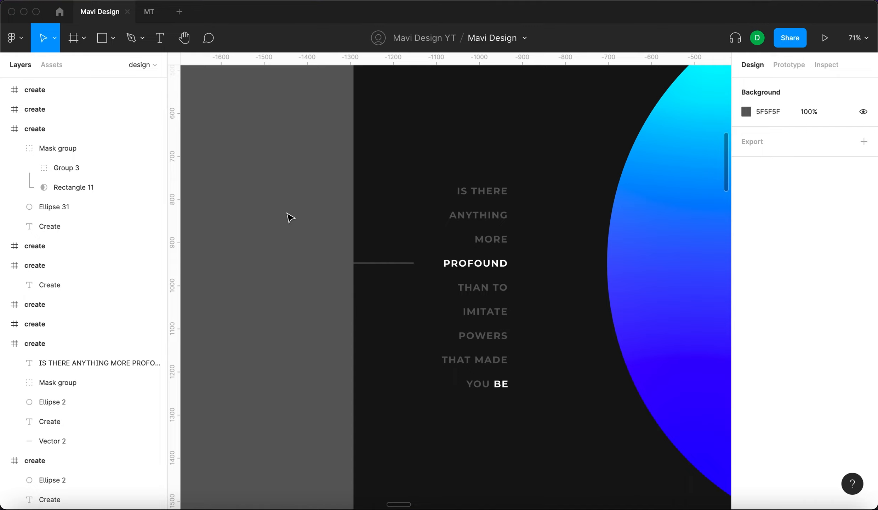
scroll(290, 217, down, 5)
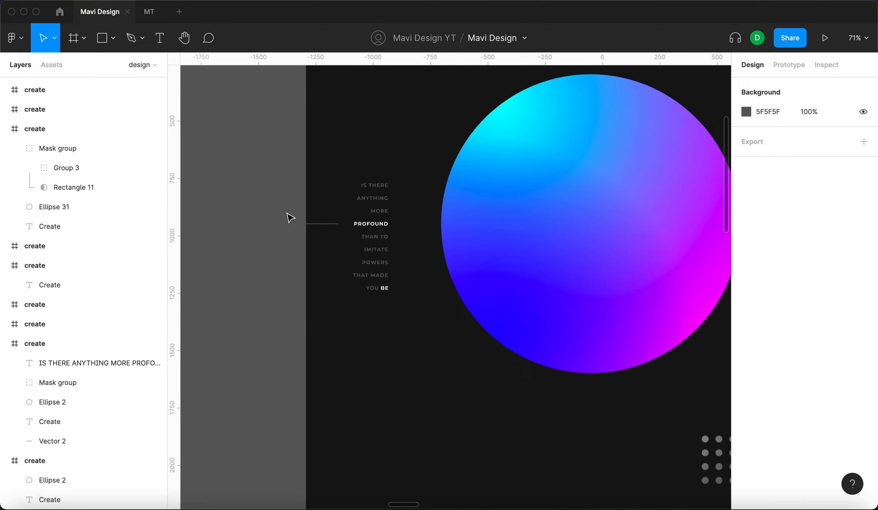
Add a text layer reading "is" on the empty canvas beside the reference poster.
click(160, 38)
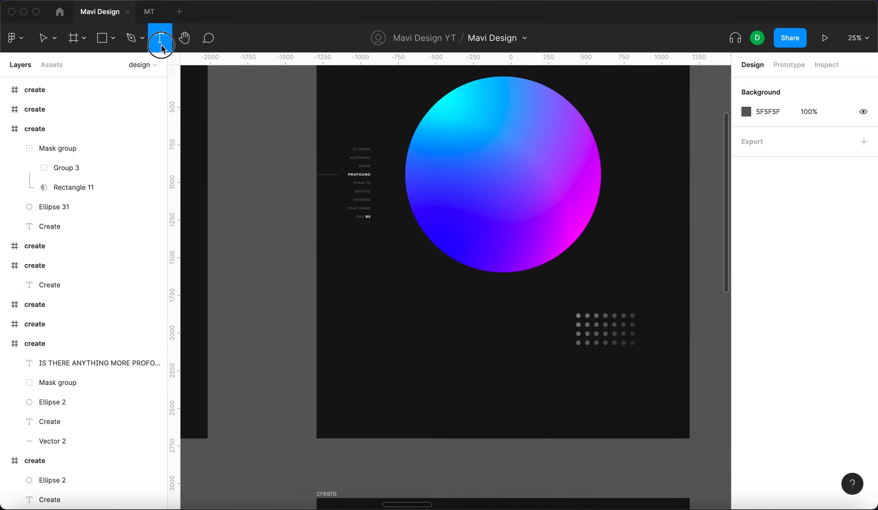
click(268, 141)
scroll(241, 143, up, 3)
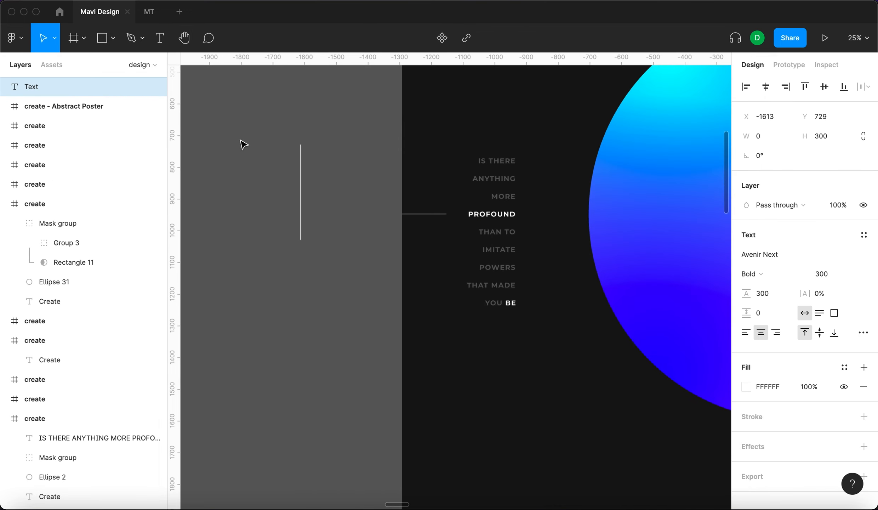
text(is)
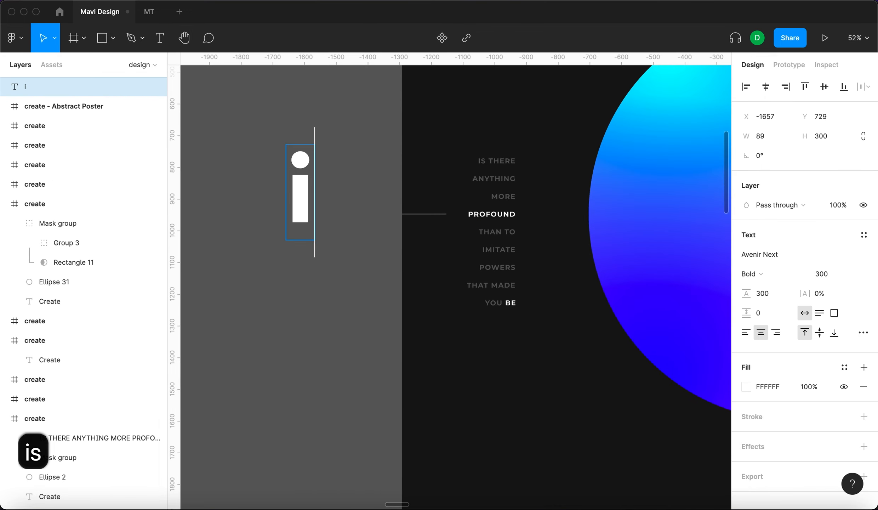
key(Escape)
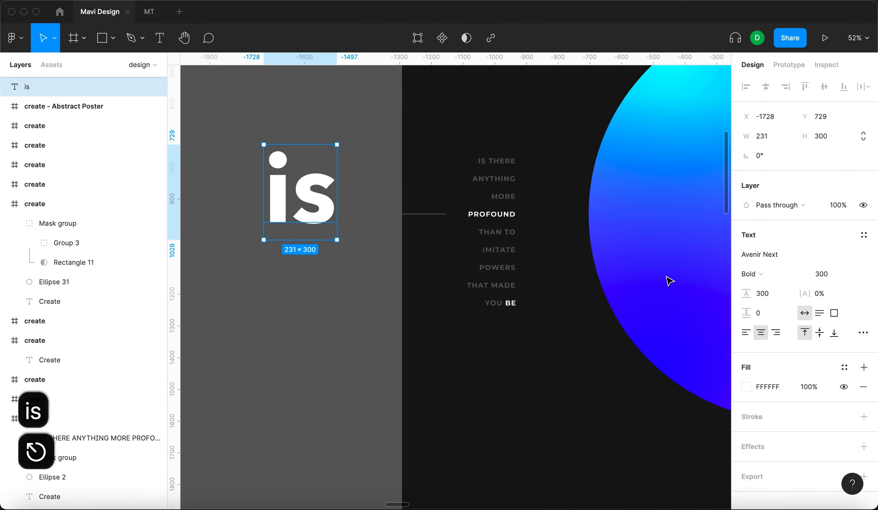
Set the "is" text's font to Montserrat and its size to 22, matching the reference side text.
click(772, 256)
text(Montserrat)
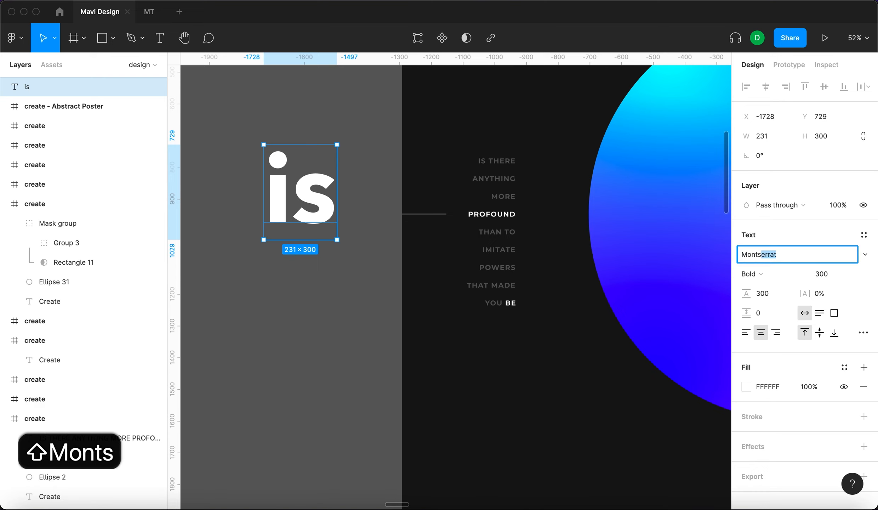
key(Return)
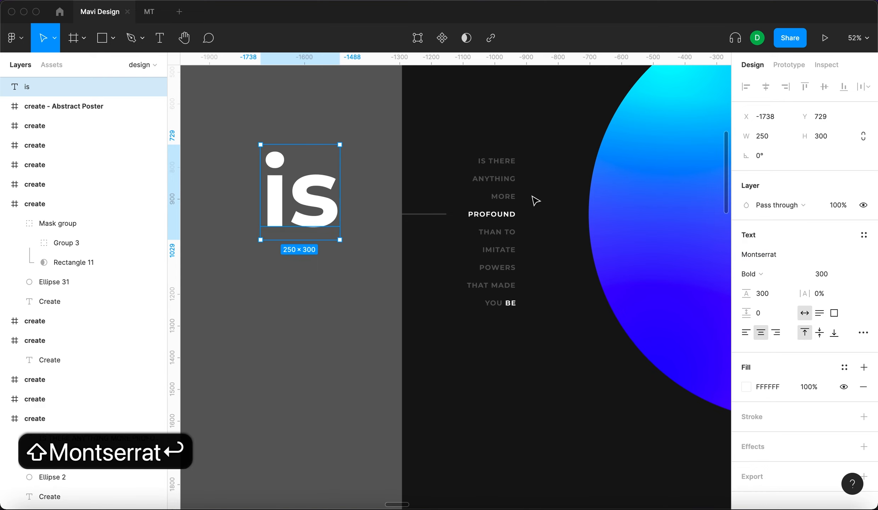
click(496, 269)
click(26, 86)
click(825, 273)
text(@@)
key(Return)
click(828, 273)
text(22)
key(Return)
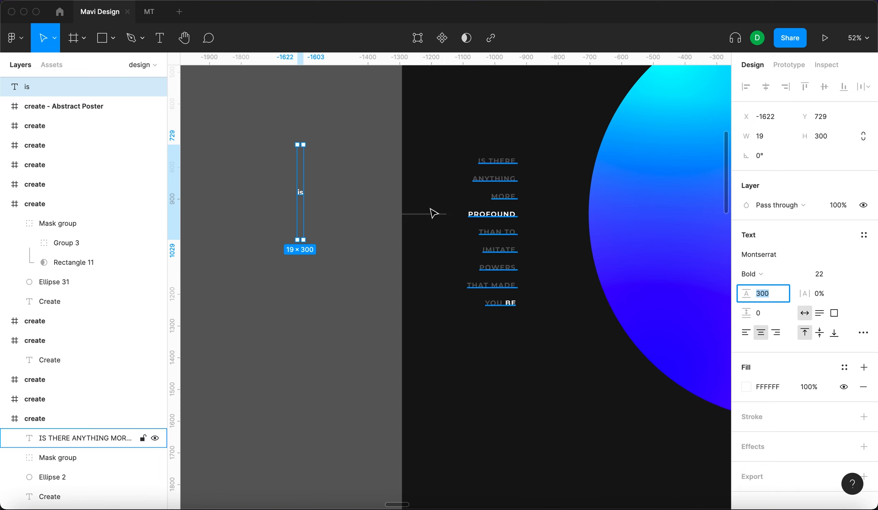
Check the reference side text's spacing and set the "is" text's paragraph spacing and line height to 56.
click(493, 221)
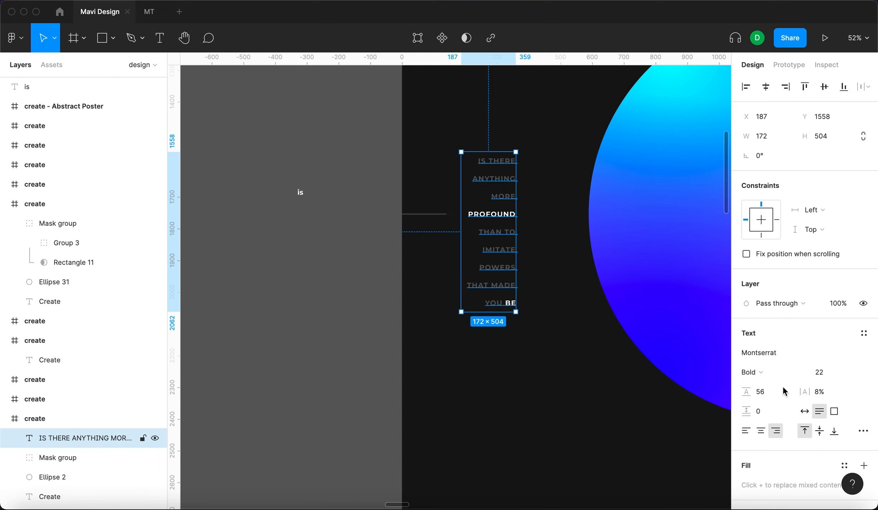
click(301, 198)
click(767, 312)
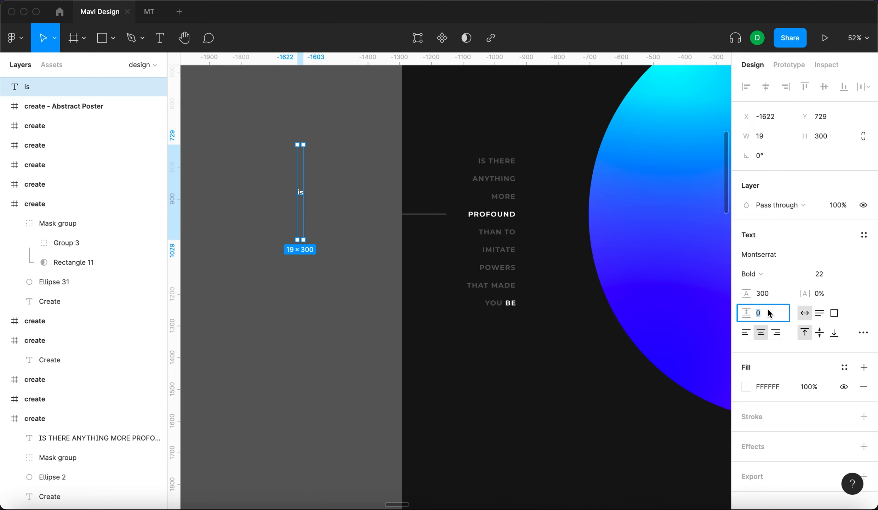
text(56)
key(Return)
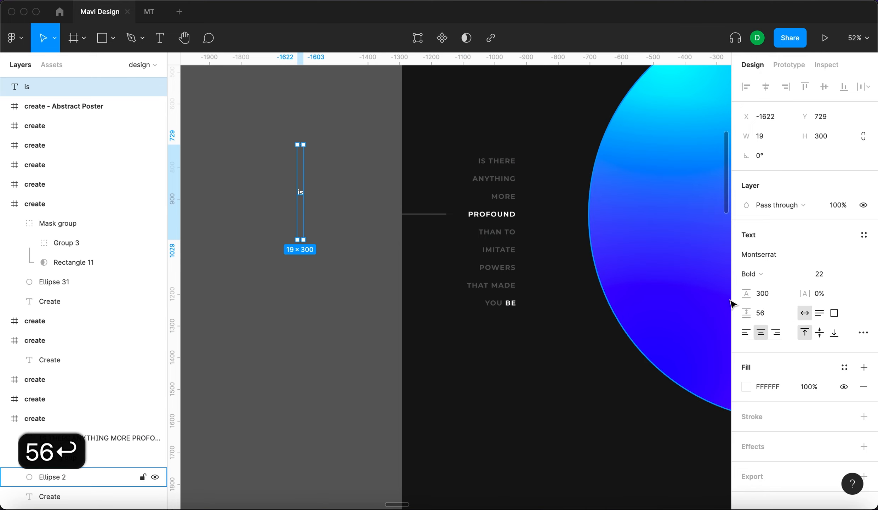
click(761, 293)
text(56)
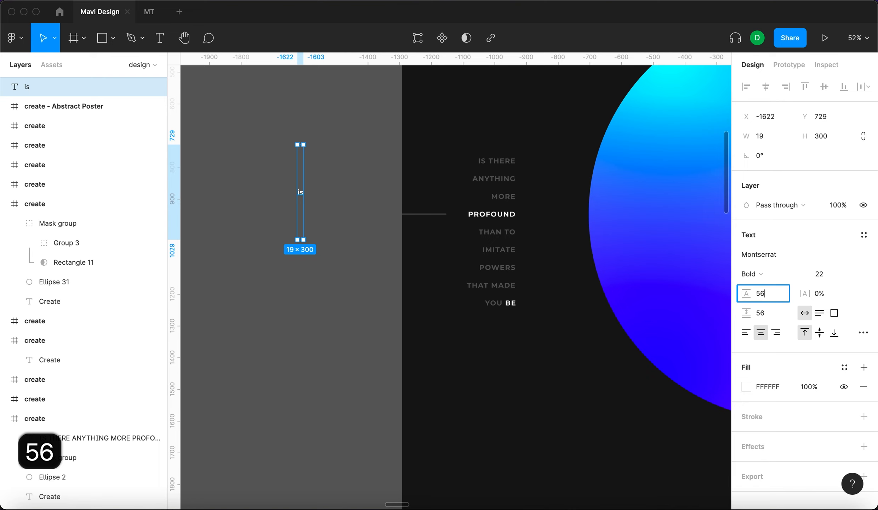
key(Return)
click(318, 162)
click(302, 156)
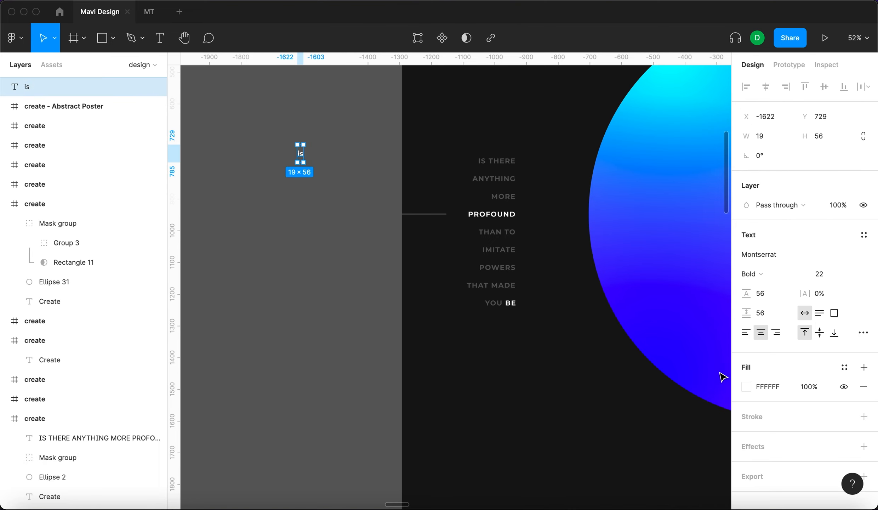
Set the "is" text's letter case to uppercase and align it right.
click(862, 333)
click(658, 428)
click(720, 191)
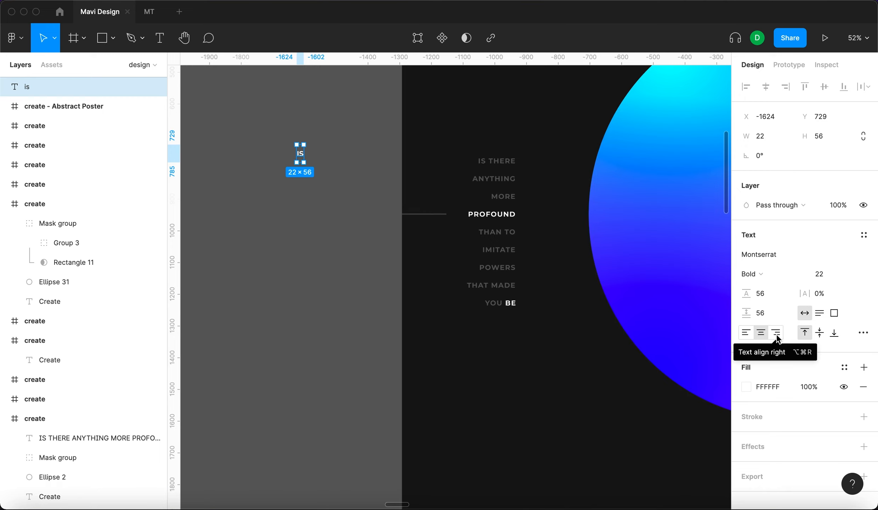
click(776, 333)
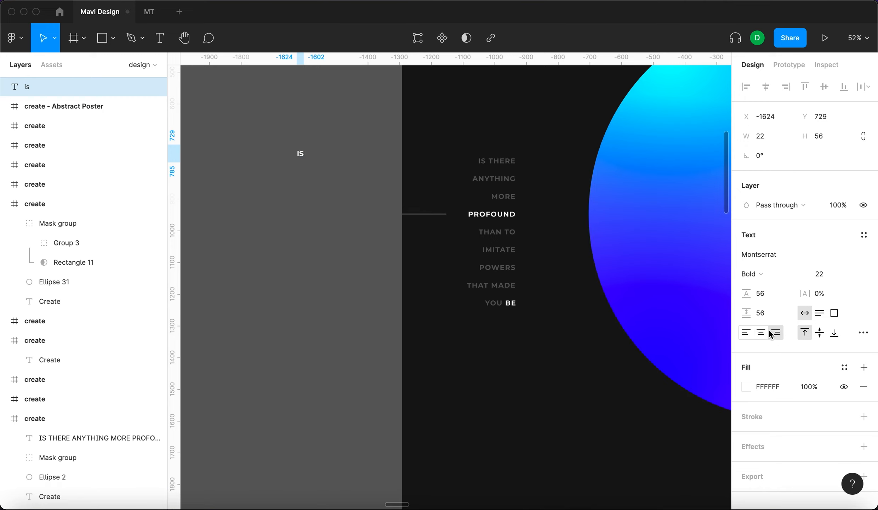
Replace the side text with "is there anything more profound than to imitate powers that made you be" and move it closer to the reference.
double_click(299, 155)
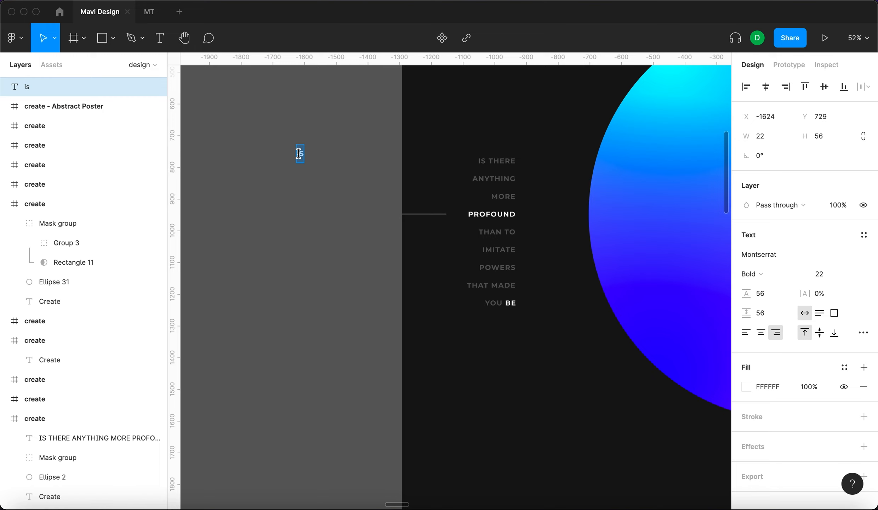
text(is there a)
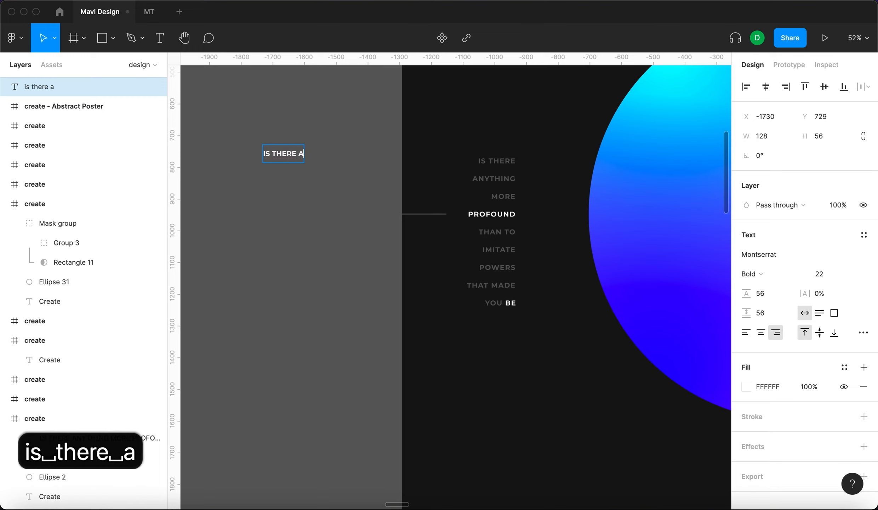
text(nzything)
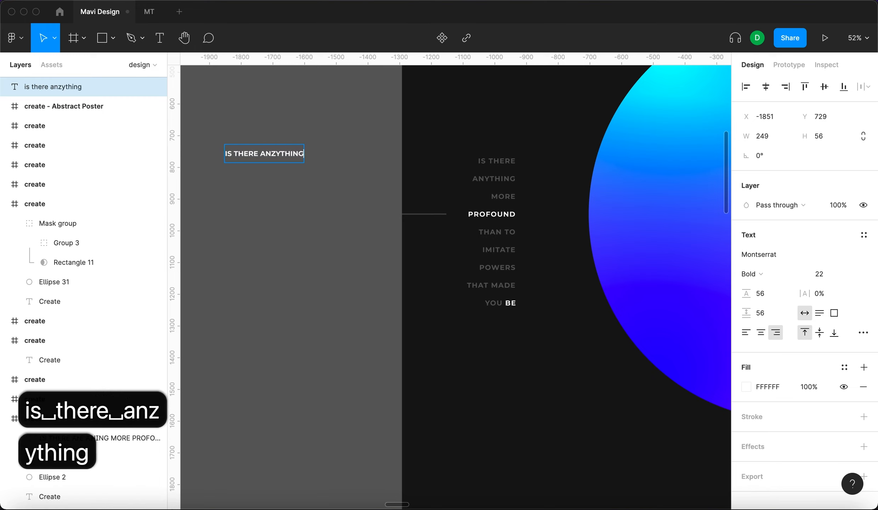
key(BackSpace)
key(BackSpace)
key(BackSpace)
key(BackSpace)
key(BackSpace)
key(BackSpace)
text(u)
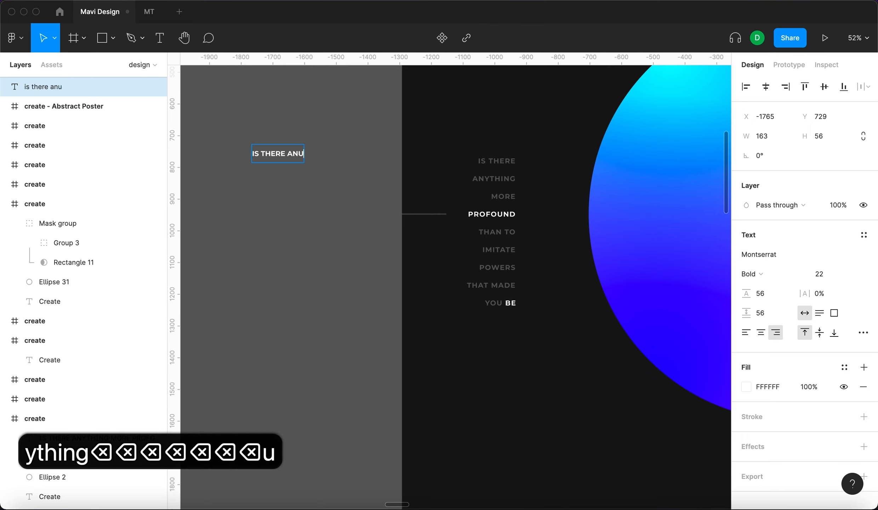
key(BackSpace)
text(ything)
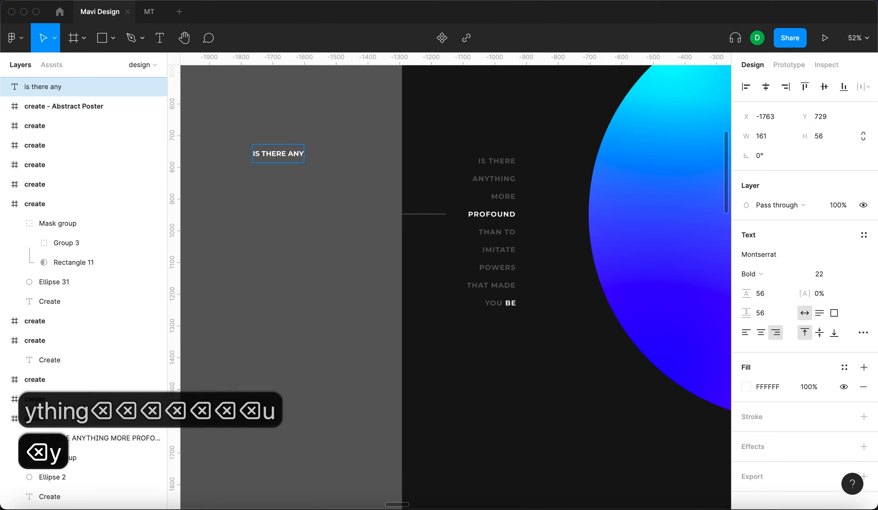
text( more profoun)
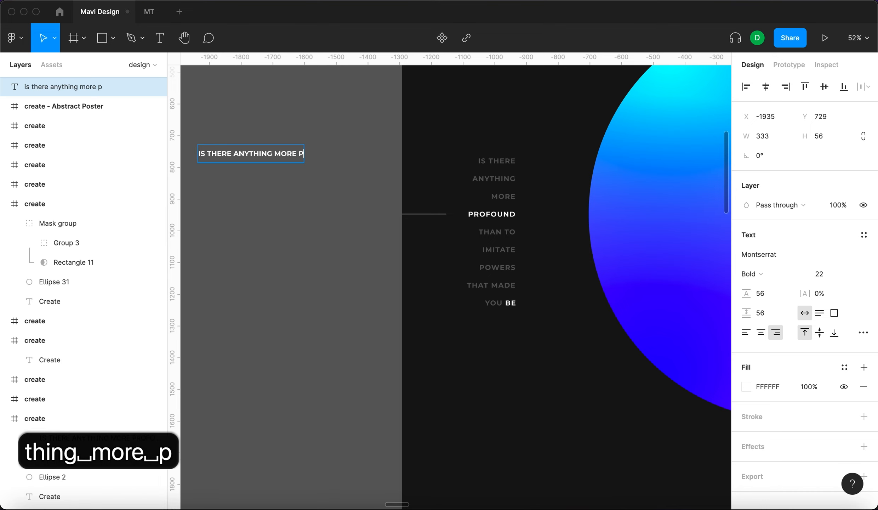
text(d than to i)
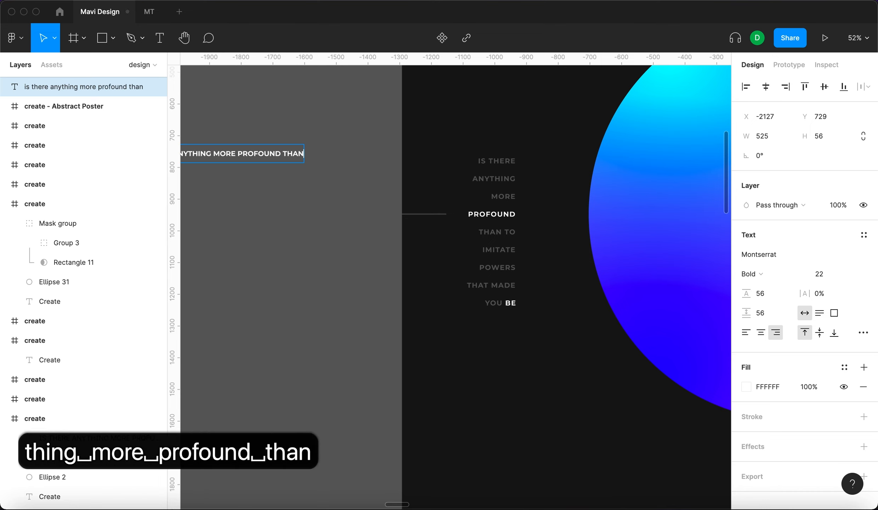
text(mitate powers)
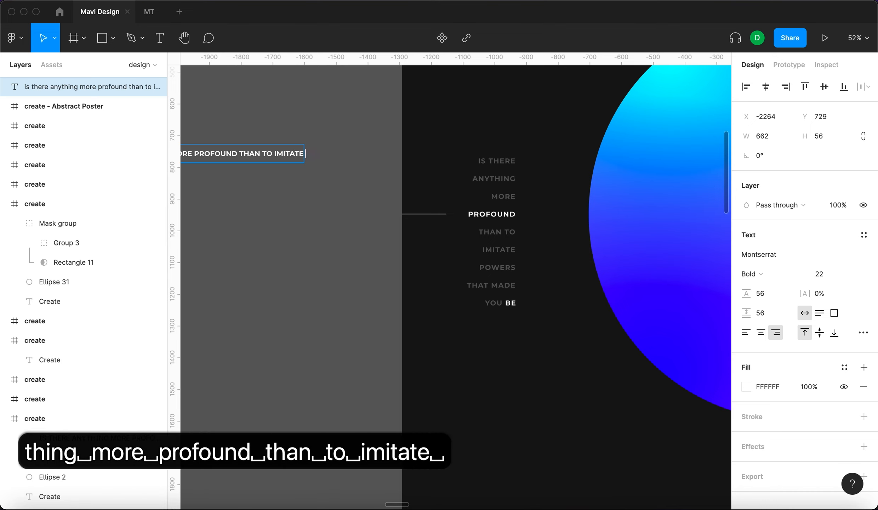
text( that made you)
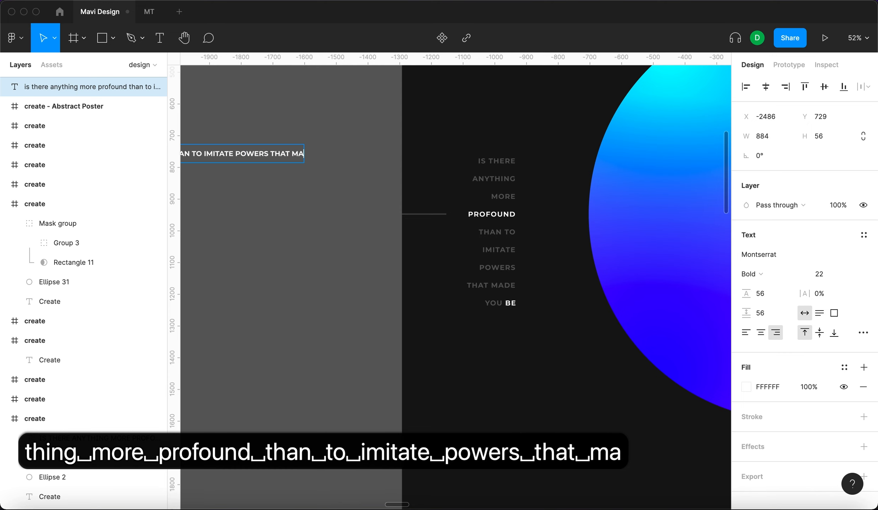
text( be)
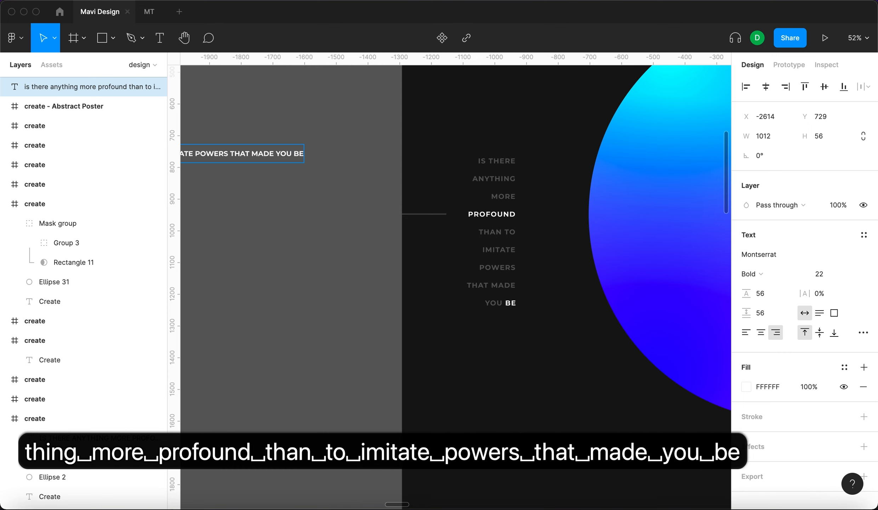
key(Escape)
click(270, 192)
drag(265, 151, 423, 173)
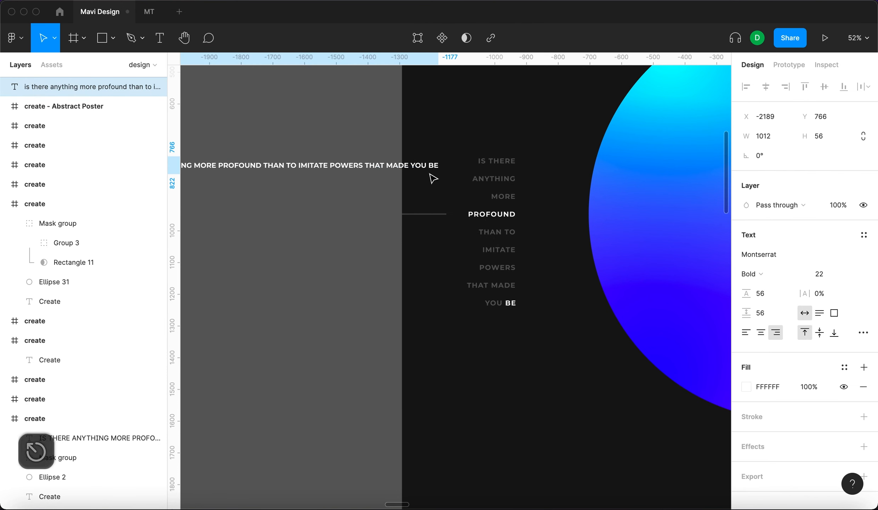
Set the new side text's letter spacing to 8%.
click(492, 183)
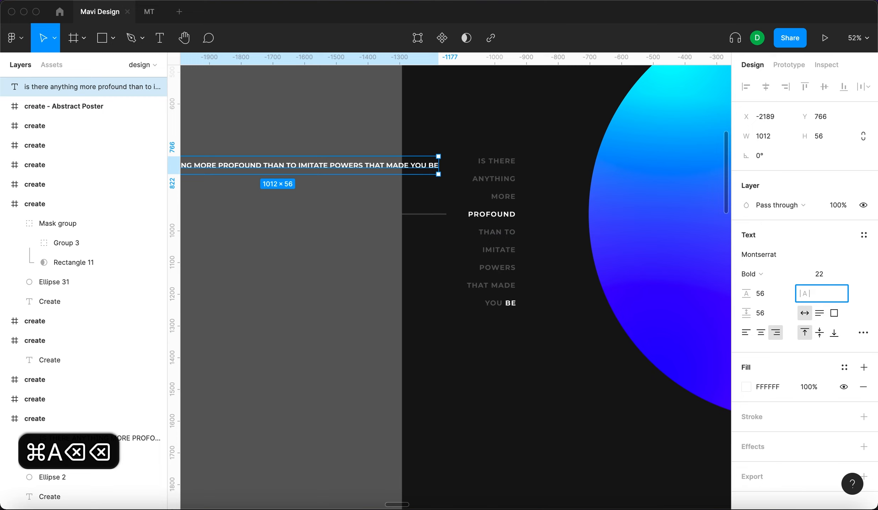
text(8)
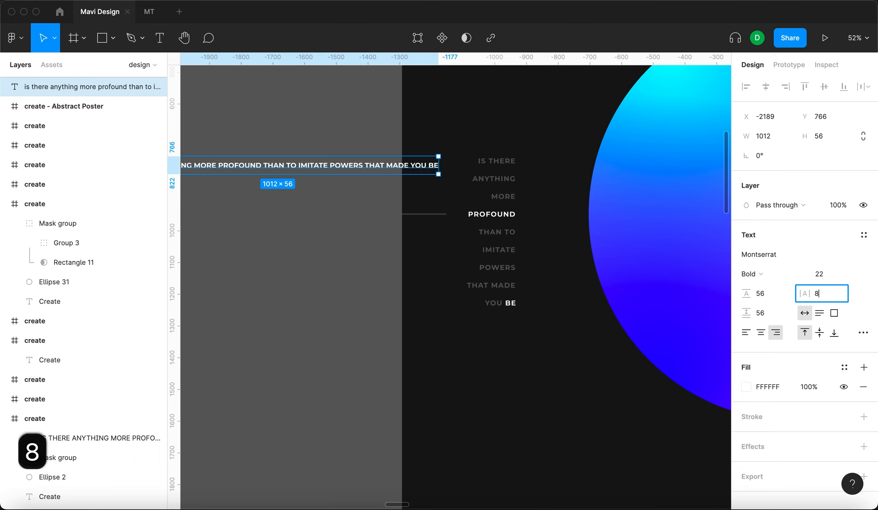
text(%)
key(Return)
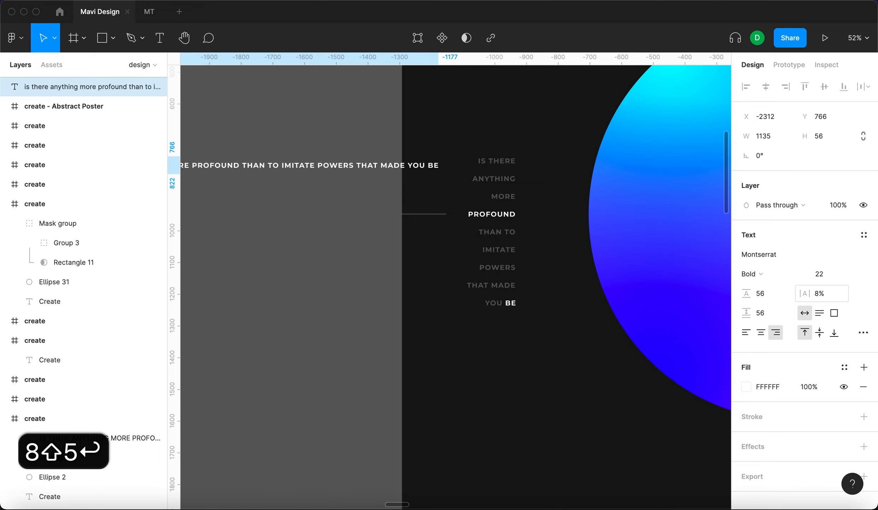
Narrow the side text box to 148 wide with auto height so it wraps, and place it beside the reference text.
click(438, 174)
drag(438, 174, 317, 294)
drag(278, 188, 334, 164)
scroll(307, 201, left, 6)
scroll(269, 210, up, 1)
drag(238, 213, 427, 226)
click(818, 313)
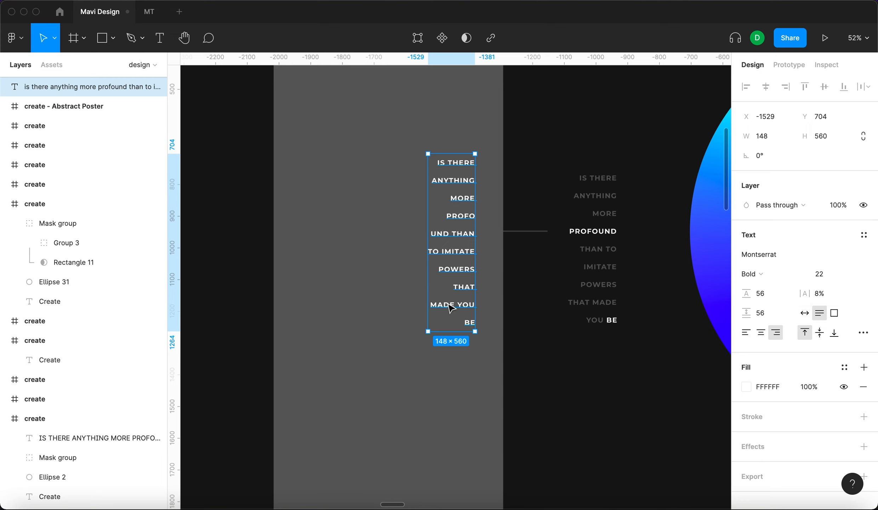
mouse_move(454, 257)
mouse_down()
mouse_move(448, 251)
mouse_move(450, 273)
mouse_up()
Set the new side text's paragraph spacing to 0.
click(611, 316)
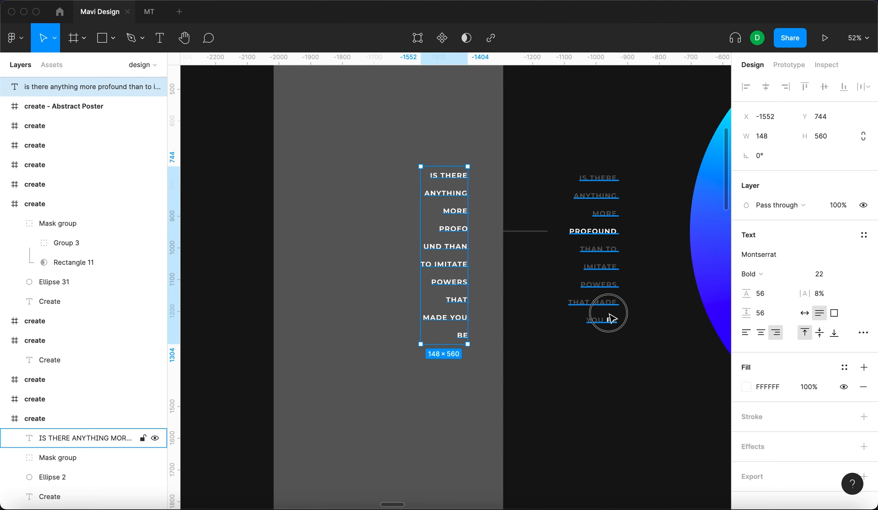
click(439, 285)
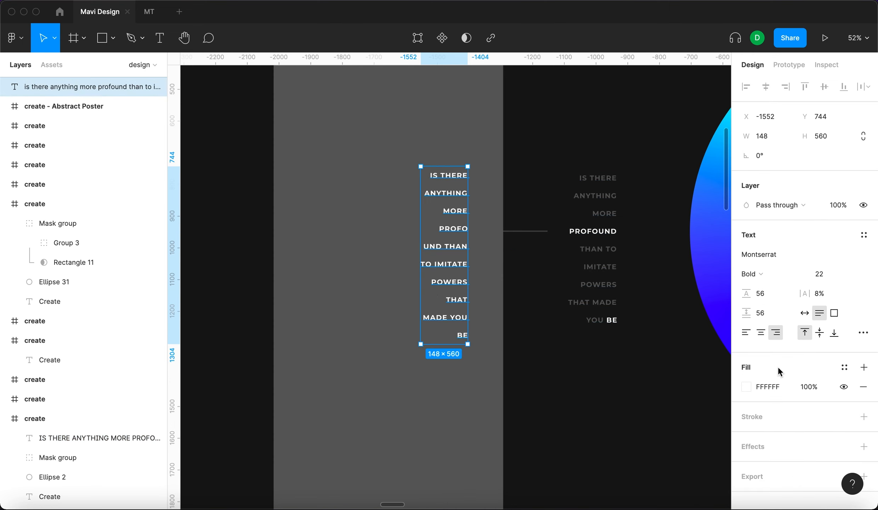
click(766, 313)
text(0)
key(Return)
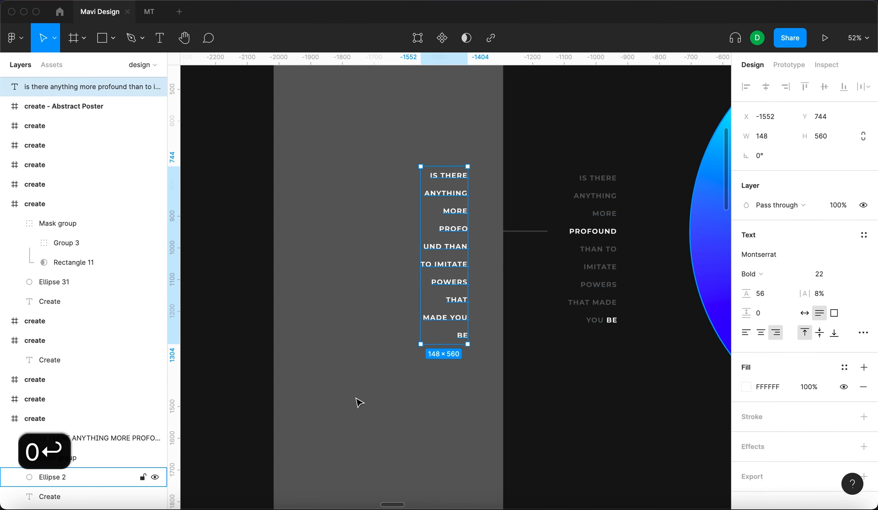
Widen the side text box to 173 so "PROFOUND" fits on a single line.
click(345, 416)
click(462, 331)
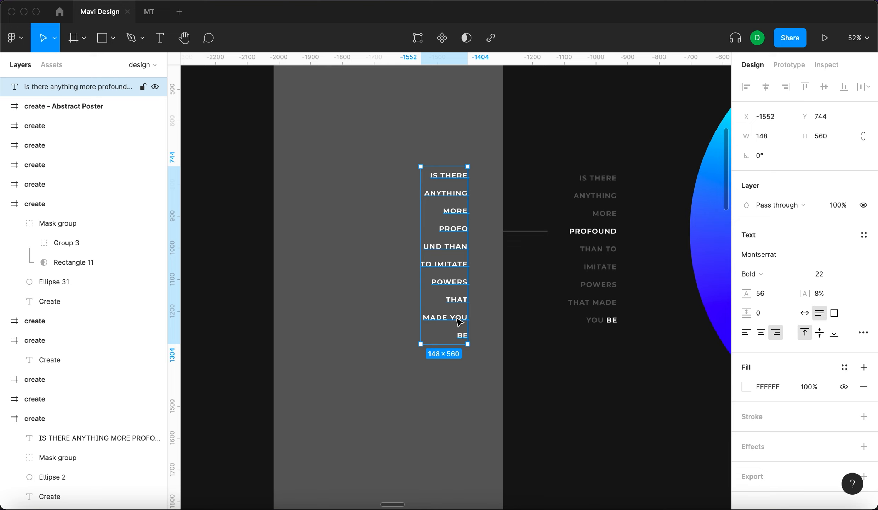
drag(419, 310, 412, 310)
click(365, 347)
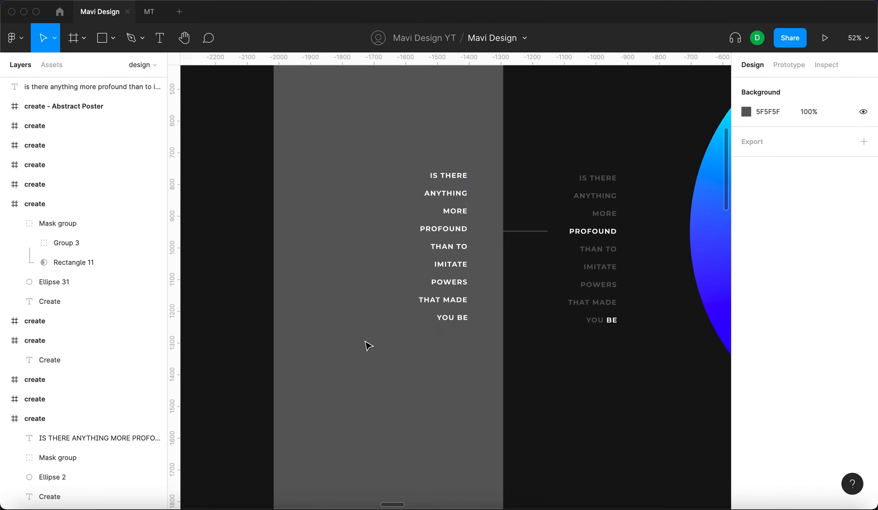
Check the fill opacities in the reference side text and set the new side text's fill opacity to 30%.
scroll(361, 328, down, 1)
click(602, 274)
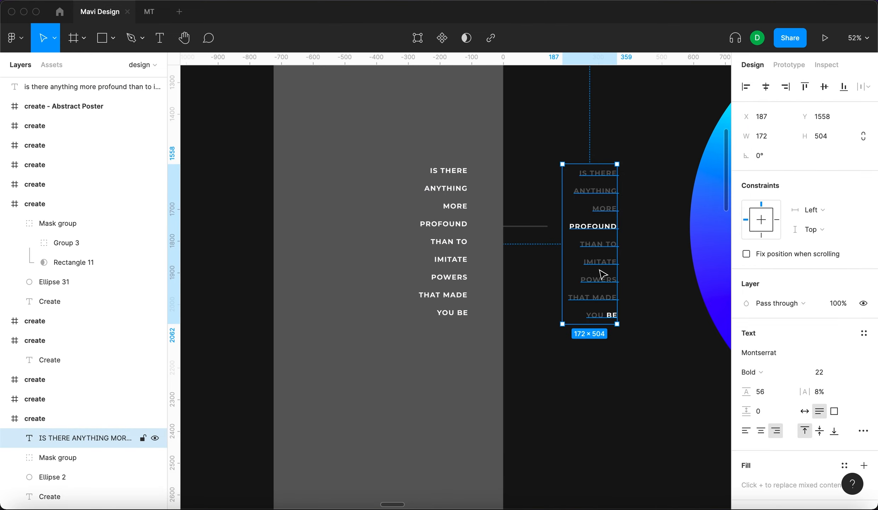
double_click(601, 271)
click(611, 265)
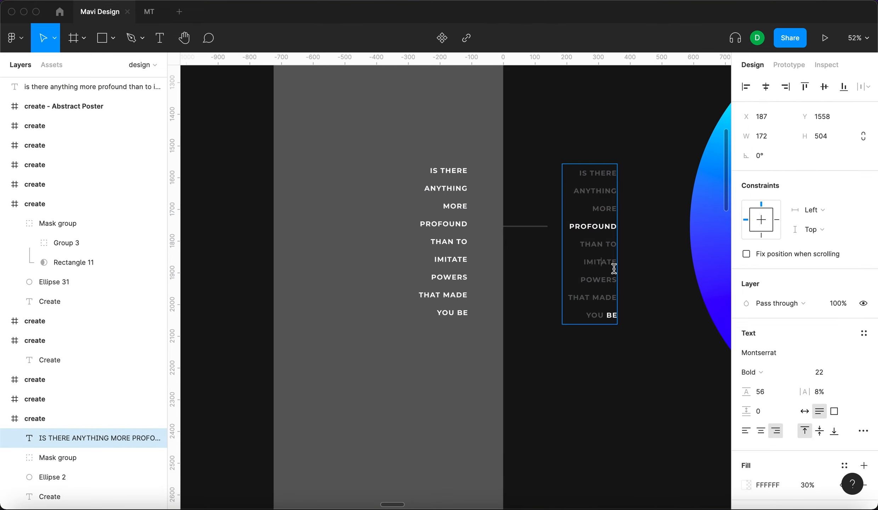
scroll(745, 349, down, 3)
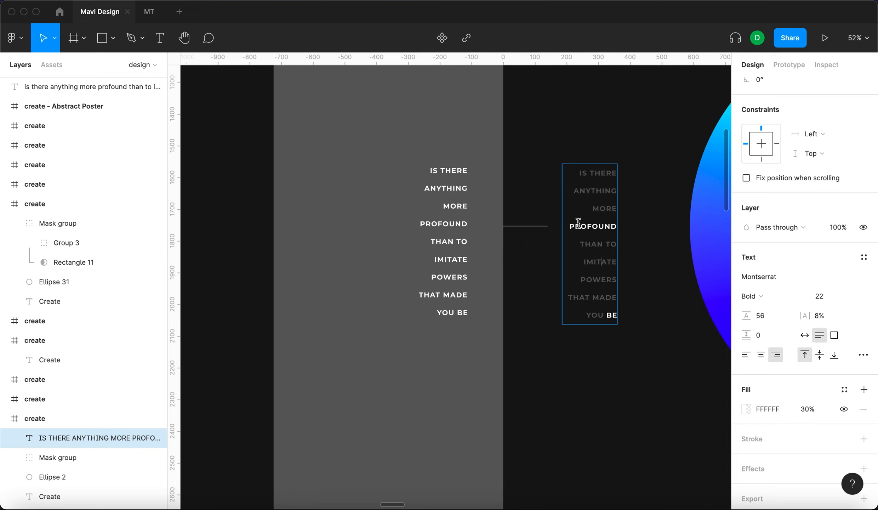
drag(571, 226, 616, 226)
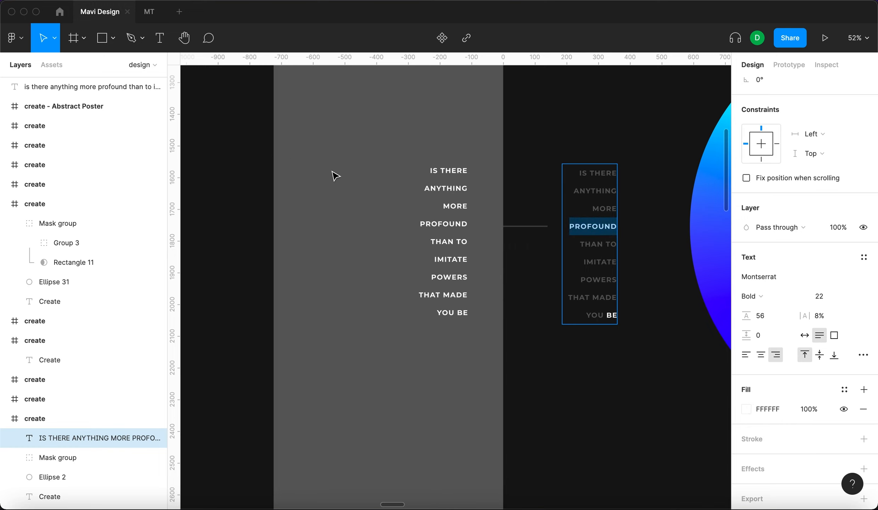
key(Escape)
click(438, 189)
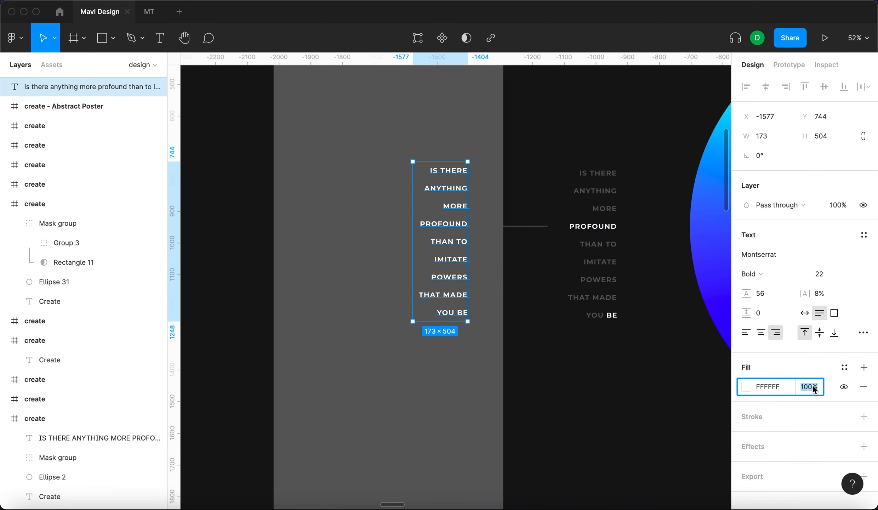
text(30)
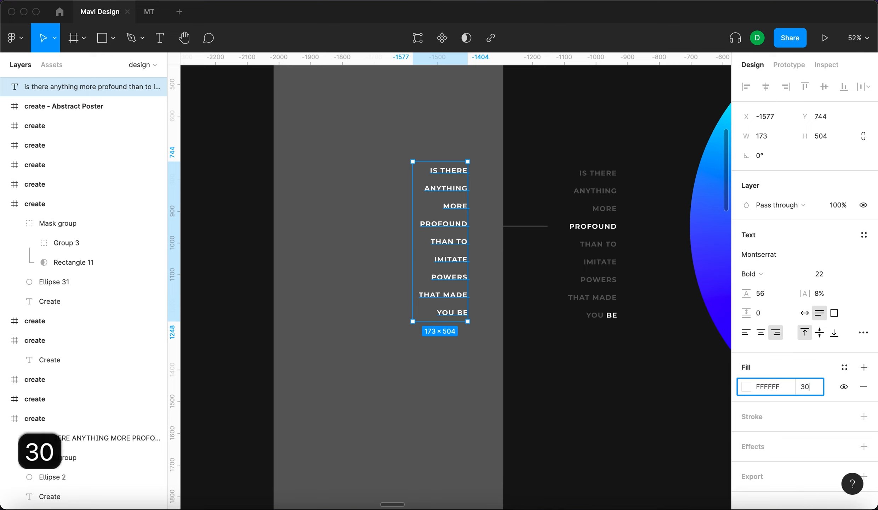
key(Return)
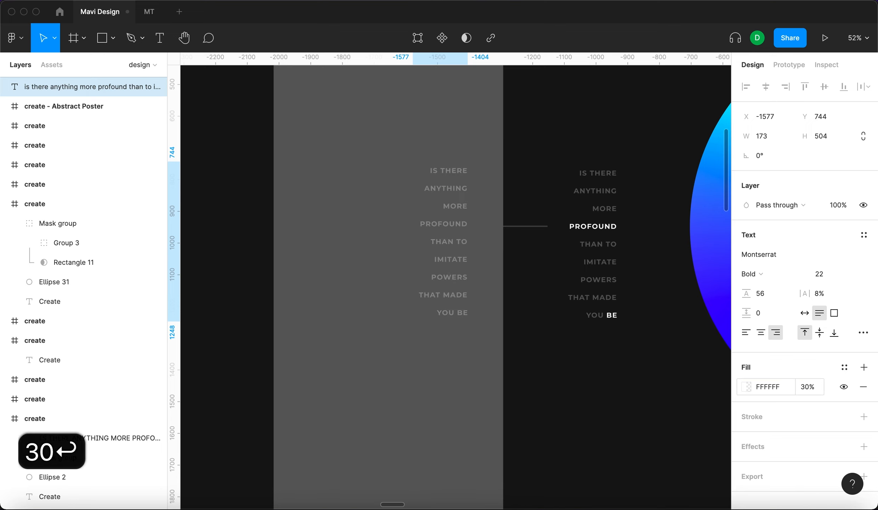
Set the fill opacity of the words "PROFOUND" and "BE" in the new side text to 100%.
double_click(456, 223)
click(467, 223)
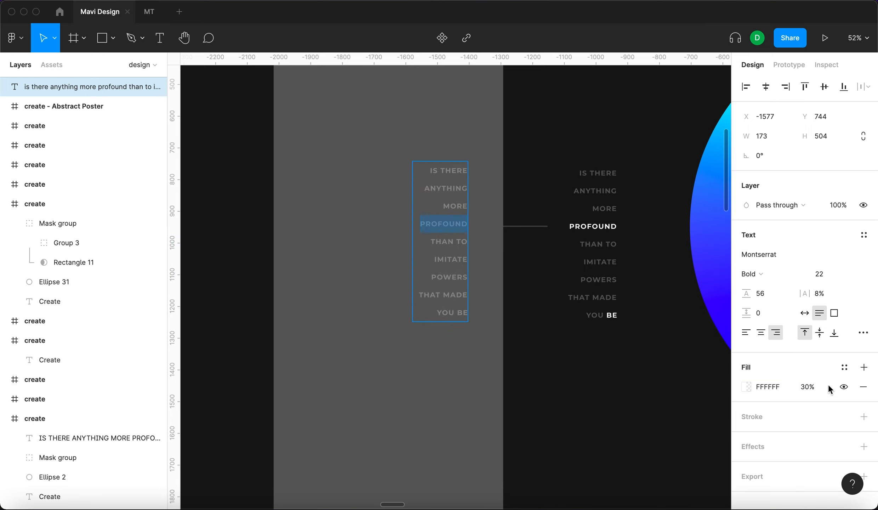
click(814, 386)
text(100)
key(Return)
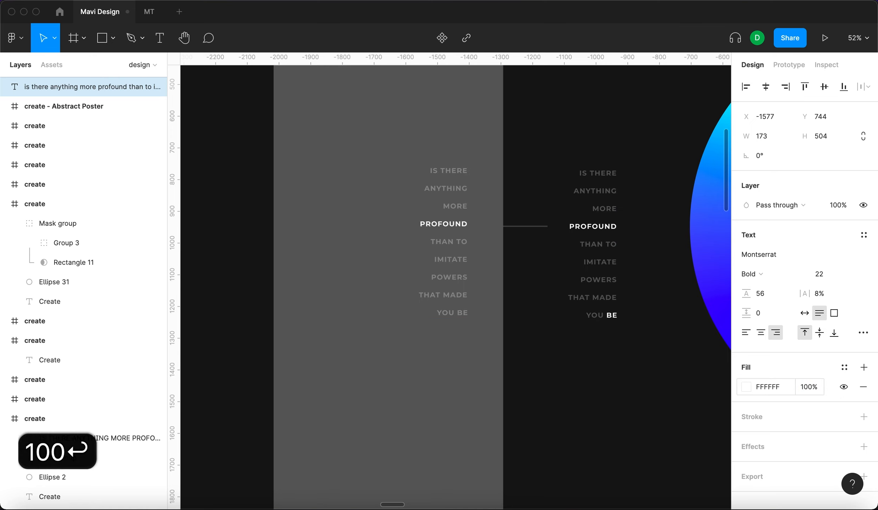
double_click(461, 312)
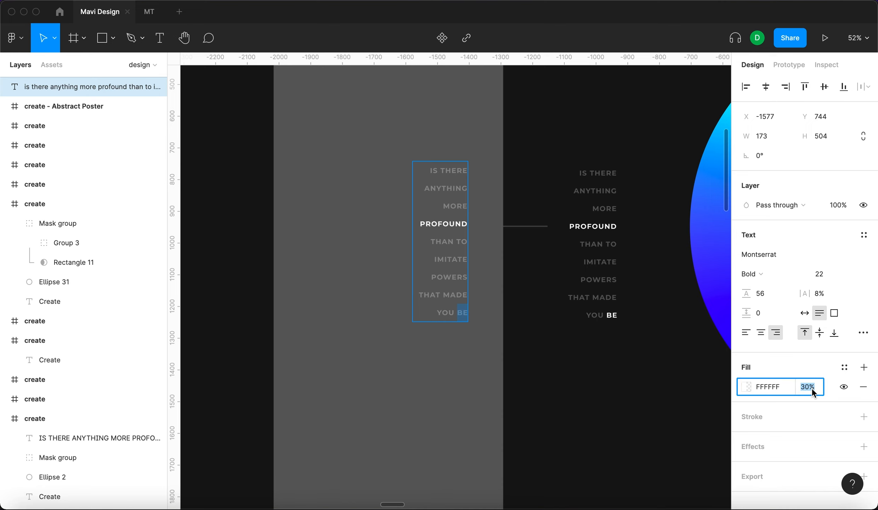
text(100)
key(Return)
Shift the finished side text block slightly left on the gray canvas.
click(313, 196)
drag(445, 222, 438, 220)
click(376, 234)
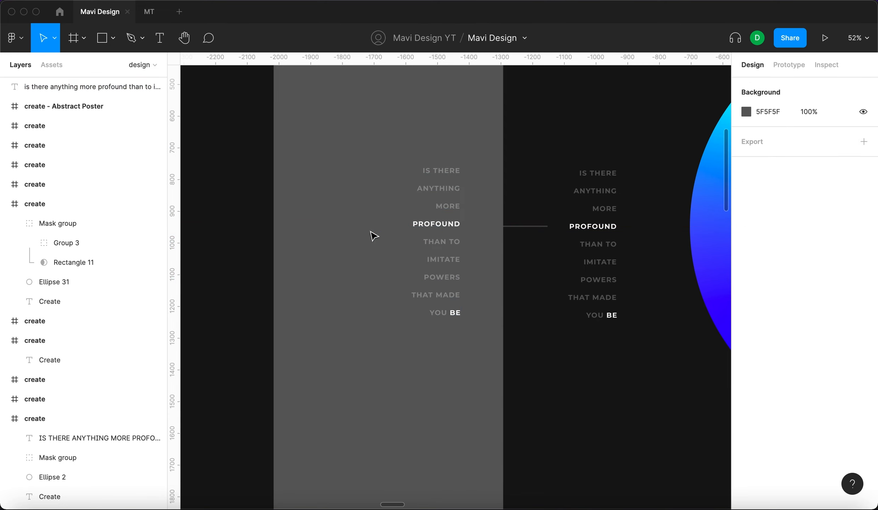
Examine the length, stroke weight and layer opacity of the reference poster's horizontal line beside "PROFOUND".
click(525, 226)
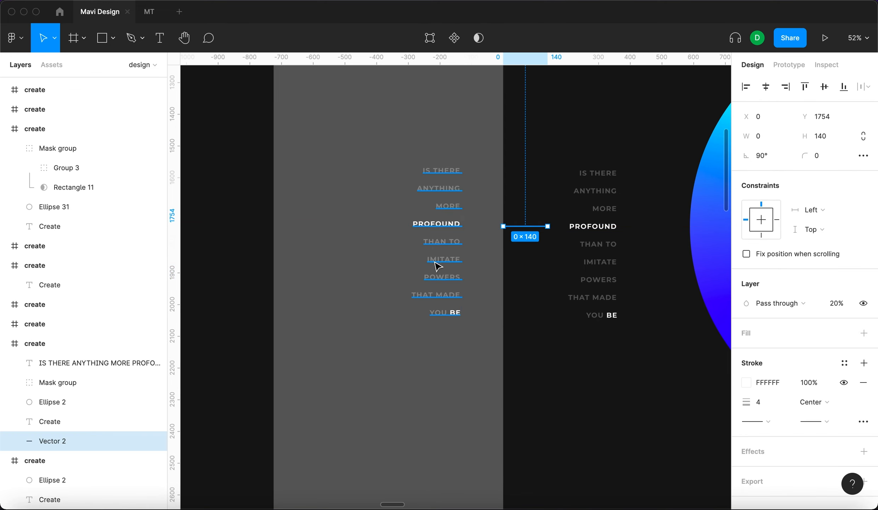
click(491, 263)
scroll(521, 229, up, 8)
click(566, 217)
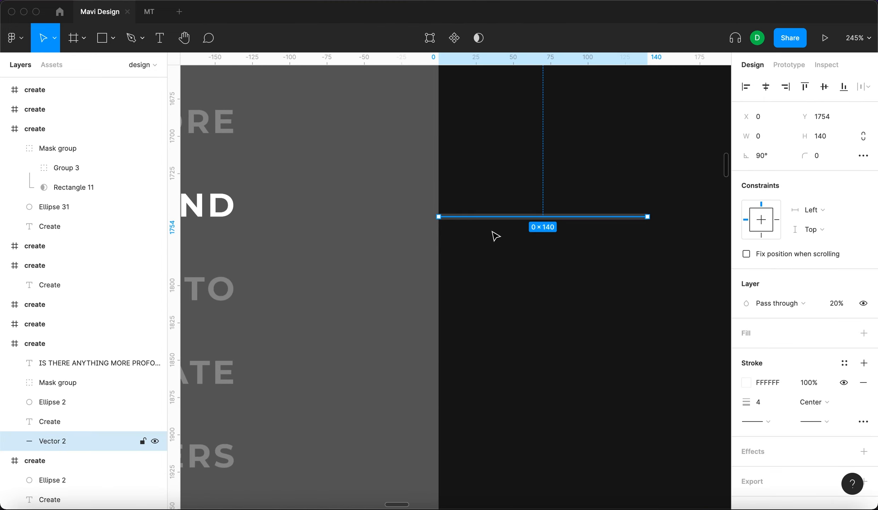
scroll(495, 236, down, 8)
click(290, 228)
Draw a straight horizontal line about 162.5 px long with the Pen tool beside "PROFOUND" on the gray canvas.
scroll(291, 227, left, 3)
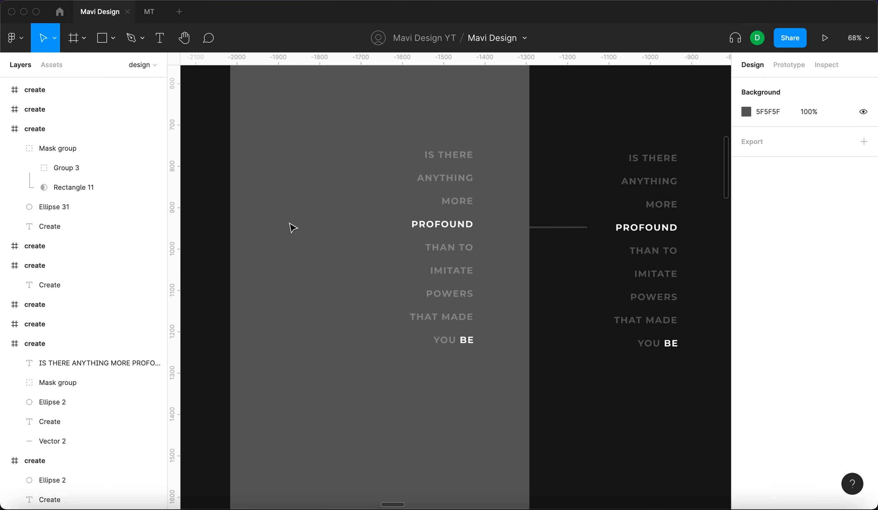
scroll(291, 228, left, 1)
click(131, 38)
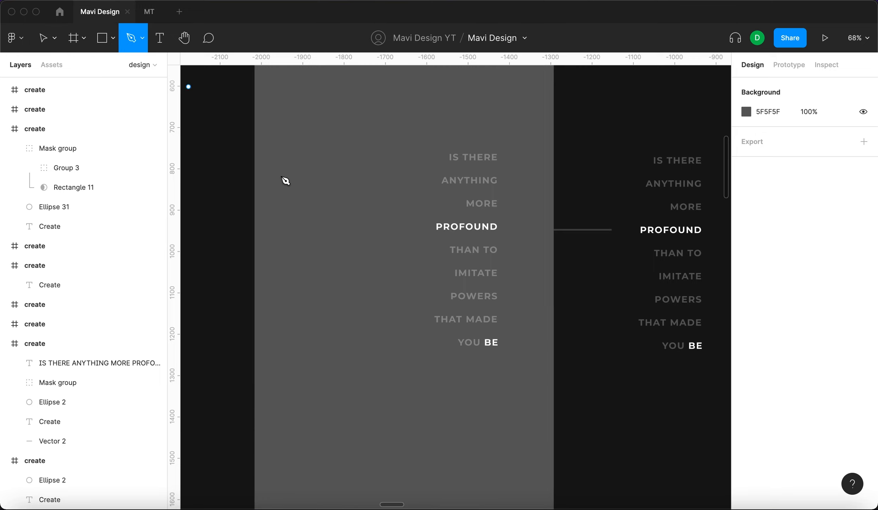
click(309, 235)
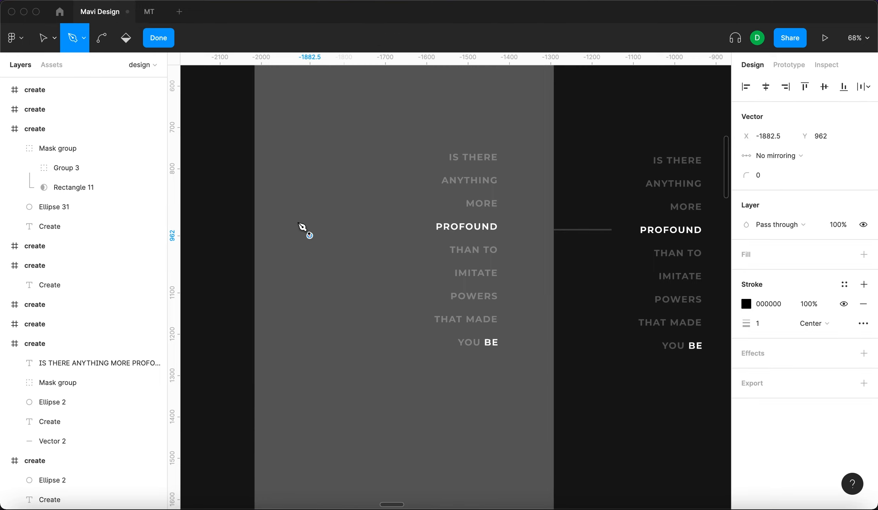
click(378, 243)
key(Return)
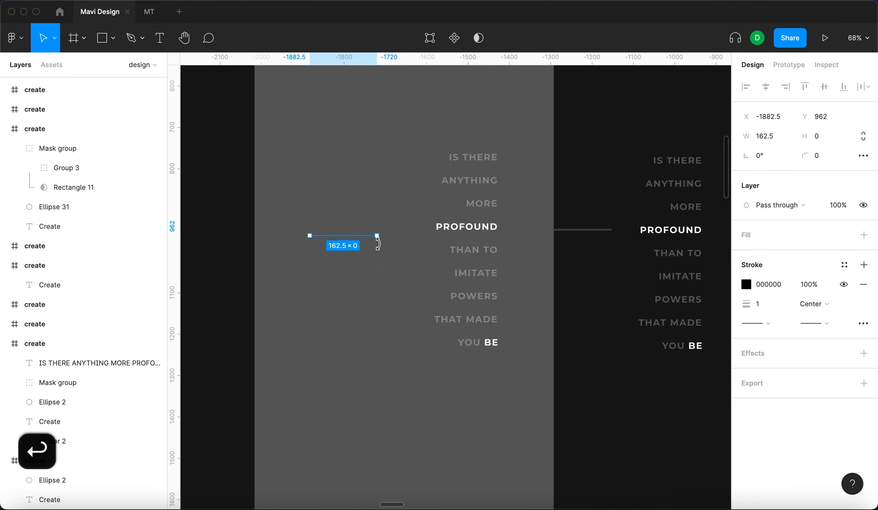
Set the new line's stroke weight to 3 and its width to 140.
key(Up)
key(Up)
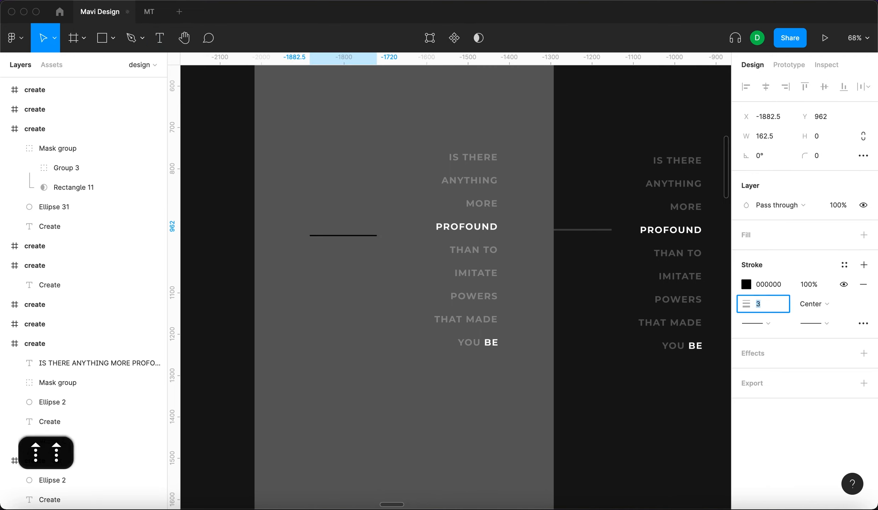
key(Return)
click(772, 141)
text(140)
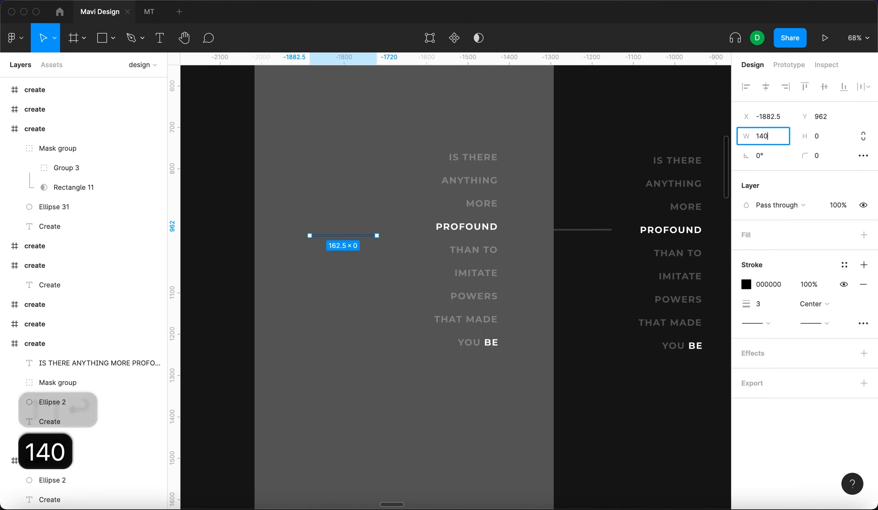
key(Return)
Check the reference line's stroke colour and set the new line's stroke to FFFFFF.
click(590, 229)
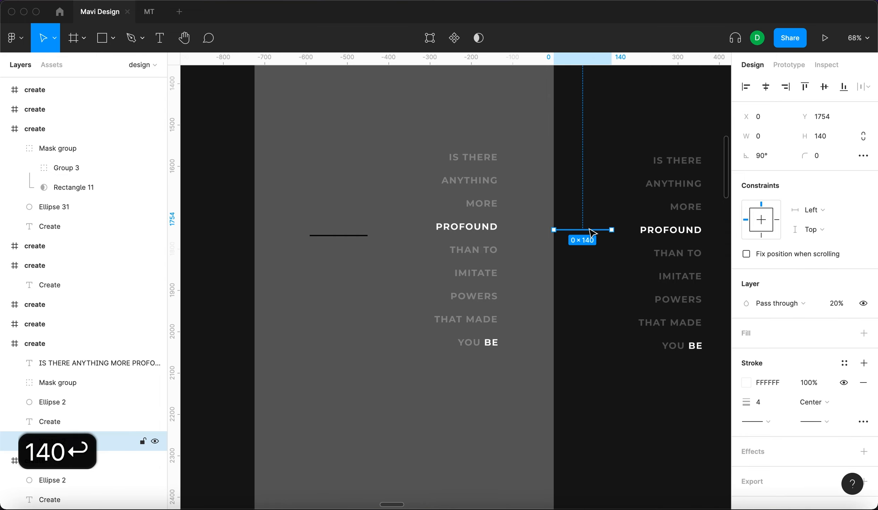
click(321, 235)
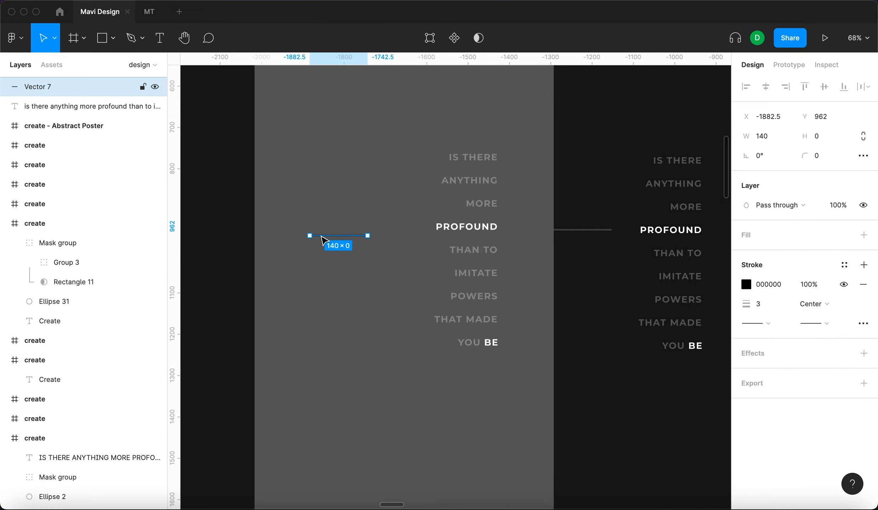
click(746, 285)
text(FFFFFF)
key(Return)
key(Escape)
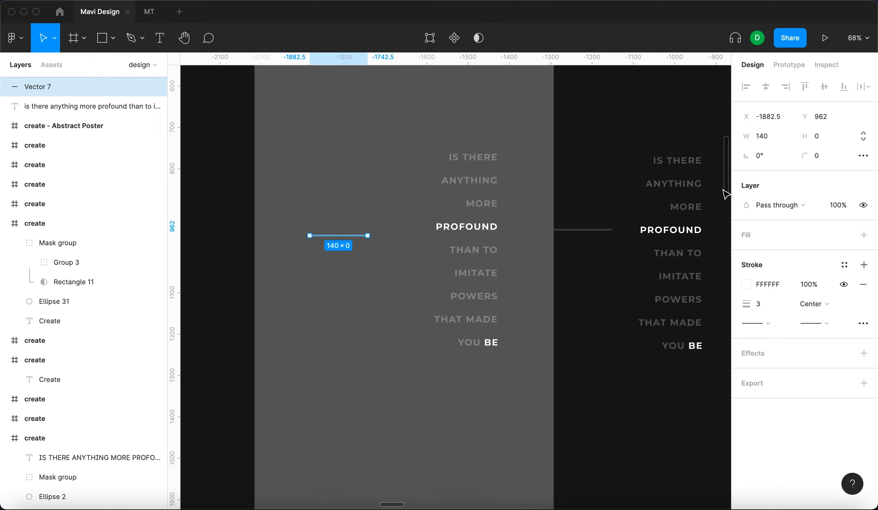
Set the new line's layer opacity to 20% and move it closer to the word "PROFOUND".
click(838, 204)
text(20)
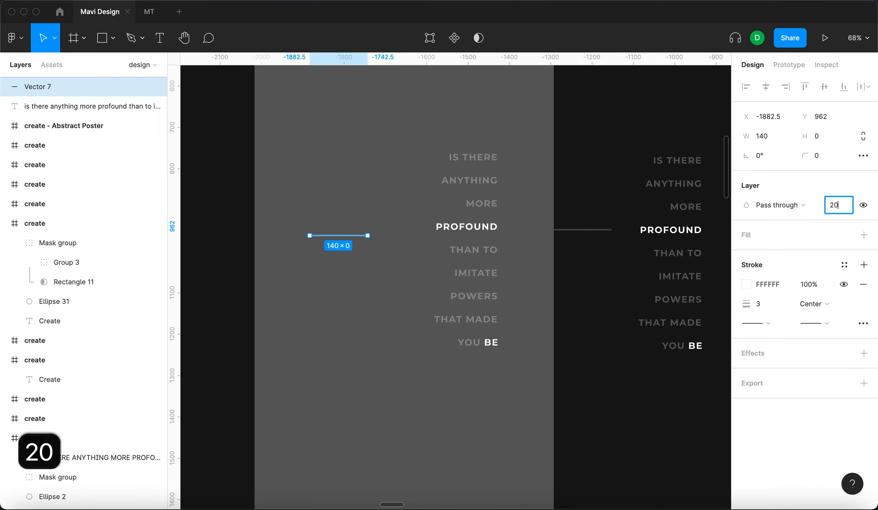
key(Return)
click(334, 156)
drag(327, 236, 354, 229)
Cut the new line from the canvas, paste it into the lower "create" poster and align it to the frame's left edge.
click(575, 231)
scroll(577, 242, down, 3)
scroll(590, 313, down, 10)
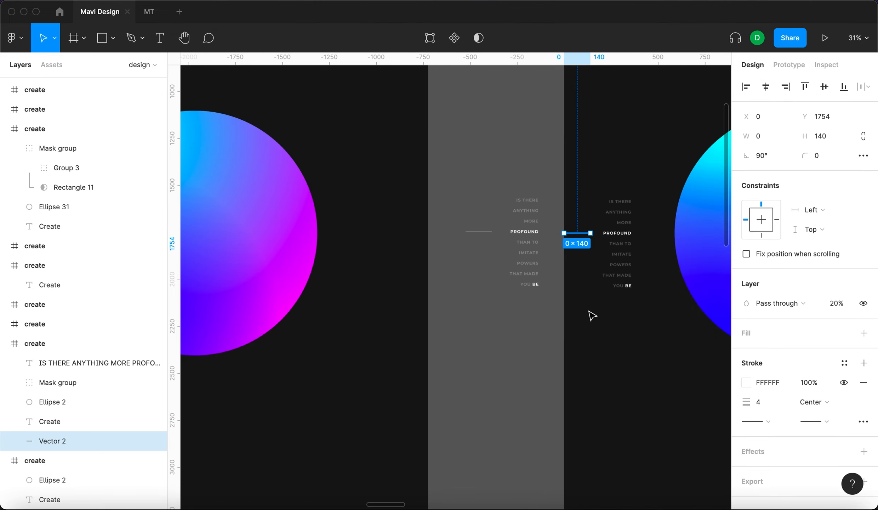
scroll(525, 308, up, 1)
click(440, 211)
scroll(435, 221, down, 3)
scroll(415, 201, up, 3)
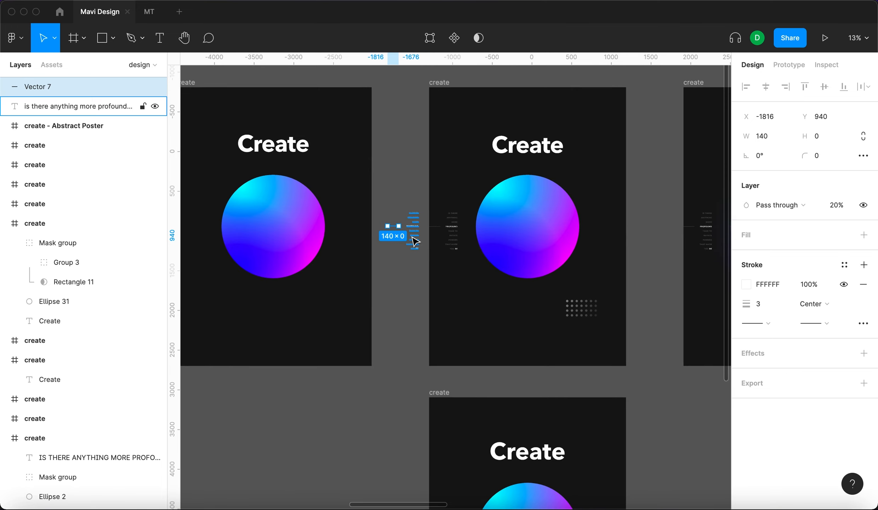
scroll(412, 237, down, 3)
key(super+x)
click(443, 294)
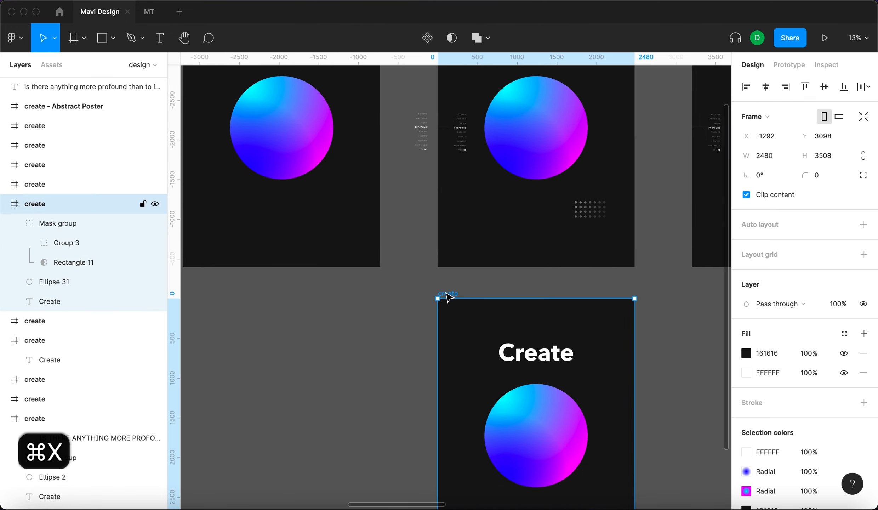
scroll(398, 351, down, 5)
key(super+v)
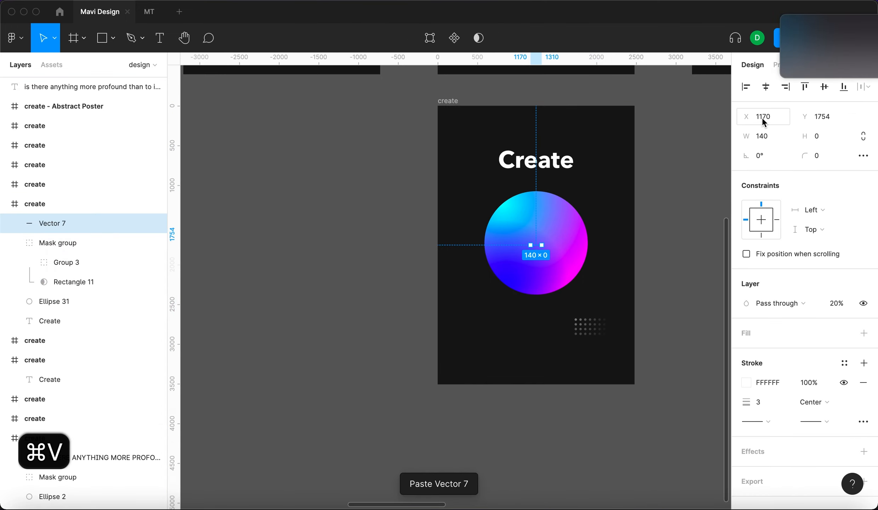
click(747, 87)
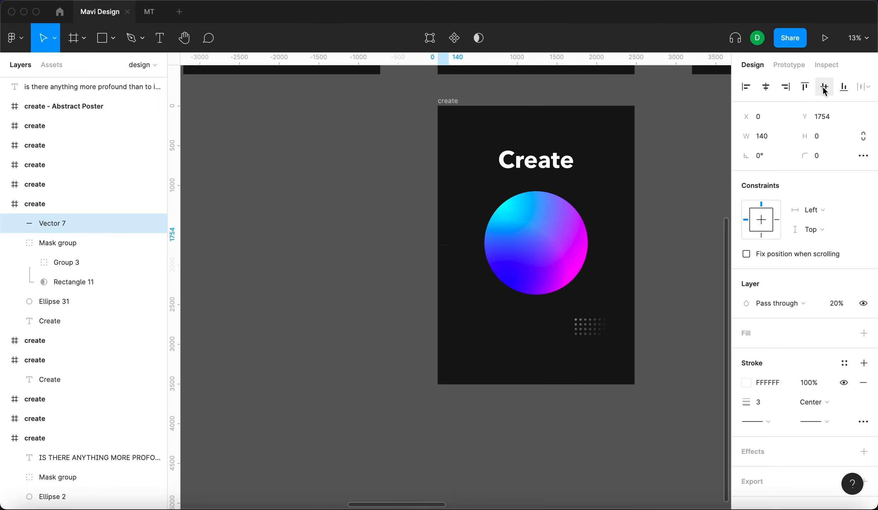
click(433, 242)
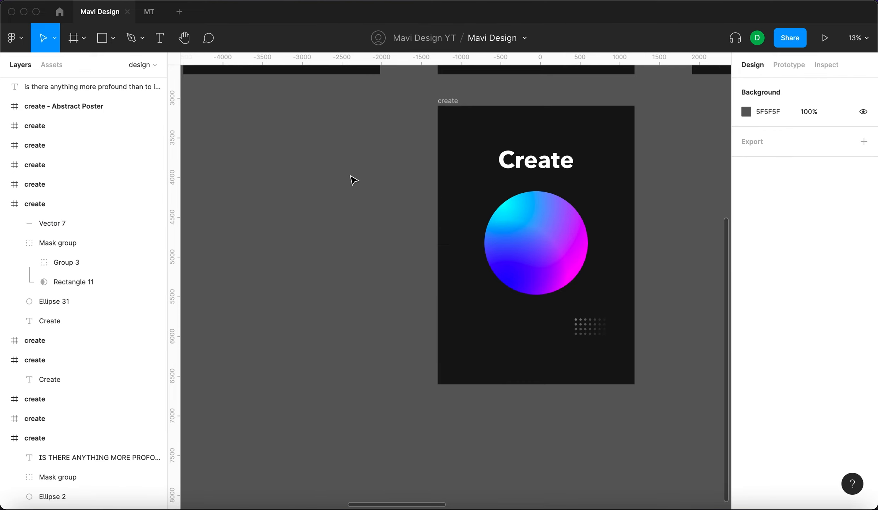
Move the side text block into the lower poster, with "PROFOUND" level with the line at about X 209, Y 1561.
scroll(431, 173, up, 5)
drag(455, 131, 497, 447)
scroll(498, 448, up, 10)
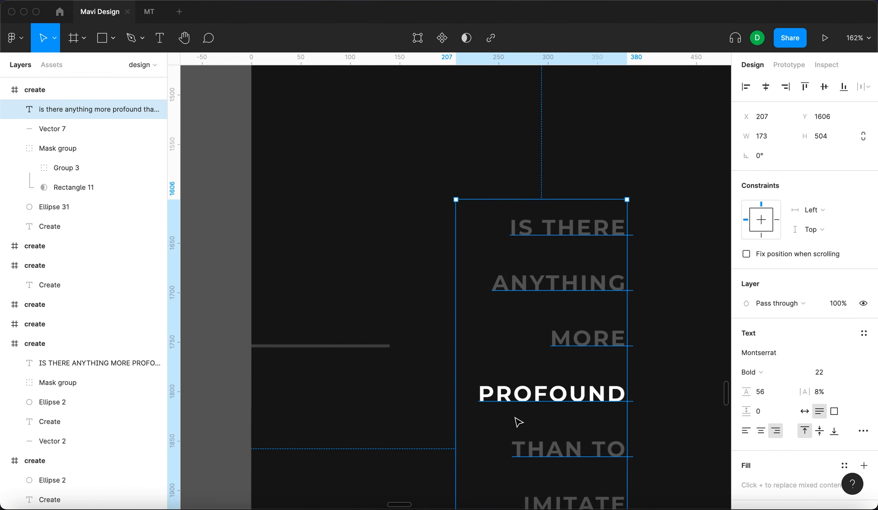
scroll(518, 421, down, 3)
scroll(518, 421, right, 2)
drag(531, 367, 532, 315)
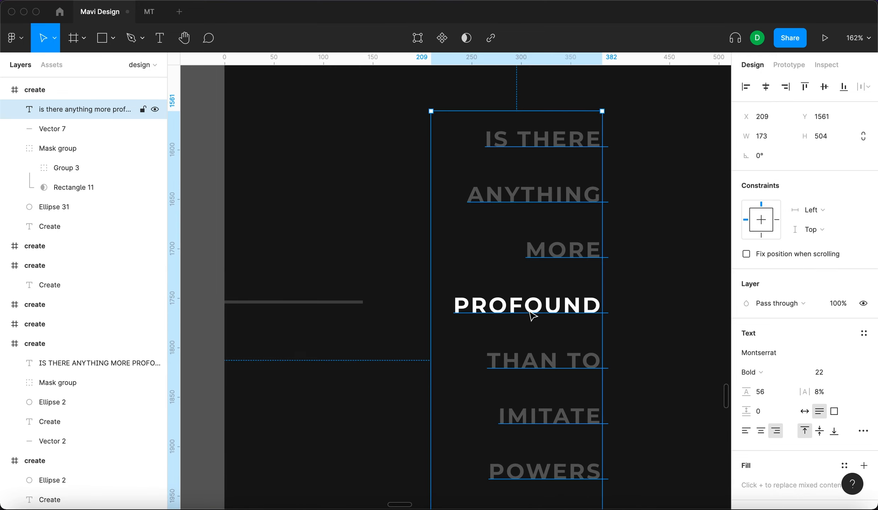
Narrow the lower poster's side text box to 156 px and place it at about X 204, Y 1558.
scroll(530, 312, down, 6)
scroll(512, 323, up, 5)
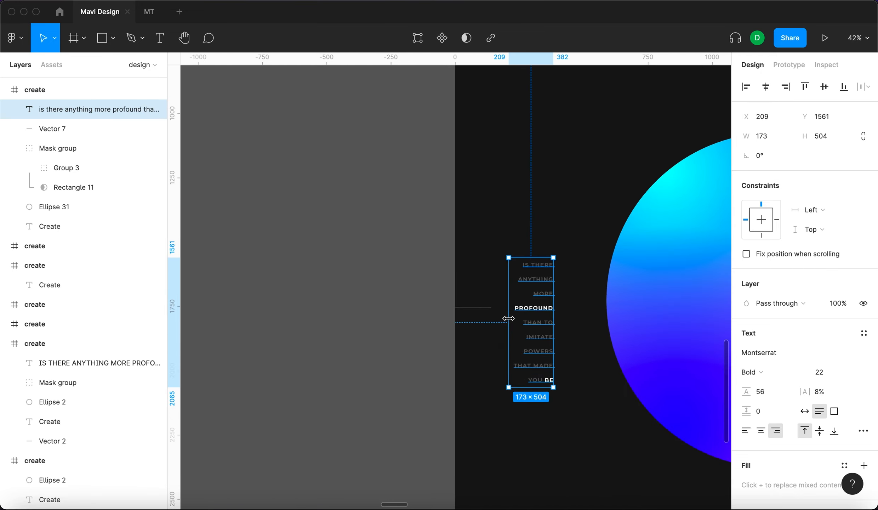
drag(510, 317, 539, 298)
scroll(433, 294, down, 8)
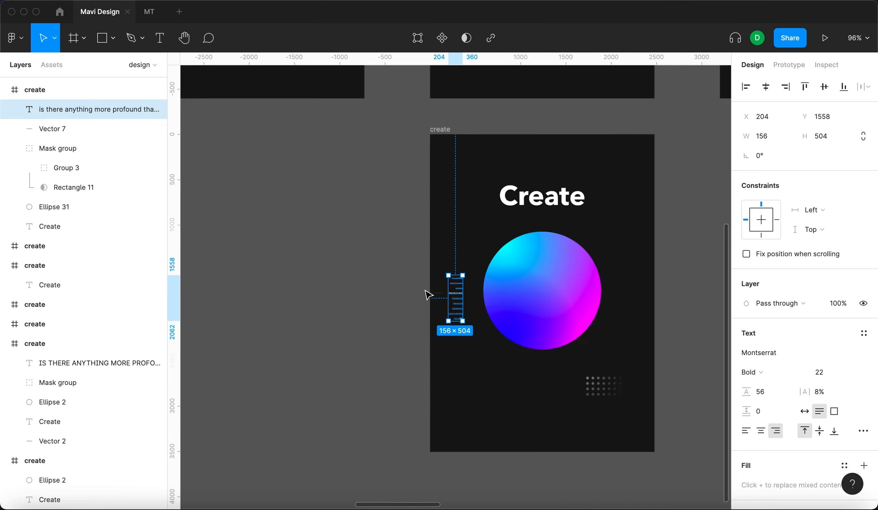
click(400, 285)
Compare the side text's position and its gap to the line between the reference poster and the lower poster.
scroll(399, 284, up, 3)
scroll(467, 143, up, 10)
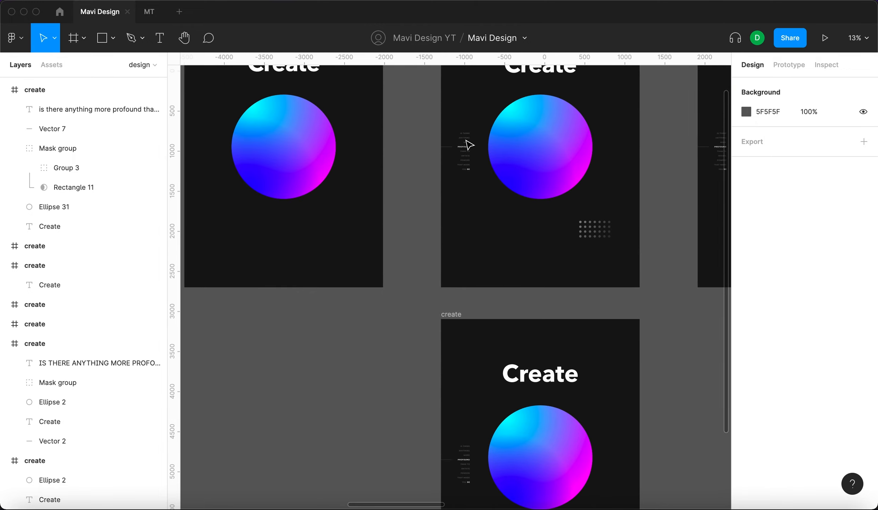
click(467, 165)
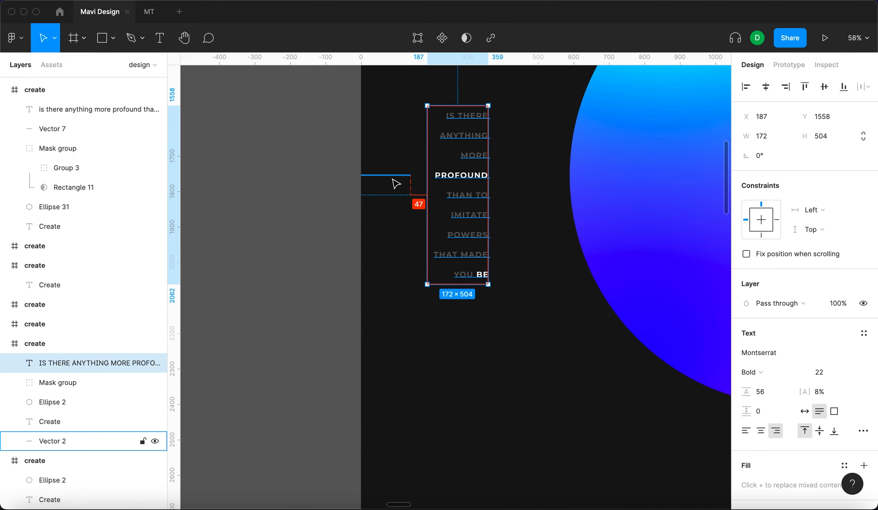
scroll(447, 243, down, 3)
click(323, 264)
scroll(389, 256, up, 8)
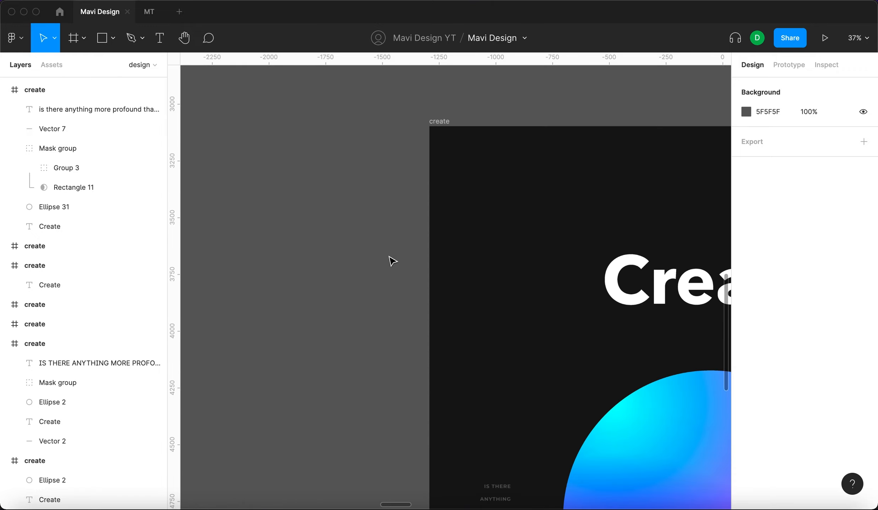
scroll(393, 261, down, 10)
click(472, 217)
click(378, 221)
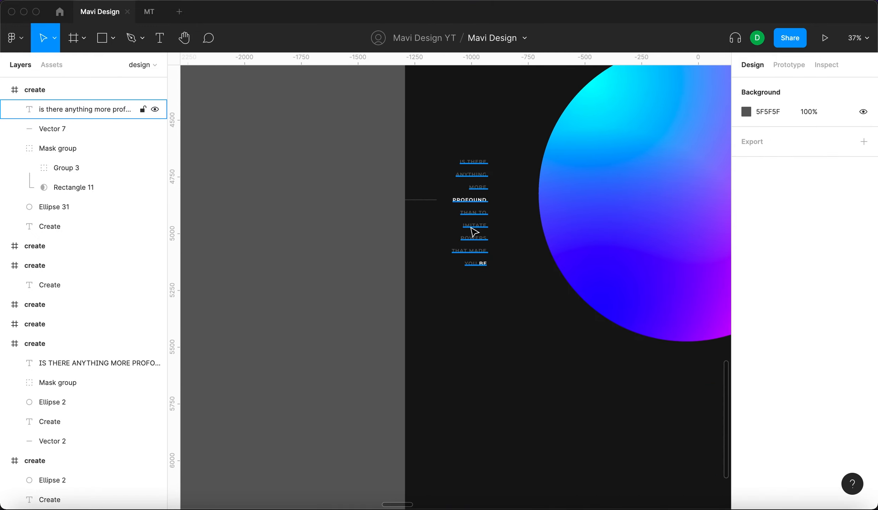
Review the lower poster's overall layout against the row of reference posters above it.
scroll(370, 248, down, 3)
scroll(374, 252, up, 2)
scroll(376, 255, down, 3)
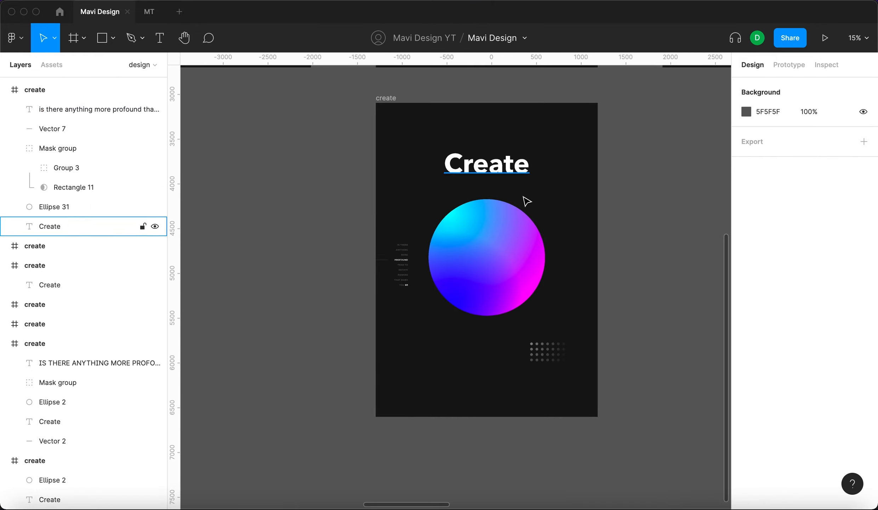
scroll(538, 204, down, 4)
scroll(563, 220, up, 3)
scroll(541, 231, up, 4)
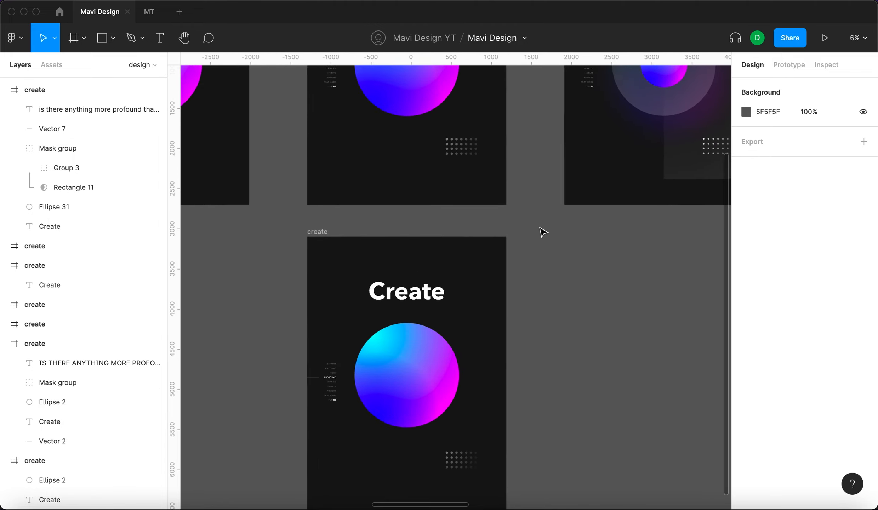
scroll(541, 231, up, 4)
click(586, 314)
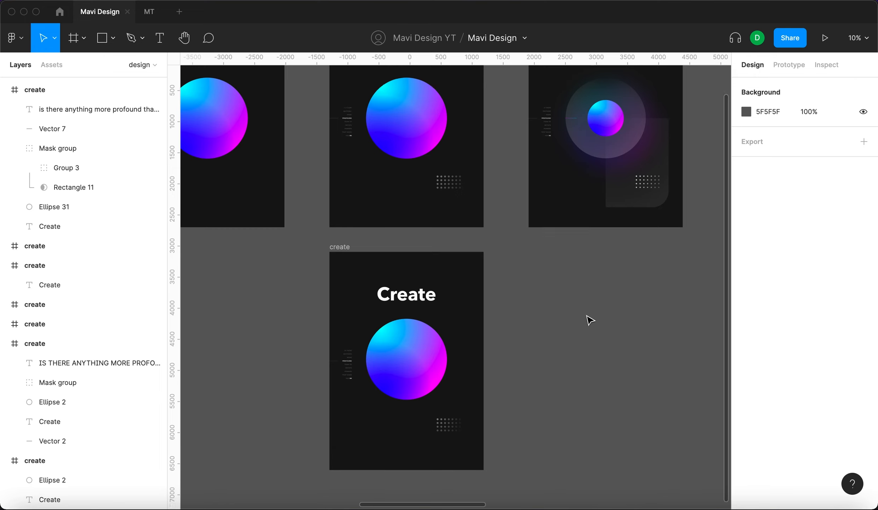
Move the lower "create" poster to the right, directly beneath the reference poster with the small gradient circle and translucent ring.
scroll(589, 322, up, 3)
scroll(637, 411, down, 4)
scroll(638, 412, right, 2)
click(270, 213)
click(556, 236)
scroll(555, 236, up, 2)
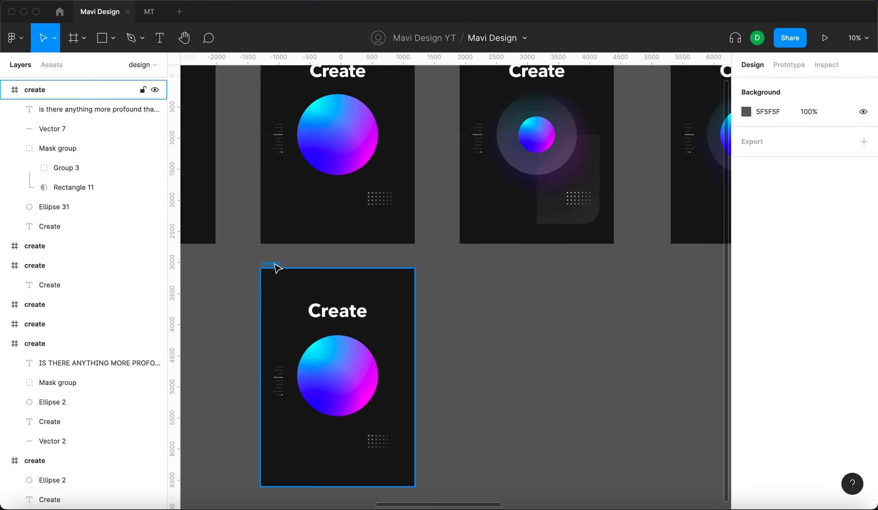
drag(279, 265, 474, 269)
click(683, 313)
Examine the gradient circles, translucent circles, rounded rectangles and added lines in the two reference posters above.
scroll(682, 314, up, 2)
scroll(681, 314, right, 2)
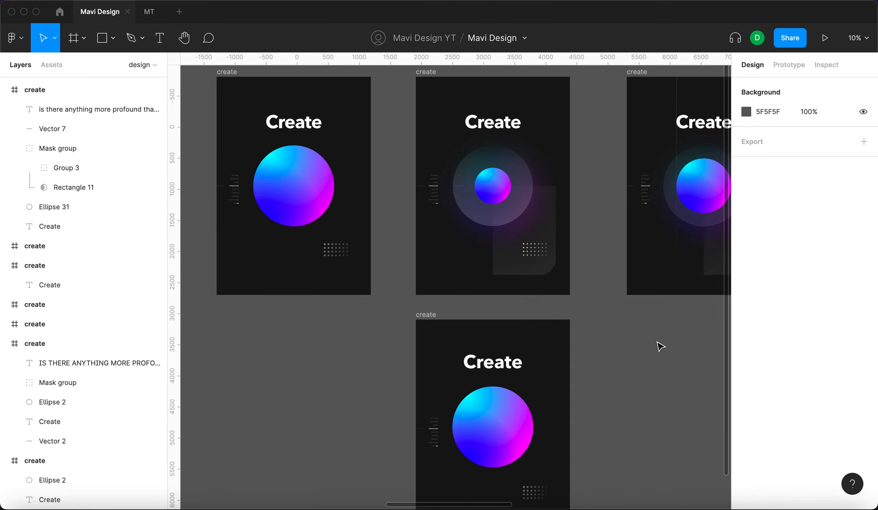
scroll(663, 344, right, 5)
scroll(662, 344, down, 1)
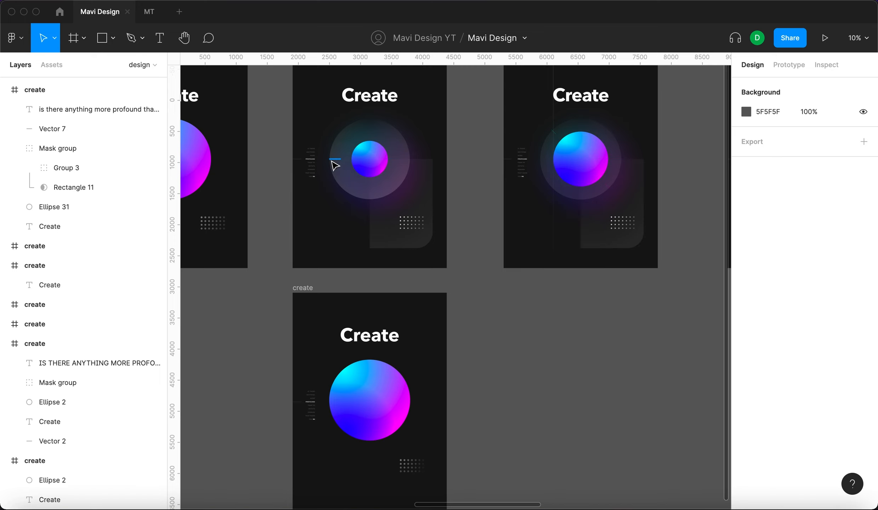
scroll(336, 163, up, 8)
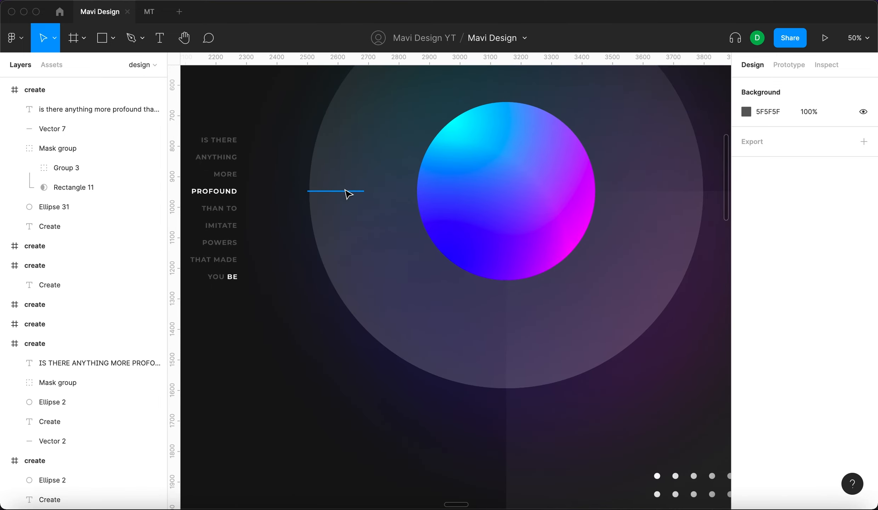
scroll(346, 193, down, 6)
scroll(345, 193, left, 5)
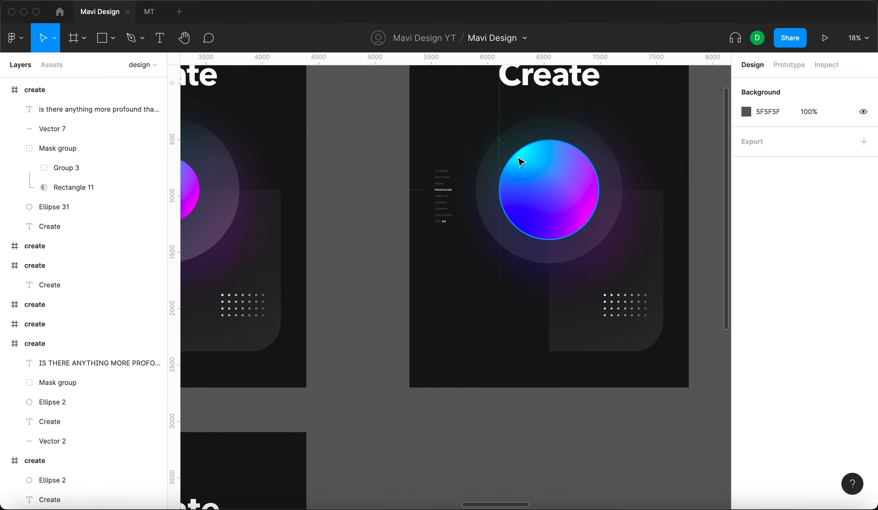
scroll(478, 253, left, 5)
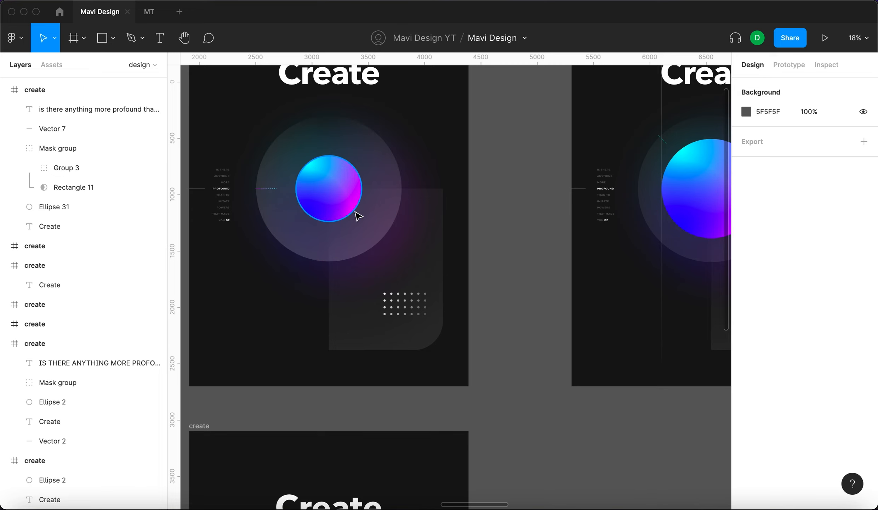
scroll(523, 237, right, 3)
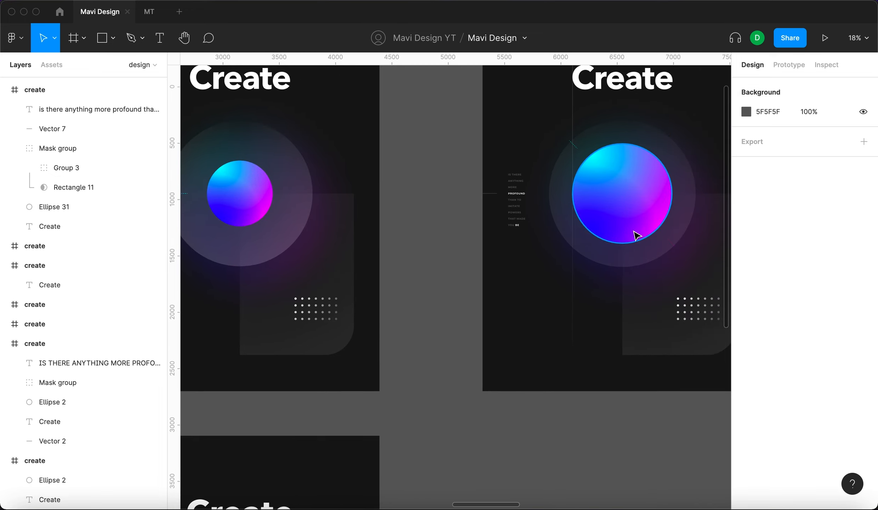
scroll(457, 247, left, 6)
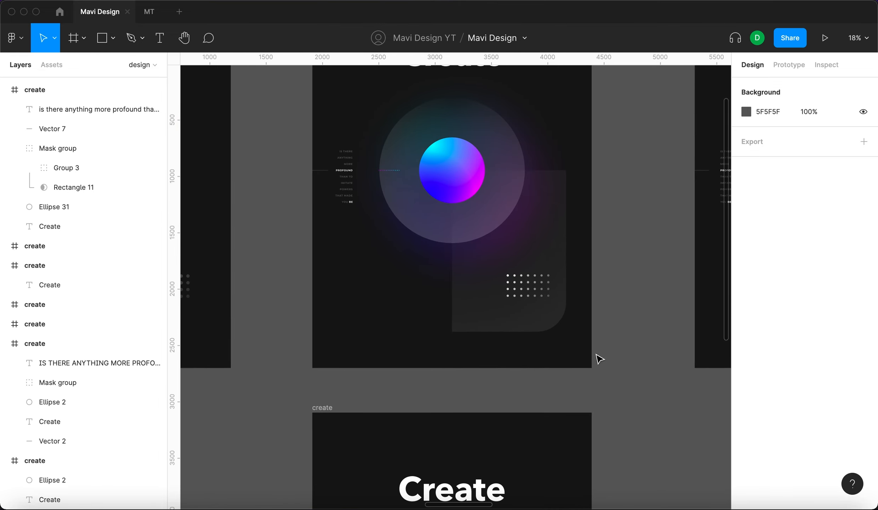
Examine the rounded rectangle and the large translucent circle in the reference poster above, including their size, opacity and fill settings.
scroll(595, 352, down, 2)
scroll(591, 350, down, 2)
scroll(590, 353, down, 3)
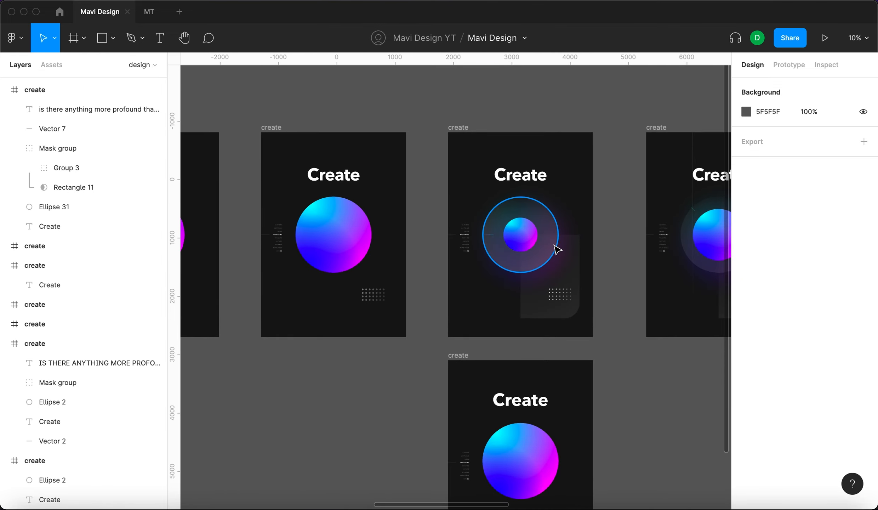
click(570, 275)
scroll(632, 277, up, 3)
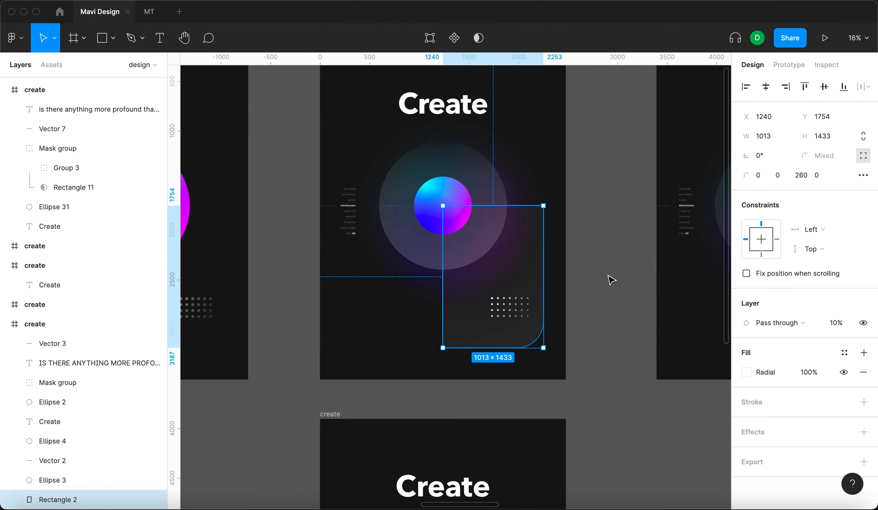
click(400, 241)
scroll(476, 192, down, 2)
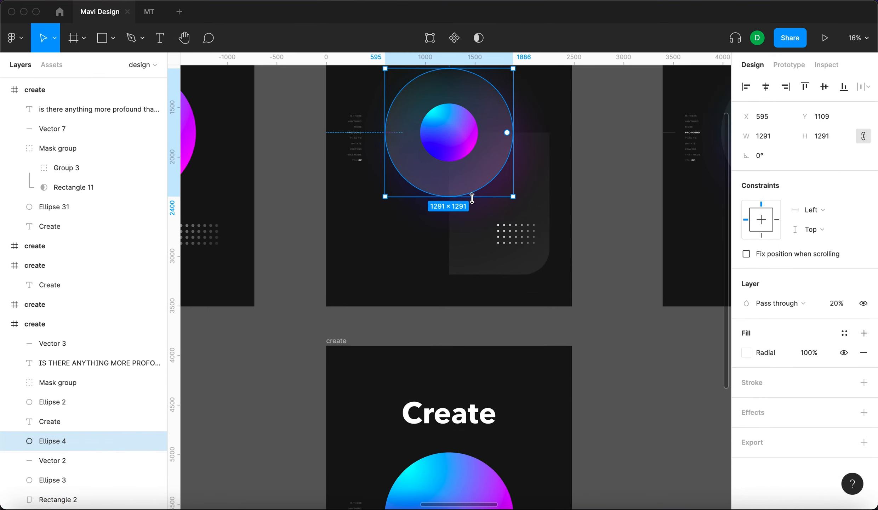
scroll(484, 205, down, 4)
scroll(483, 205, left, 1)
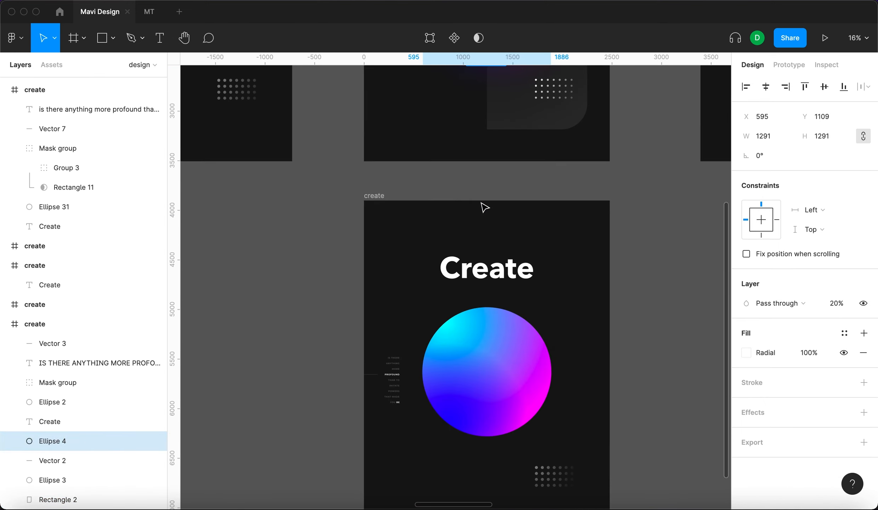
Compare the lower poster's large gradient circle with the circles in the reference posters above it.
click(472, 327)
click(676, 282)
scroll(676, 283, up, 3)
scroll(676, 284, right, 2)
ctrl+scroll(676, 285, down, 3)
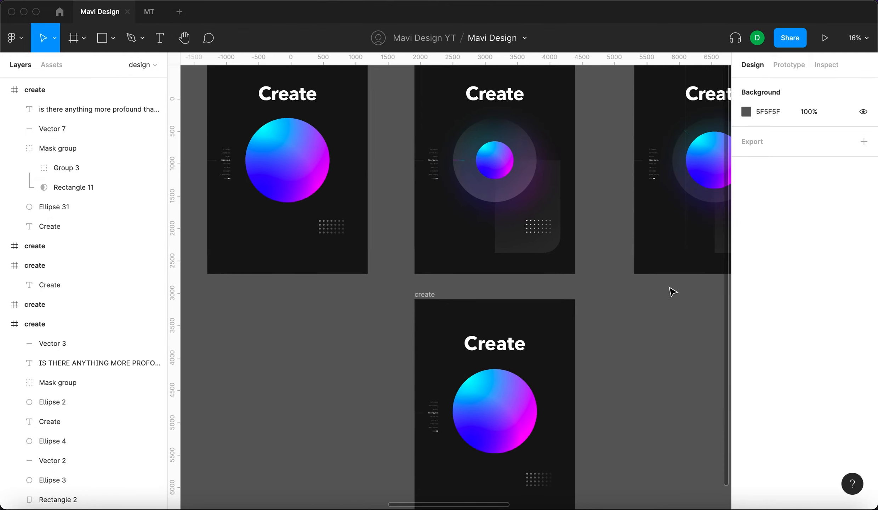
scroll(669, 290, right, 2)
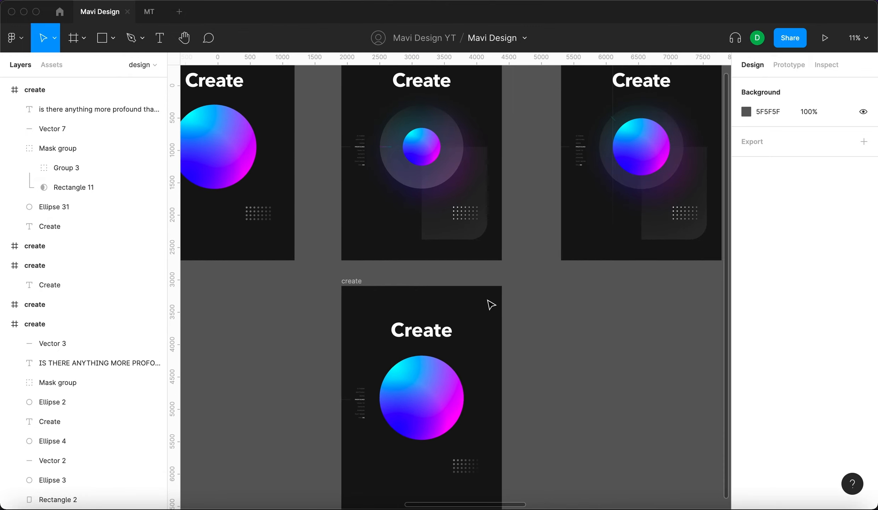
scroll(537, 321, down, 2)
scroll(537, 321, left, 1)
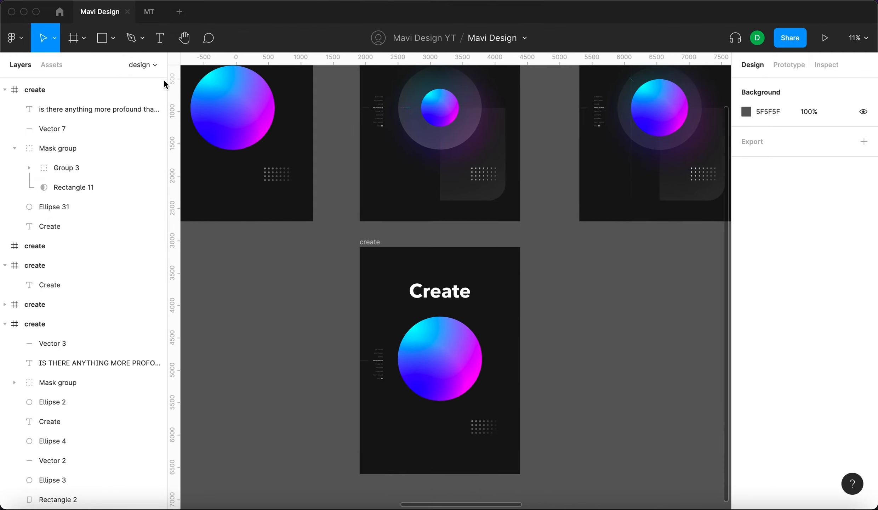
Draw a circle on the empty canvas beside the lower poster and set its size to 1291 × 1291, matching the reference translucent circle.
key(o)
drag(552, 281, 620, 353)
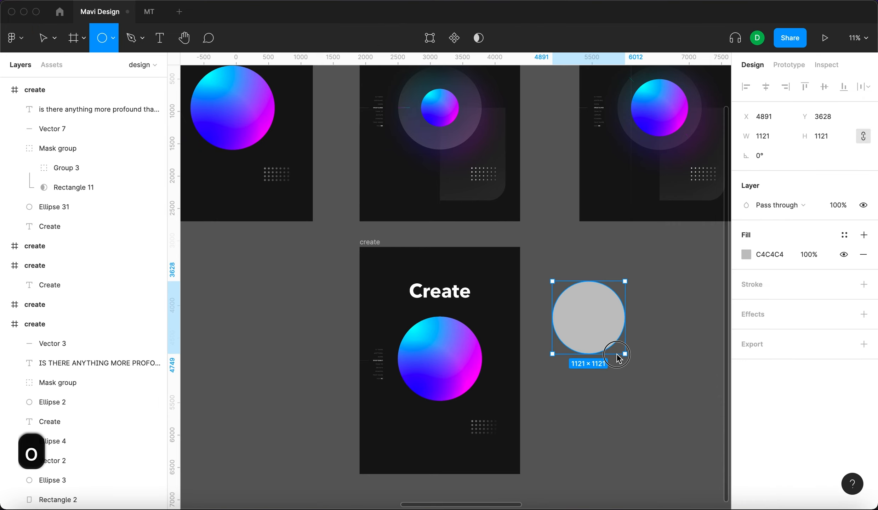
click(468, 139)
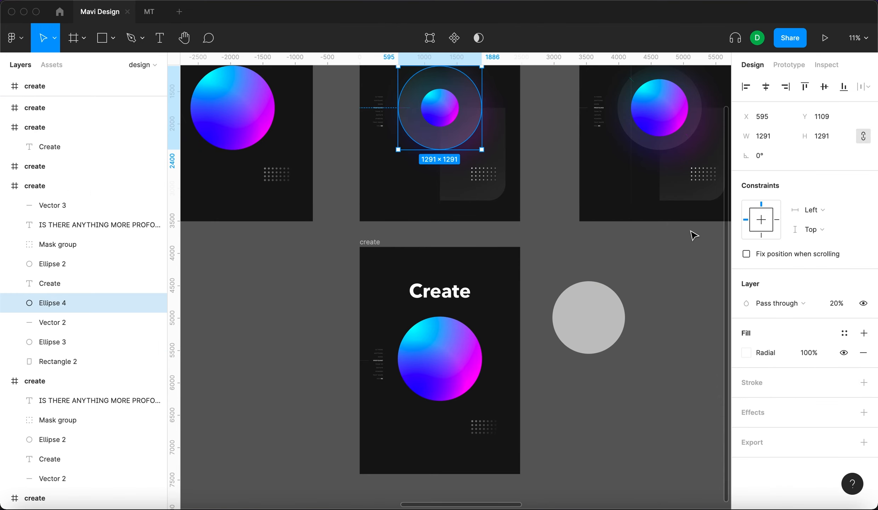
click(592, 315)
click(769, 137)
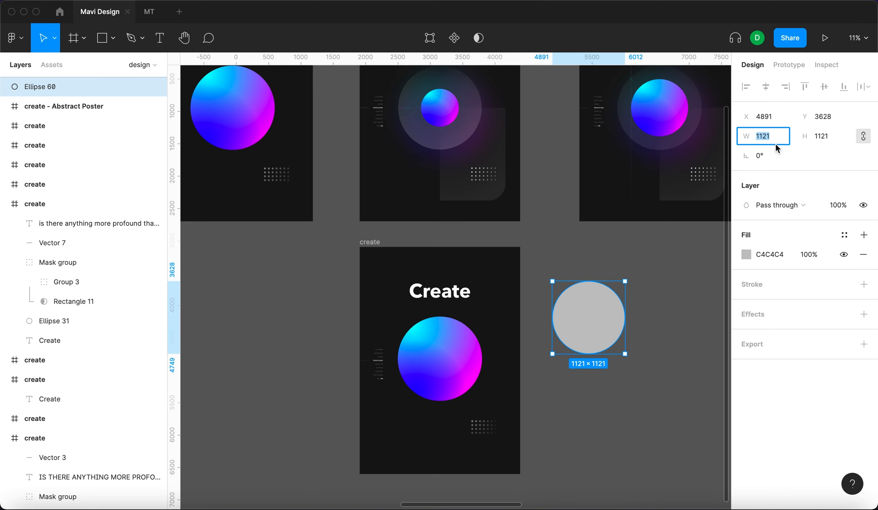
text(1291)
key(Return)
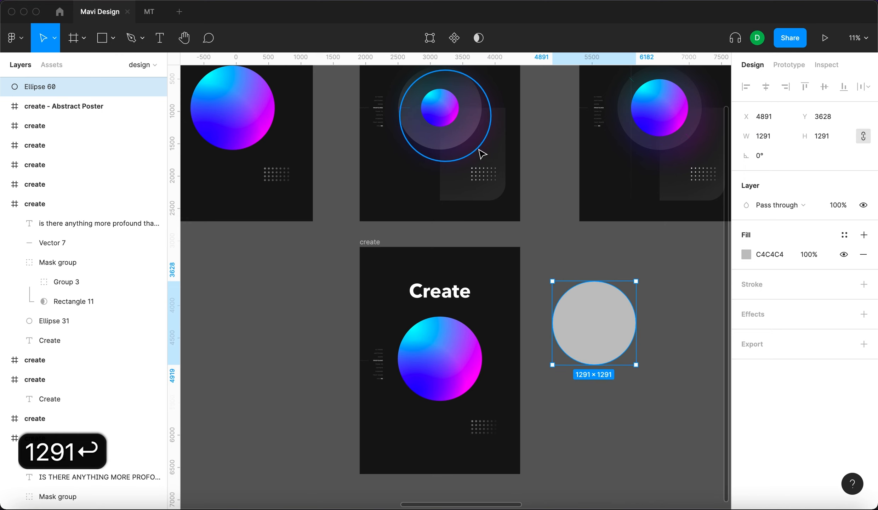
Examine the radial fill of the reference translucent circle, checking its gradient direction and the colour and opacity of its stops.
click(475, 143)
click(746, 352)
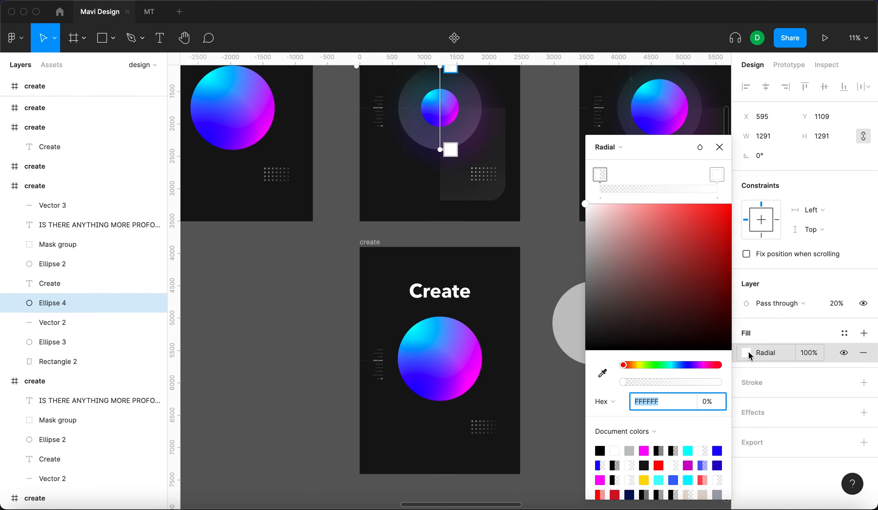
scroll(474, 171, up, 3)
scroll(452, 107, up, 5)
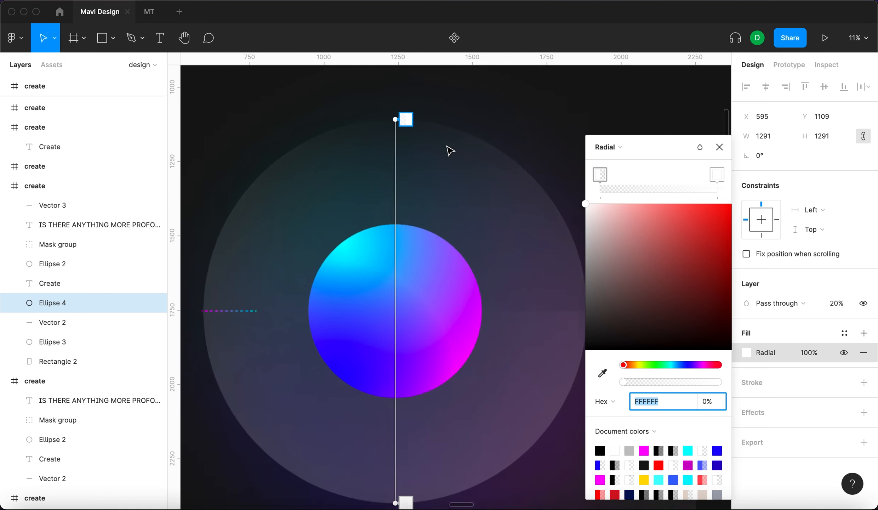
scroll(382, 407, down, 3)
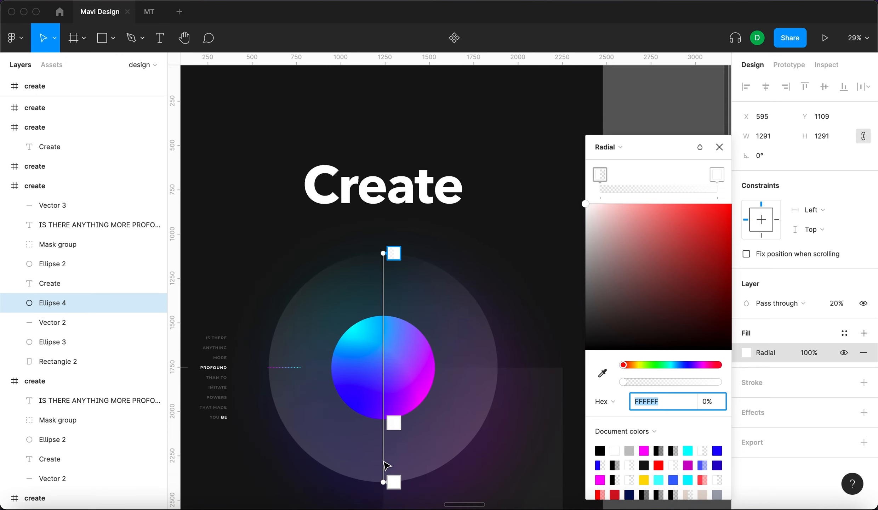
click(381, 481)
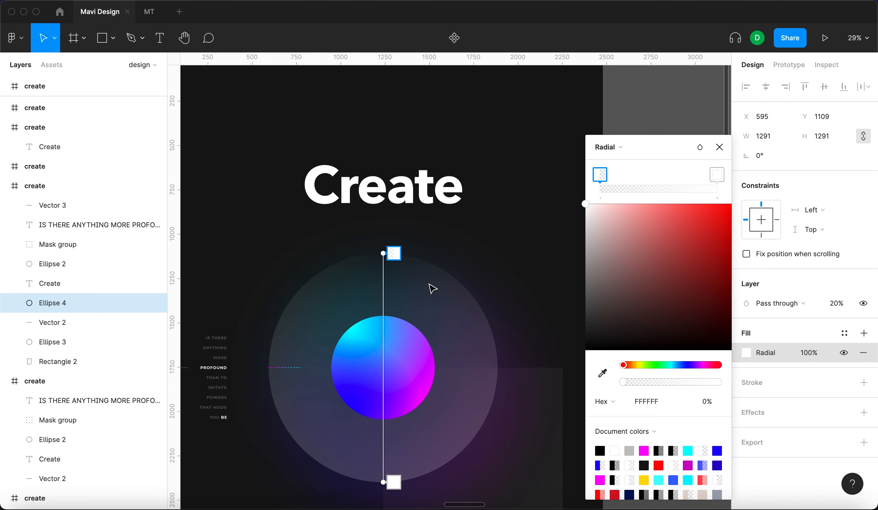
scroll(432, 289, down, 5)
key(Escape)
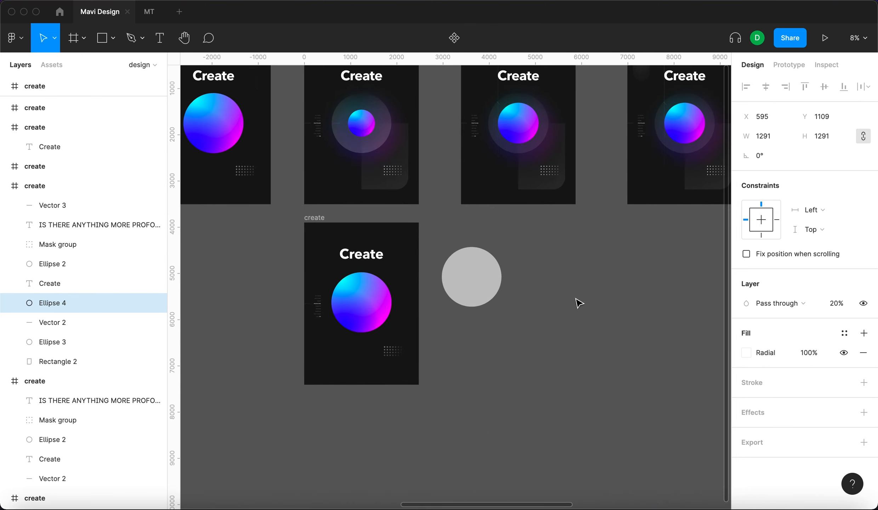
Give the new grey circle a radial fill, running the gradient from the circle's bottom edge up to its top edge.
click(579, 303)
click(471, 280)
click(746, 254)
click(606, 191)
click(619, 219)
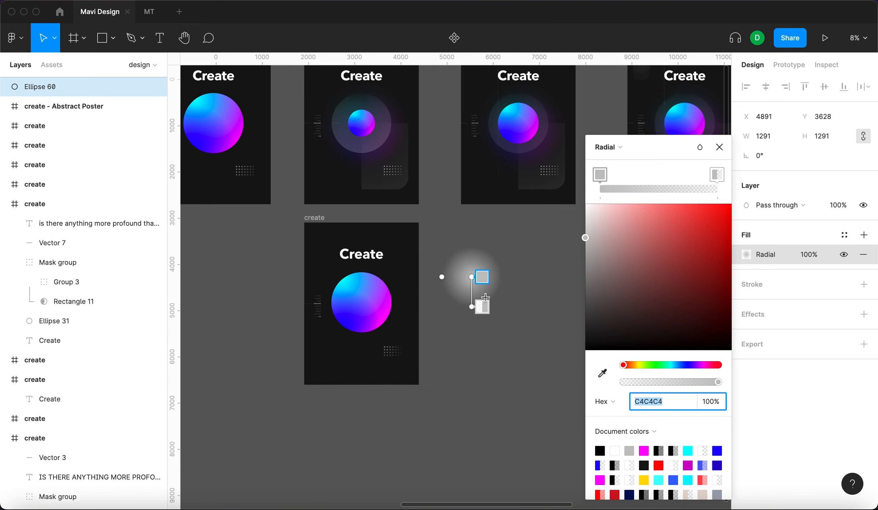
scroll(485, 297, up, 5)
drag(490, 336, 489, 201)
drag(489, 273, 484, 337)
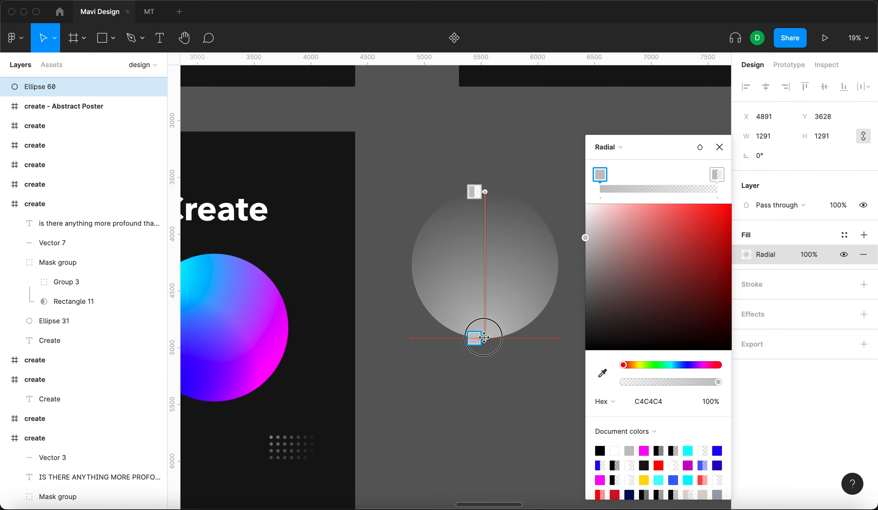
Set both radial gradient stops to FFFFFF, with the bottom stop at 100% and the top stop at 0% opacity.
drag(607, 250, 572, 196)
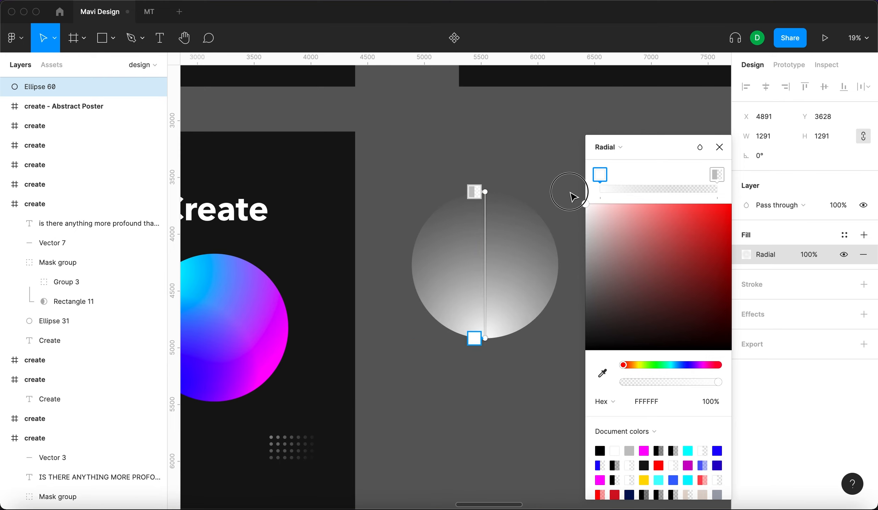
click(715, 174)
scroll(456, 190, down, 5)
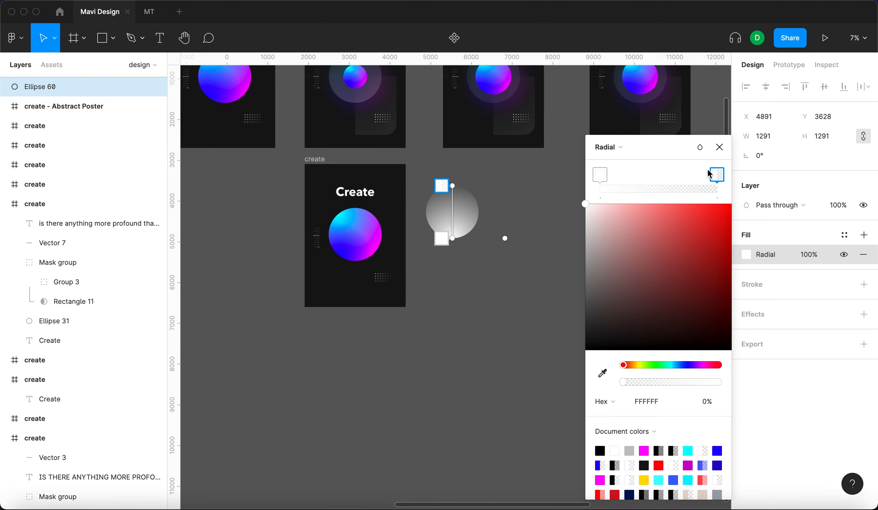
click(719, 147)
click(599, 224)
Set the new circle's layer opacity to 20%, matching the reference translucent circle.
scroll(520, 185, up, 2)
scroll(520, 184, left, 2)
click(437, 145)
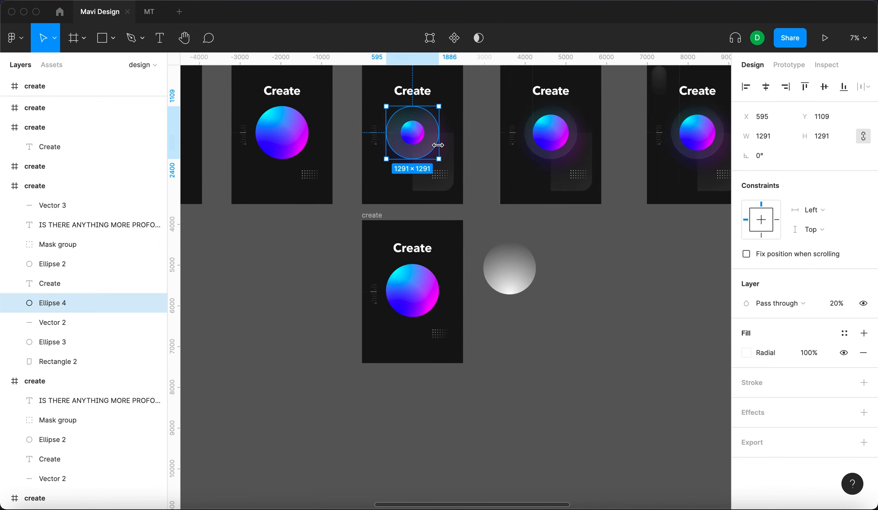
click(499, 263)
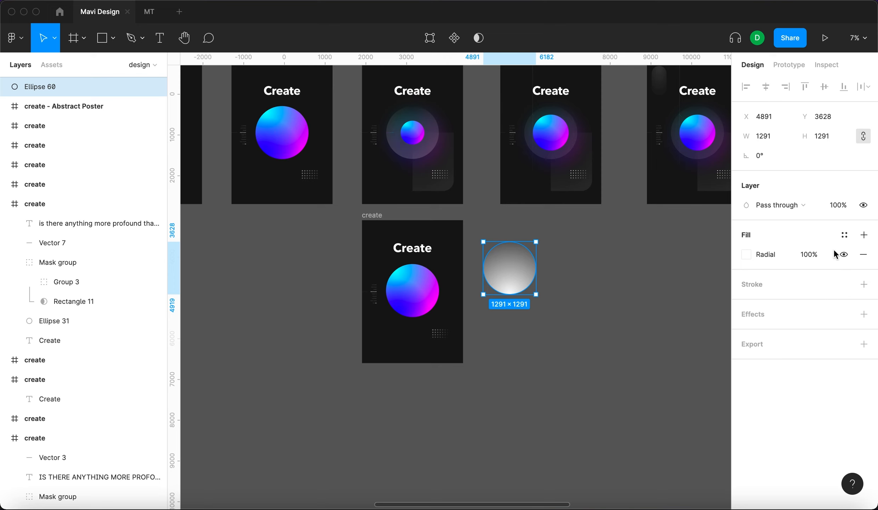
click(837, 204)
text(20)
key(Return)
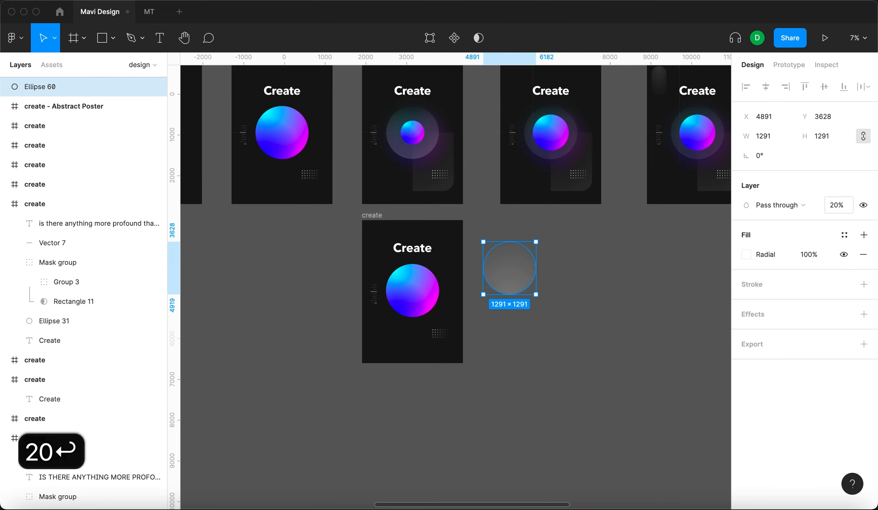
Move the translucent circle into the lower poster so it overlaps the right part of the gradient circle.
click(522, 345)
drag(504, 282, 430, 301)
scroll(427, 301, up, 5)
scroll(427, 300, right, 3)
scroll(426, 300, up, 2)
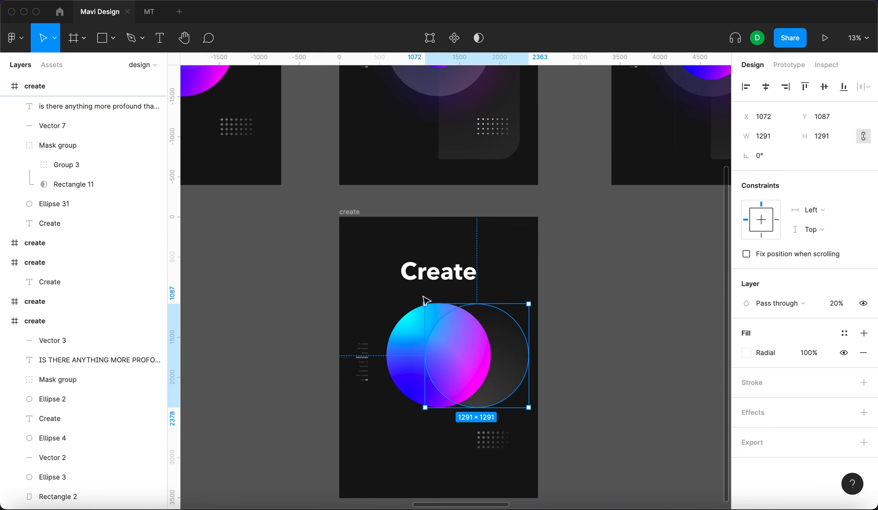
scroll(436, 300, right, 4)
scroll(436, 300, up, 4)
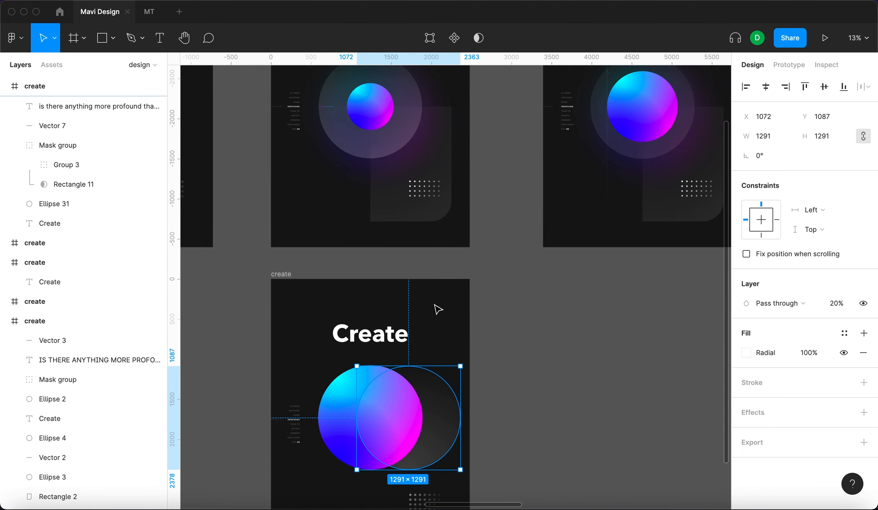
Bring the lower poster's gradient circle to the front, above the translucent circle.
click(338, 399)
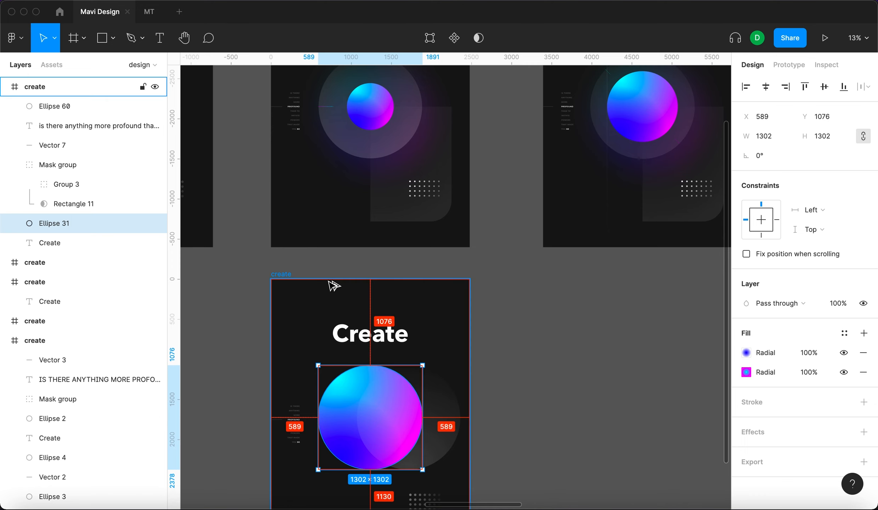
key(super+alt+bracketright)
scroll(376, 325, down, 2)
scroll(376, 325, left, 1)
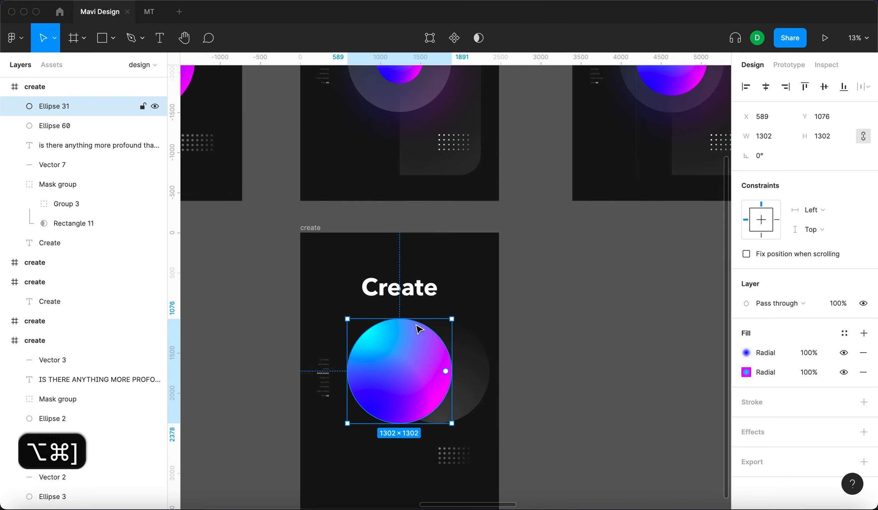
Set the lower poster's gradient circle to 882 × 882, matching the gradient circle in the right-hand reference poster.
scroll(606, 288, up, 2)
scroll(606, 288, right, 3)
click(640, 131)
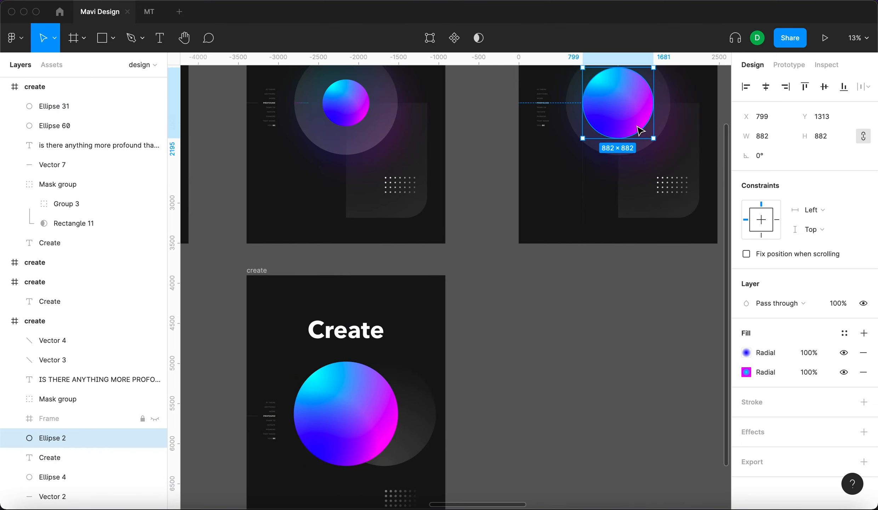
click(358, 386)
click(619, 131)
click(350, 398)
click(655, 141)
click(332, 387)
click(764, 137)
text(882)
key(Return)
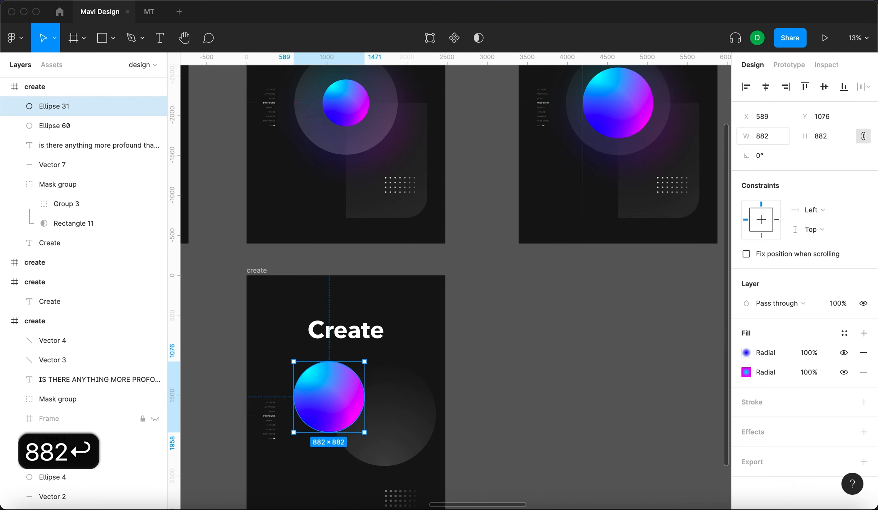
Center the gradient circle horizontally and vertically in the lower poster.
click(765, 86)
click(824, 87)
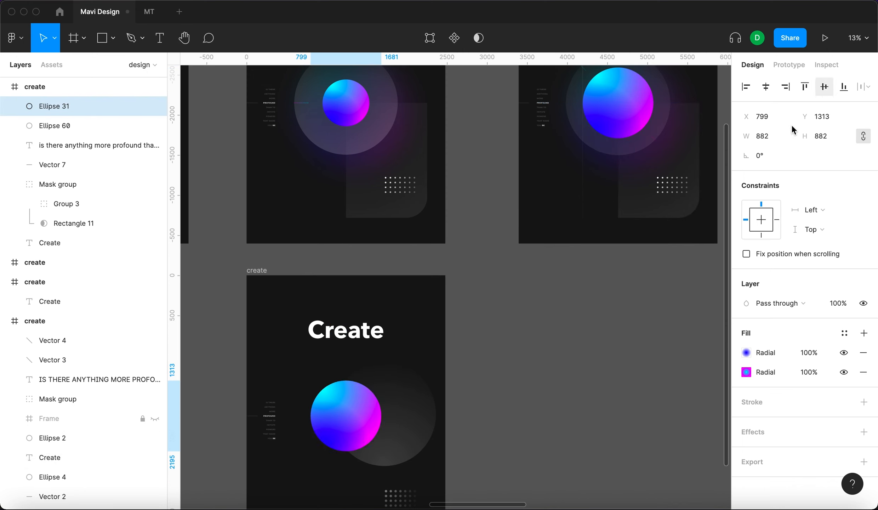
click(533, 369)
Center the translucent circle horizontally and vertically in the lower poster, behind the gradient circle.
scroll(534, 368, down, 3)
click(476, 342)
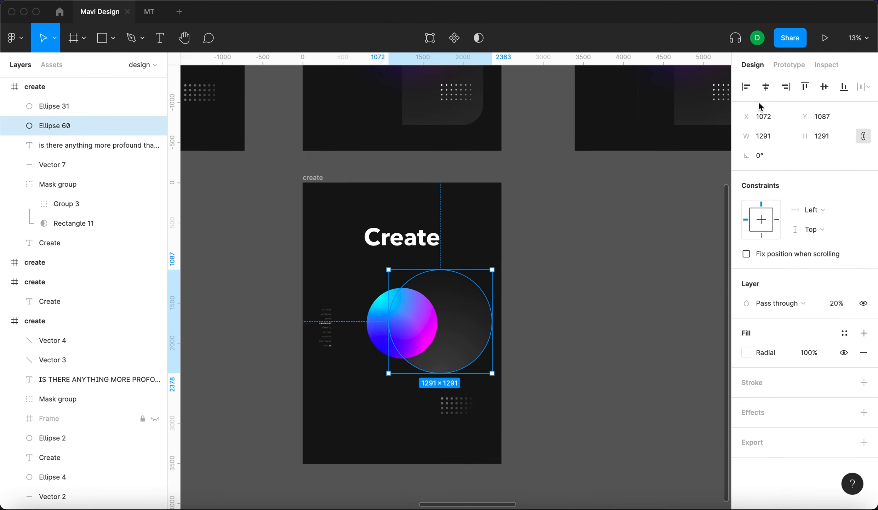
click(765, 86)
click(824, 87)
click(584, 288)
scroll(582, 289, down, 3)
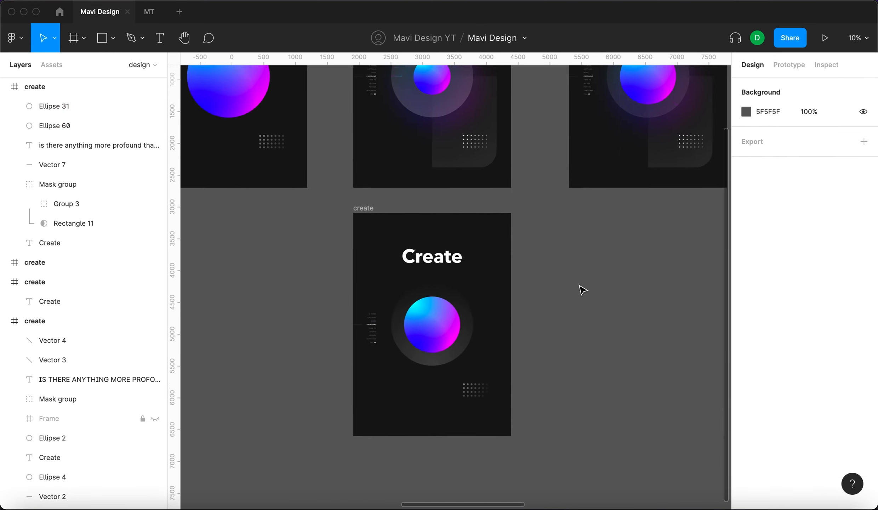
Compare the lower poster's centered circles with the reference posters, checking the right-hand reference's translucent circle settings.
scroll(583, 289, up, 3)
scroll(582, 290, right, 2)
click(613, 184)
click(607, 439)
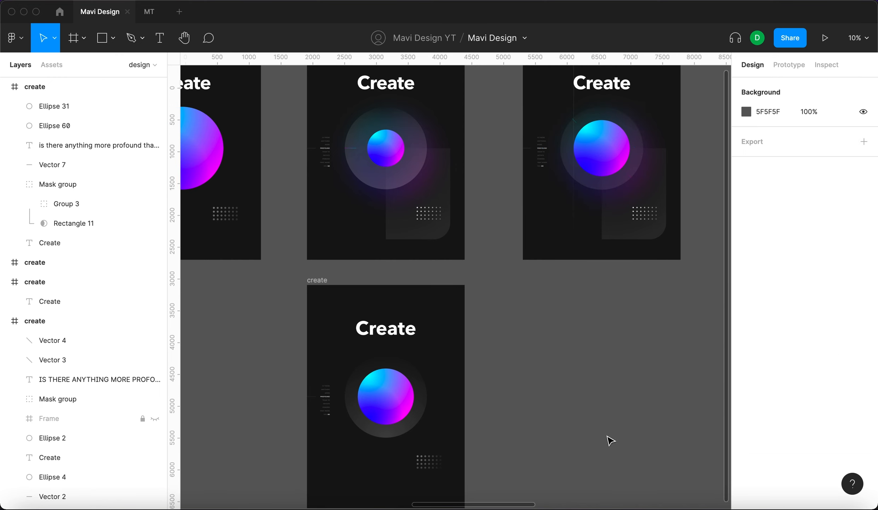
click(648, 157)
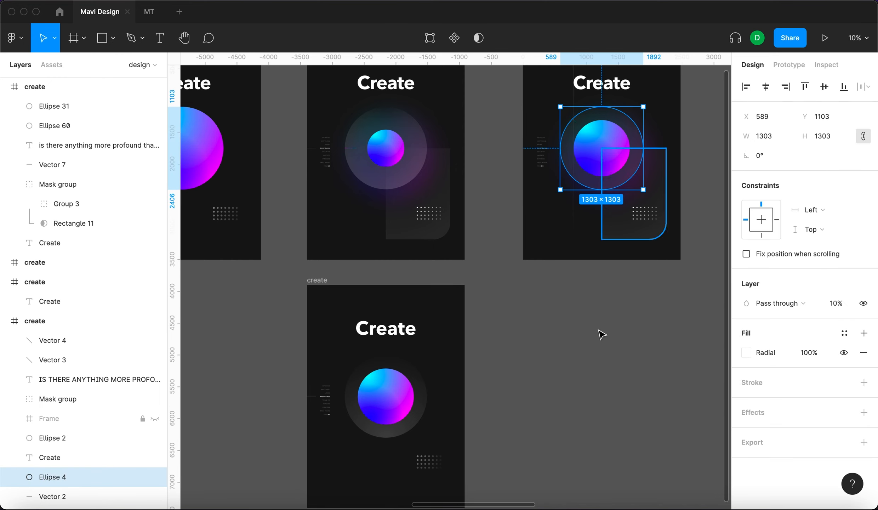
click(602, 335)
scroll(490, 394, down, 2)
scroll(490, 394, left, 1)
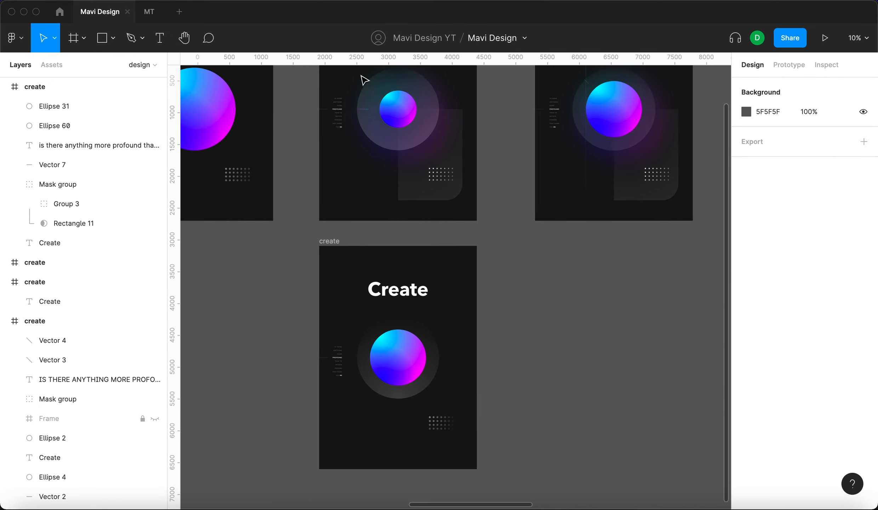
Inspect the size, opacity and effects of the blurred glow circle in the middle reference poster.
scroll(365, 79, up, 5)
click(579, 226)
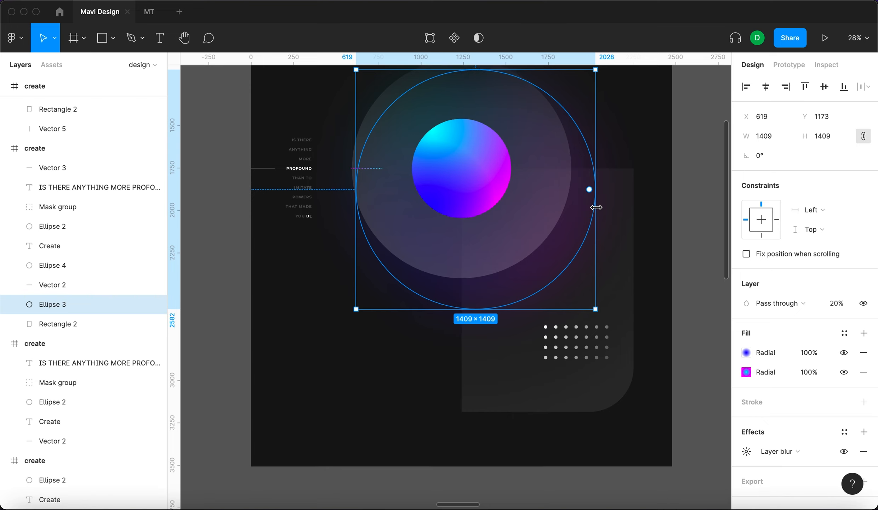
scroll(598, 210, up, 2)
scroll(488, 463, down, 15)
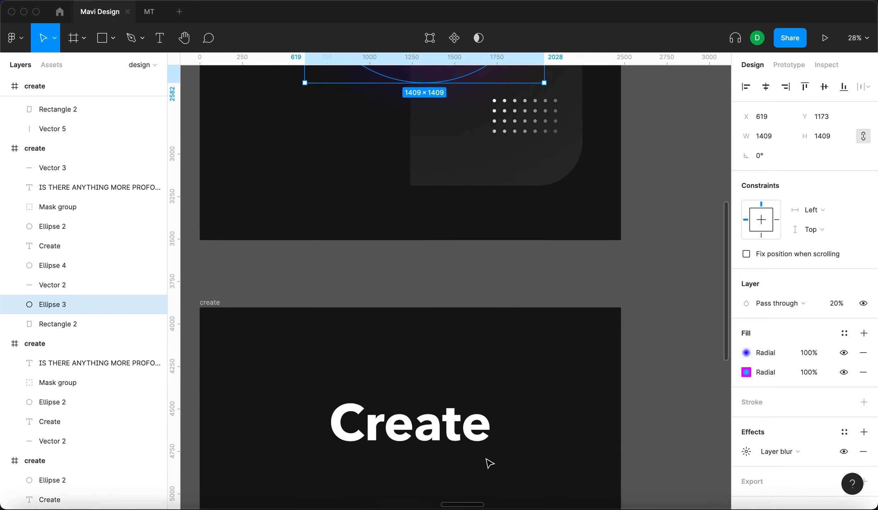
click(420, 331)
scroll(388, 285, down, 5)
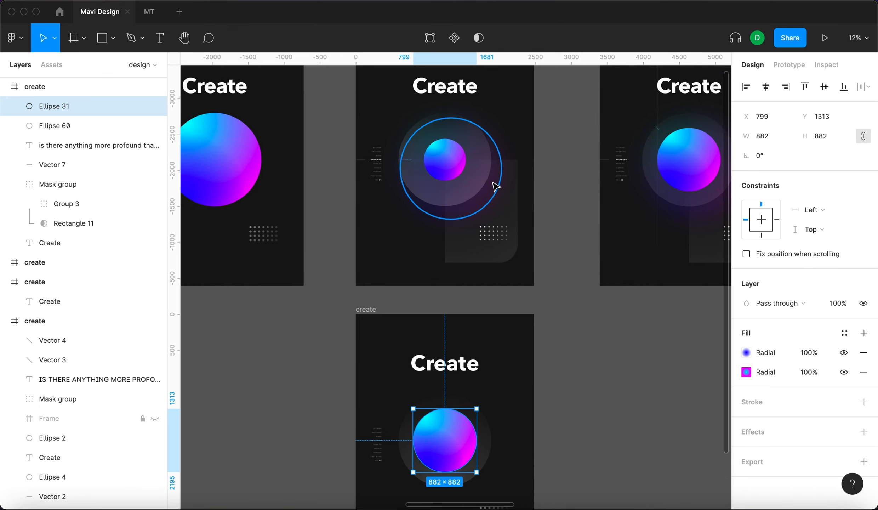
click(497, 189)
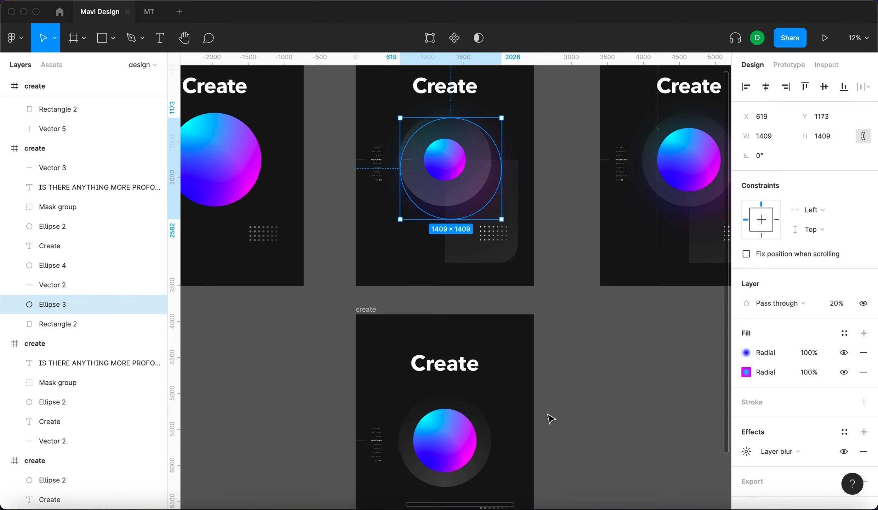
Duplicate the lower poster's gradient circle and place the copy slightly below it, at X 901, Y 1900.
click(447, 456)
scroll(447, 456, down, 5)
drag(440, 363, 447, 406)
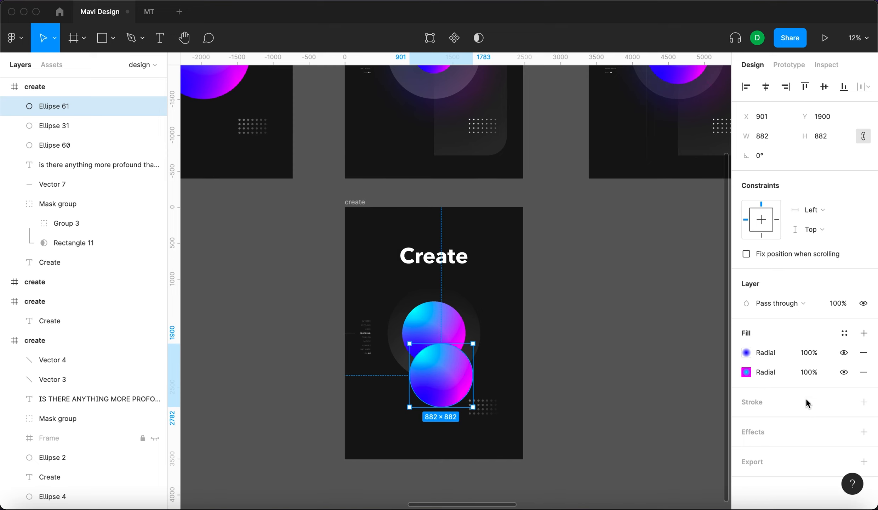
Add a Layer blur effect to the copied gradient circle.
click(863, 432)
click(756, 452)
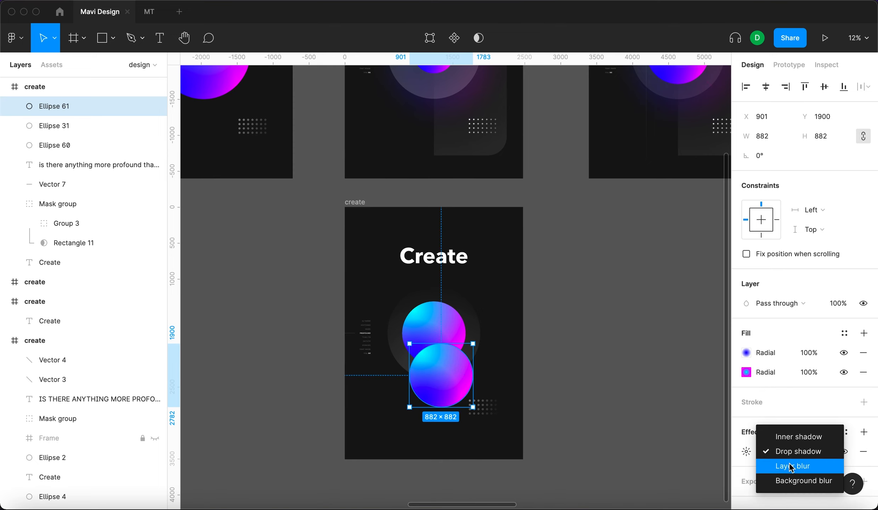
click(793, 466)
Set the copied circle's layer blur to 334, matching the glow circle in the middle reference poster.
scroll(541, 390, up, 6)
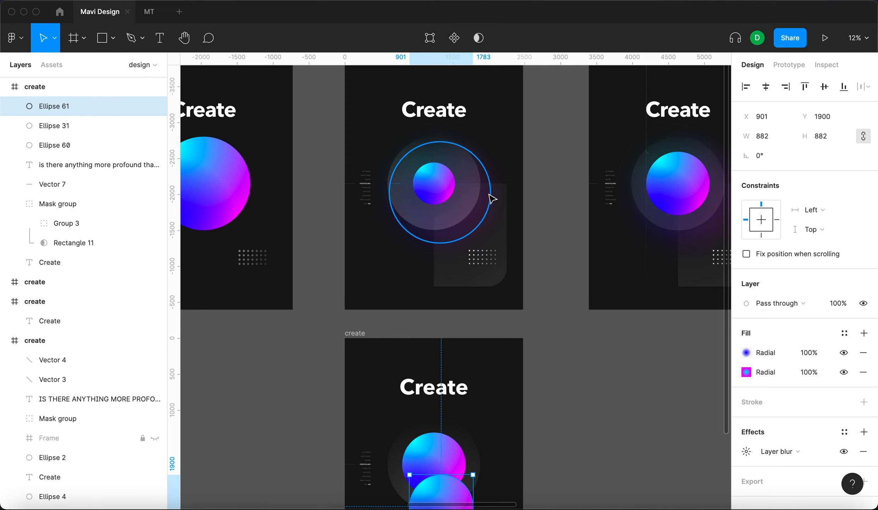
click(490, 195)
click(768, 452)
click(768, 453)
click(747, 451)
click(748, 451)
scroll(607, 394, down, 6)
click(467, 319)
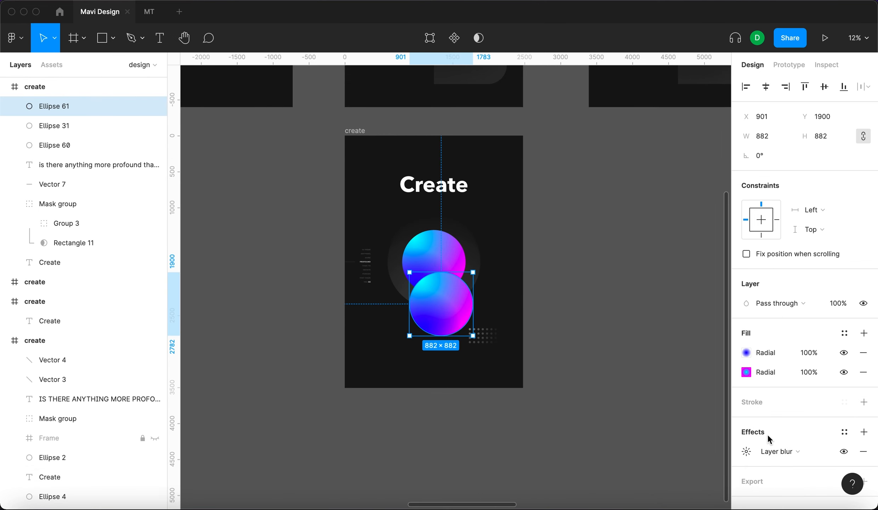
click(747, 451)
text(334)
key(Return)
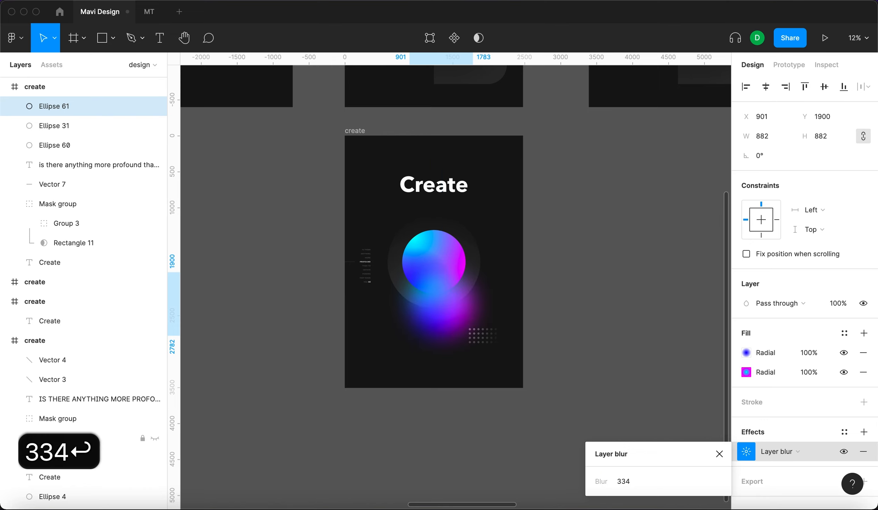
Shift the blurred circle to the right of the gradient circle and size it 1409 × 1409, matching the reference glow.
click(477, 296)
click(477, 296)
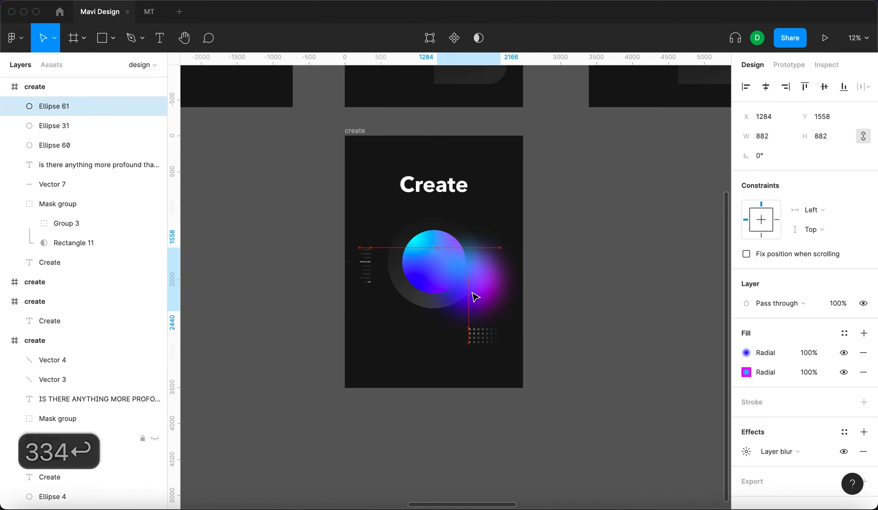
scroll(477, 297, up, 5)
click(477, 297)
scroll(683, 304, down, 4)
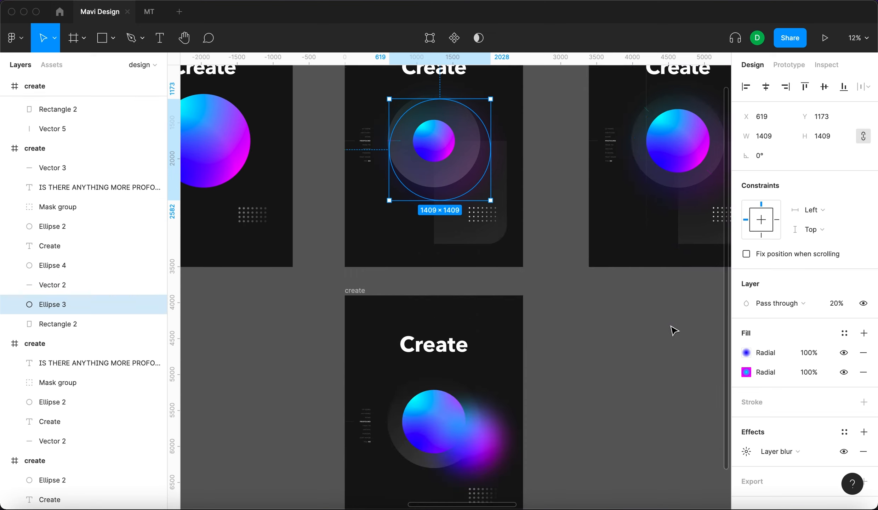
click(499, 372)
click(750, 138)
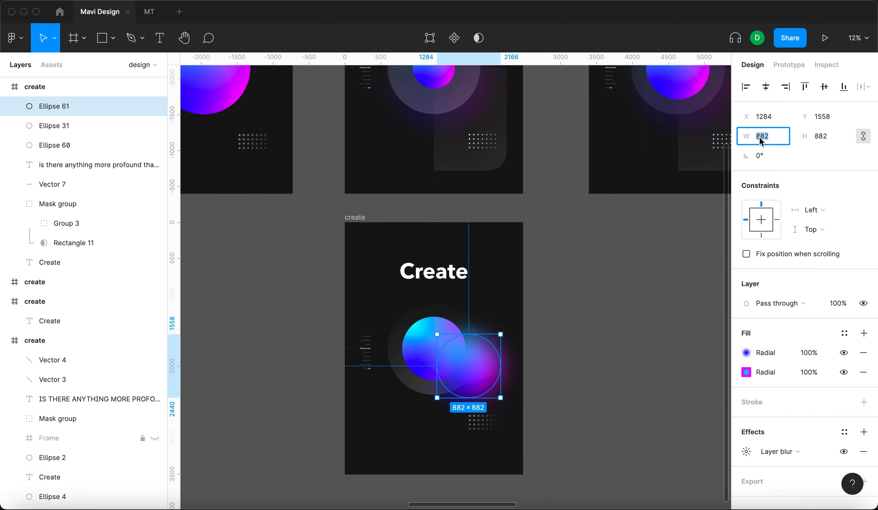
text(1409)
key(Return)
Set the blurred circle's layer opacity to 20% and move it over the gradient circle, to about X 706, Y 1169.
drag(490, 405, 455, 386)
click(838, 304)
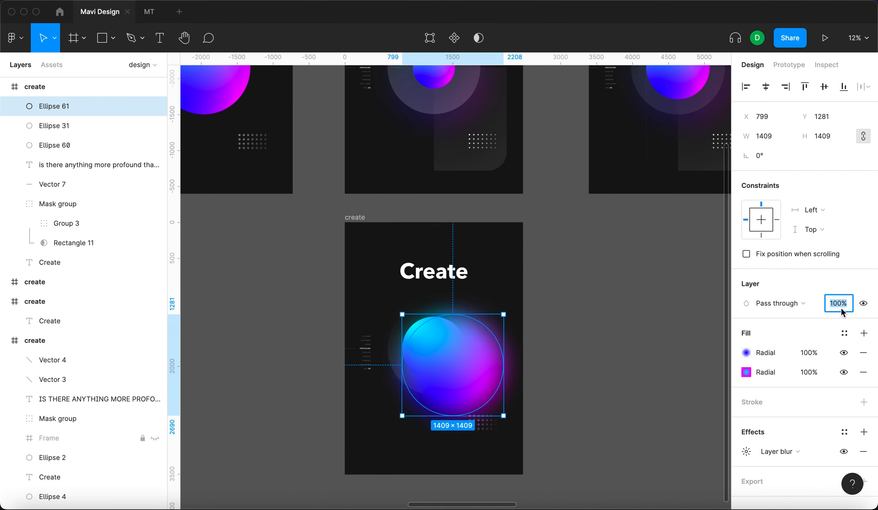
text(20)
key(Return)
click(597, 379)
drag(500, 376, 492, 368)
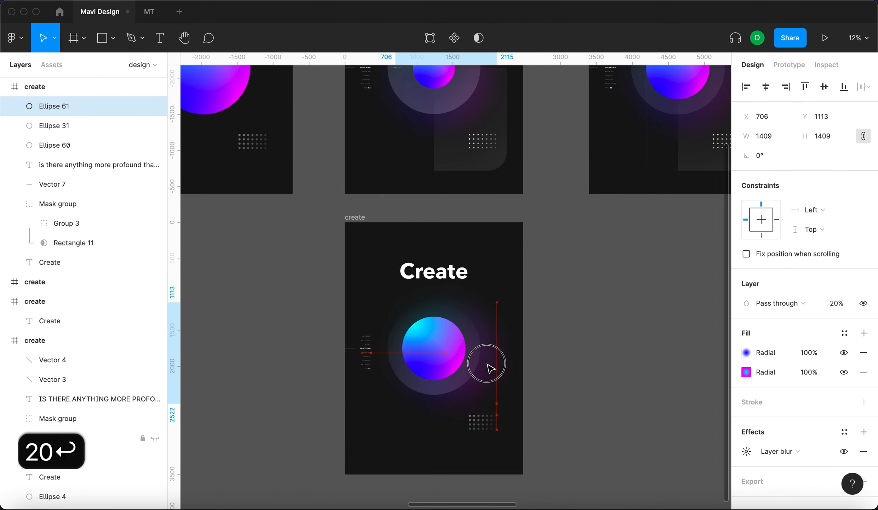
Send the blurred glow circle backward behind all other layers of the lower poster, including the Create title.
key(super+bracketleft)
key(super+bracketleft)
key(super+bracketleft)
key(super+bracketleft)
key(super+bracketleft)
key(super+bracketleft)
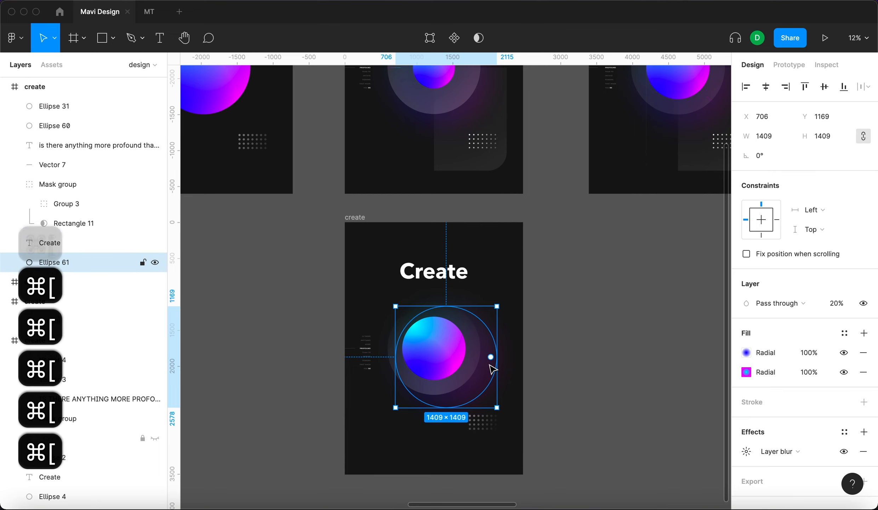
click(473, 357)
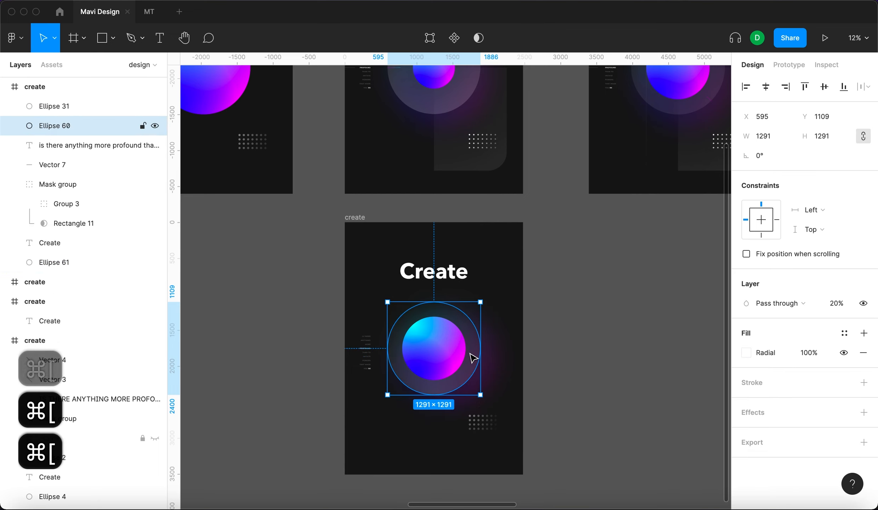
Nudge the glow circle up and left behind the gradient circle to X 646, Y 1152.
click(499, 368)
scroll(501, 370, up, 2)
scroll(501, 370, left, 3)
key(shift+Up)
key(shift+Left)
key(shift+Up)
key(shift+Left)
key(shift+Up)
key(shift+Left)
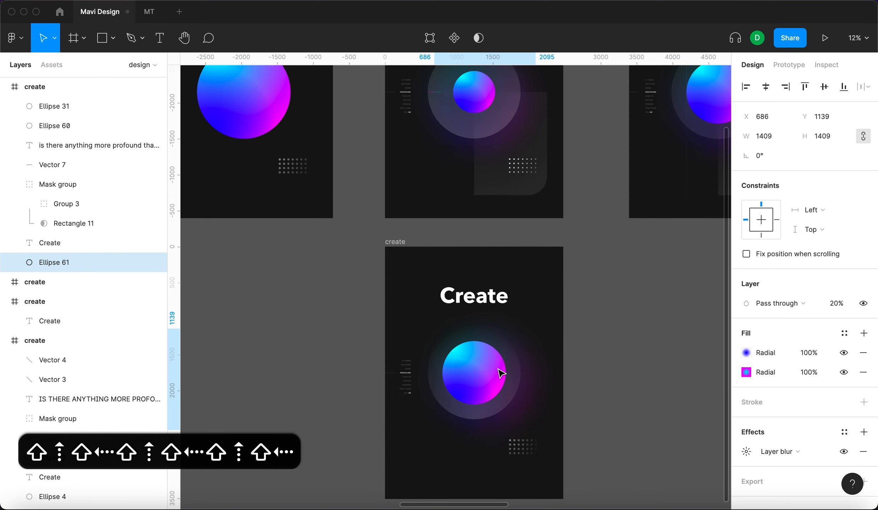
key(Down)
key(Down)
key(Down)
key(shift+Left)
key(shift+Left)
key(shift+Left)
key(shift+Down)
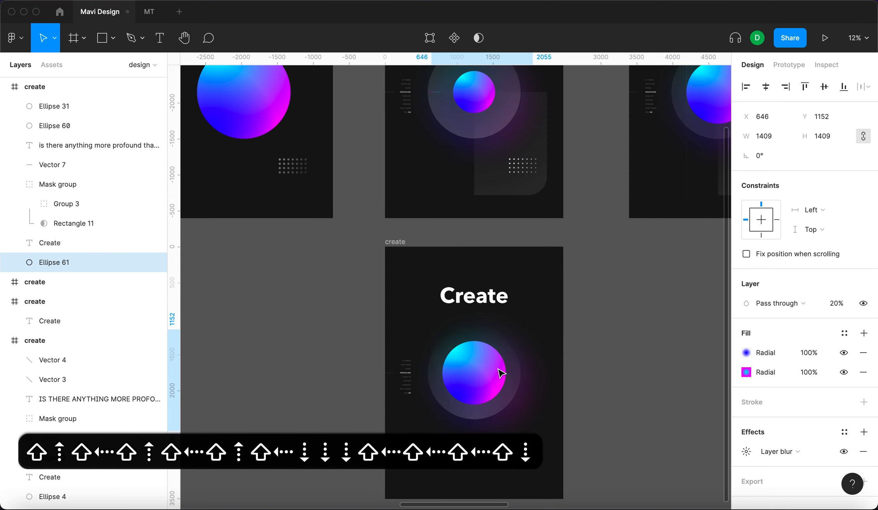
Compare the glow with the reference posters and nudge it a net 20 px up and 10 px left.
scroll(570, 374, down, 3)
scroll(570, 374, right, 2)
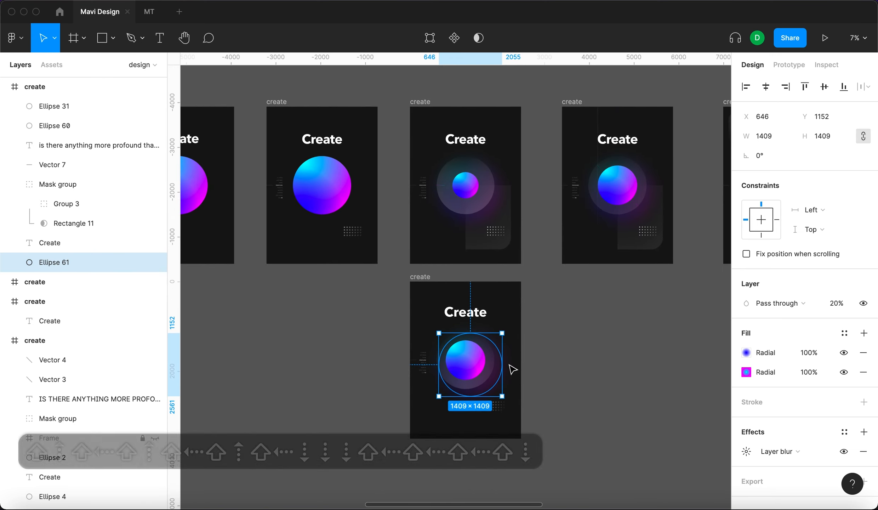
scroll(510, 369, up, 3)
key(shift+Up)
key(shift+Left)
key(shift+Up)
key(shift+Left)
key(shift+Up)
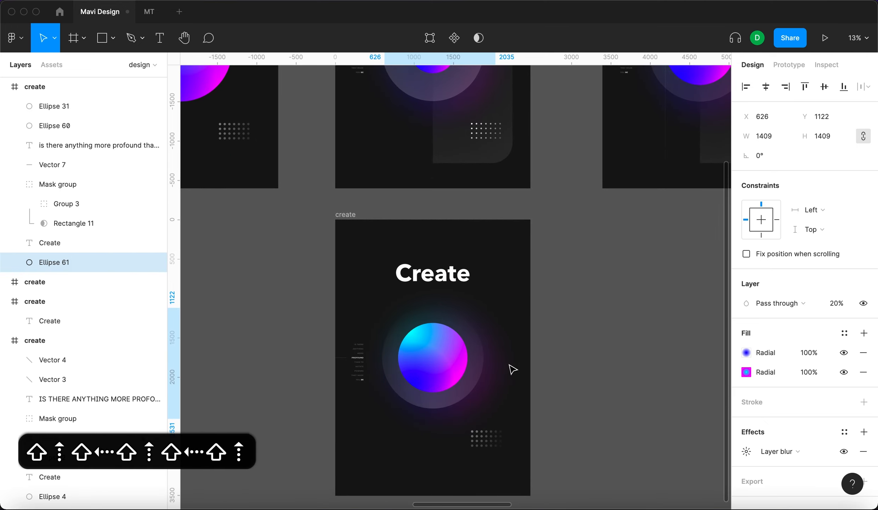
key(shift+Right)
key(shift+Down)
Check the glow circle's position, size and opacity in the right-hand reference poster against the lower poster.
scroll(558, 307, right, 4)
click(641, 133)
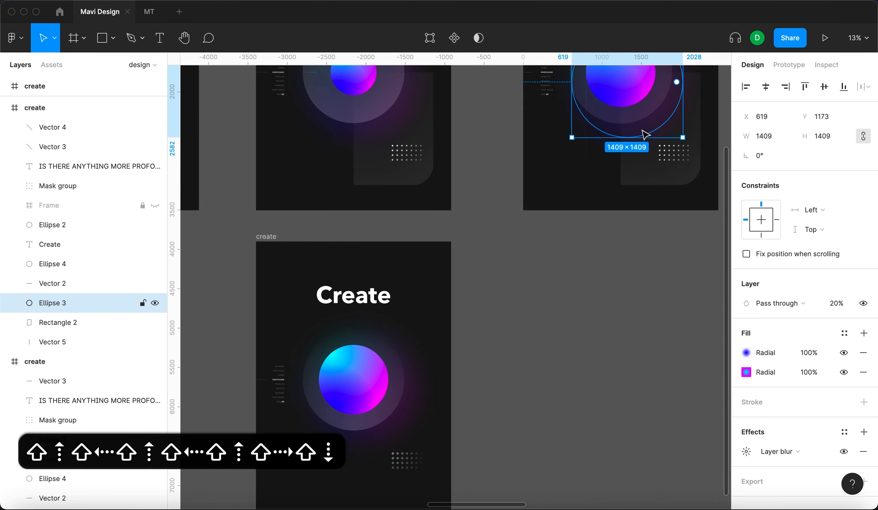
scroll(643, 134, right, 1)
scroll(644, 134, down, 2)
click(615, 291)
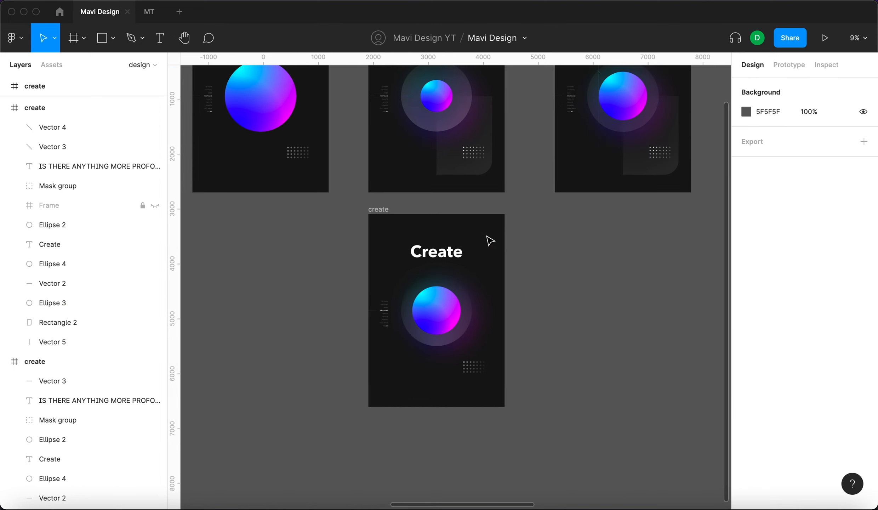
Examine the radial fill's color stops and their opacities on the translucent circle in the middle reference poster.
scroll(486, 239, up, 2)
click(462, 169)
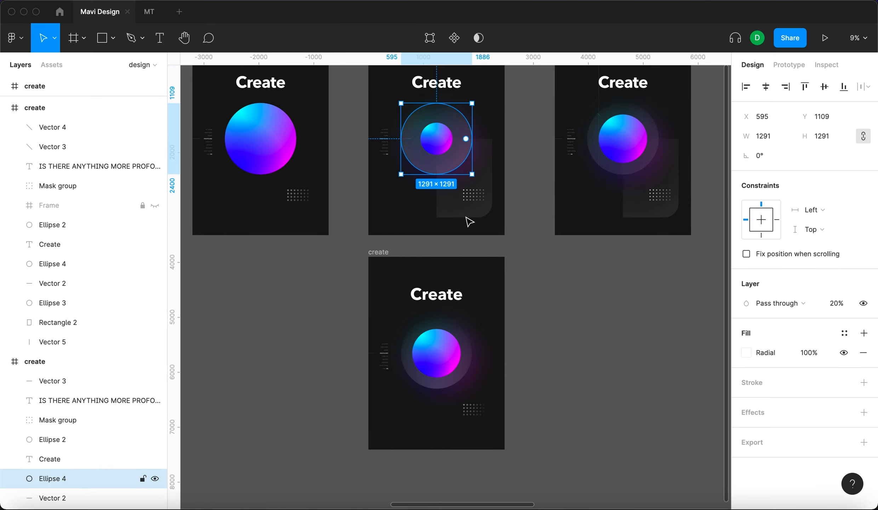
click(467, 345)
click(471, 149)
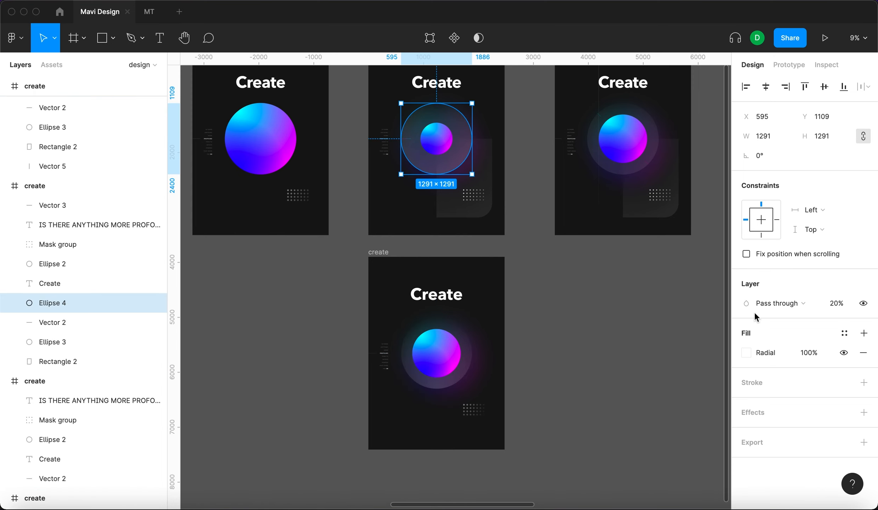
click(744, 356)
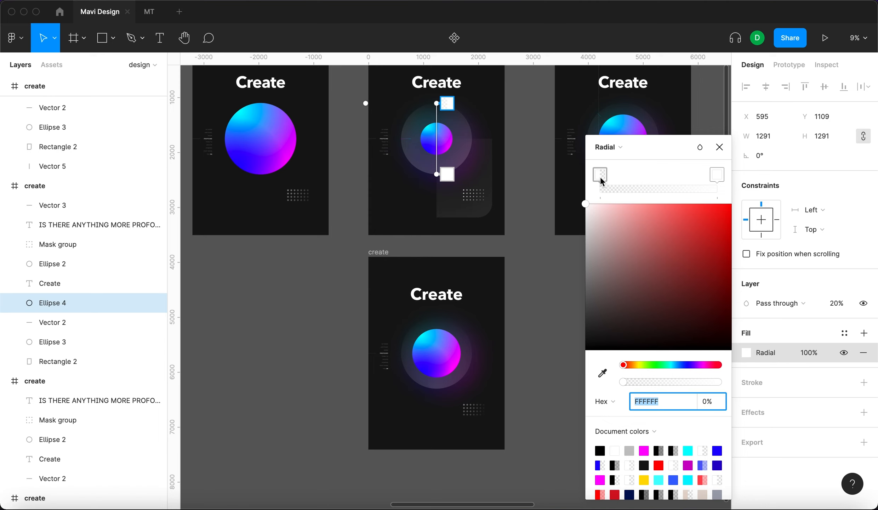
click(717, 175)
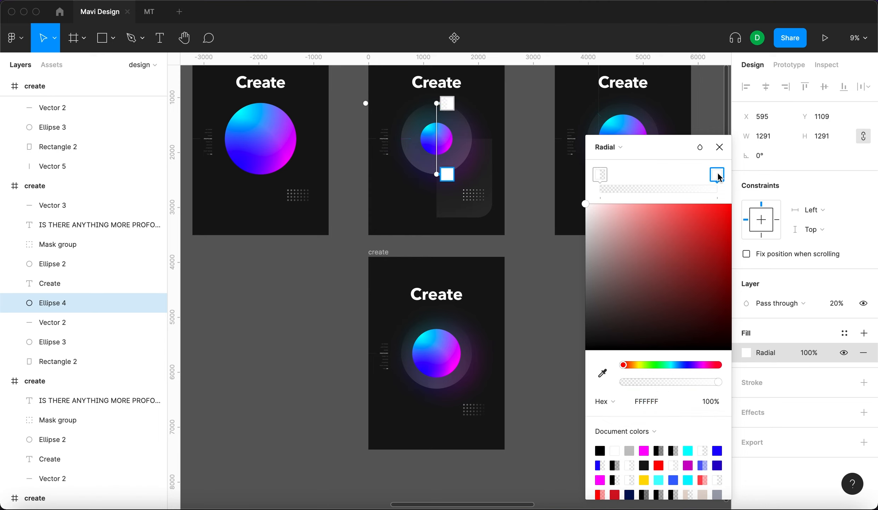
click(600, 175)
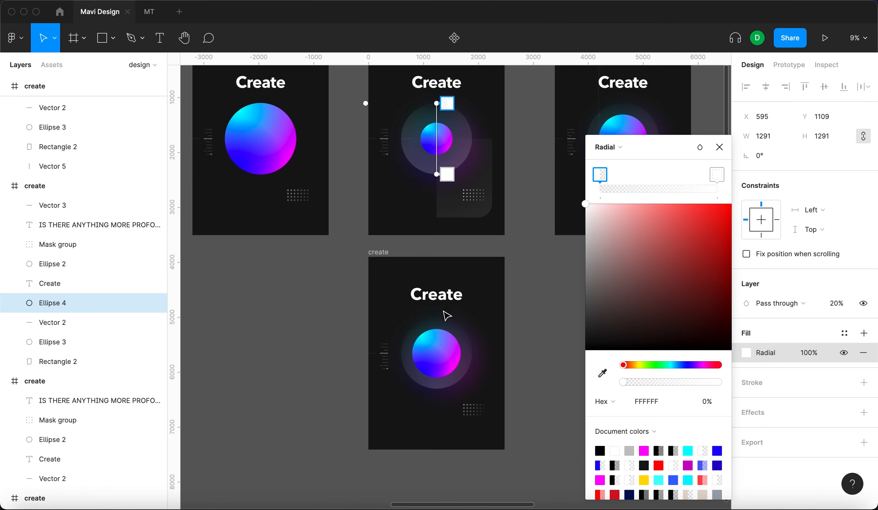
click(719, 147)
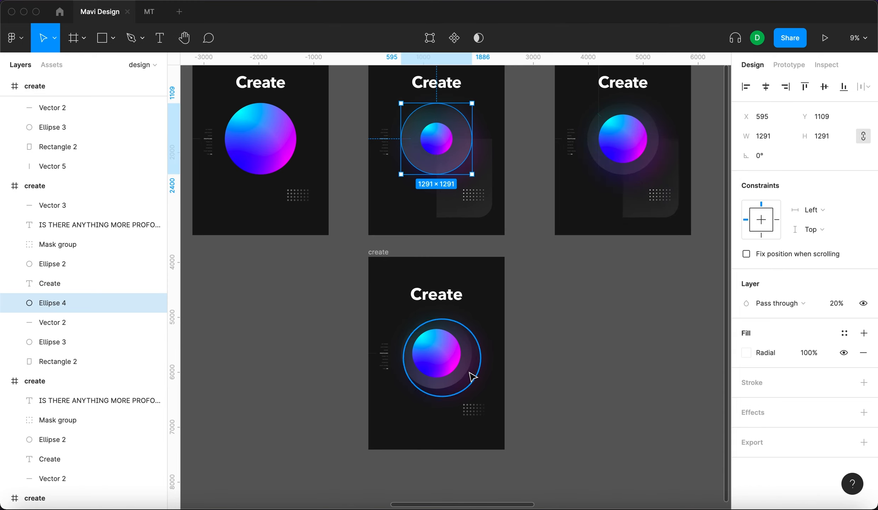
Examine the radial fill stops of the lower poster's translucent circle and compare the poster with the references above.
click(471, 375)
click(743, 352)
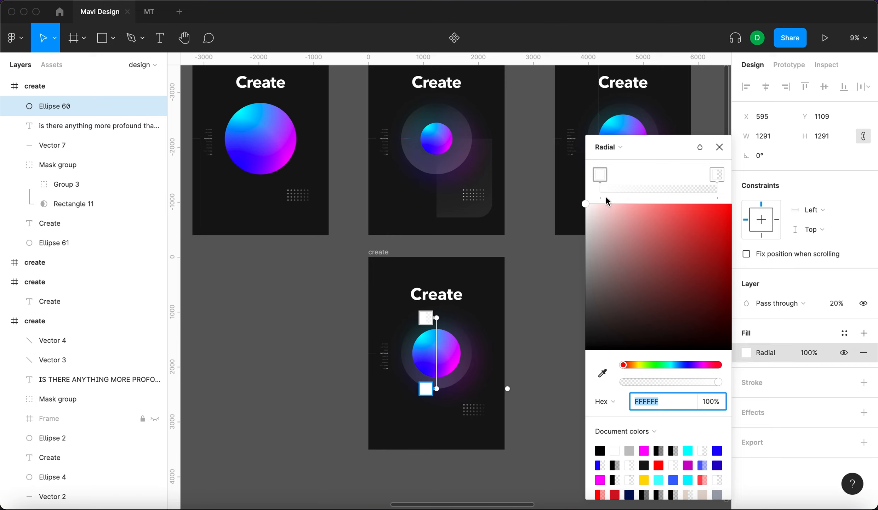
click(716, 175)
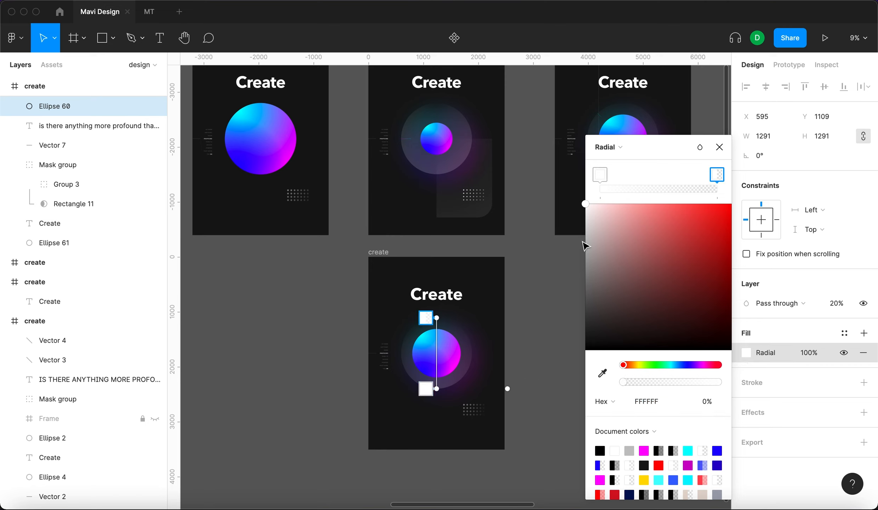
click(598, 175)
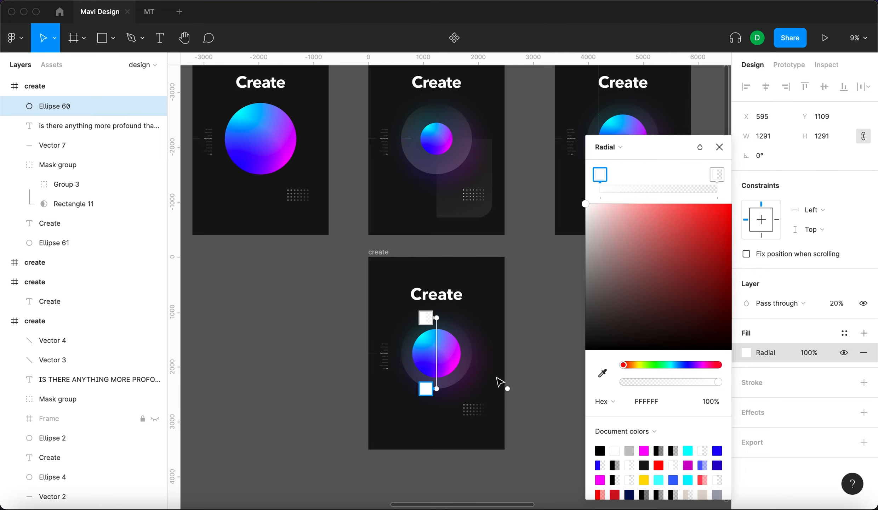
click(719, 147)
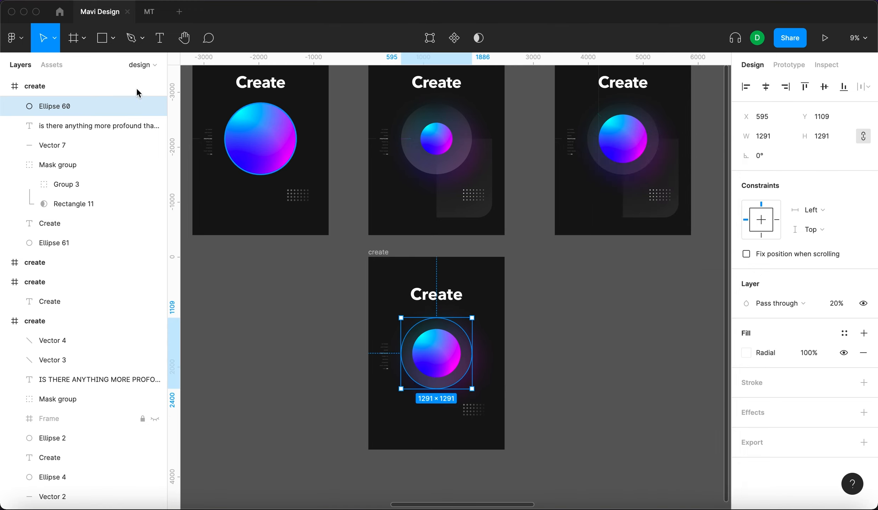
click(570, 344)
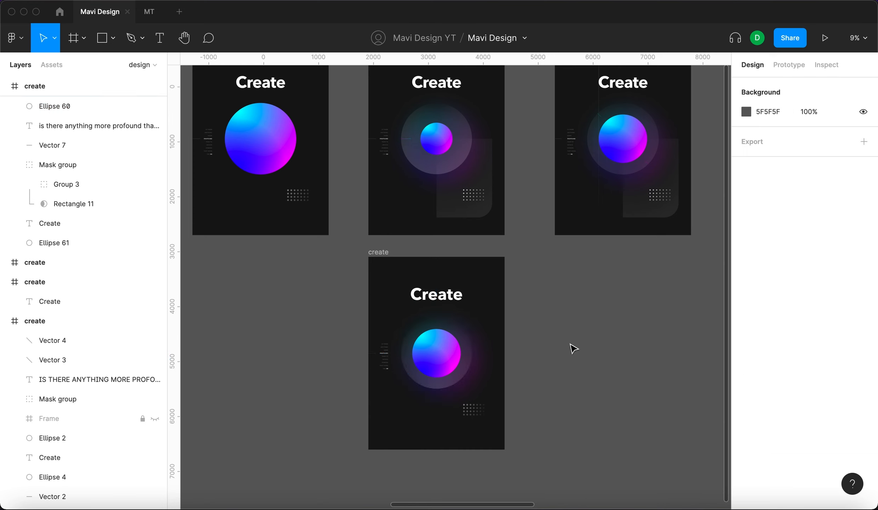
scroll(569, 350, right, 2)
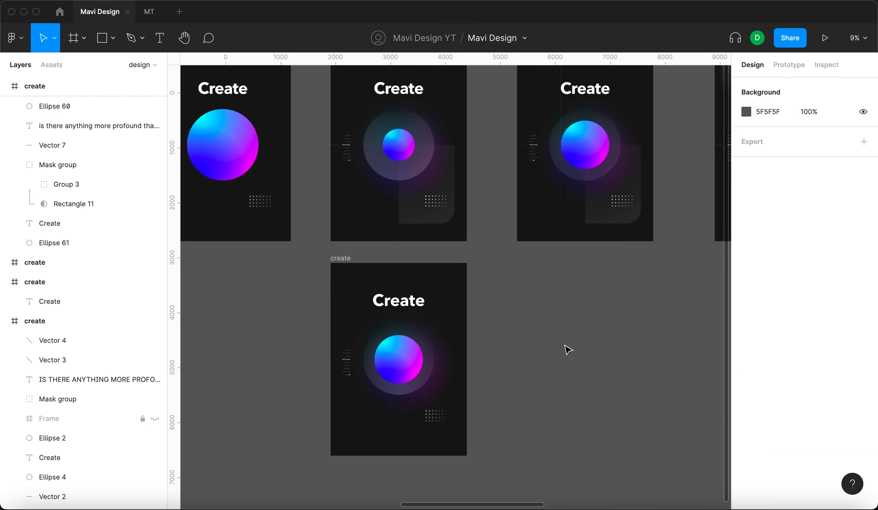
scroll(443, 163, up, 3)
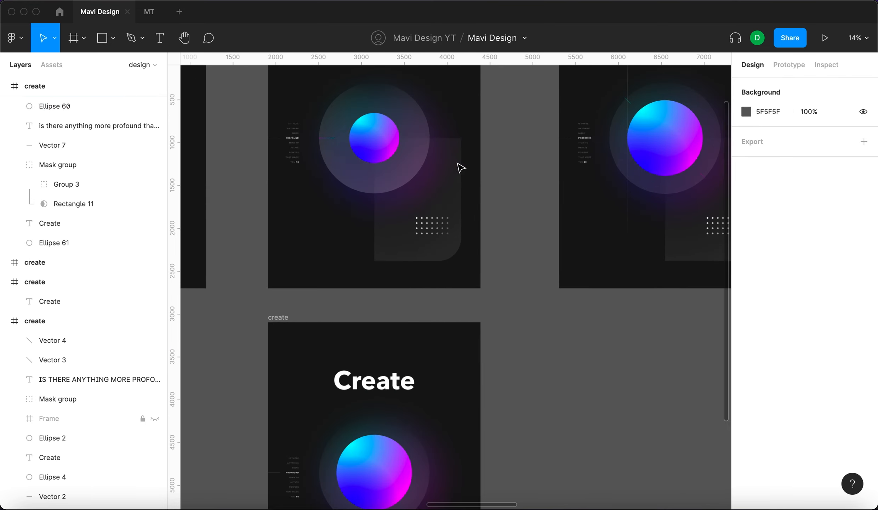
Draw a square about 1538 px wide on the empty canvas beside the lower poster and set its width to 1013.
click(465, 230)
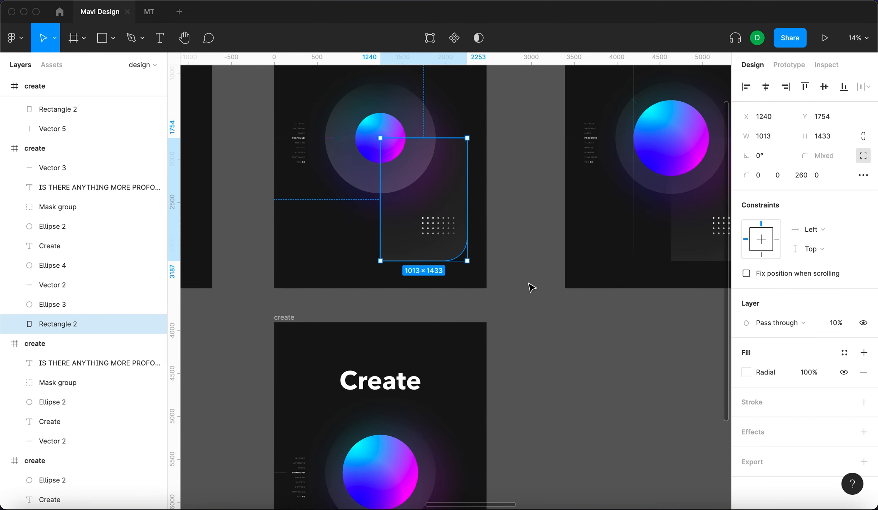
click(113, 46)
mouse_move(543, 297)
mouse_down()
mouse_move(637, 418)
mouse_move(675, 427)
mouse_up()
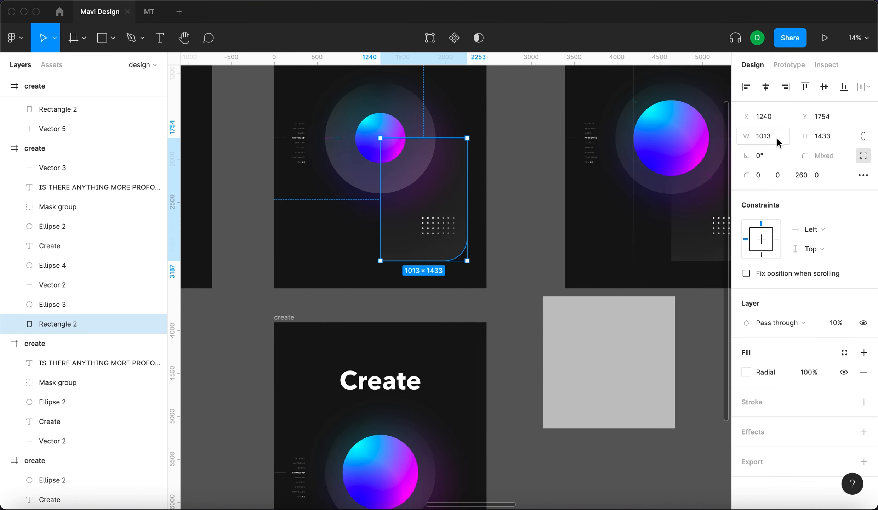
click(626, 383)
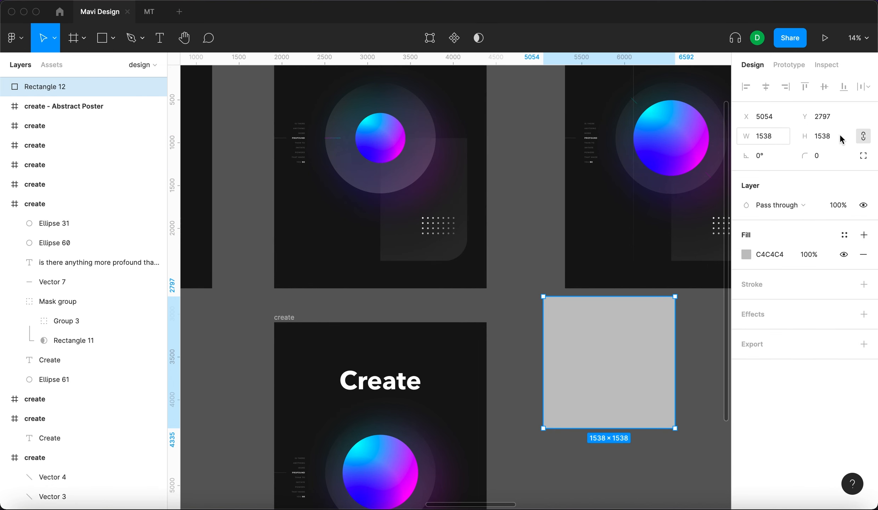
click(764, 133)
text(1013)
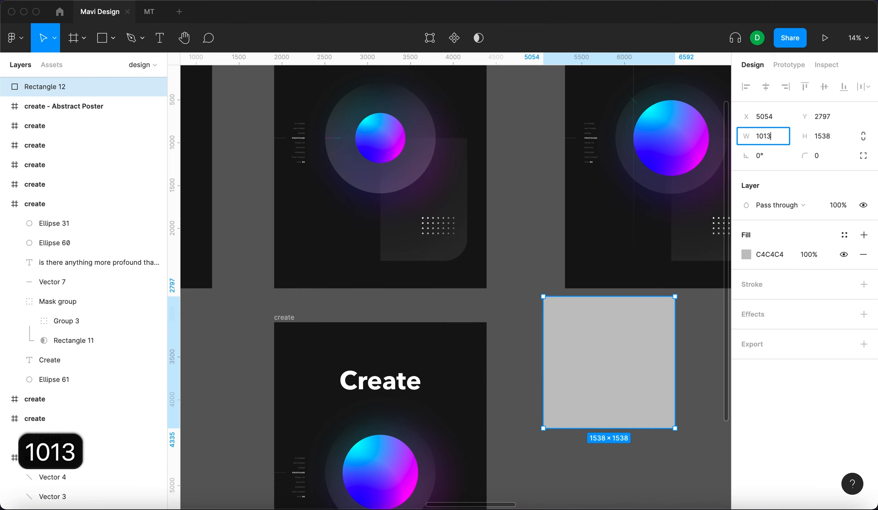
key(Return)
Check the translucent rounded shape's size in the reference poster and set the new rectangle's height to 1433.
click(431, 182)
click(458, 193)
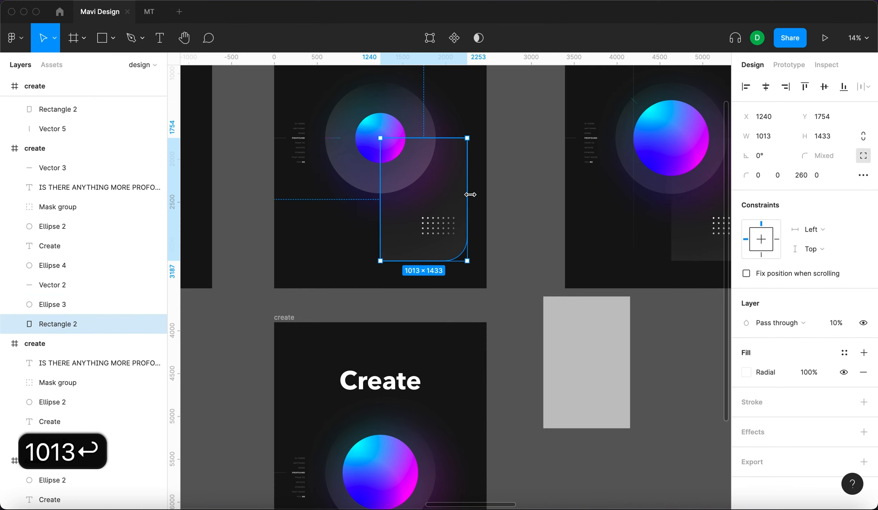
click(613, 336)
double_click(820, 136)
text(1433)
key(Return)
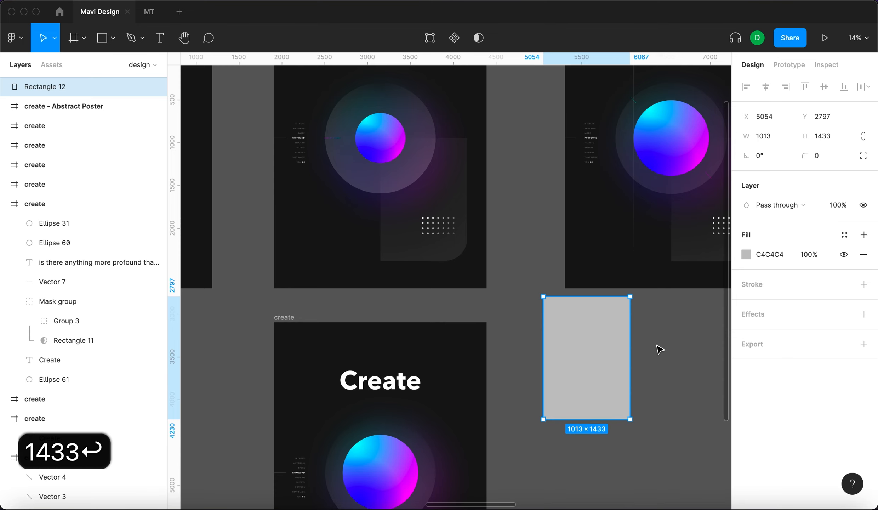
Move the rectangle level with the lower poster's top edge and round only its bottom-right corner with a 260 radius.
click(659, 350)
drag(600, 347, 581, 373)
click(449, 257)
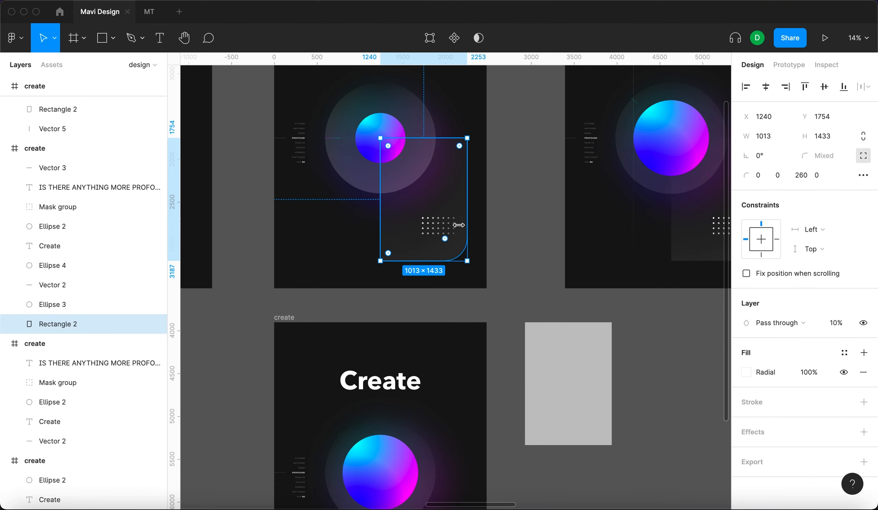
click(598, 346)
click(862, 157)
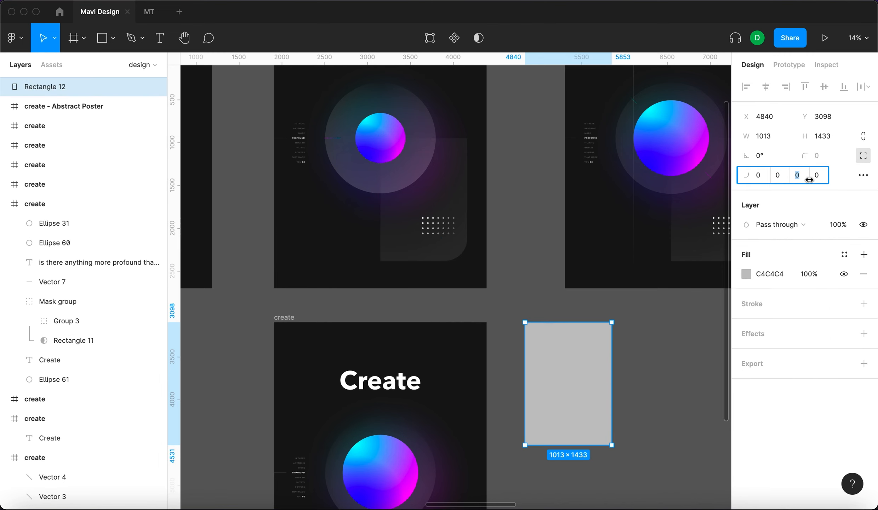
text(260)
key(Return)
click(707, 418)
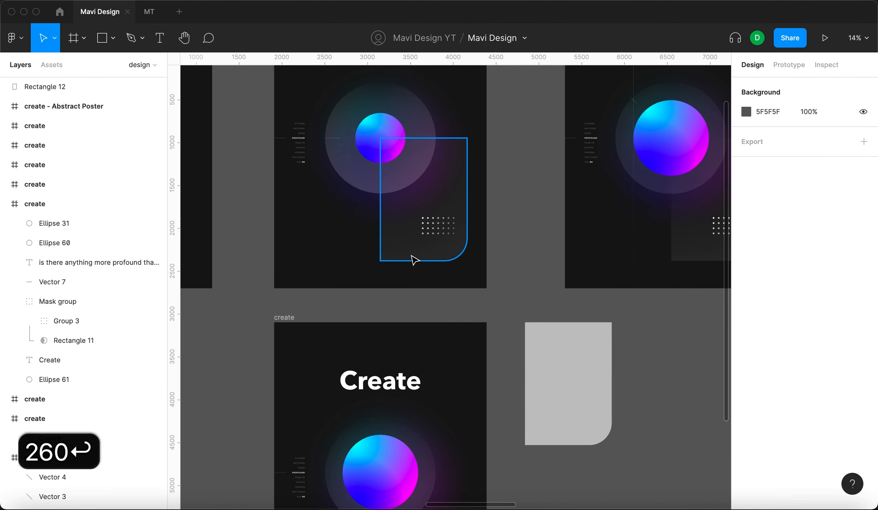
Examine the radial fill's color stops and their opacities on the rounded shape in the reference poster above.
click(414, 260)
click(747, 368)
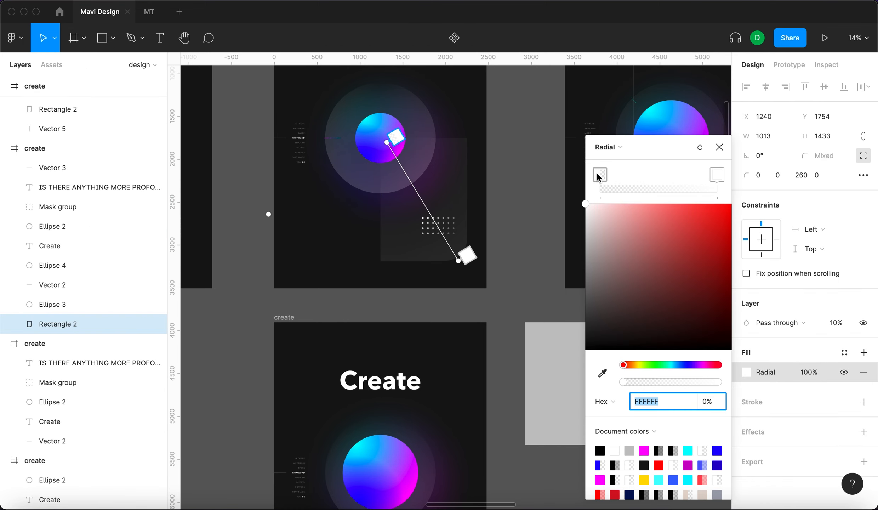
click(607, 175)
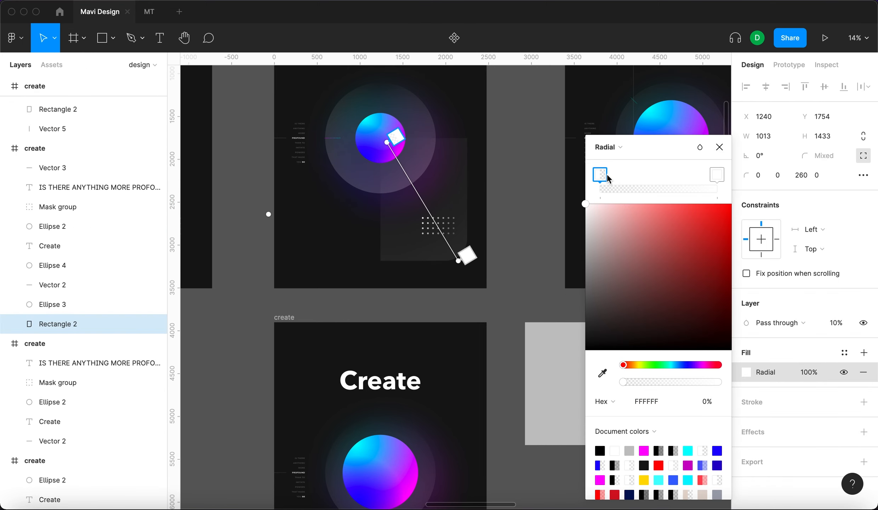
click(714, 174)
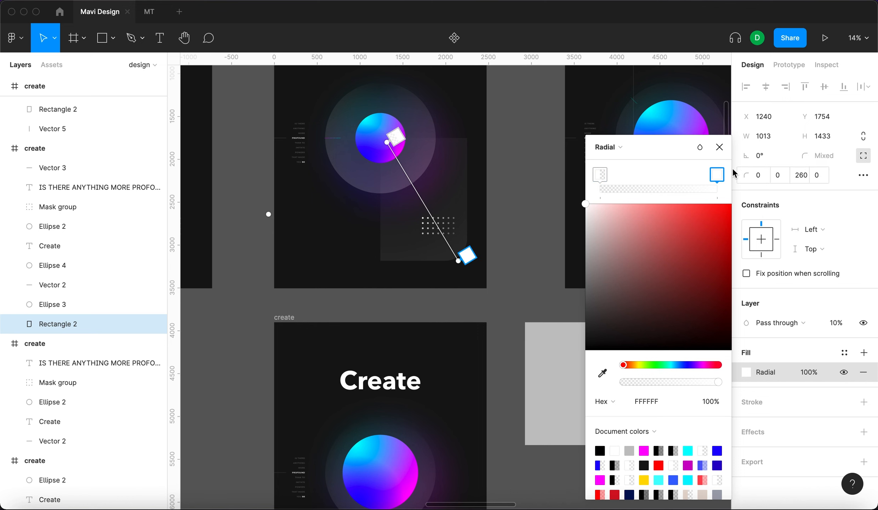
click(719, 147)
Change the new rectangle's fill to a radial gradient with both stops FFFFFF, one at 100% and the other at 0% opacity.
click(602, 388)
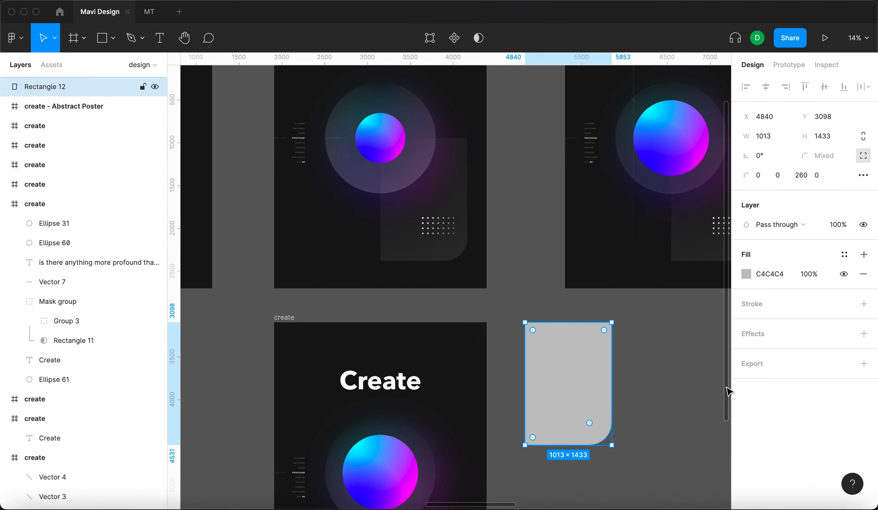
click(746, 274)
click(603, 190)
click(619, 220)
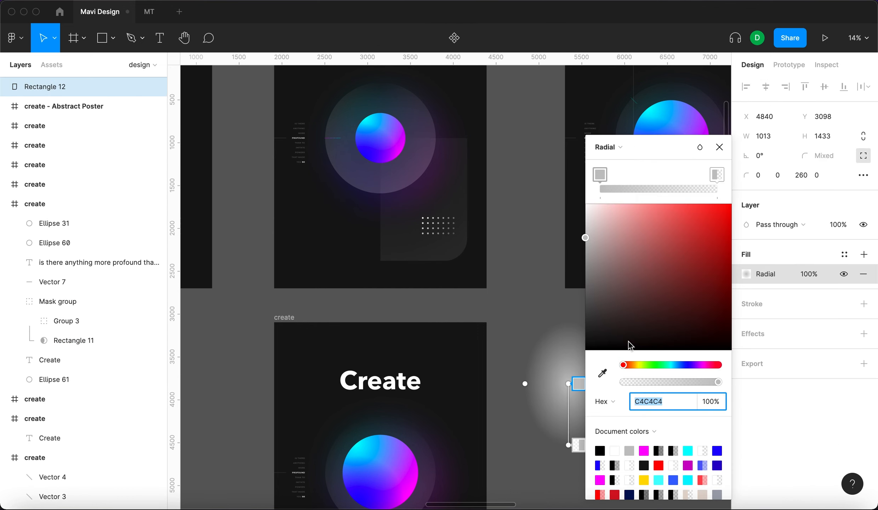
scroll(485, 389, right, 3)
scroll(485, 389, down, 2)
drag(608, 239, 567, 175)
click(714, 171)
drag(590, 236, 537, 180)
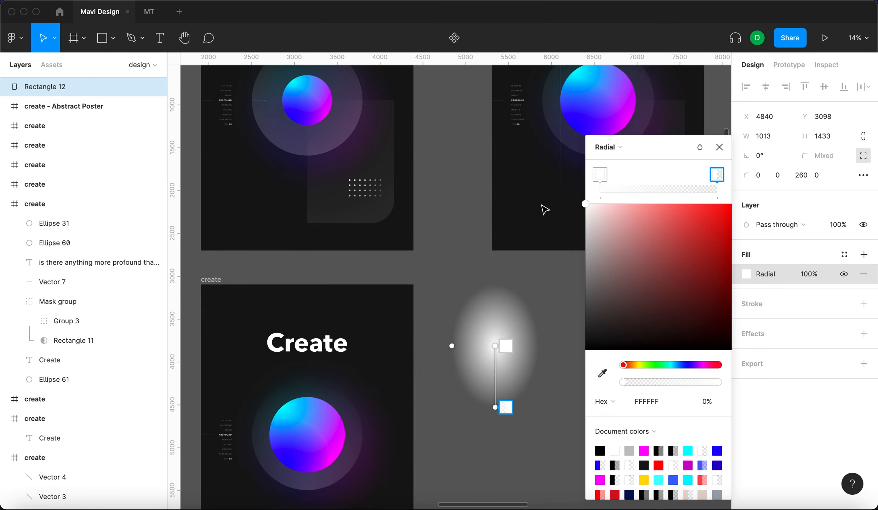
Stretch the radial gradient diagonally from the rectangle's rounded corner, opaque end, to just outside its top-left corner, transparent end.
drag(448, 345, 434, 345)
drag(495, 345, 447, 280)
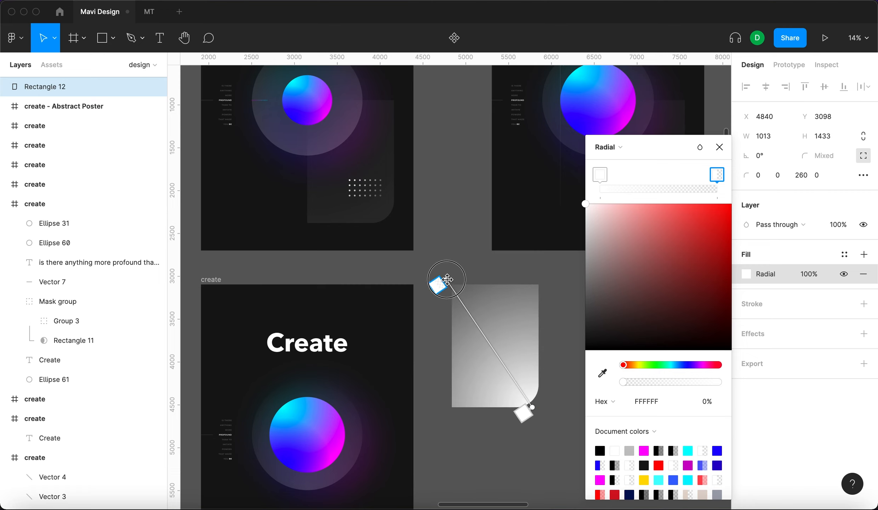
click(722, 155)
Set the rounded rectangle's layer opacity to 10%.
click(808, 274)
text(10)
key(Return)
click(608, 358)
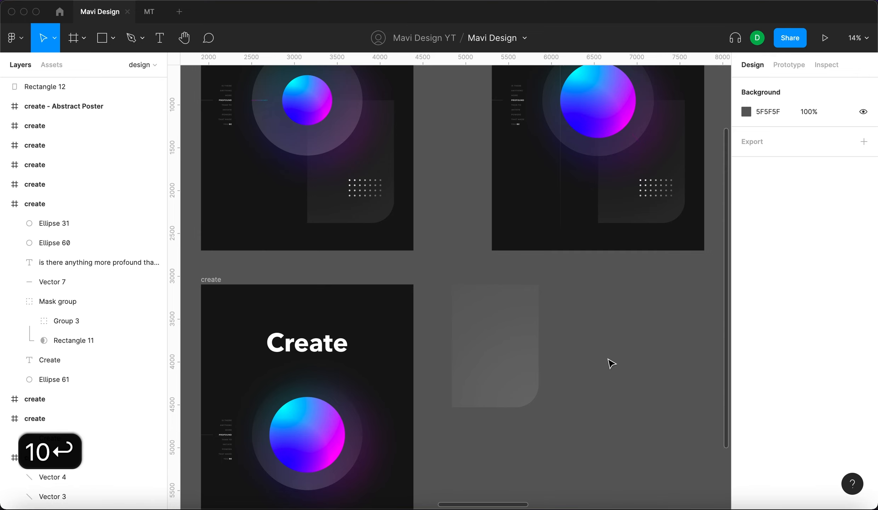
Examine where the rounded shape's top-left corner sits relative to the circles in the reference poster.
scroll(602, 368, down, 5)
scroll(602, 368, left, 4)
click(588, 285)
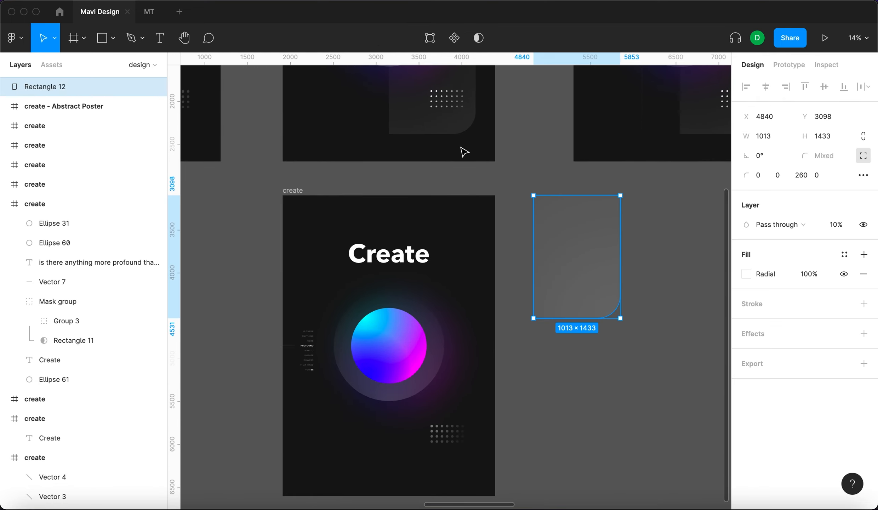
click(460, 127)
scroll(485, 156, up, 3)
scroll(485, 156, left, 2)
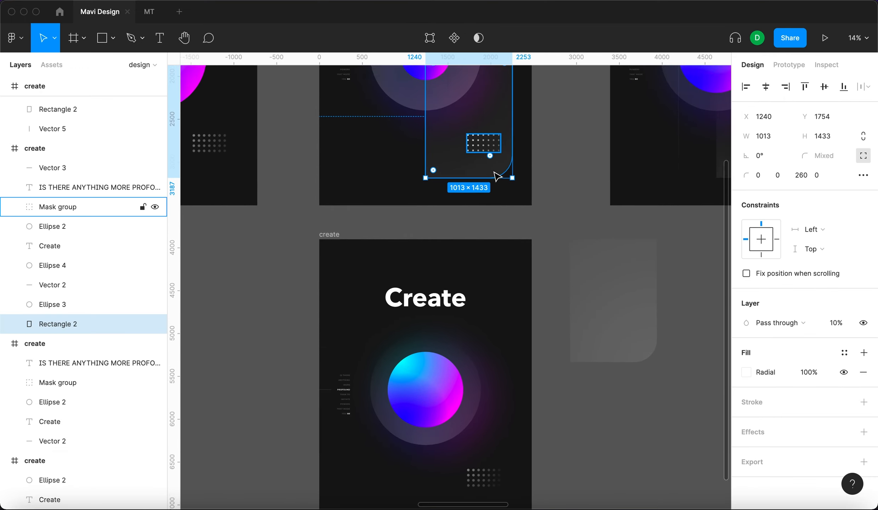
scroll(492, 172, up, 10)
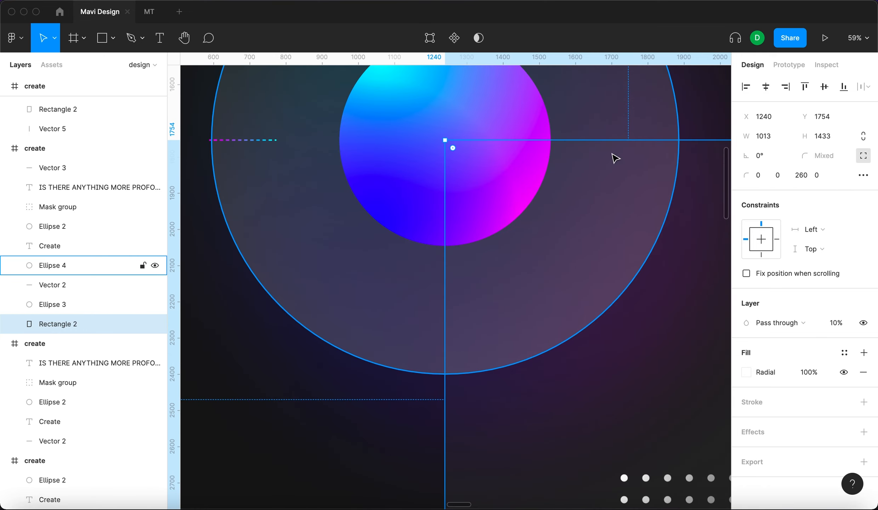
scroll(469, 136, up, 1)
scroll(469, 136, left, 1)
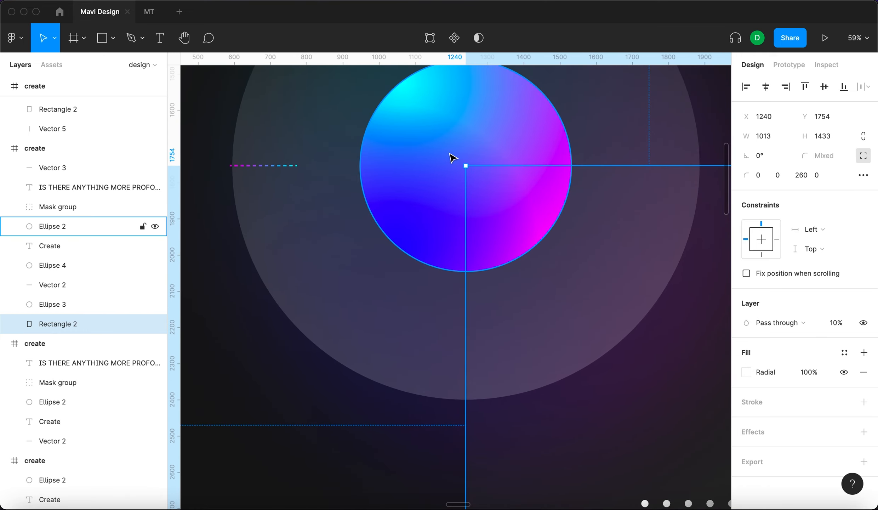
scroll(499, 159, up, 1)
scroll(499, 159, left, 1)
Move the rounded rectangle into the lower poster with its top-left corner at the circles' center, at X 1241, Y 1755.
scroll(472, 152, down, 10)
alt+drag(495, 181, 491, 348)
scroll(495, 324, up, 10)
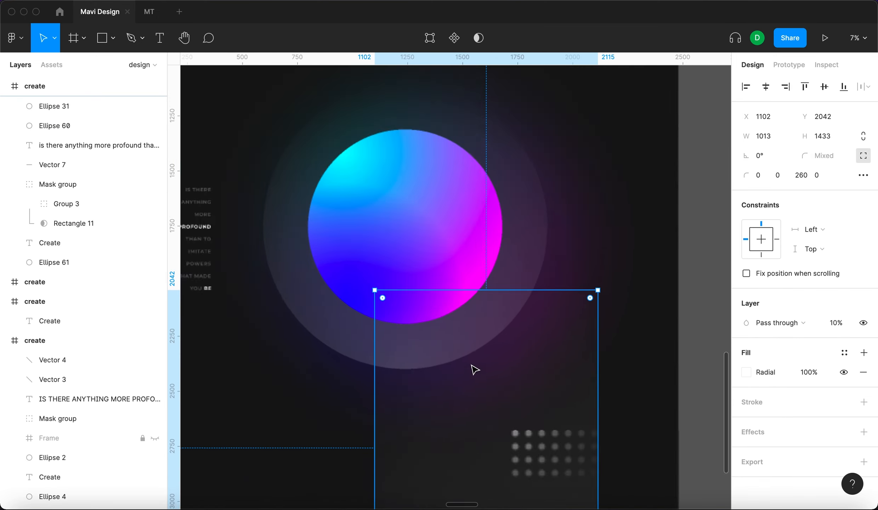
drag(476, 362, 568, 185)
scroll(540, 218, down, 8)
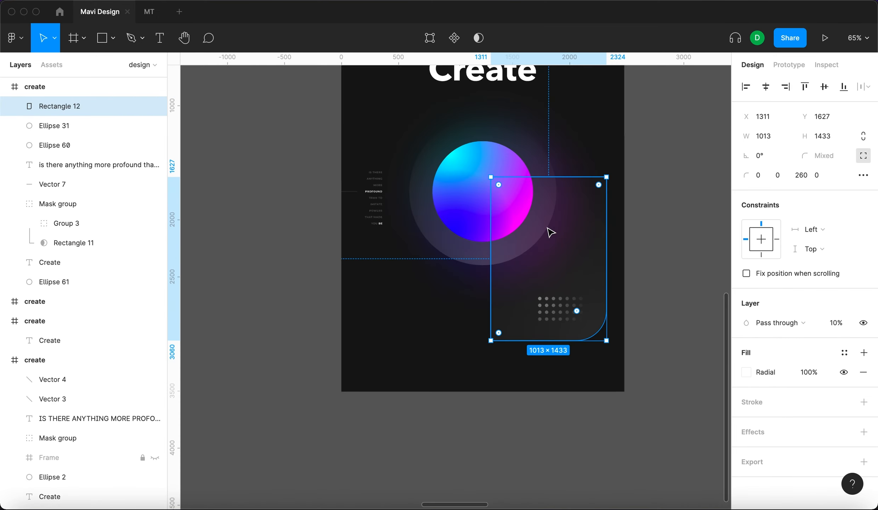
scroll(529, 218, up, 7)
scroll(611, 248, up, 3)
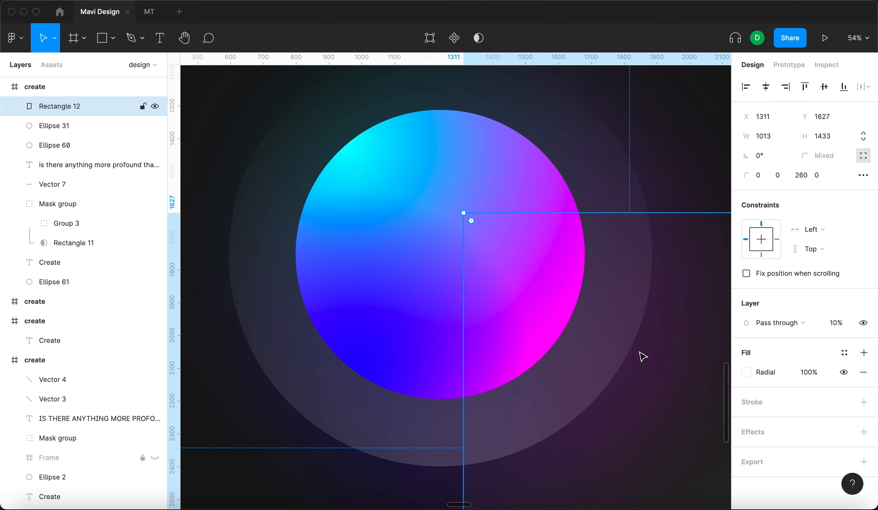
drag(636, 387, 636, 415)
scroll(627, 410, down, 5)
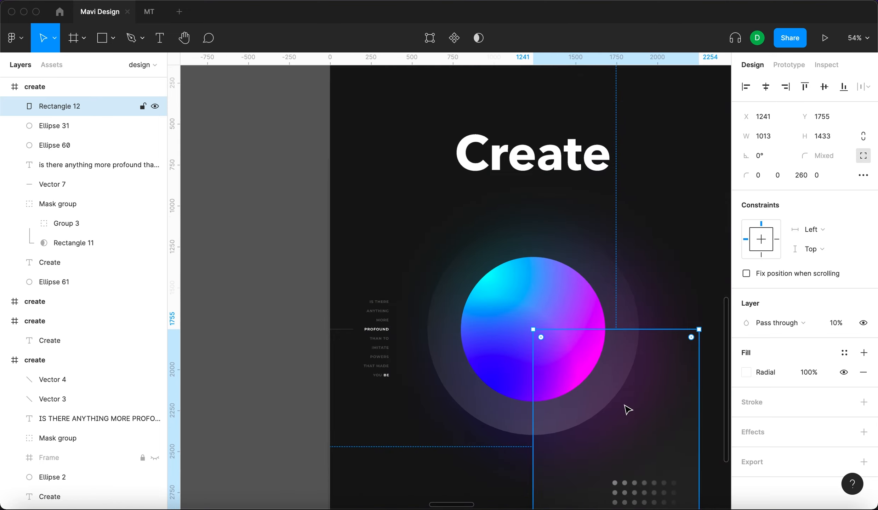
Send the rounded rectangle backward to the bottom of the poster's layer order, behind the circles and the glow.
key(super+bracketleft)
key(super+bracketleft)
key(super+bracketleft)
key(super+bracketleft)
key(super+bracketleft)
key(super+bracketleft)
key(super+bracketleft)
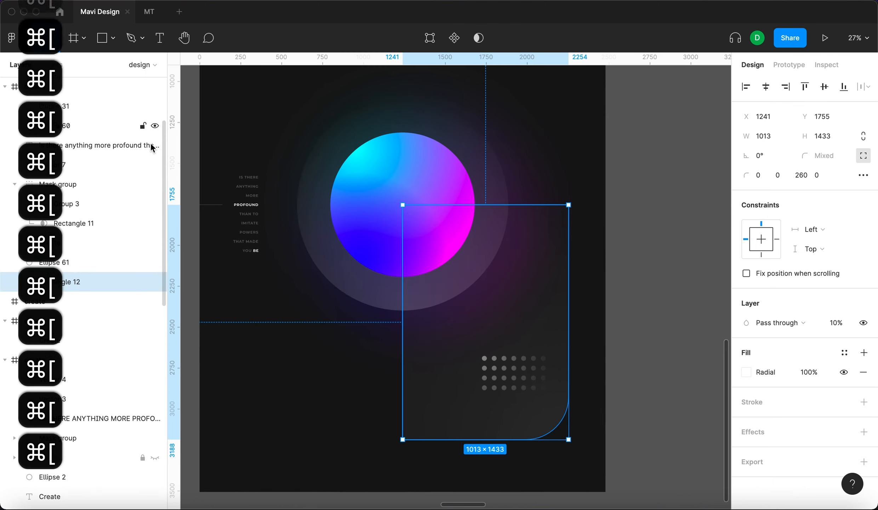
key(alt+super+bracketleft)
key(alt+super+bracketleft)
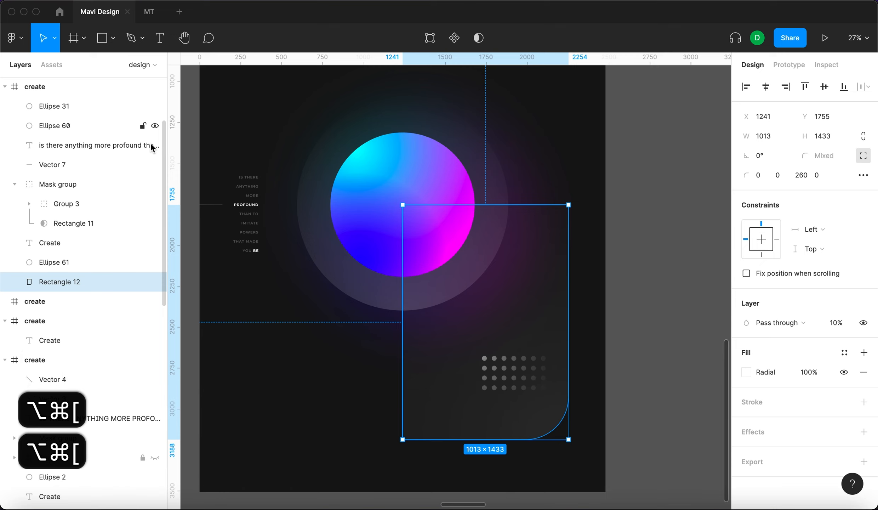
click(486, 370)
click(676, 335)
Move the rebuilt poster directly below the reference poster with the larger gradient circle and thin vertical line.
scroll(676, 334, down, 6)
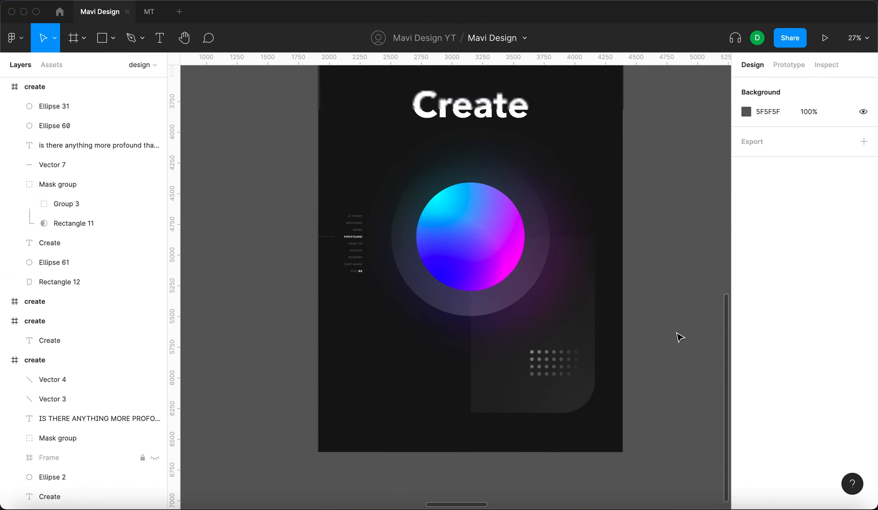
key(shift+super+z)
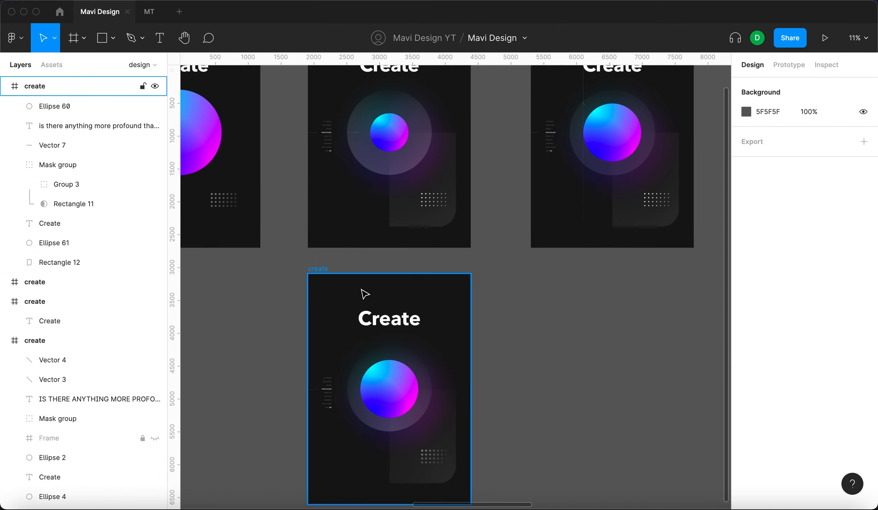
scroll(446, 337, up, 2)
scroll(445, 331, up, 1)
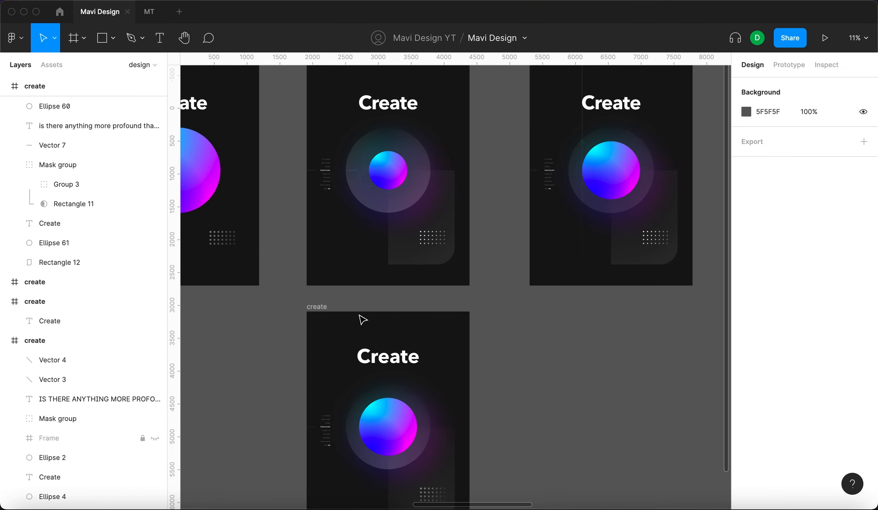
drag(315, 308, 538, 304)
click(468, 347)
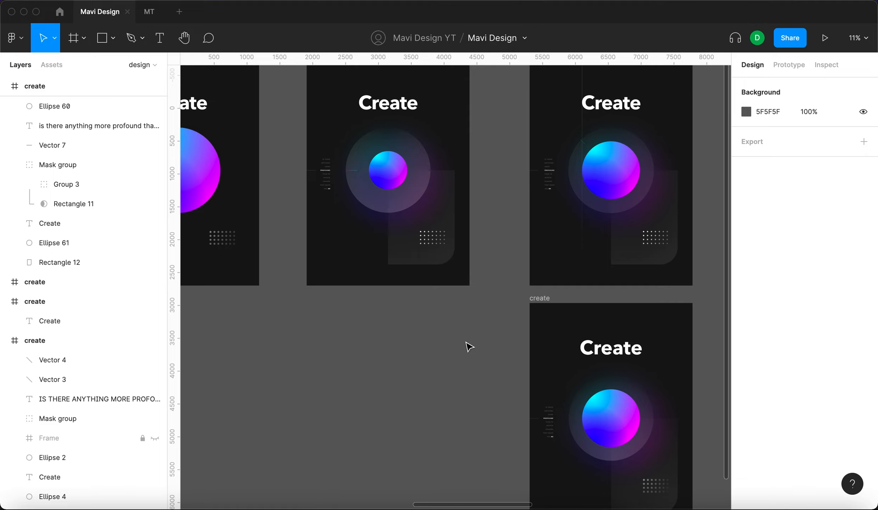
Select the frame of the reference poster with the small gradient circle.
scroll(468, 347, down, 3)
scroll(468, 347, right, 3)
scroll(669, 290, up, 5)
scroll(667, 290, left, 1)
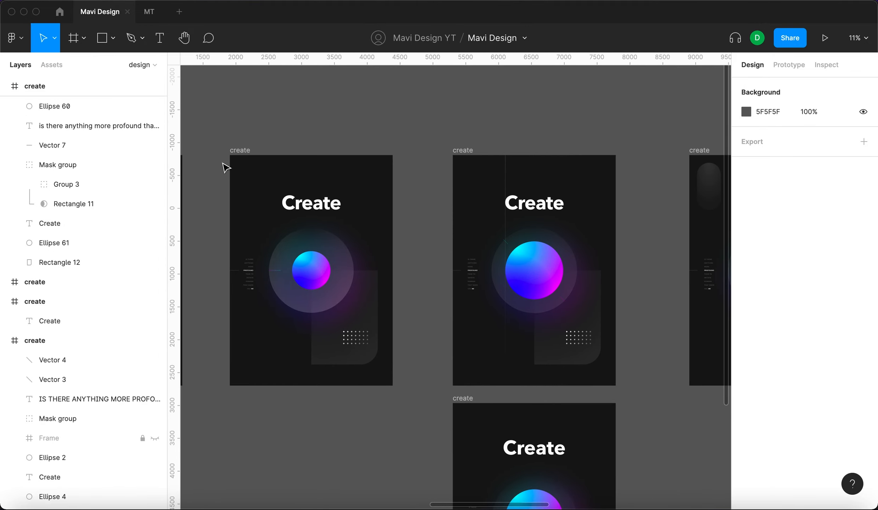
click(239, 152)
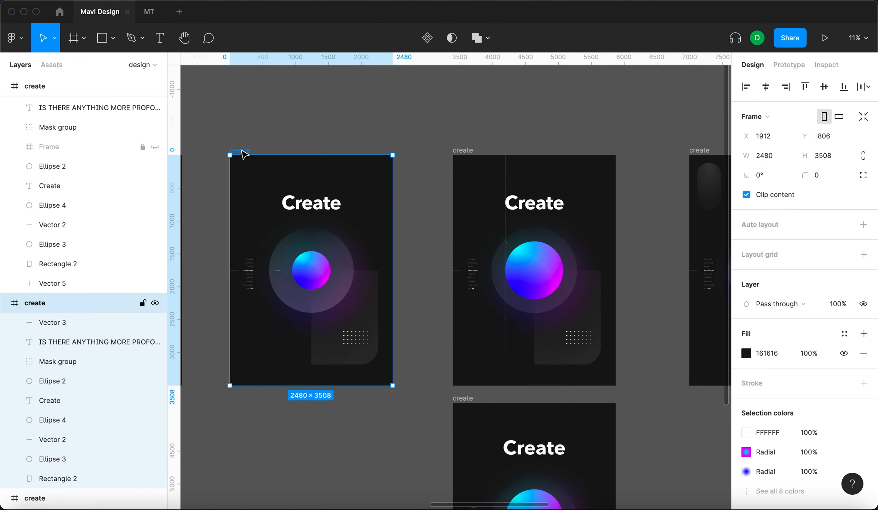
Examine the thin vertical line and its stroke settings on the reference poster above the working poster.
click(652, 449)
click(470, 151)
scroll(506, 181, up, 5)
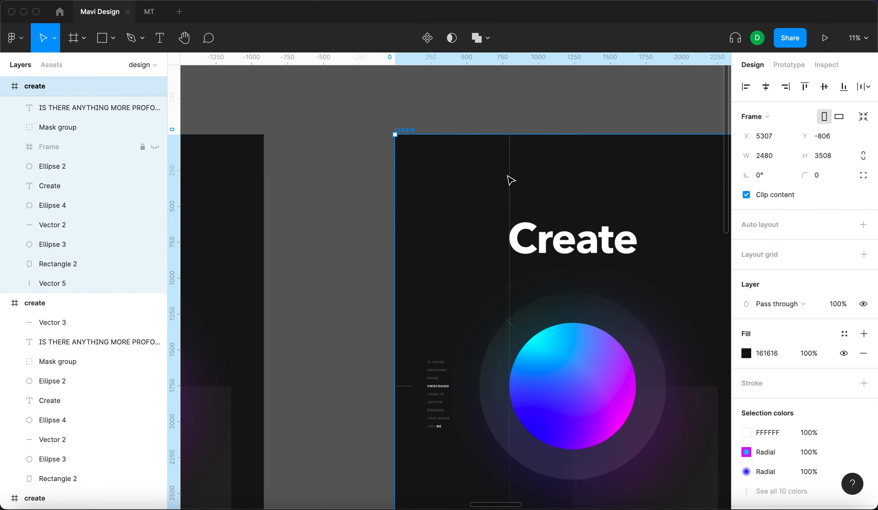
scroll(513, 177, up, 3)
click(511, 182)
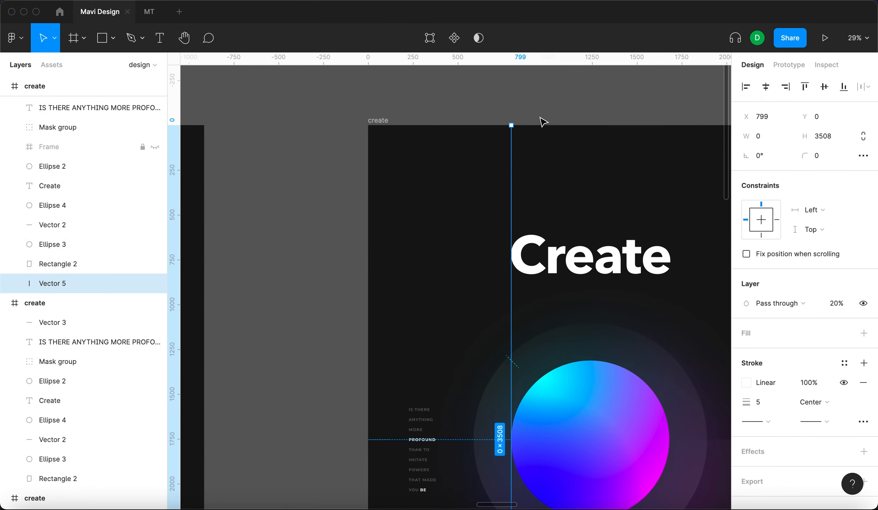
scroll(546, 208, down, 3)
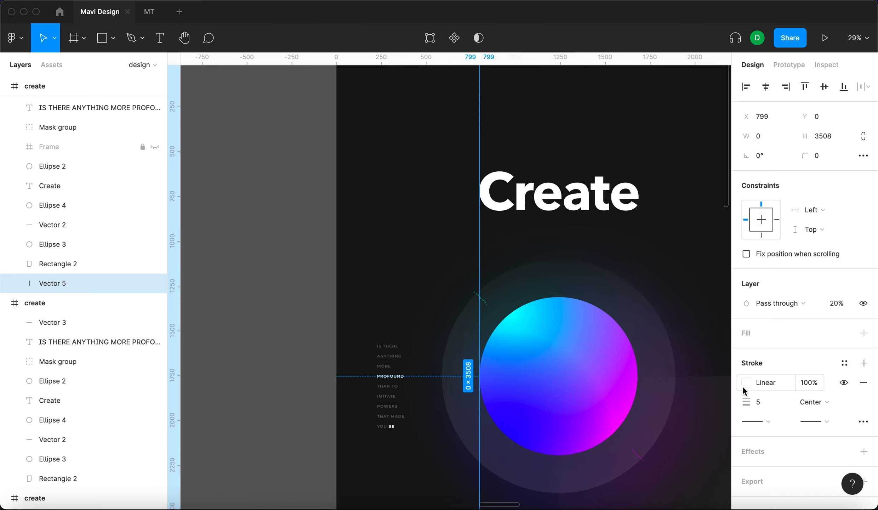
click(320, 211)
scroll(495, 117, down, 3)
scroll(497, 217, down, 5)
click(482, 345)
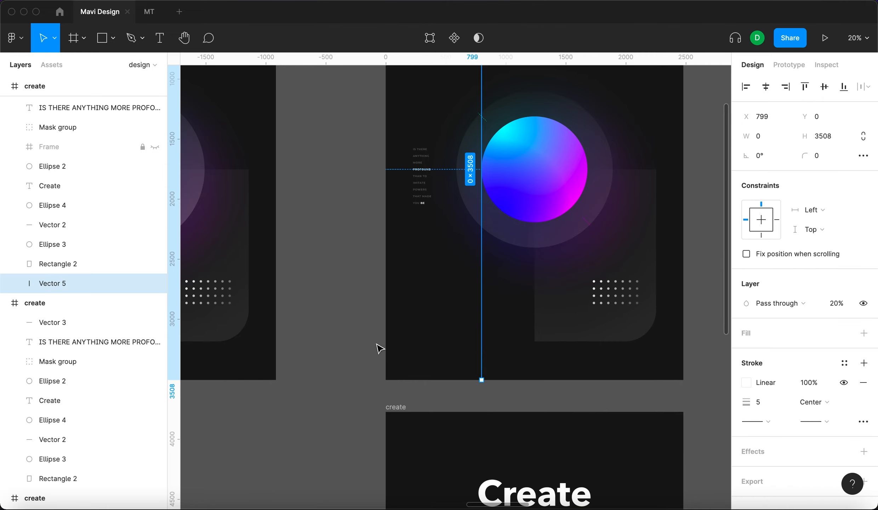
scroll(355, 348, down, 1)
click(355, 348)
scroll(356, 348, down, 3)
scroll(355, 347, down, 2)
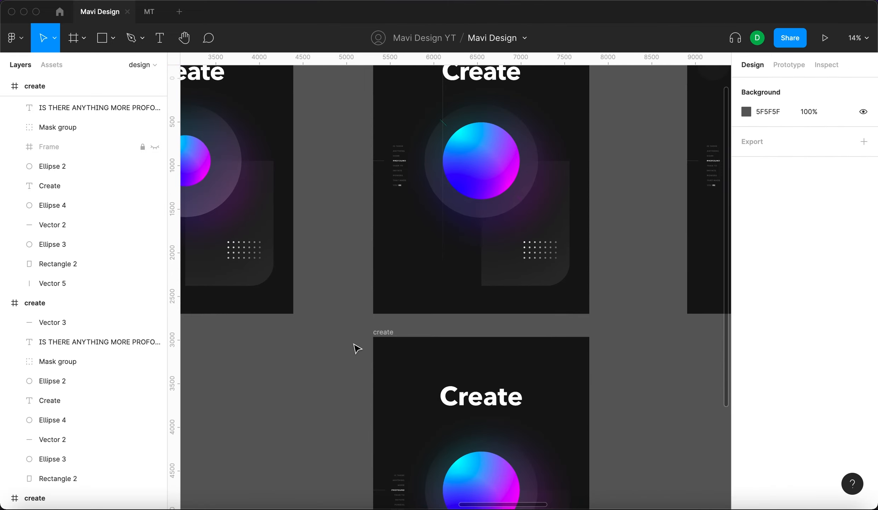
scroll(389, 287, up, 1)
scroll(393, 285, down, 3)
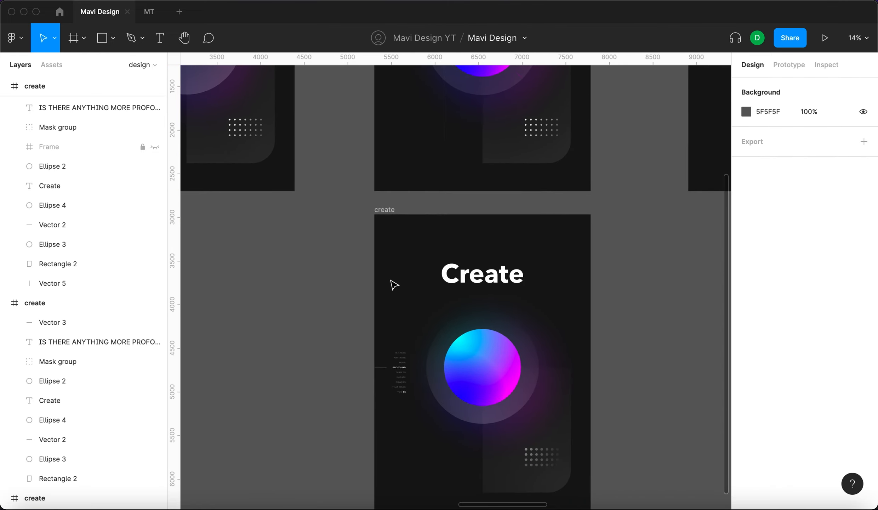
scroll(447, 209, up, 4)
click(462, 119)
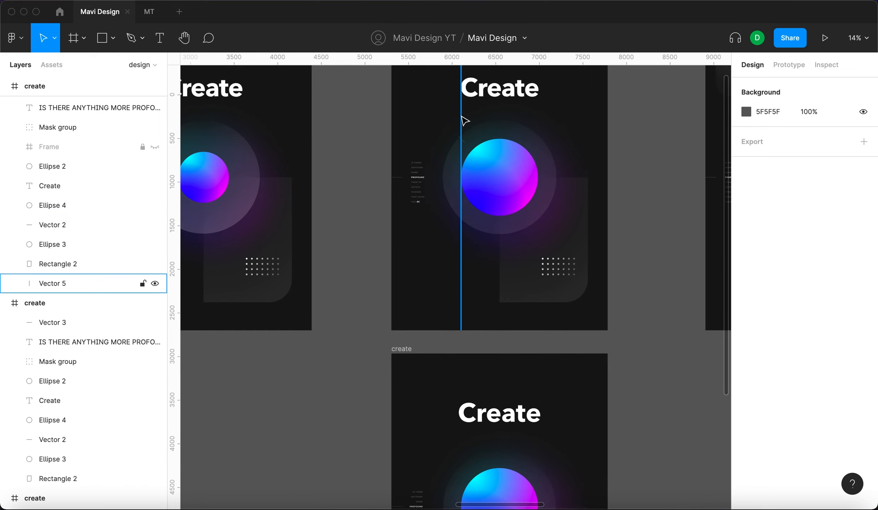
click(347, 322)
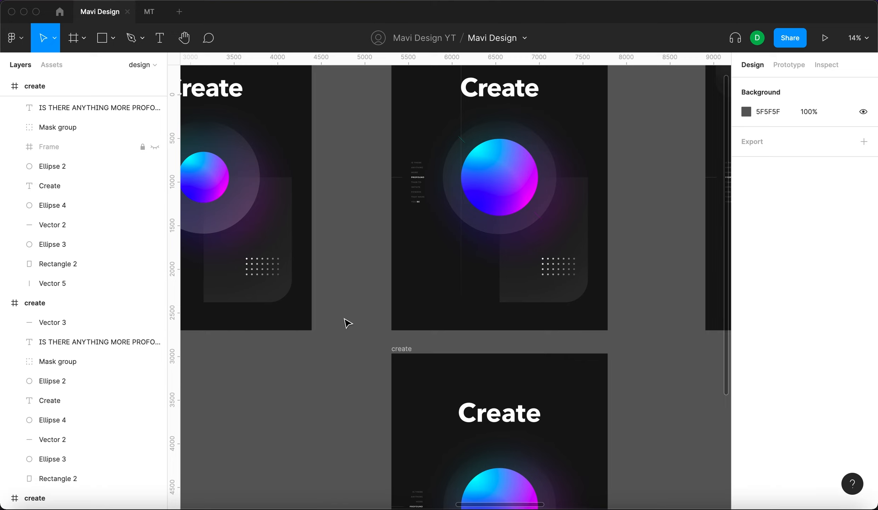
Draw a straight vertical line about 2643 px long beside the title on the lower poster with the Pen tool.
scroll(347, 322, down, 6)
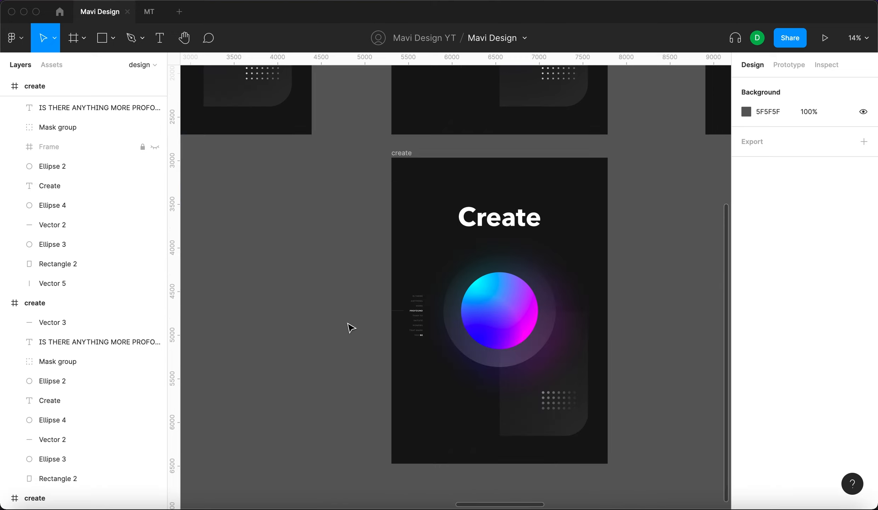
click(131, 37)
click(411, 157)
click(411, 388)
key(Return)
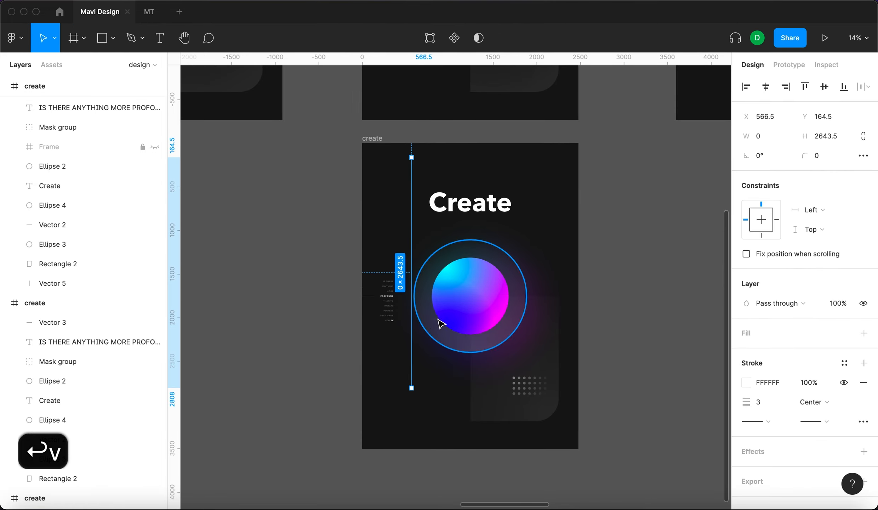
Set the new line's height to 3508 and align it to the poster's vertical centre.
click(369, 139)
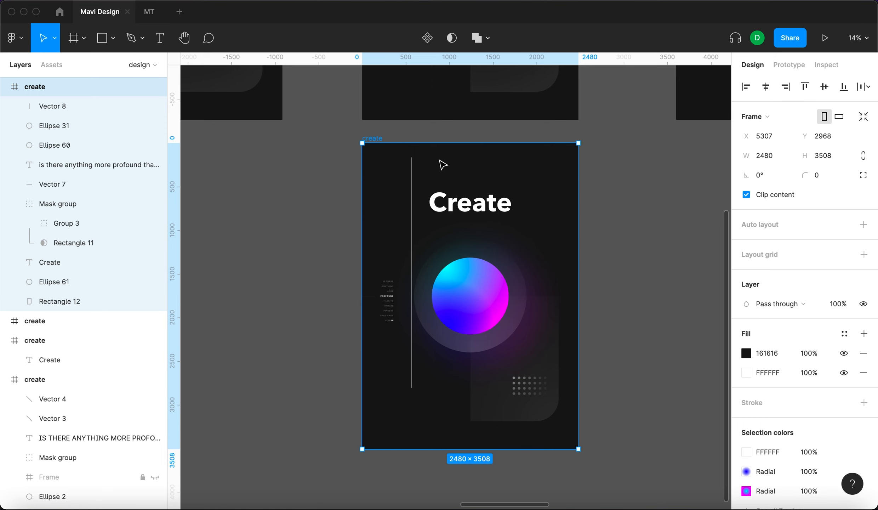
click(411, 173)
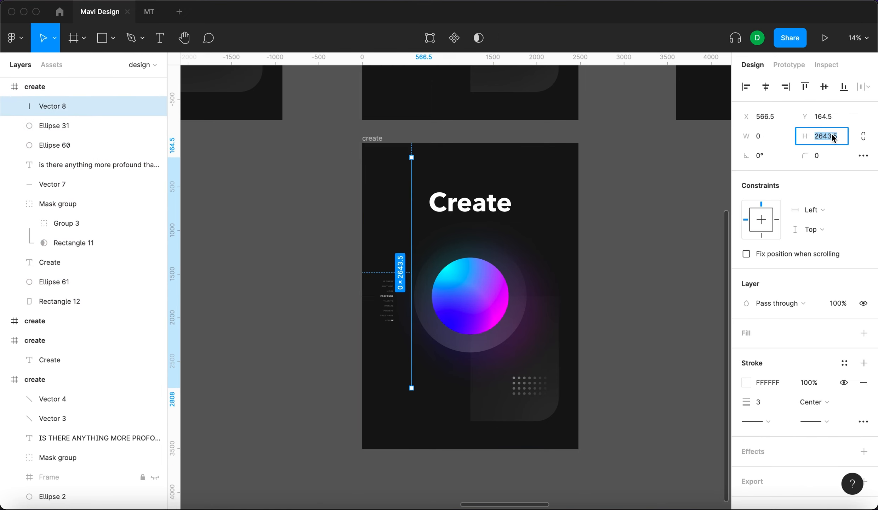
text(3508)
key(Return)
click(614, 218)
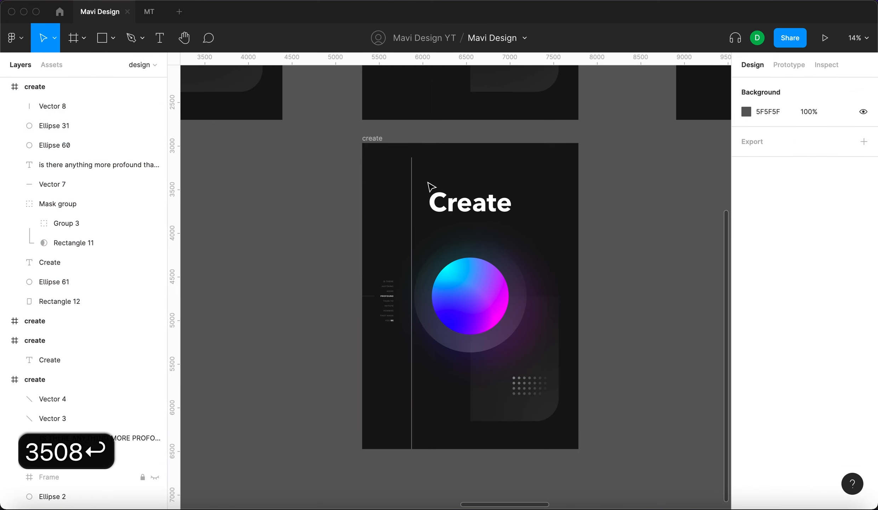
click(412, 182)
click(824, 86)
click(614, 198)
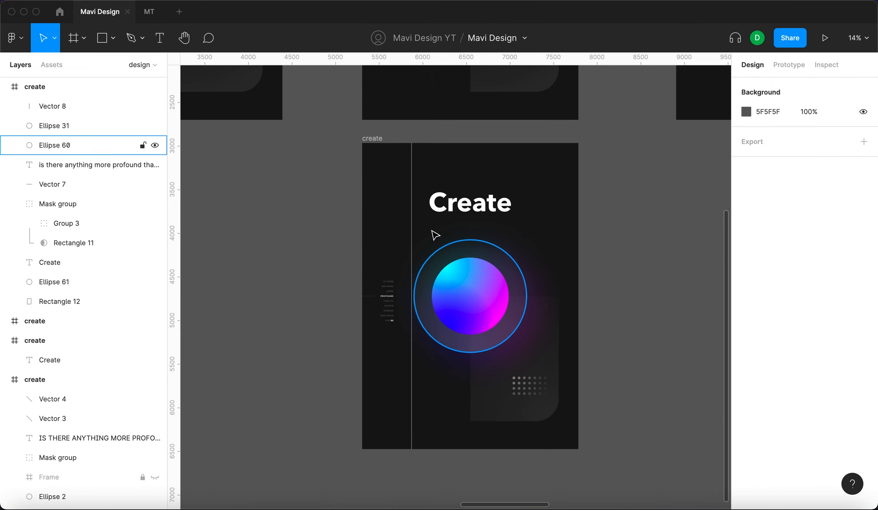
Set the stroke weight of the lower poster's full-height vertical line to 5.
click(412, 214)
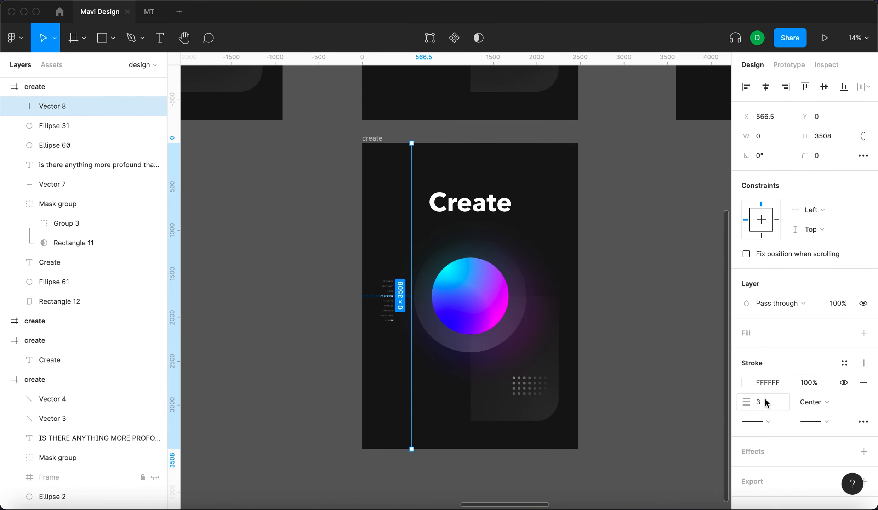
key(Up)
key(Up)
key(Return)
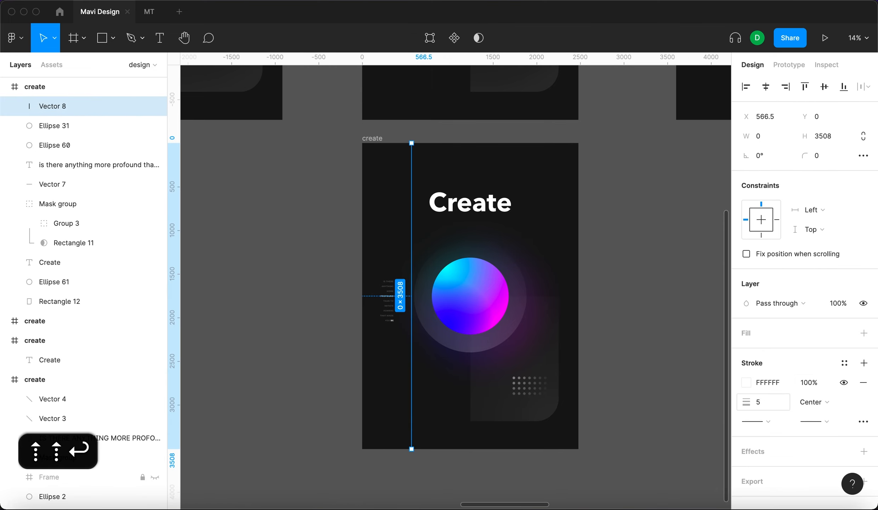
Change the line's stroke to a linear white gradient that fades to 0% opacity at the lower end.
click(746, 382)
click(601, 190)
click(618, 207)
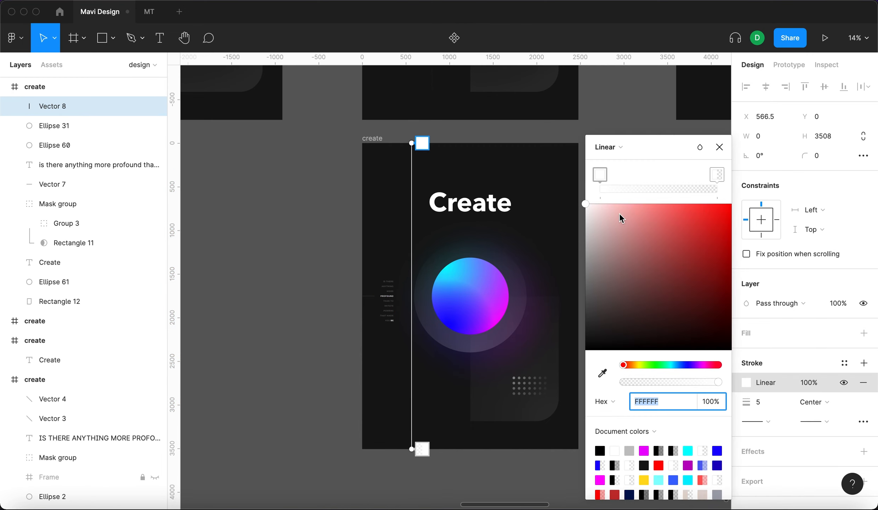
click(719, 174)
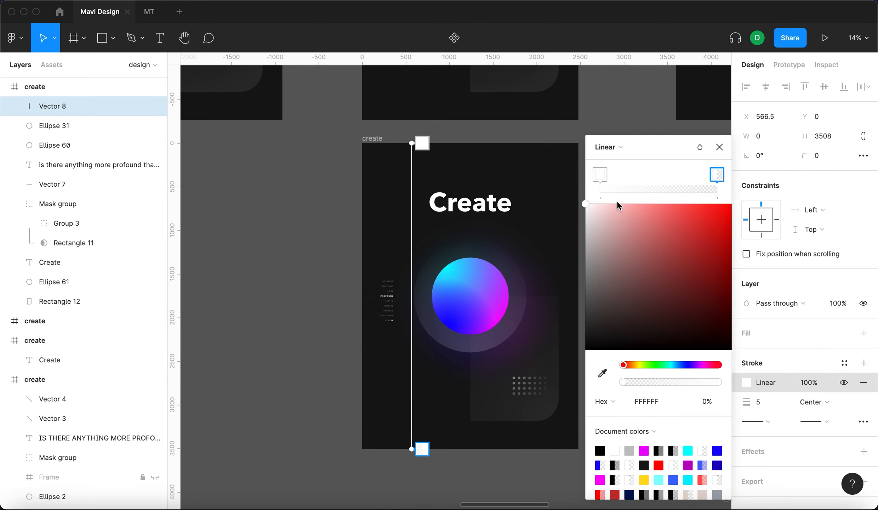
click(280, 231)
Check the reference line's layer opacity and set the lower poster's vertical line to 20% opacity.
scroll(298, 230, right, 10)
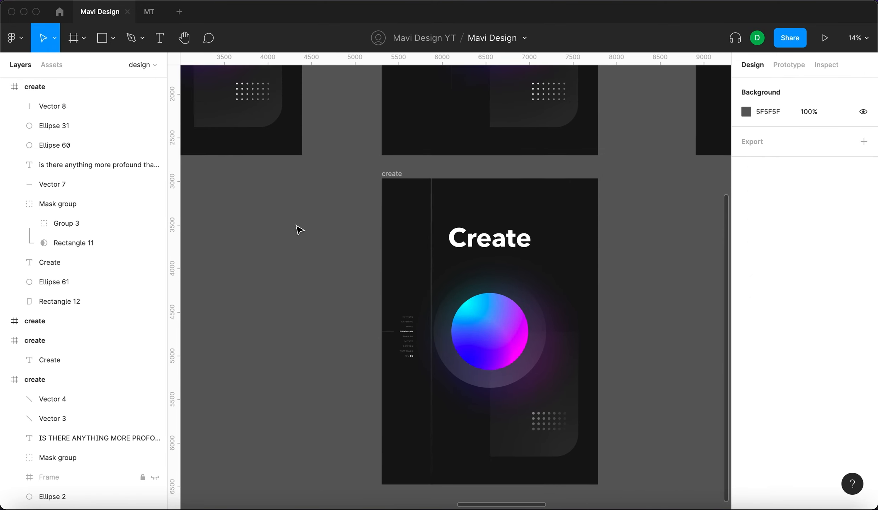
click(497, 155)
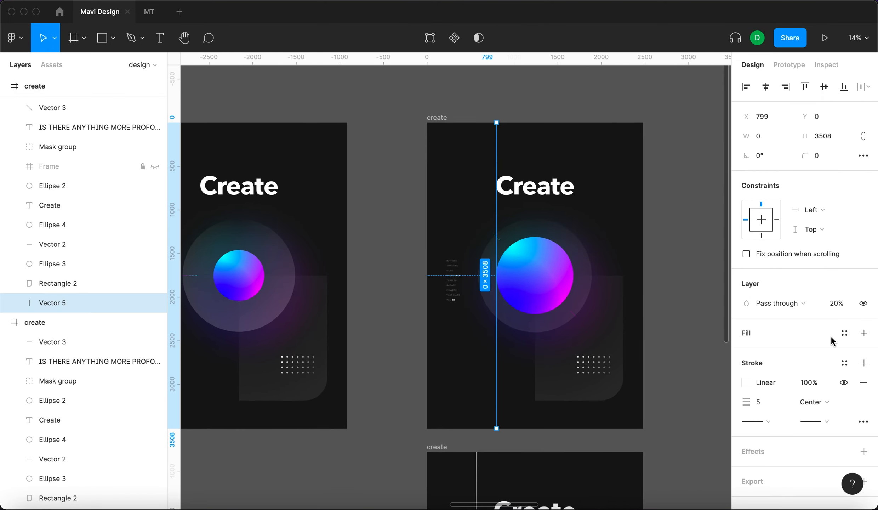
scroll(429, 350, down, 5)
click(378, 376)
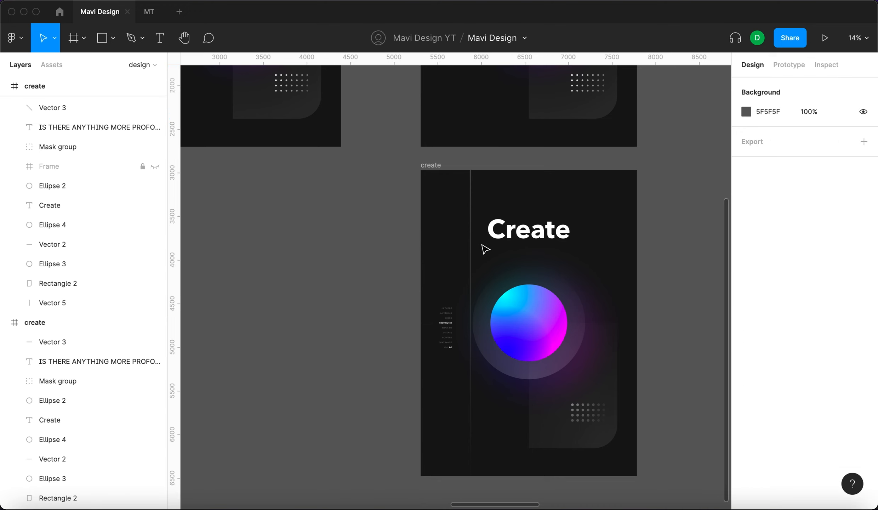
click(471, 247)
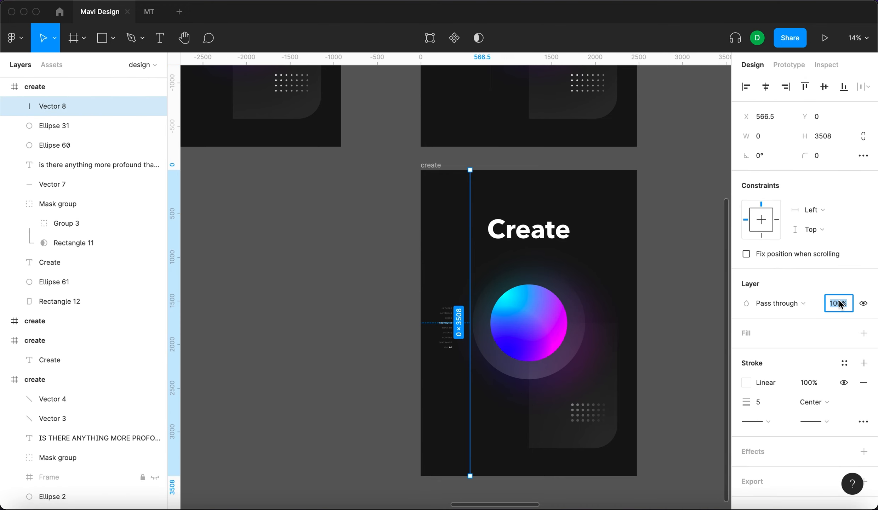
text(20)
key(Return)
click(408, 298)
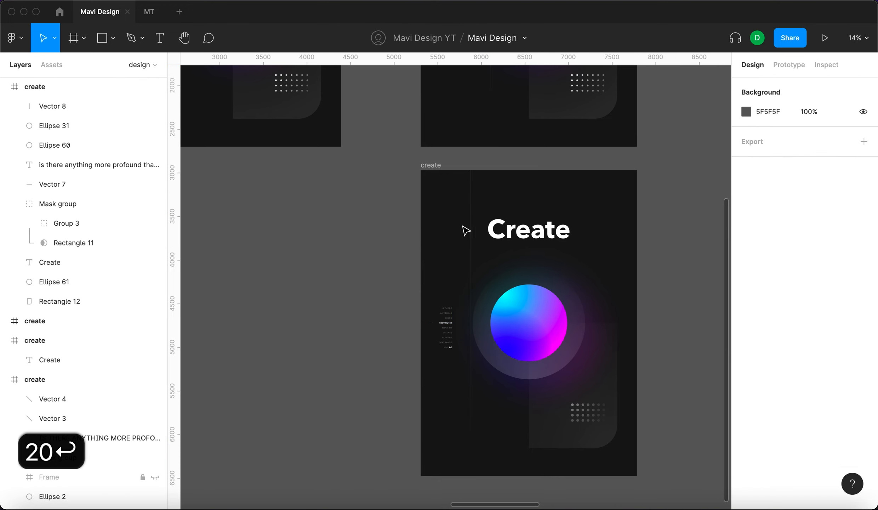
Move the vertical line to the gradient circle's left edge and centre the title horizontally in the poster.
drag(470, 230, 493, 224)
click(339, 238)
click(537, 223)
click(764, 89)
click(673, 220)
Compare the text settings of the Create title, including letter spacing, between the reference poster and the lower poster.
scroll(671, 222, up, 6)
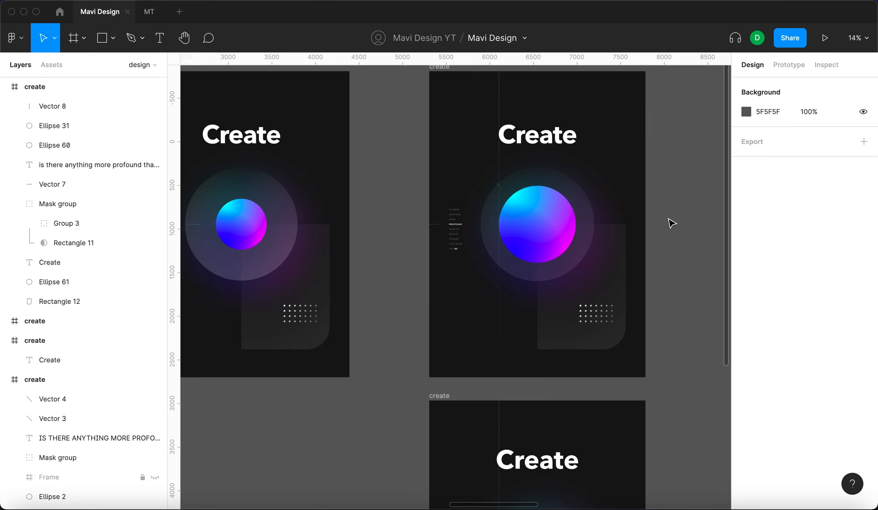
click(552, 141)
scroll(554, 135, down, 5)
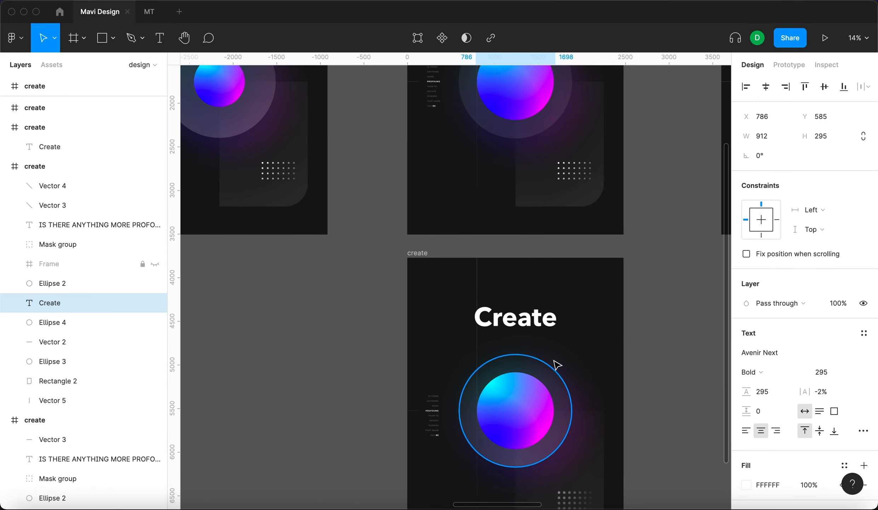
click(533, 317)
scroll(592, 335, up, 5)
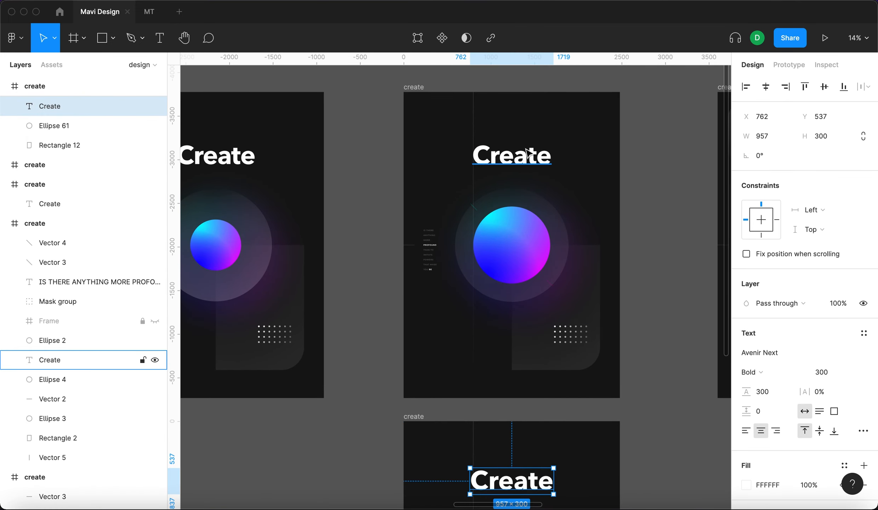
click(548, 169)
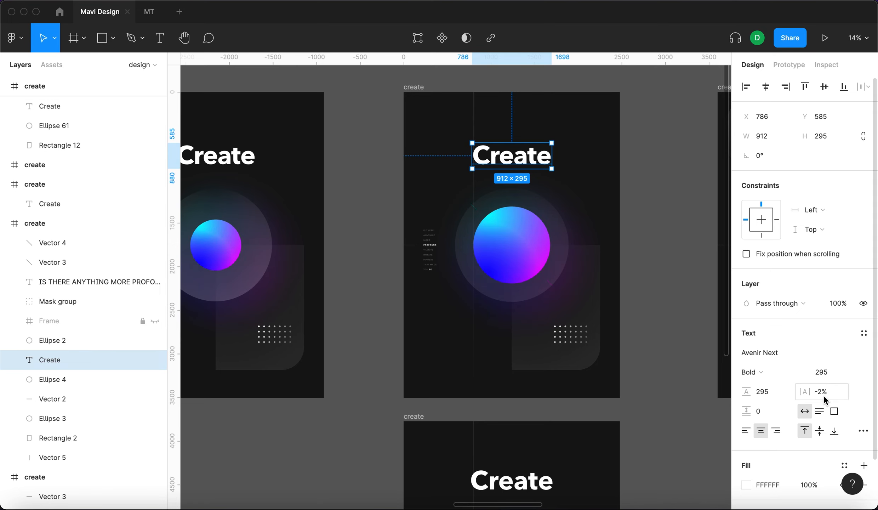
scroll(598, 417, down, 4)
click(545, 367)
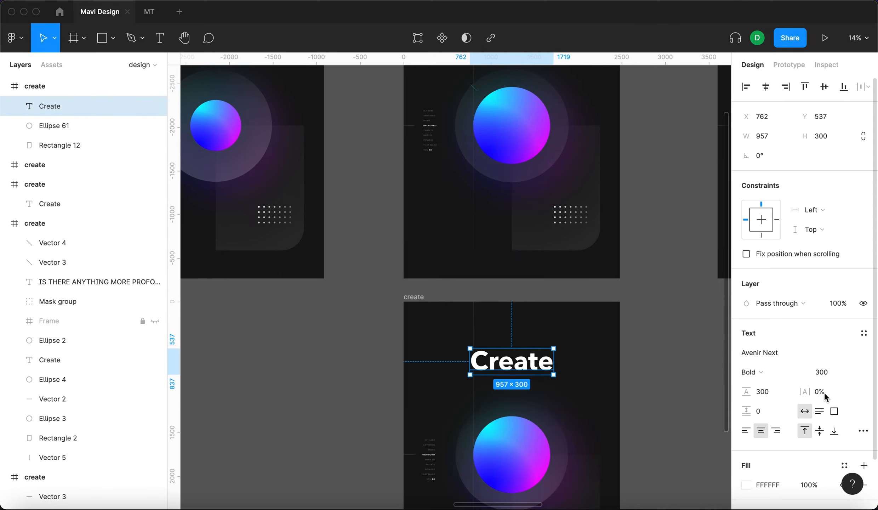
scroll(554, 261, up, 3)
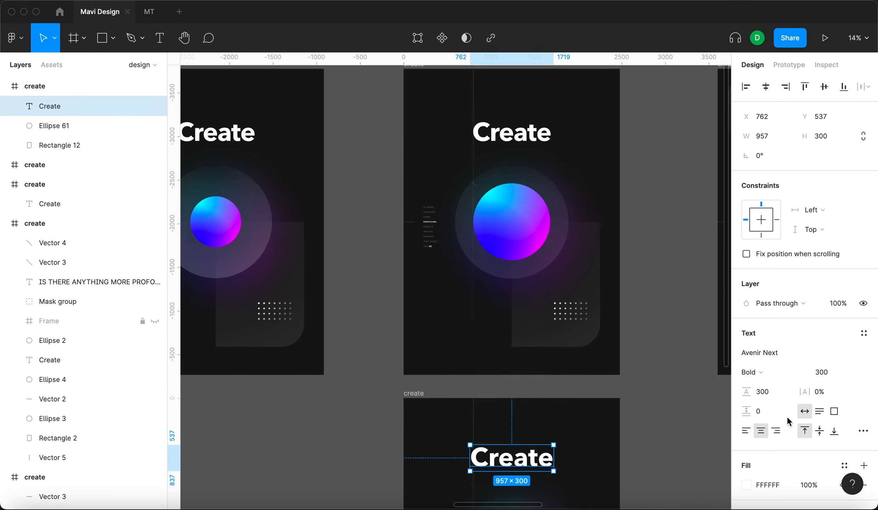
Try a letter spacing of -2% on the lower poster's Create title.
click(828, 396)
key(Down)
key(Down)
key(Return)
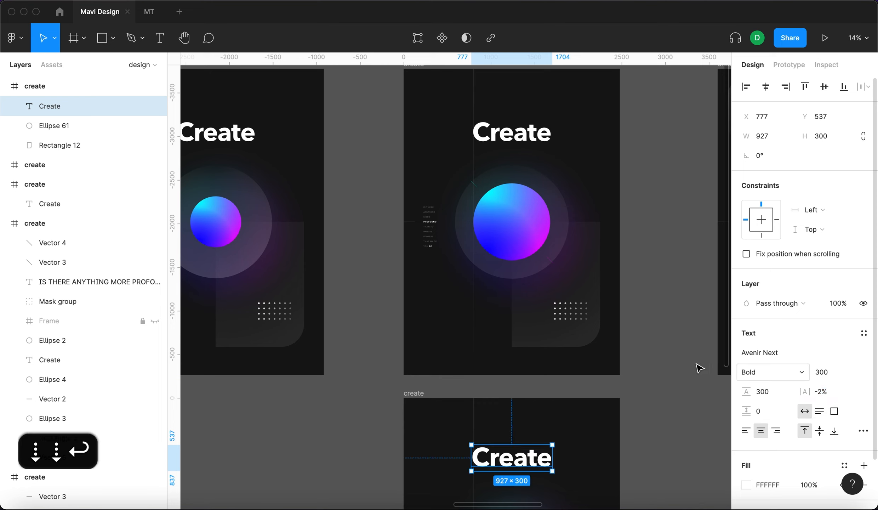
Return the lower poster's Create title to a letter spacing of 0%.
click(692, 381)
click(552, 460)
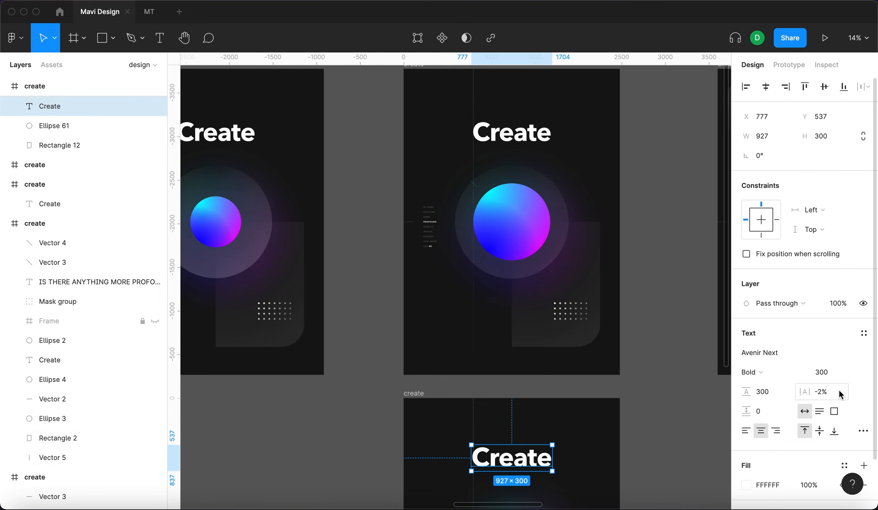
key(Up)
key(Up)
key(Up)
key(Down)
key(Return)
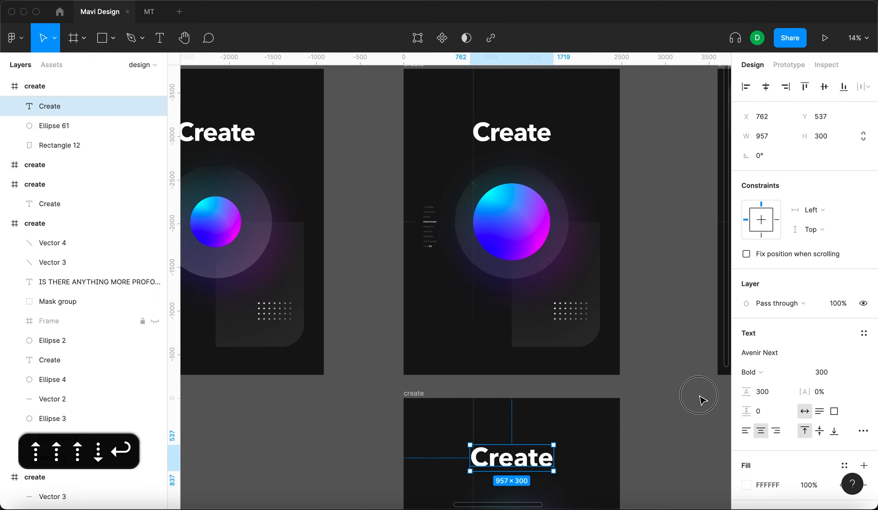
click(701, 400)
Compare how the title's first letter meets the vertical line on the lower poster and the reference poster.
scroll(703, 401, down, 3)
scroll(454, 374, up, 10)
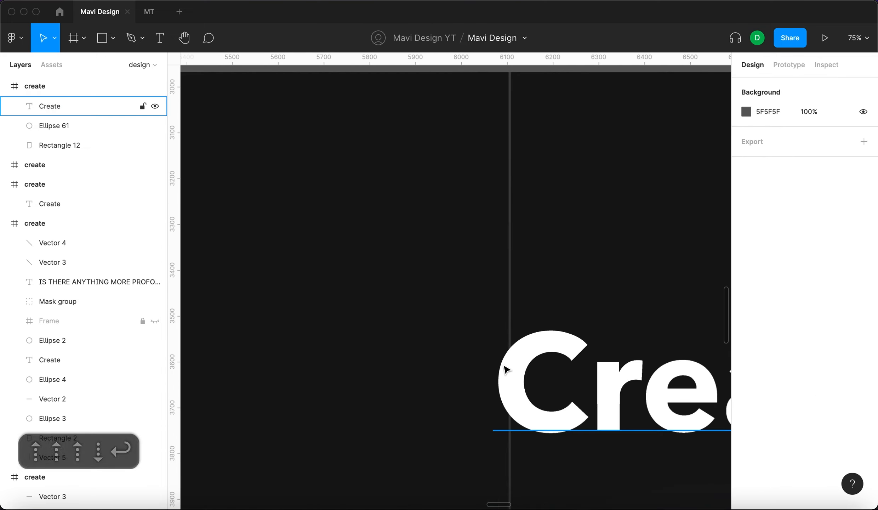
scroll(513, 345, down, 5)
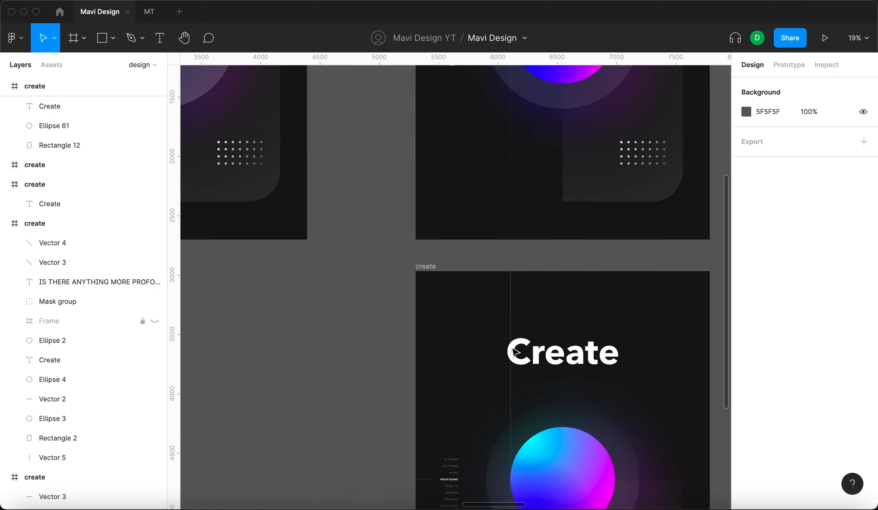
scroll(506, 202, up, 8)
scroll(498, 212, down, 5)
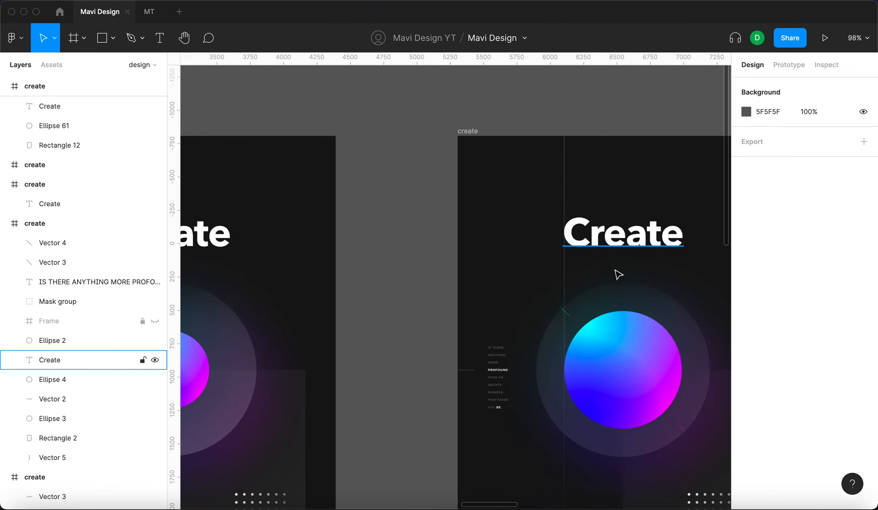
Set the letter spacing of the lower poster's Create title to -2%.
scroll(574, 284, down, 10)
click(508, 262)
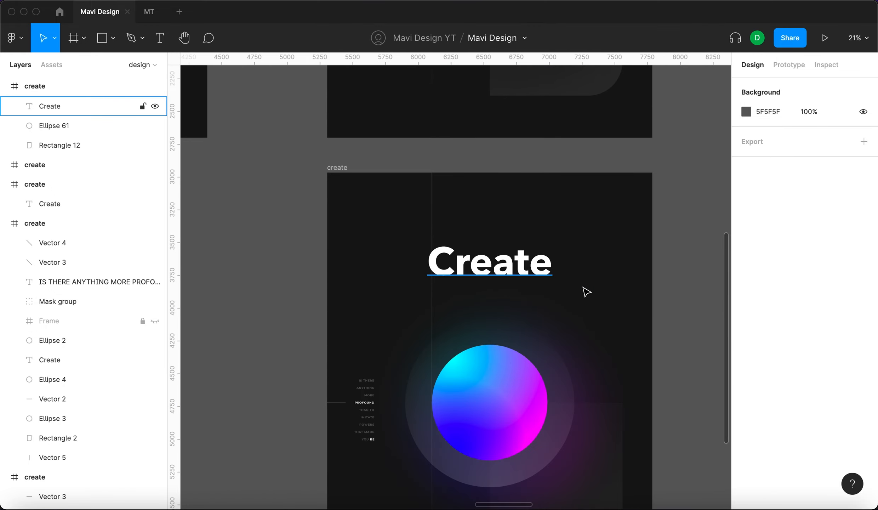
key(Down)
key(Down)
key(Return)
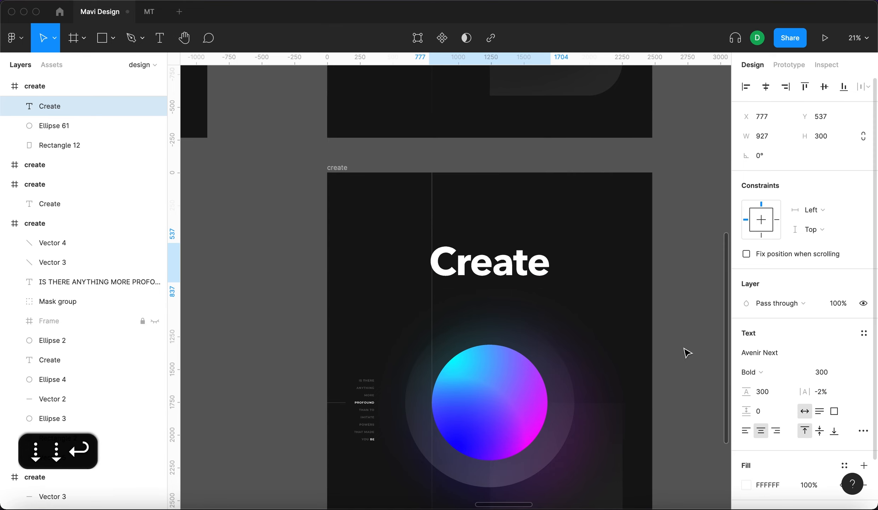
click(690, 354)
Compare the Create title's font size and its fit to the vertical line between the lower poster and the reference poster.
scroll(471, 302, up, 2)
scroll(437, 281, up, 5)
click(449, 239)
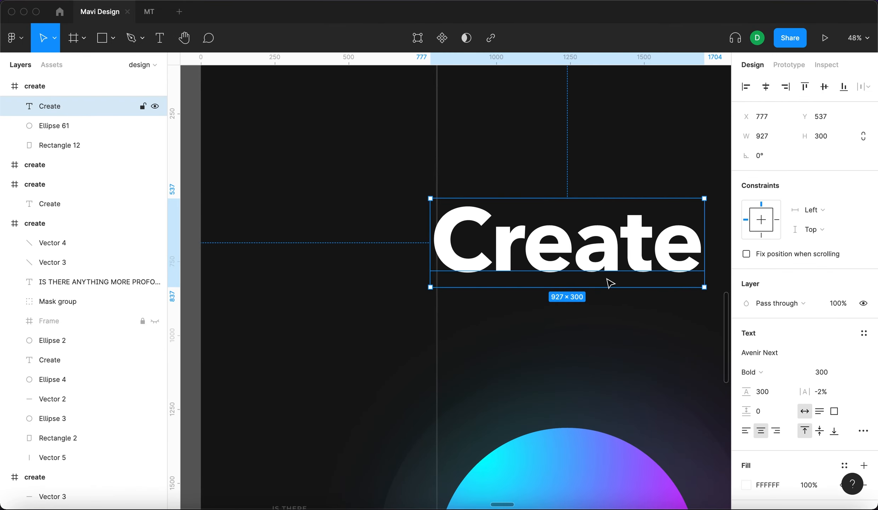
scroll(608, 282, down, 5)
scroll(566, 212, up, 5)
scroll(561, 151, down, 10)
click(562, 166)
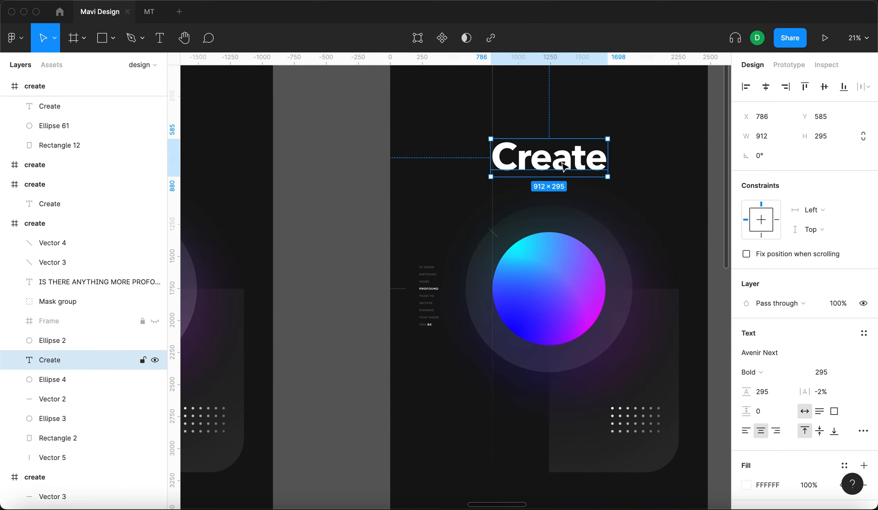
scroll(830, 378, down, 2)
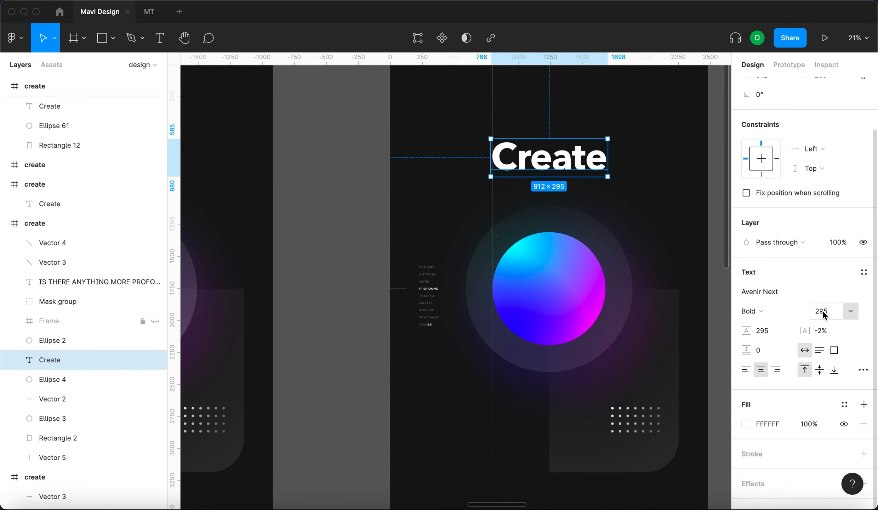
Reduce the font size of the lower poster's Create title to 295.
scroll(460, 380, up, 5)
click(504, 332)
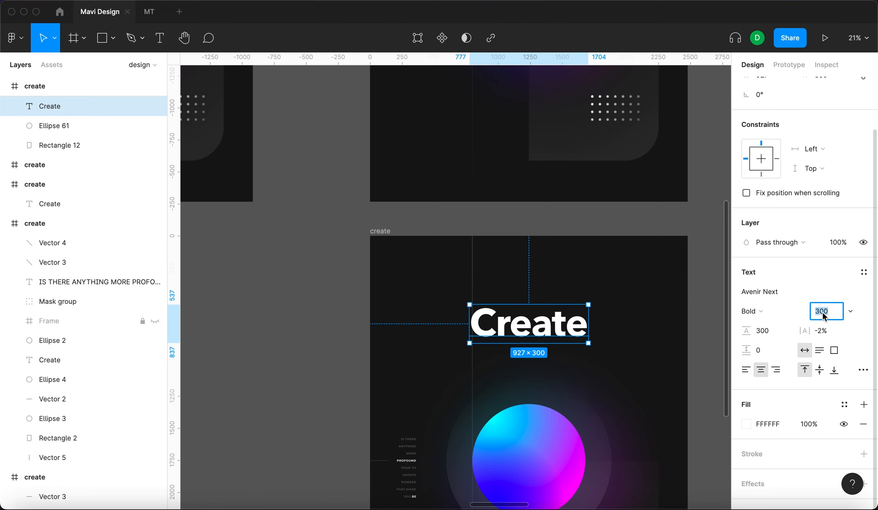
key(Down)
key(Down)
key(Down)
key(Down)
key(Down)
key(Down)
key(Return)
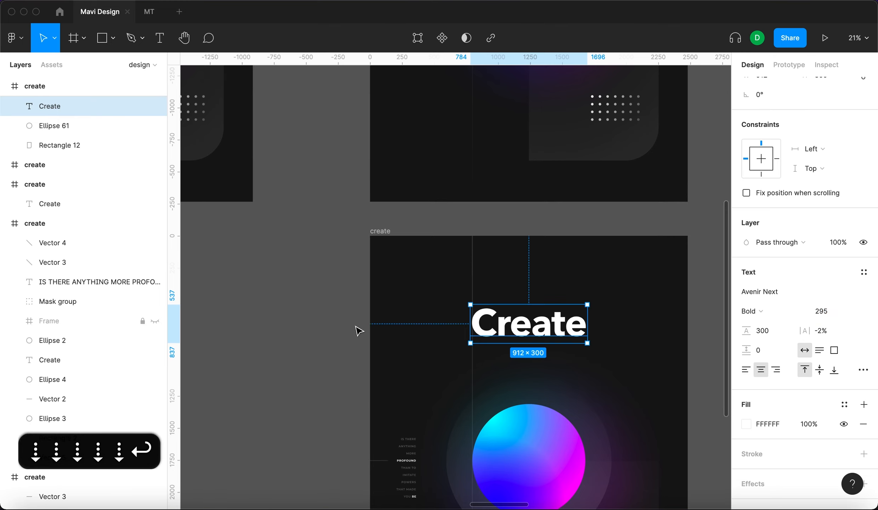
click(358, 329)
Compare the translucent ring around the sphere on the reference poster and the lower poster.
scroll(474, 318, down, 5)
scroll(474, 318, down, 3)
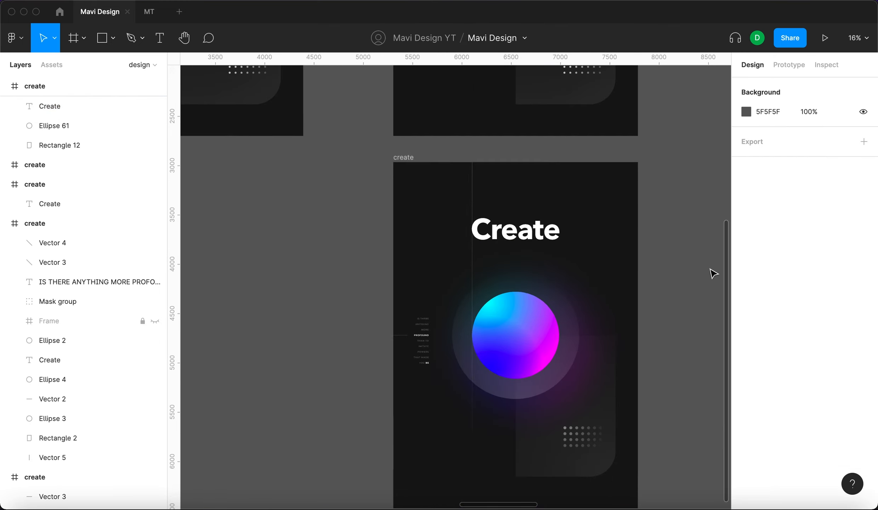
drag(703, 246, 658, 444)
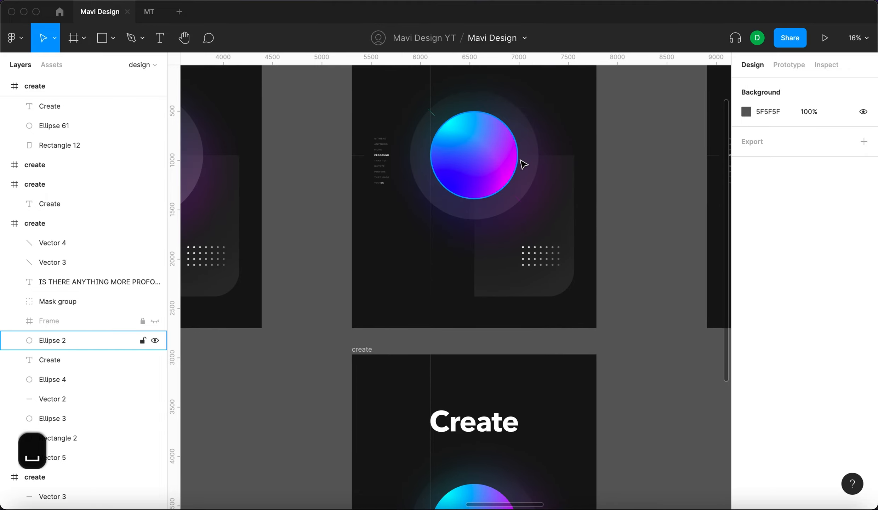
click(534, 157)
click(625, 198)
drag(639, 160, 637, 103)
drag(655, 391, 651, 273)
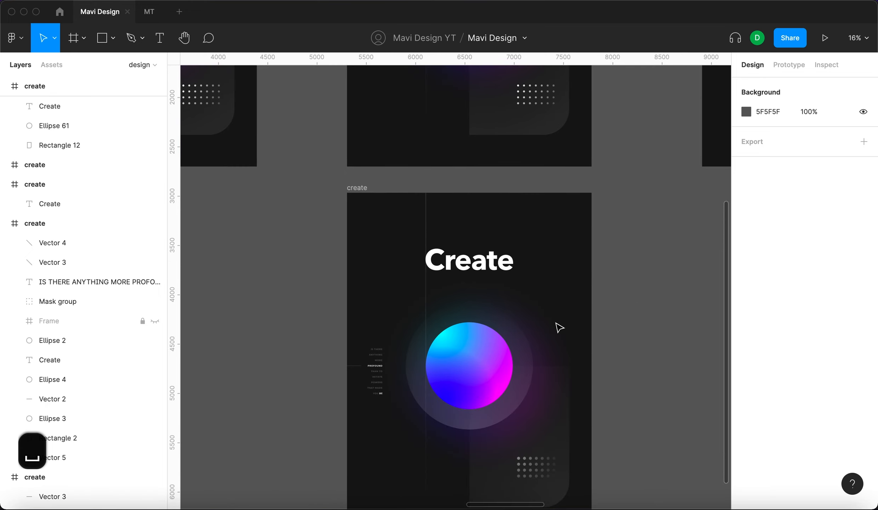
click(526, 343)
click(746, 352)
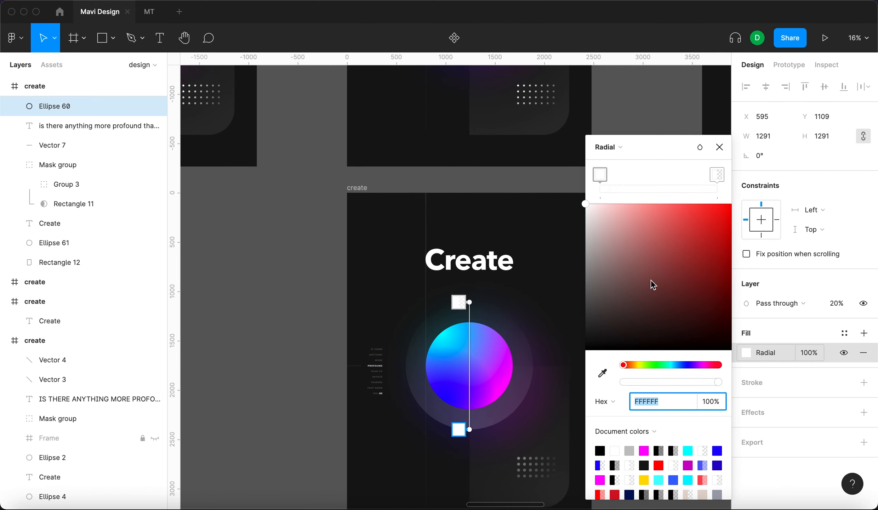
click(648, 275)
key(super+y)
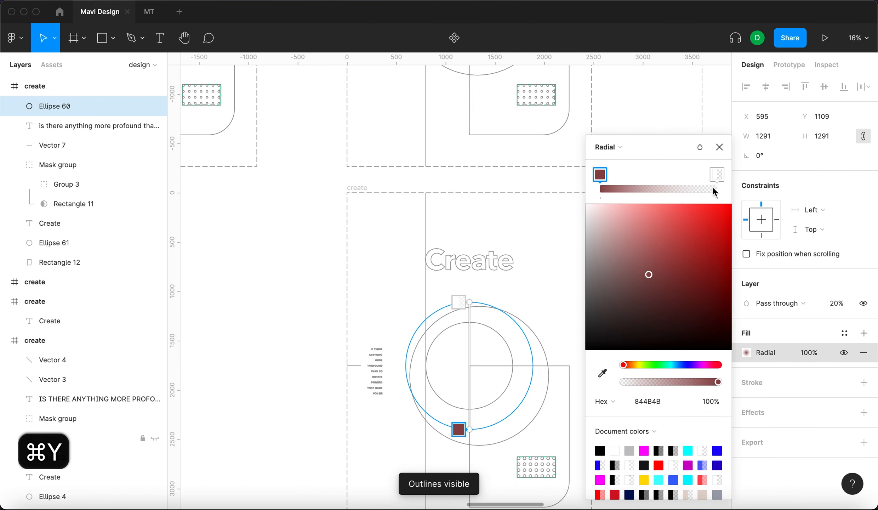
key(super+y)
key(super+z)
click(720, 146)
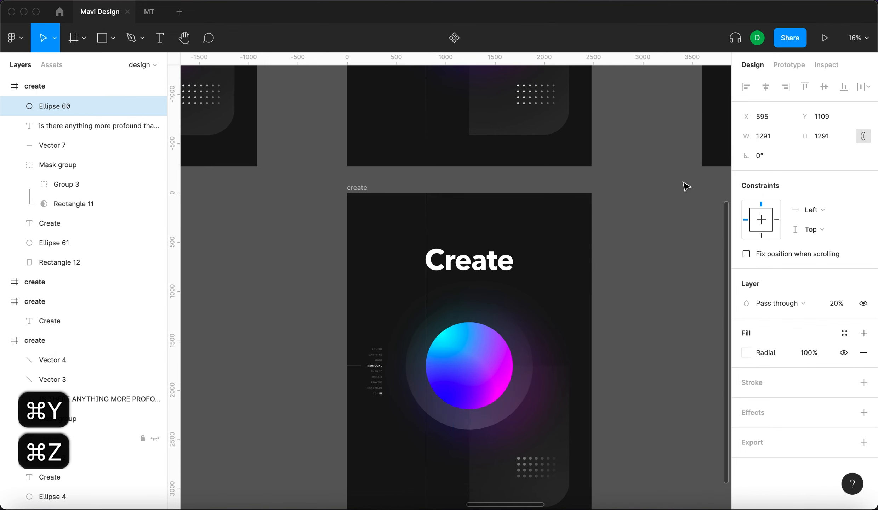
Inspect the radial gradient stops and opacity of the translucent ring's fill on the reference poster.
click(696, 177)
scroll(637, 248, down, 5)
click(563, 171)
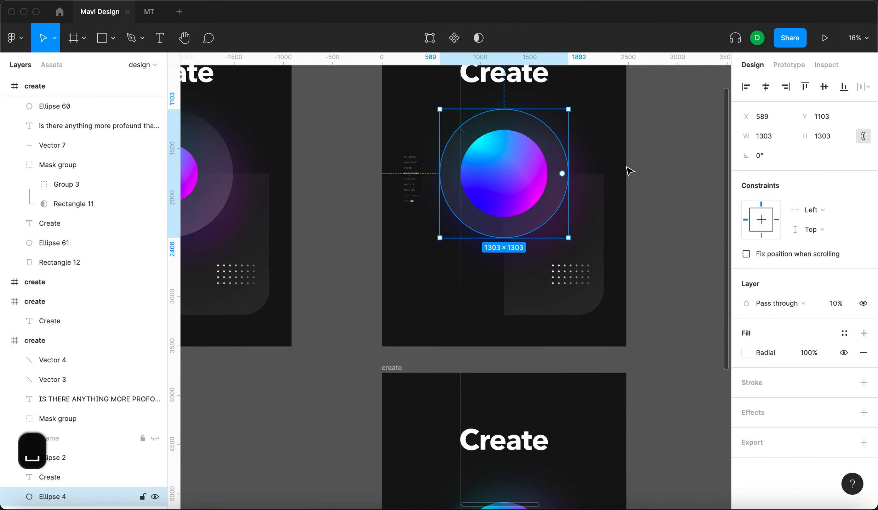
click(746, 354)
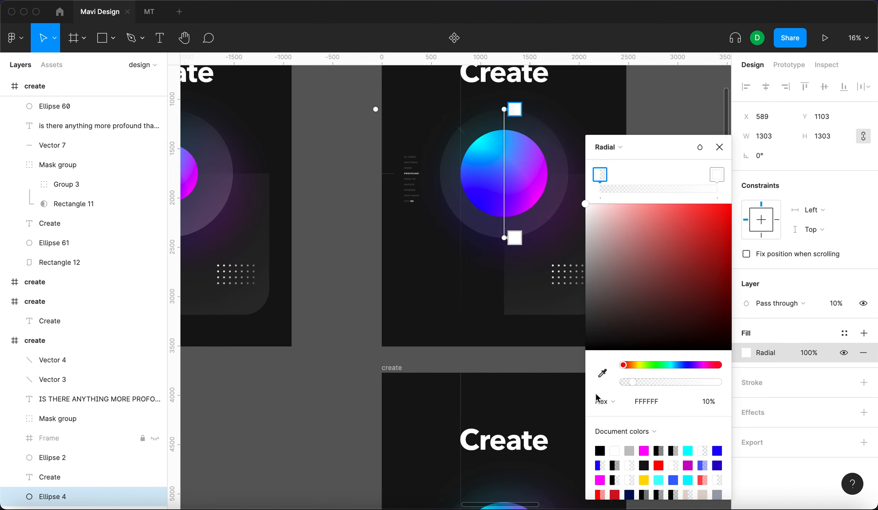
click(719, 147)
scroll(682, 319, down, 5)
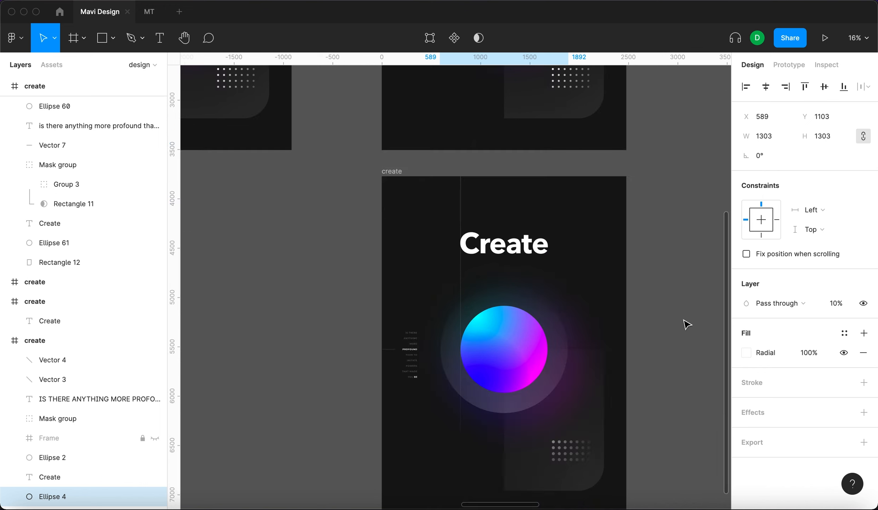
Set the transparent stop of the lower poster ring's radial fill to 10% opacity.
click(562, 337)
click(745, 352)
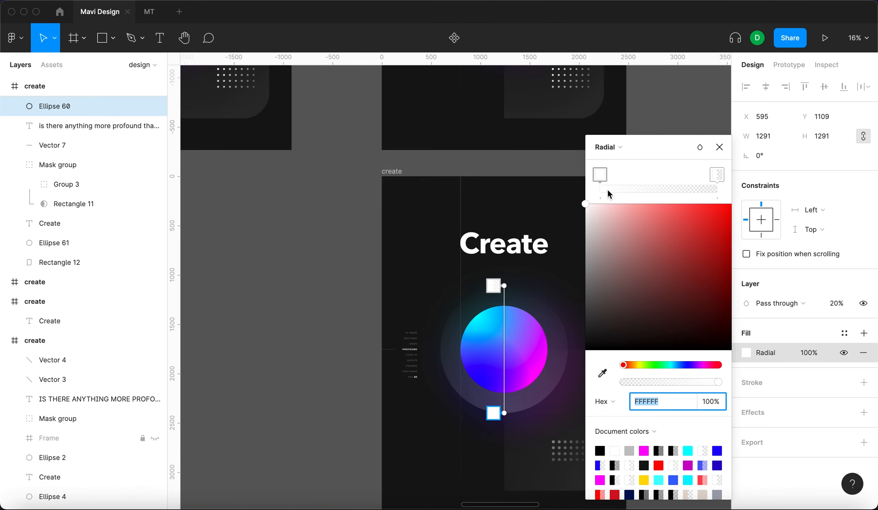
click(713, 175)
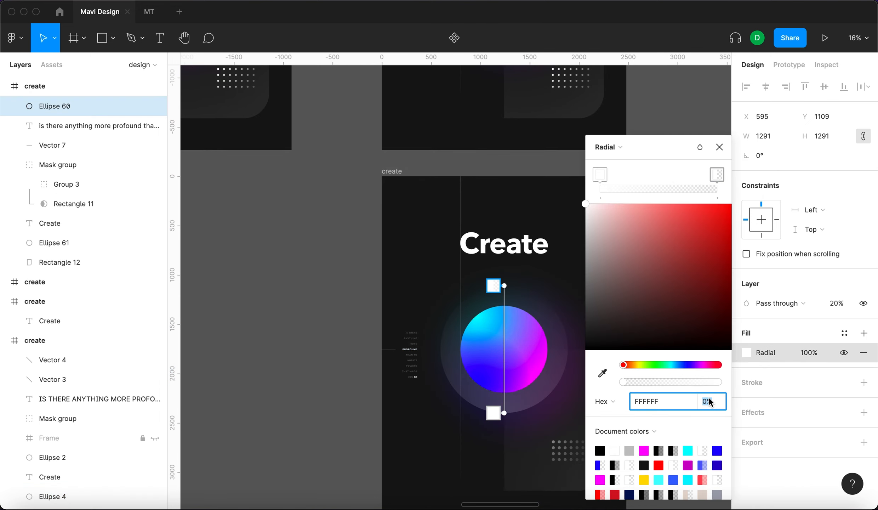
text(10)
click(719, 147)
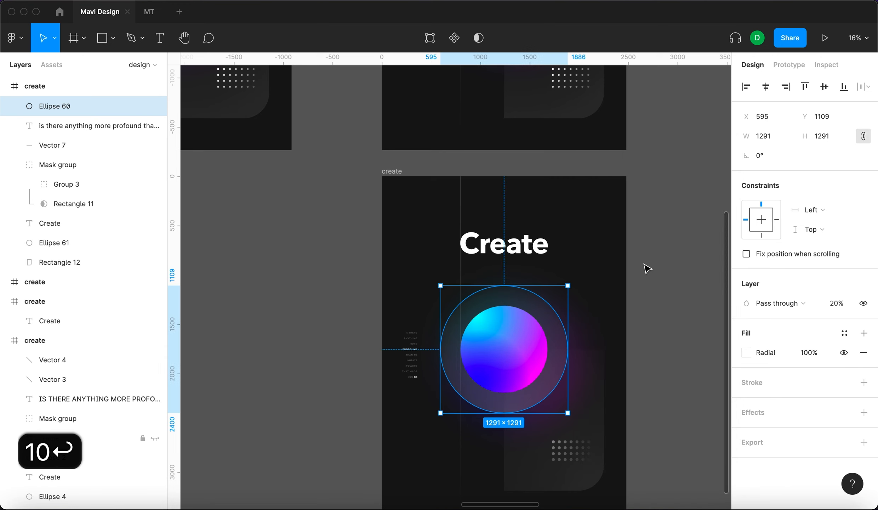
click(647, 261)
Compare the blurred glow circle behind the sphere on the reference poster and the lower poster.
scroll(651, 218, down, 5)
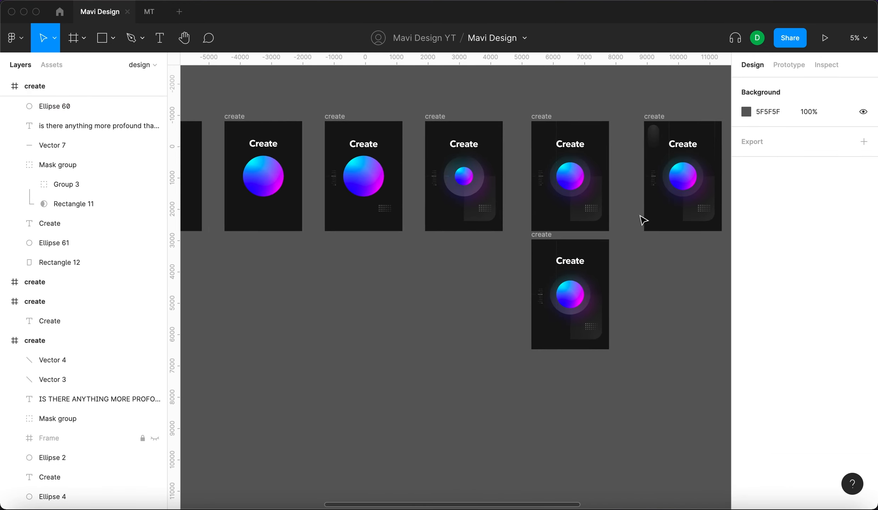
scroll(588, 204, up, 1)
click(587, 191)
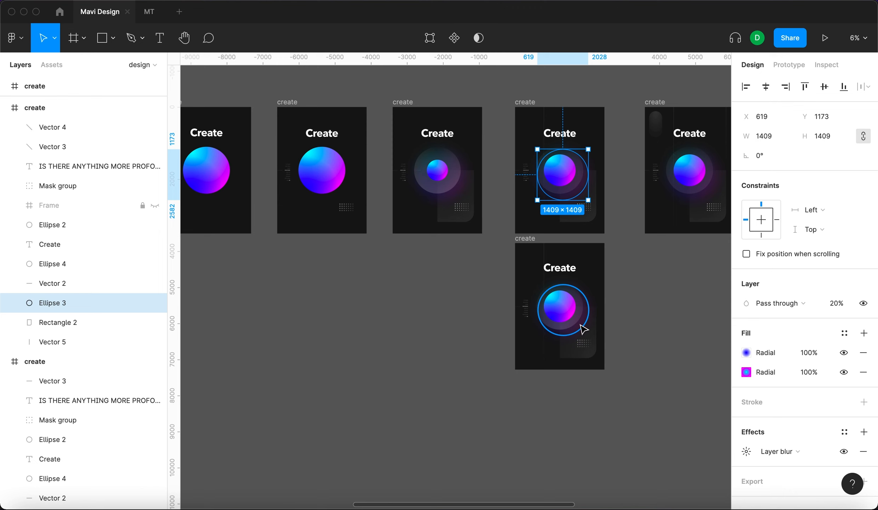
click(582, 328)
click(661, 341)
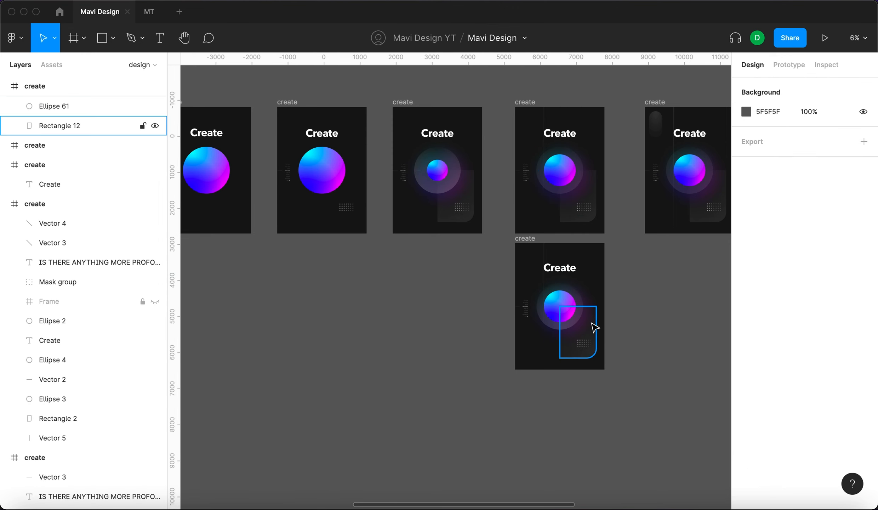
Nudge the lower poster's blurred glow circle to the right and down, checking its position against the reference glow.
scroll(591, 325, up, 3)
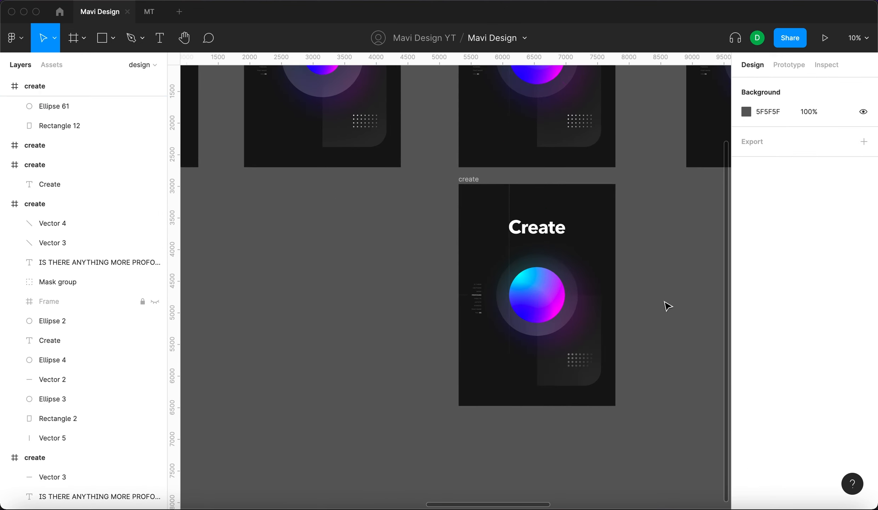
scroll(602, 329, up, 3)
scroll(602, 329, right, 2)
click(539, 369)
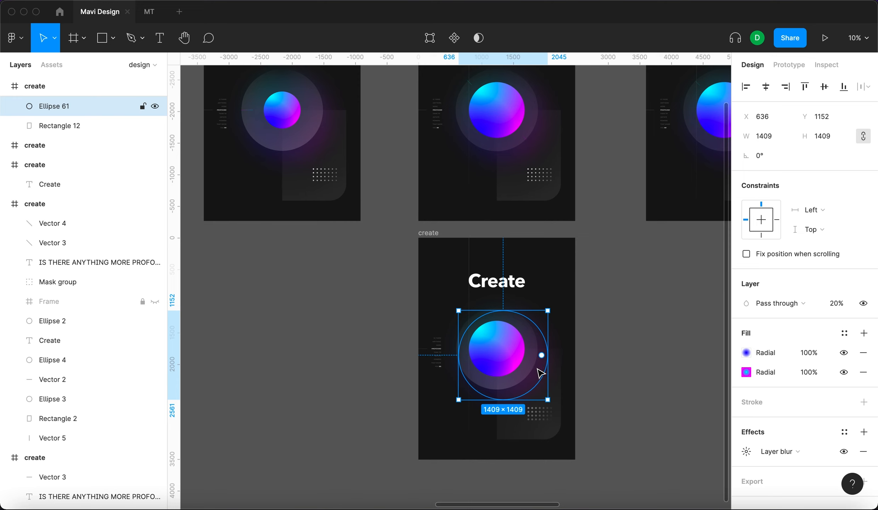
click(534, 143)
click(537, 389)
click(598, 406)
scroll(598, 407, right, 3)
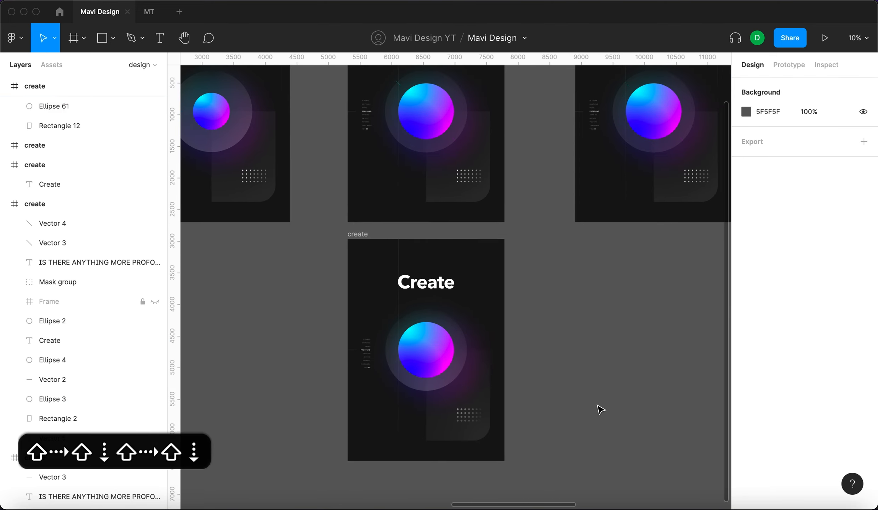
Move the recreated poster frame directly beneath the next reference poster, aligned with it at X 8908, Y 2968.
scroll(597, 405, up, 3)
scroll(598, 405, right, 2)
scroll(598, 412, down, 1)
scroll(597, 411, down, 2)
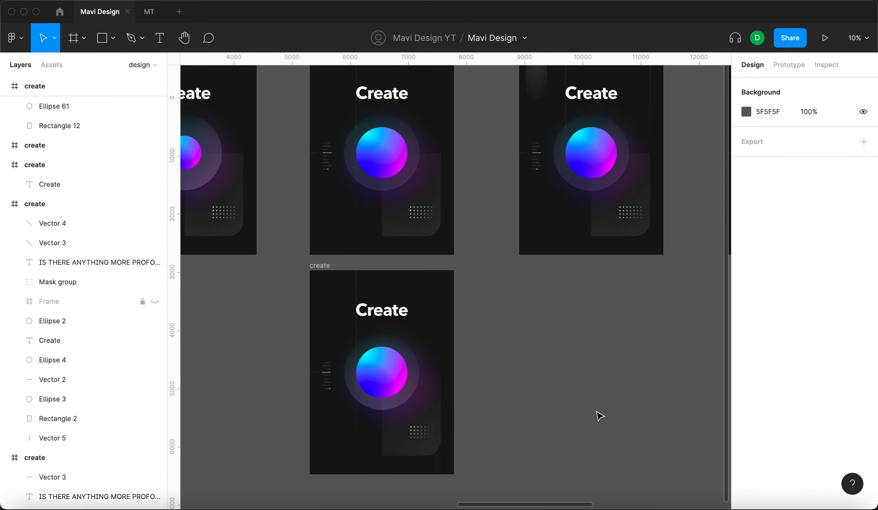
scroll(600, 415, up, 1)
scroll(600, 415, right, 1)
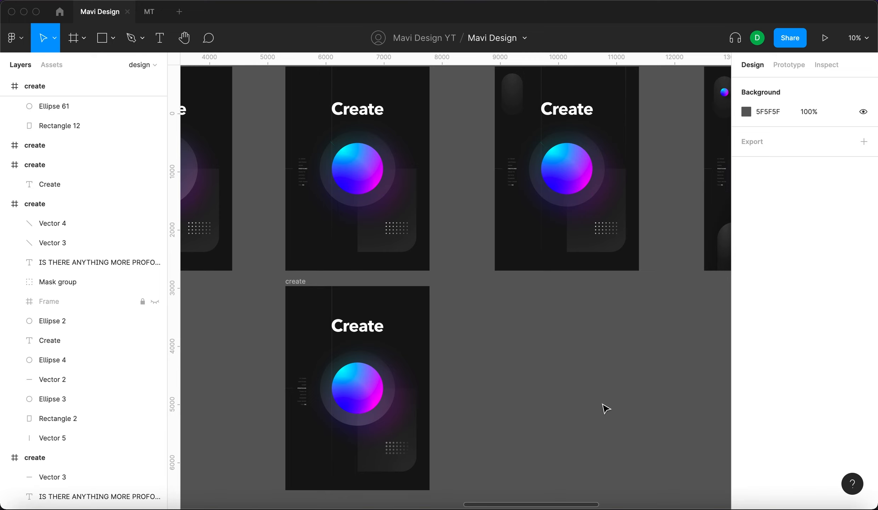
scroll(602, 403, up, 3)
scroll(581, 400, down, 1)
drag(291, 359, 497, 364)
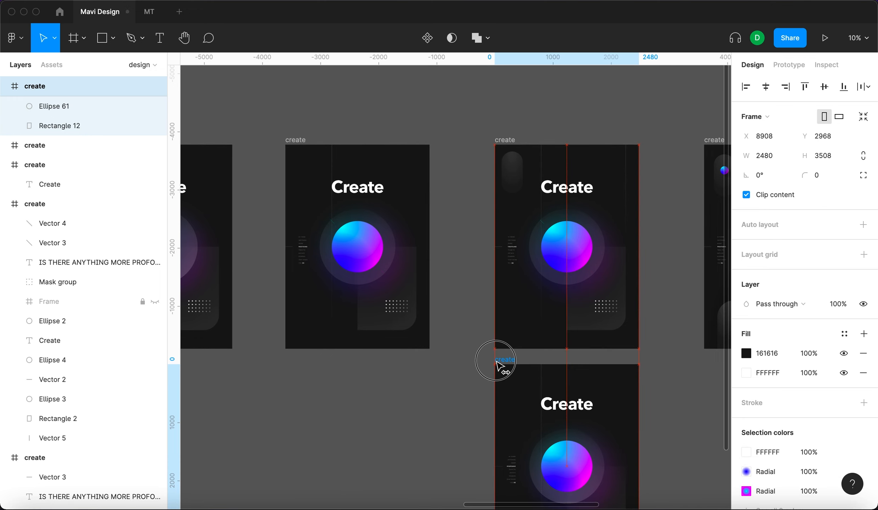
Examine the details added on the next reference poster, including the faint rounded pill shape in its upper corner.
scroll(431, 211, up, 5)
scroll(428, 209, down, 2)
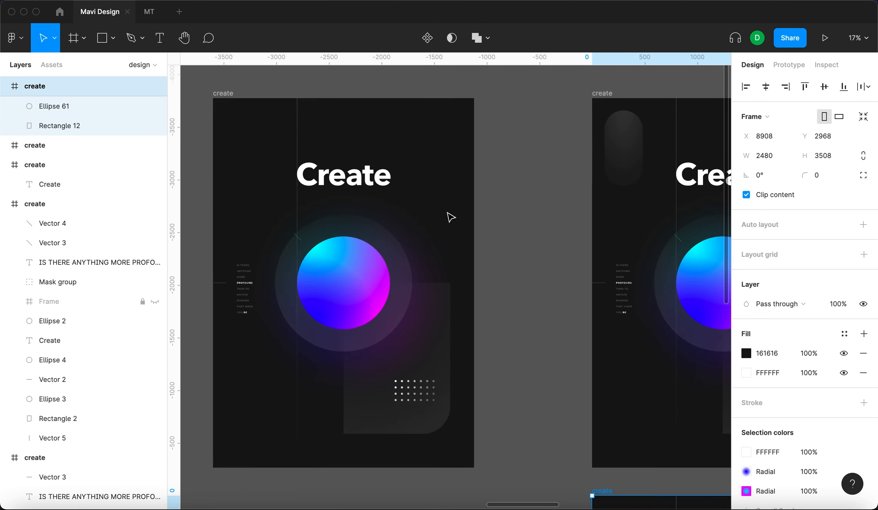
key(super+grave)
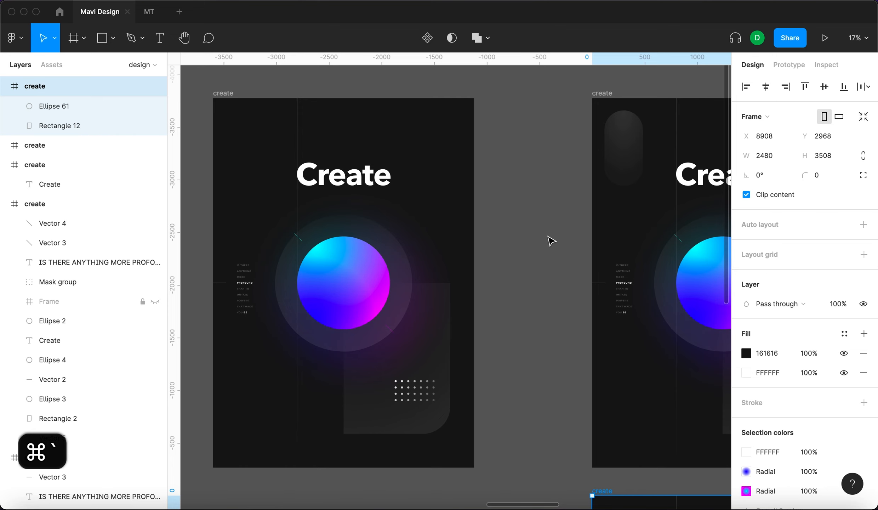
click(572, 241)
key(space)
drag(568, 244, 295, 249)
key(space)
click(562, 190)
click(354, 164)
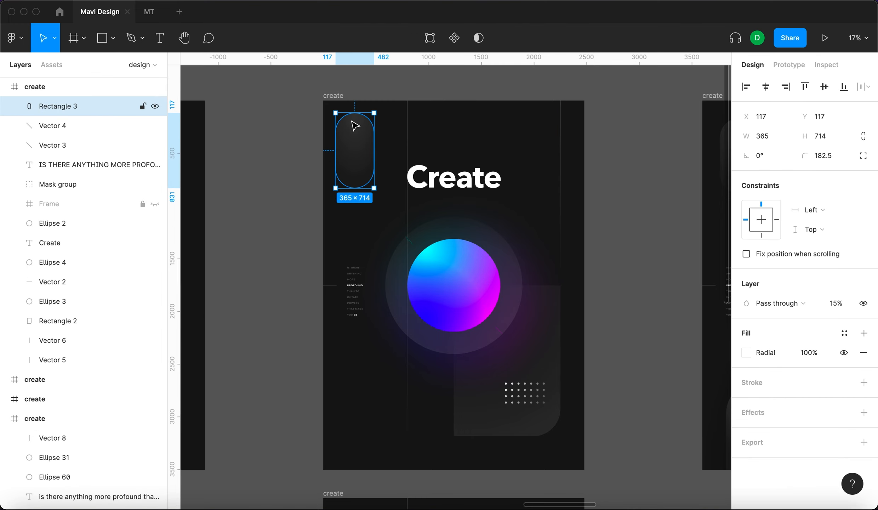
Duplicate the recreated poster's faint vertical line and place the copy along the large rounded rectangle's right edge at X 2254.
scroll(634, 212, down, 9)
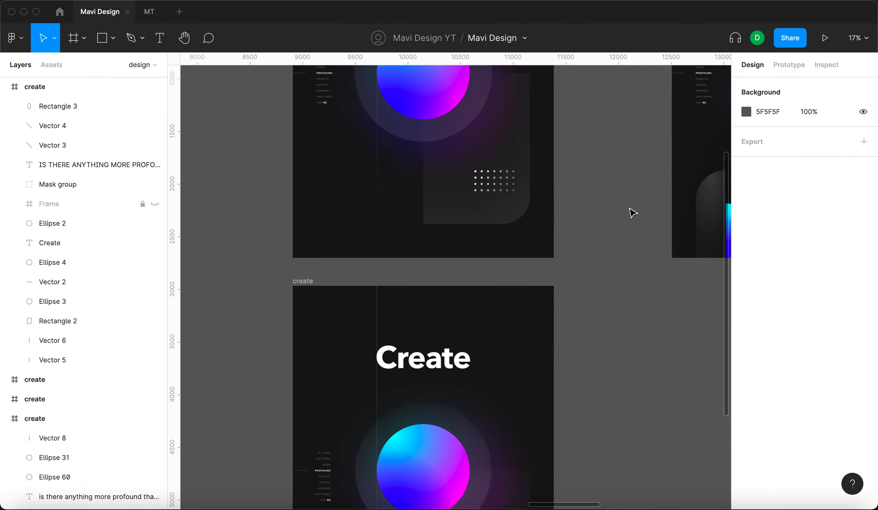
click(361, 216)
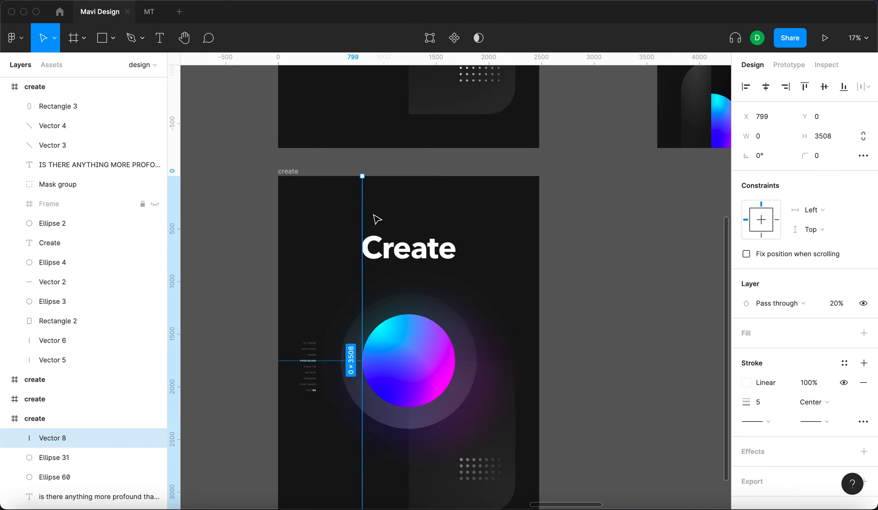
alt+drag(364, 213, 517, 215)
Halve the height of the recreated poster's vertical line along the large rounded rectangle's right edge.
scroll(549, 349, down, 5)
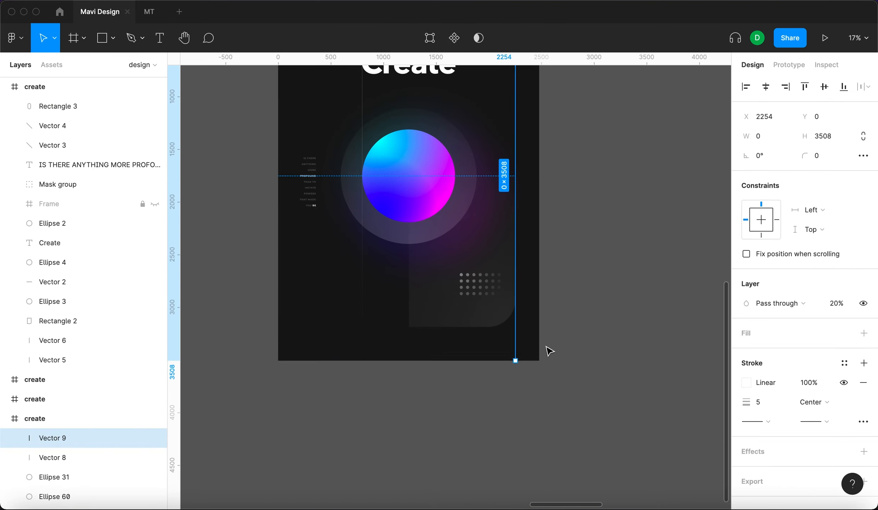
scroll(549, 349, up, 2)
click(834, 137)
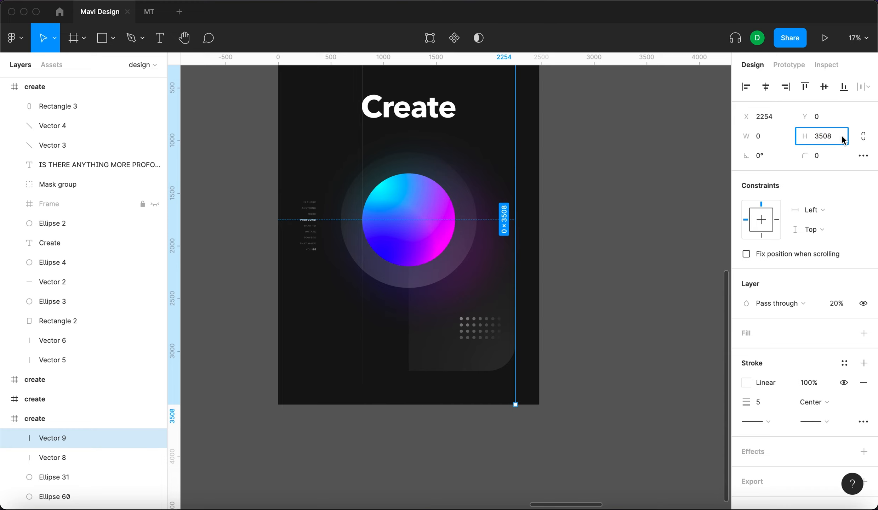
text(/2)
key(Return)
click(660, 257)
drag(662, 178, 660, 237)
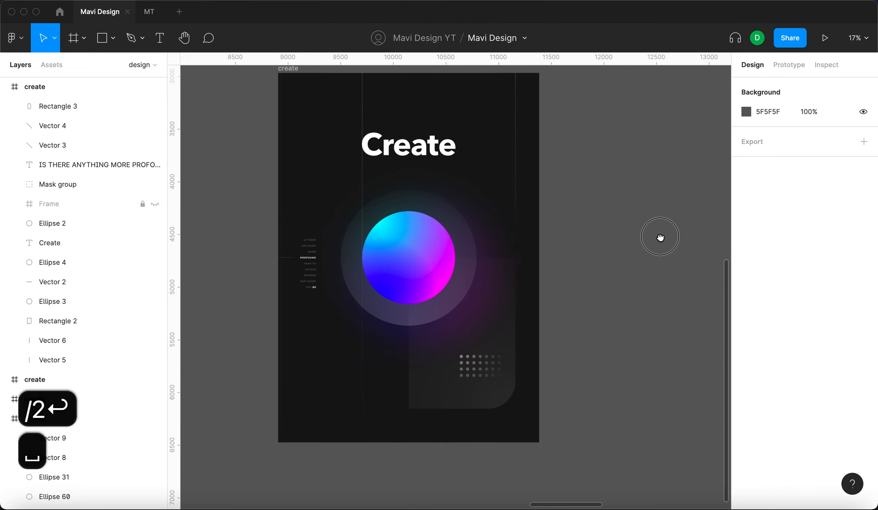
Compare the recreated poster's right vertical line with the corresponding line on the reference poster above.
scroll(660, 237, up, 5)
scroll(648, 386, up, 3)
click(519, 215)
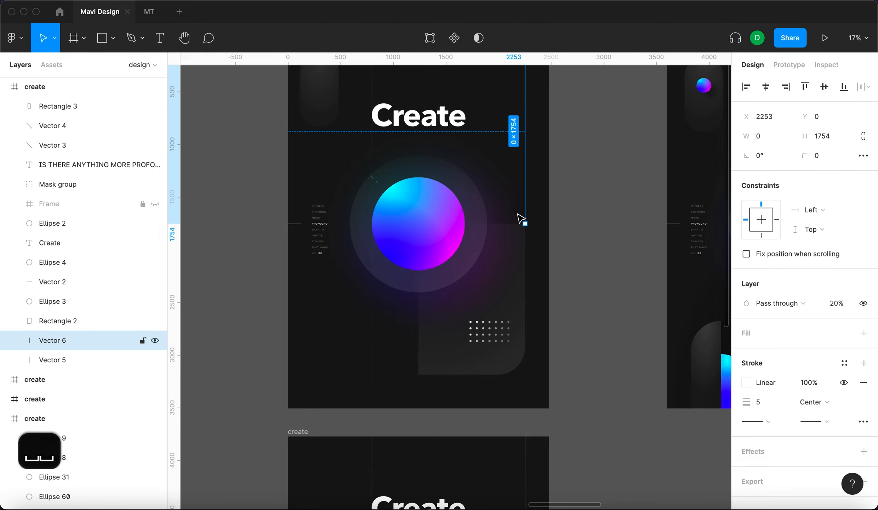
click(623, 342)
scroll(618, 368, down, 4)
click(522, 369)
click(606, 398)
scroll(606, 398, down, 5)
scroll(664, 236, down, 1)
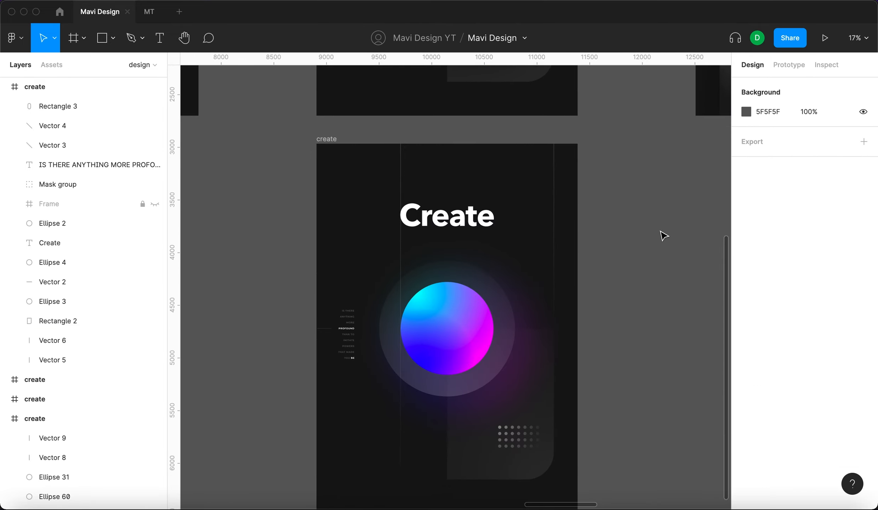
scroll(664, 236, down, 5)
scroll(668, 238, up, 4)
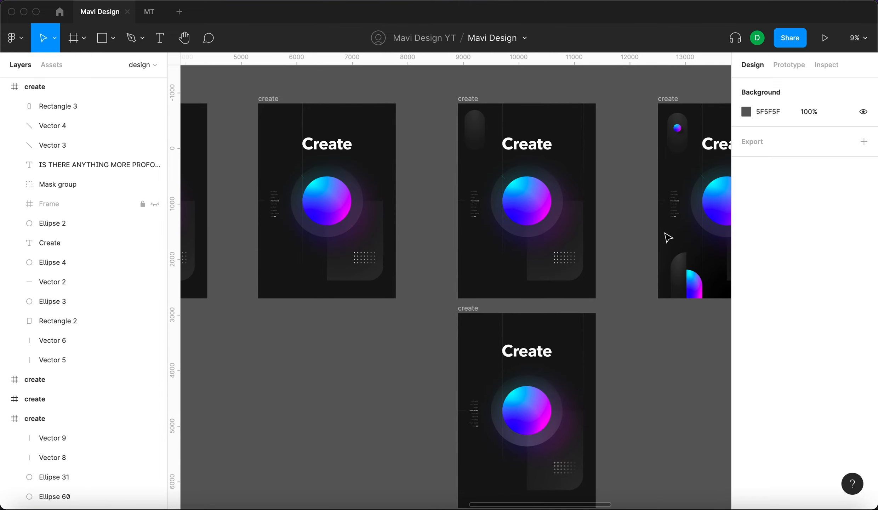
scroll(665, 242, down, 1)
Draw a rectangle in the empty space between the two reference posters and size it 365 by 714 like the reference pill.
click(466, 122)
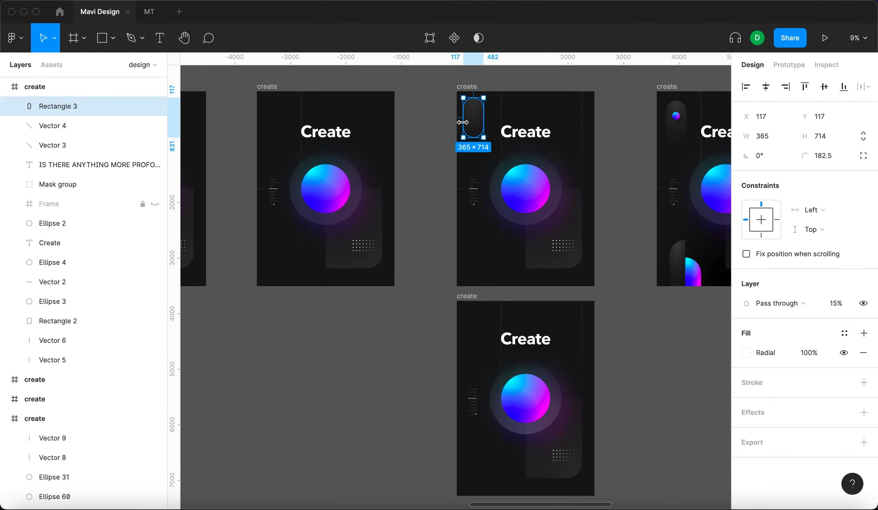
scroll(472, 134, up, 2)
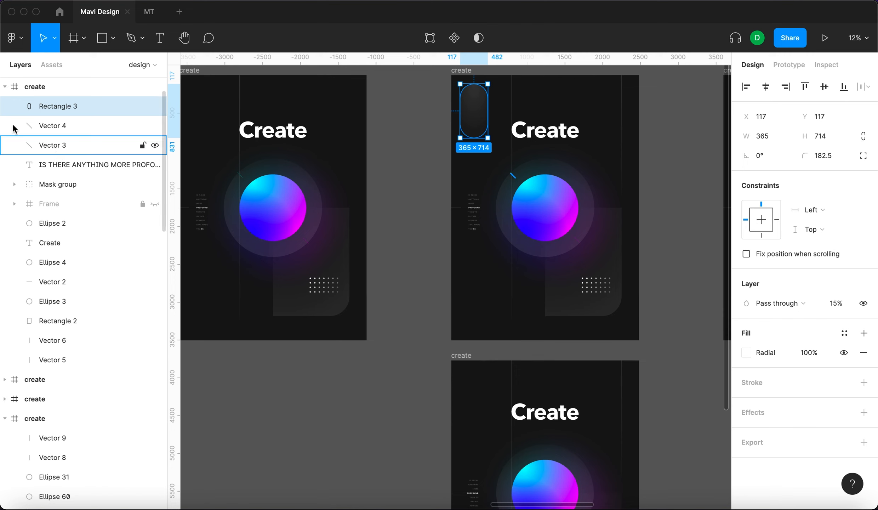
click(102, 38)
drag(394, 179, 419, 234)
click(779, 134)
text(365)
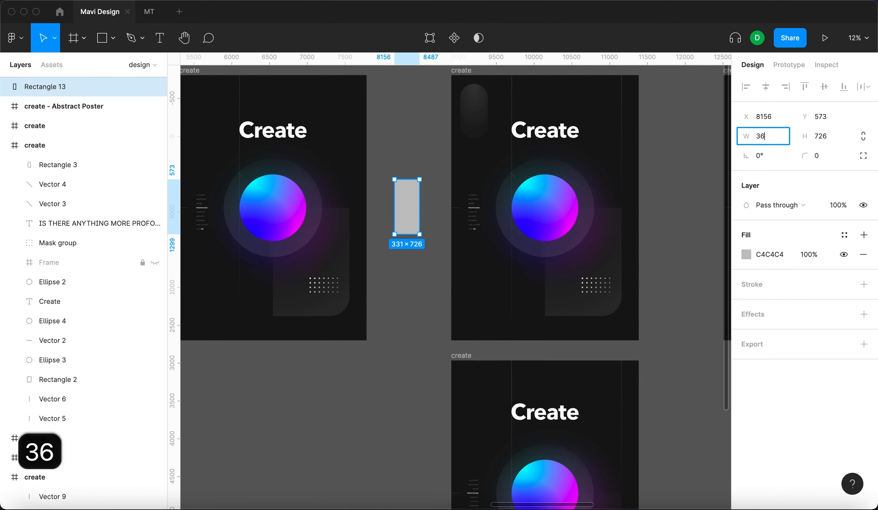
key(Tab)
text(714)
key(Return)
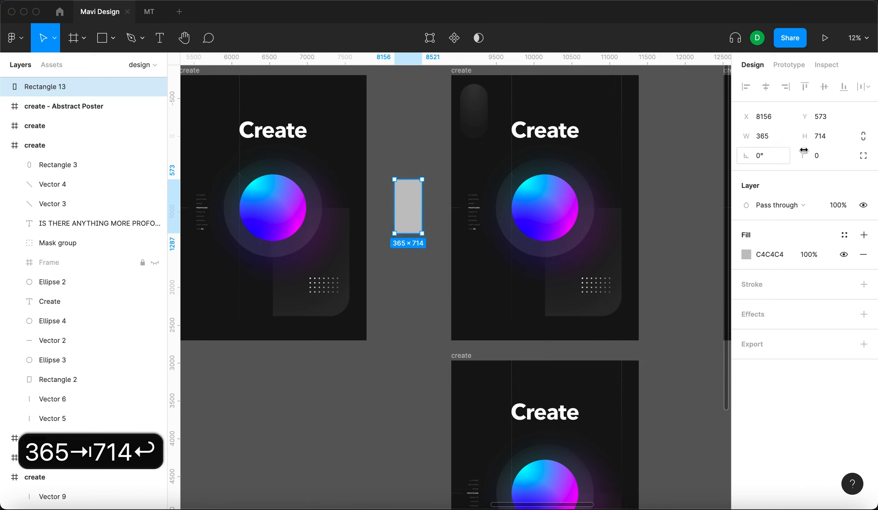
Round the new rectangle into a pill with a corner radius of 200.
drag(803, 153, 824, 153)
click(820, 156)
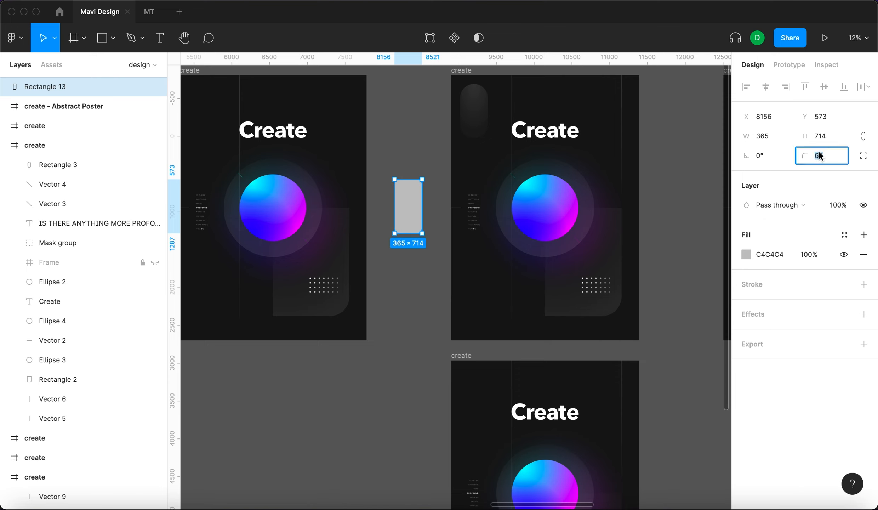
text(200)
key(Return)
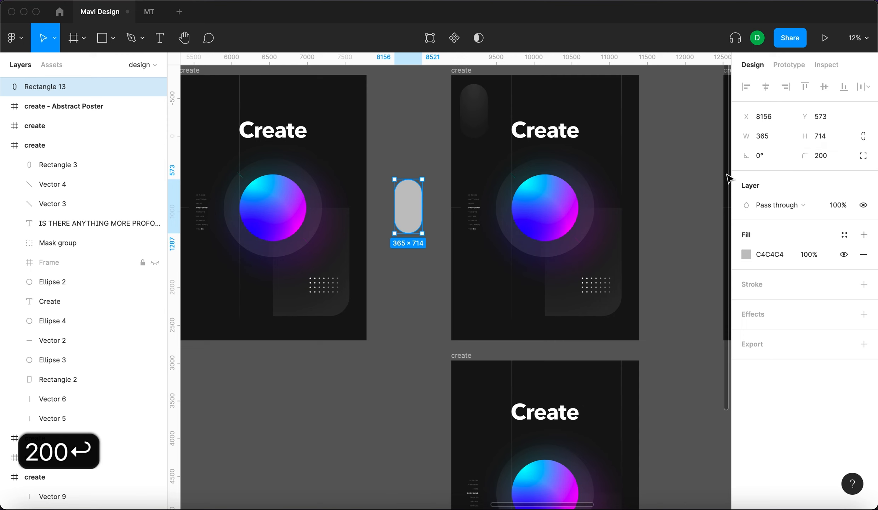
Give the new pill a radial gradient fill like the reference pill's, with its centre at the pill's upper edge.
click(683, 208)
click(485, 120)
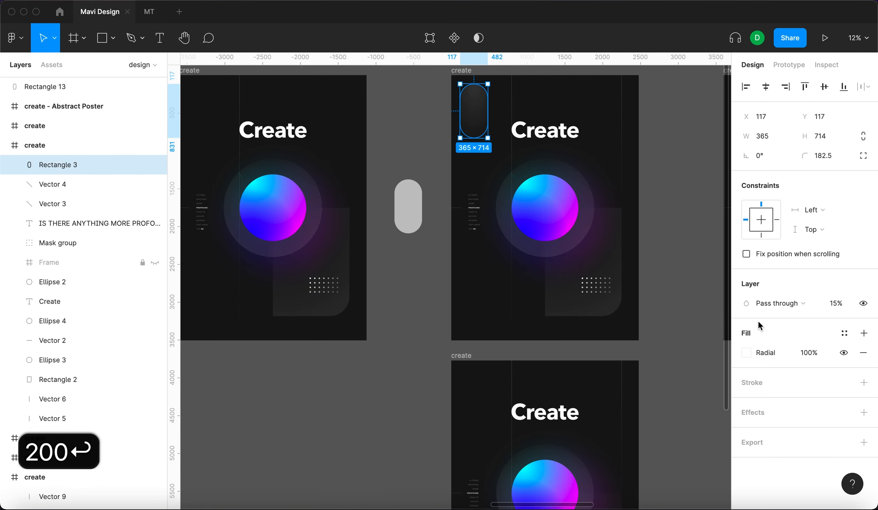
click(748, 353)
click(719, 147)
click(409, 207)
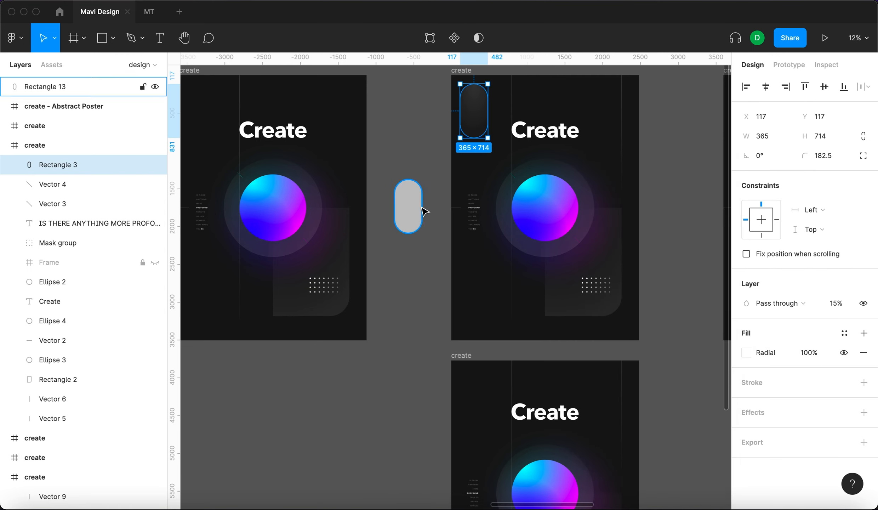
click(745, 256)
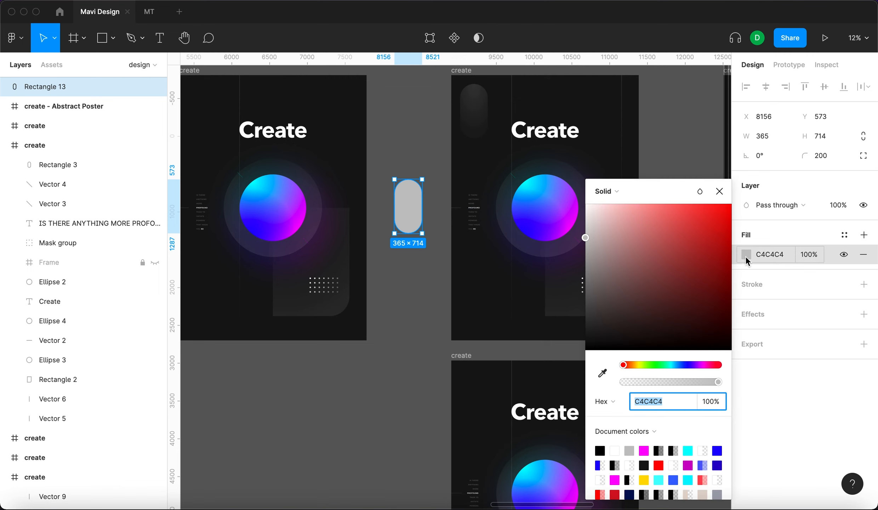
click(598, 191)
click(616, 222)
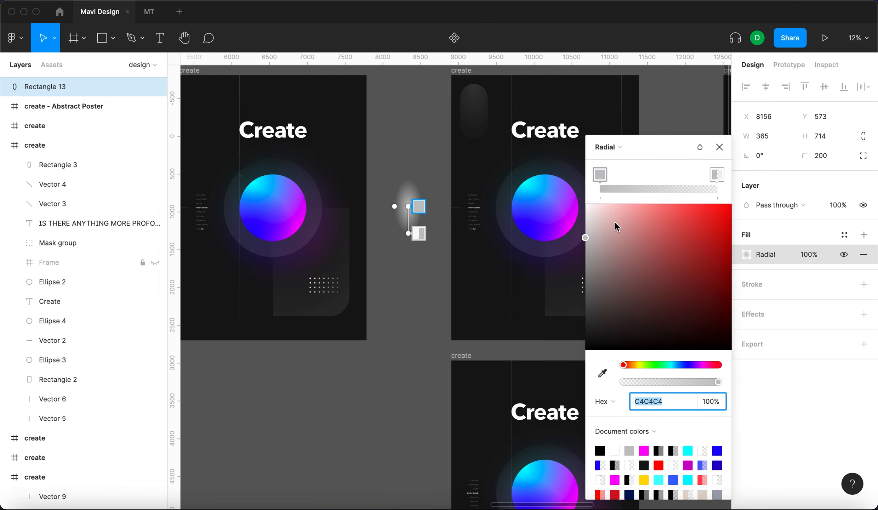
drag(411, 206, 410, 179)
Change the start and end colours of the new pill's radial gradient to white.
drag(598, 234, 570, 200)
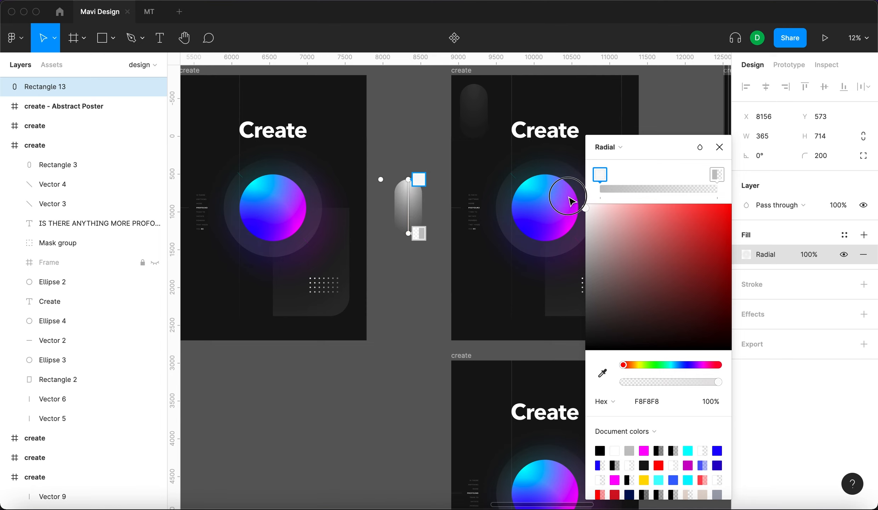
click(717, 174)
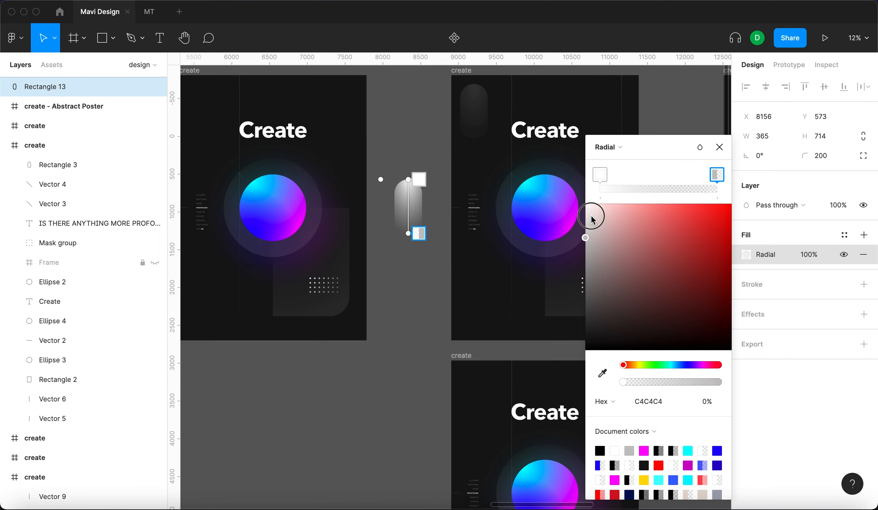
drag(591, 220, 572, 196)
click(719, 147)
Set the new pill's layer opacity to 15% to match the reference pill.
click(492, 114)
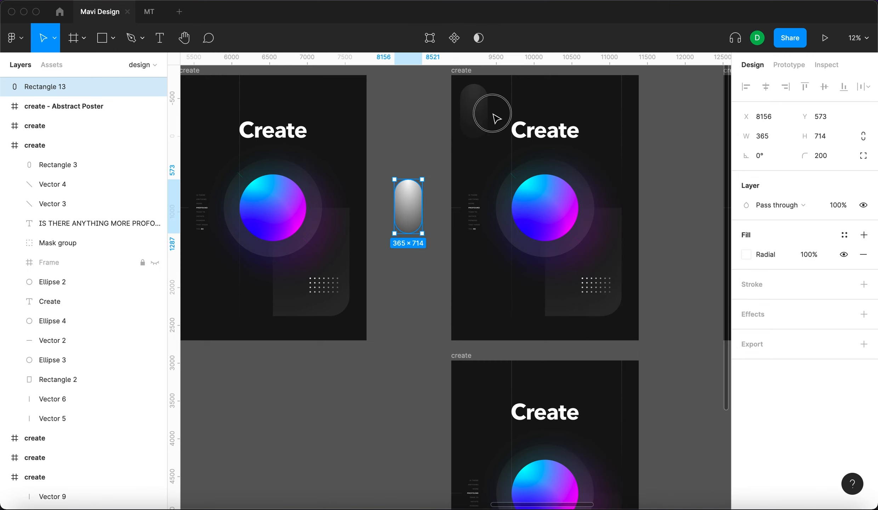
click(483, 114)
click(409, 141)
click(408, 202)
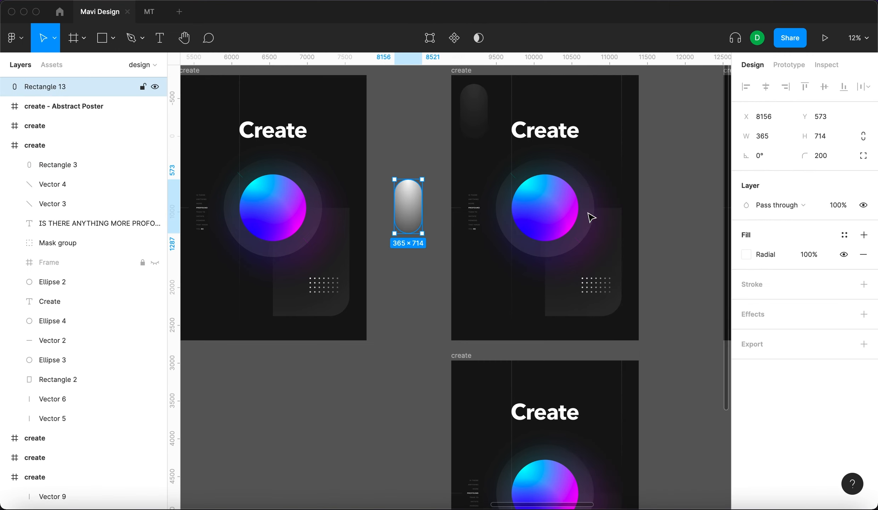
click(837, 204)
text(15)
key(Return)
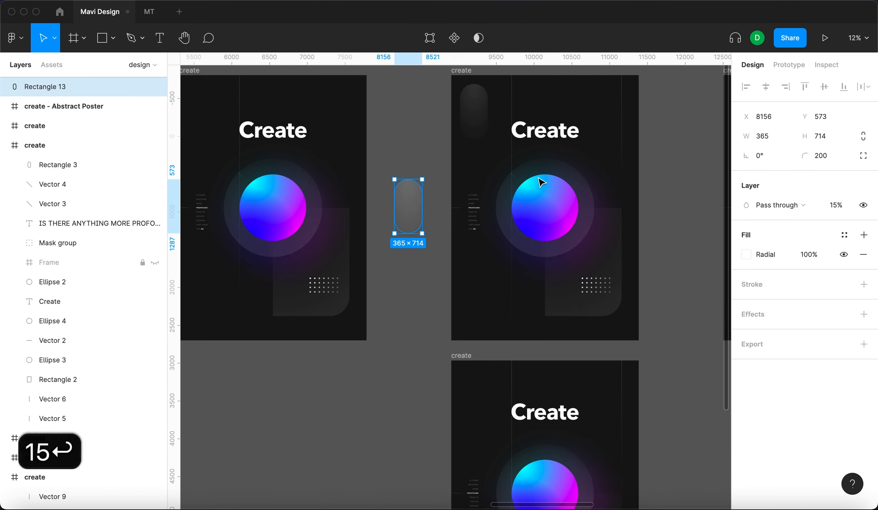
Move the faint pill into the upper-left area of the recreated poster.
click(396, 145)
drag(407, 207, 480, 394)
click(372, 384)
click(471, 400)
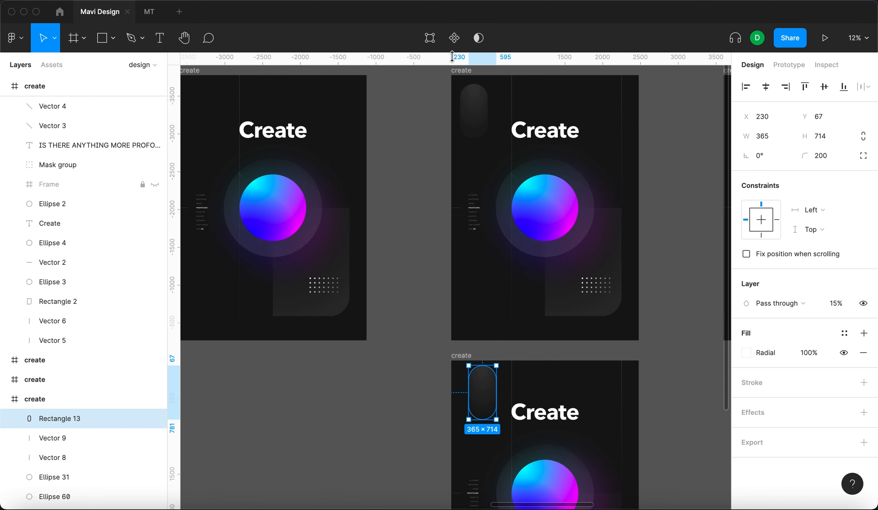
Align the pill with the recreated poster's upper-left corner and nudge it inward to X 117, Y 117, matching the reference pill.
click(476, 106)
key(alt)
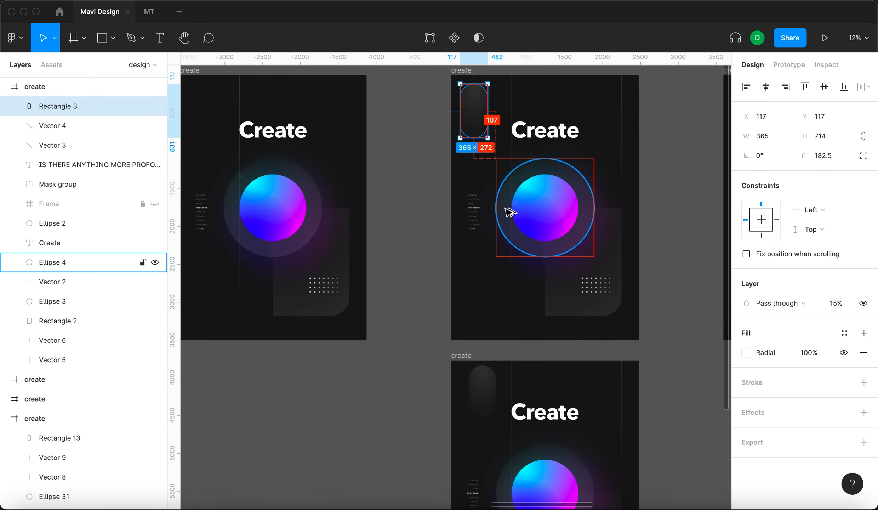
click(481, 398)
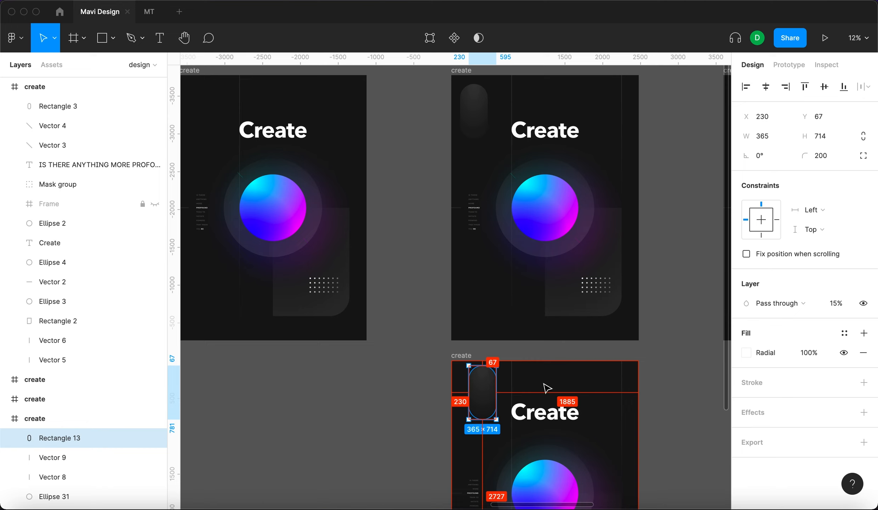
click(745, 87)
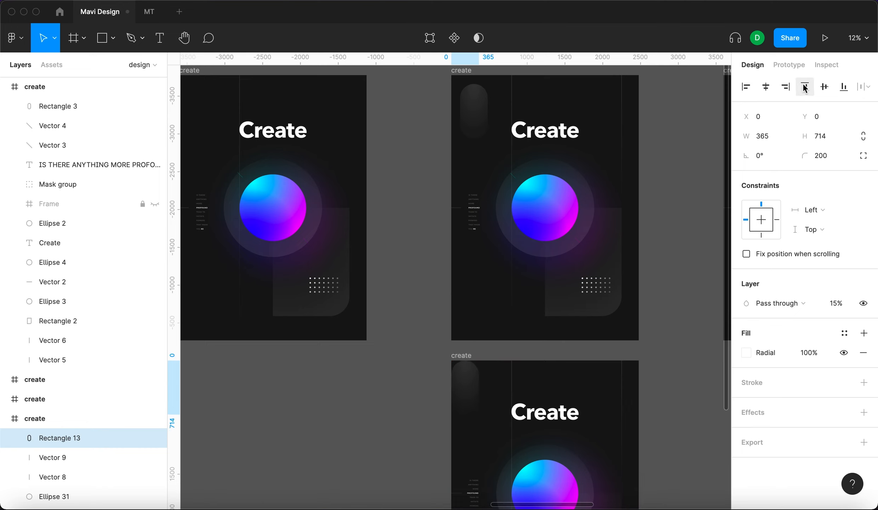
key(shift+Right)
key(shift+Down)
key(shift+Right)
key(shift+Down)
key(shift+Right)
key(shift+Down)
key(shift+Right)
key(shift+Down)
key(shift+Right)
key(shift+Down)
key(shift+Right)
key(shift+Down)
key(shift+Right)
key(shift+Down)
key(shift+Right)
key(shift+Down)
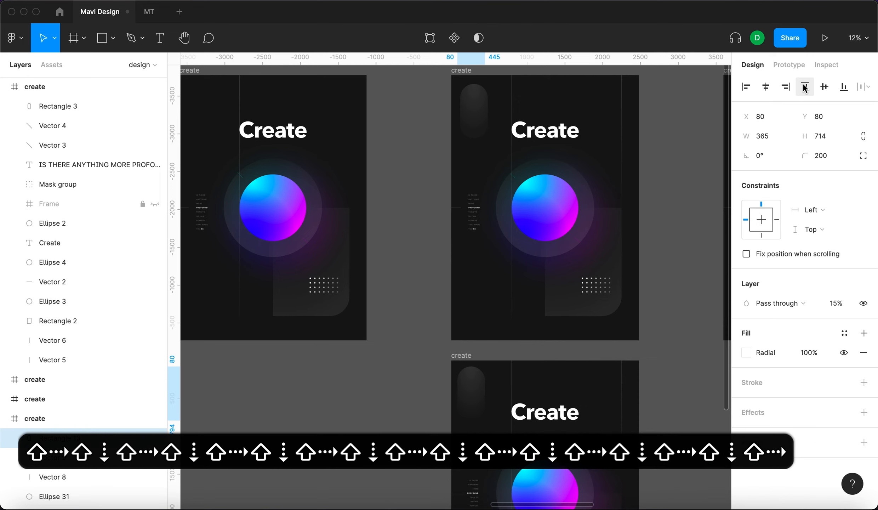
key(shift+Right)
key(shift+Down)
key(shift+Right)
key(shift+Down)
key(shift+Right)
key(shift+Down)
key(shift+Right)
key(shift+Down)
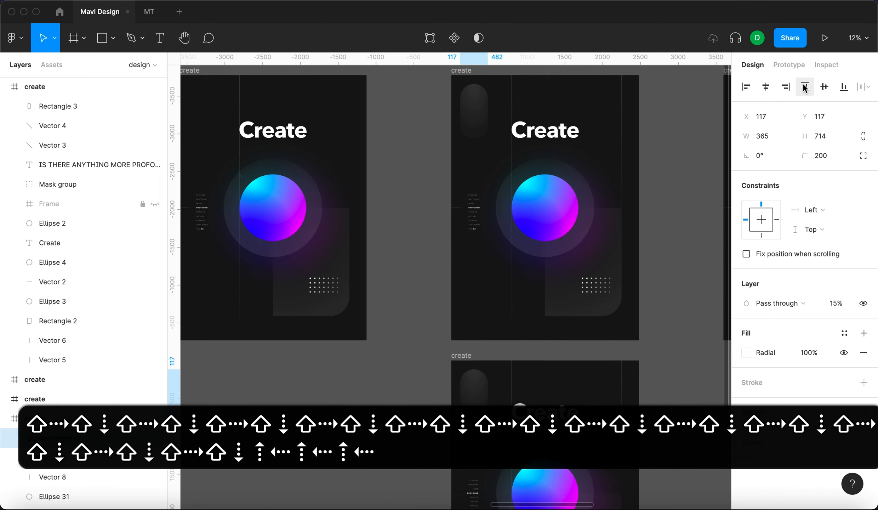
click(398, 335)
scroll(398, 335, down, 3)
click(475, 361)
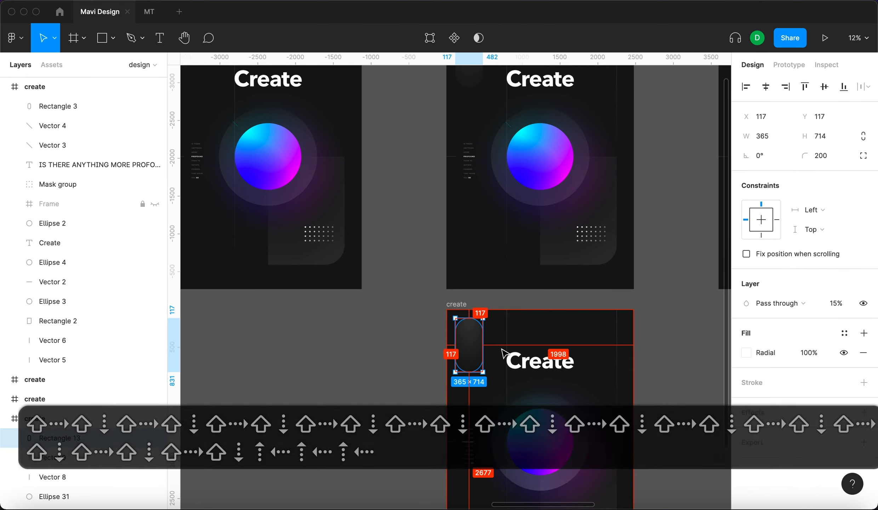
Set the end stop of the recreated pill's radial gradient to 20% opacity, following the reference pill's gradient.
click(424, 341)
scroll(425, 342, up, 3)
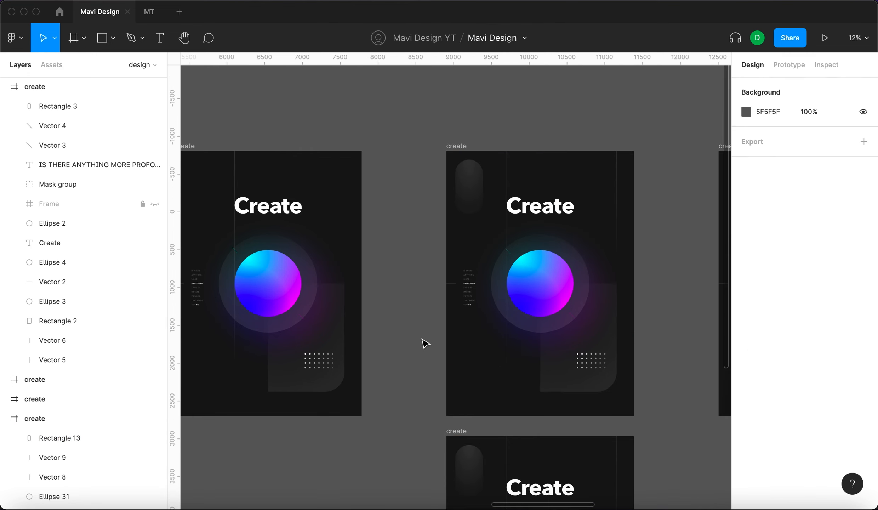
click(462, 208)
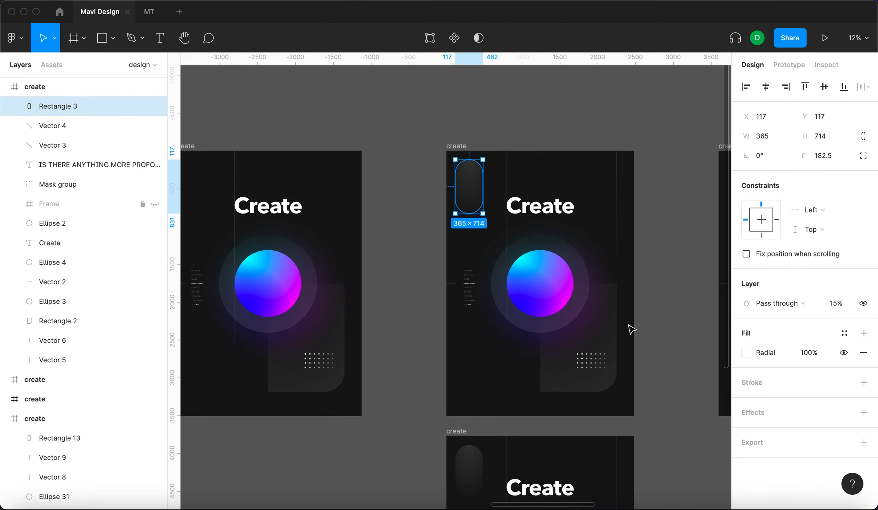
click(745, 352)
click(715, 175)
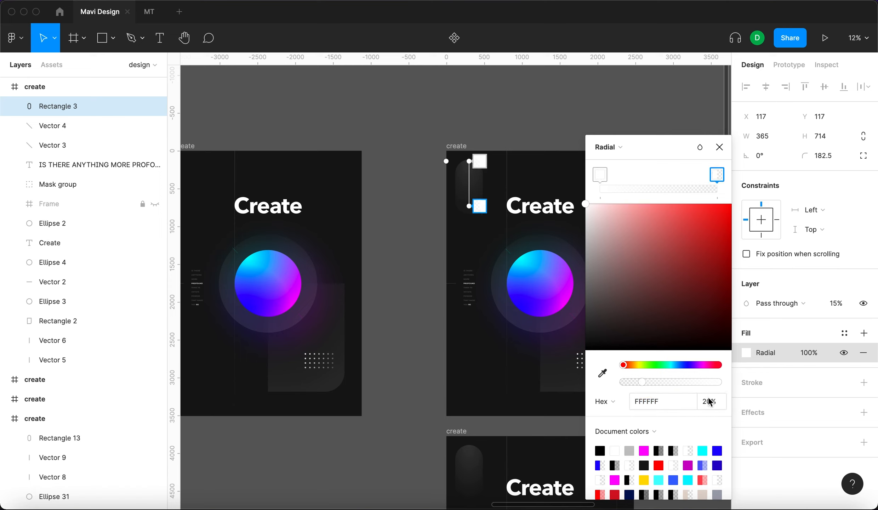
click(719, 147)
scroll(627, 274, down, 5)
click(60, 438)
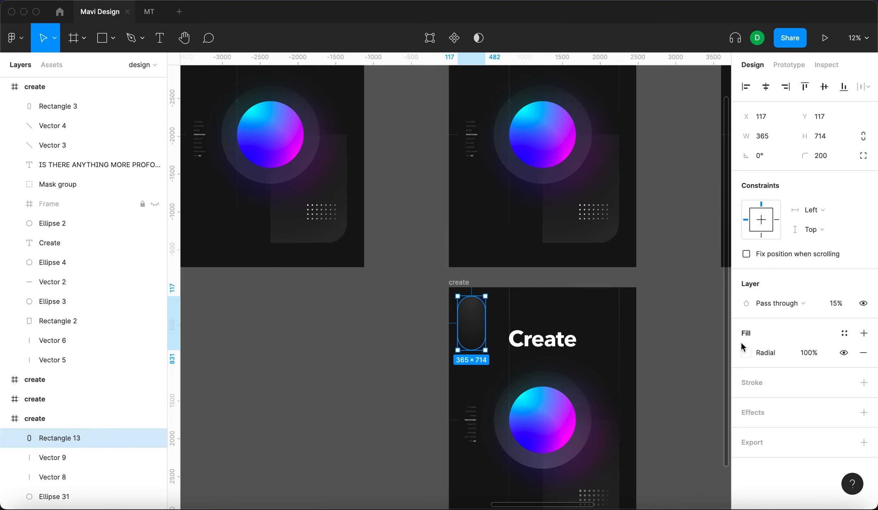
click(746, 352)
click(715, 182)
click(714, 406)
text(20)
key(Return)
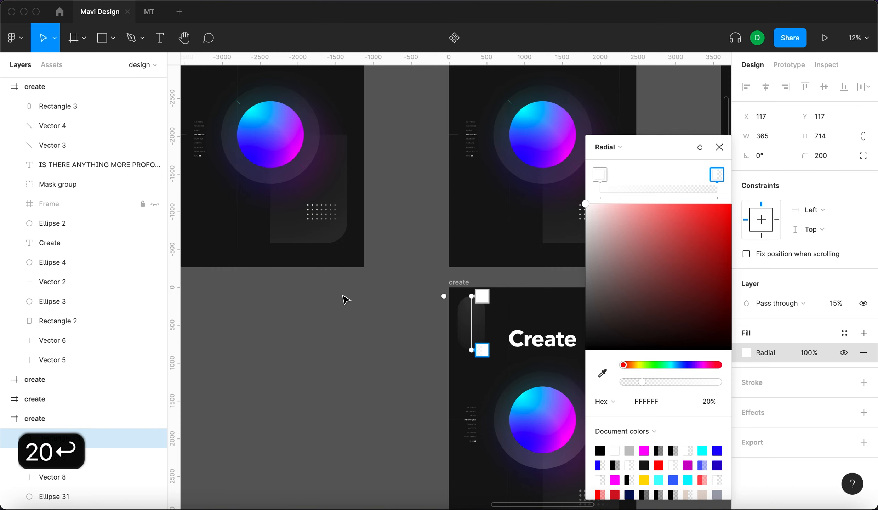
click(719, 146)
click(647, 176)
Compare the recreated poster with its reference and look over the details added on the following reference poster.
scroll(598, 221, right, 20)
scroll(597, 221, down, 5)
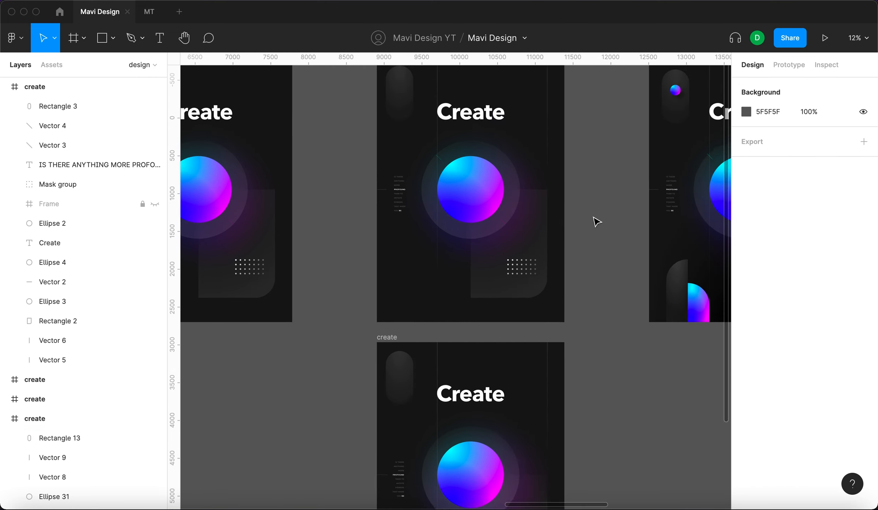
scroll(594, 216, up, 1)
scroll(542, 320, down, 5)
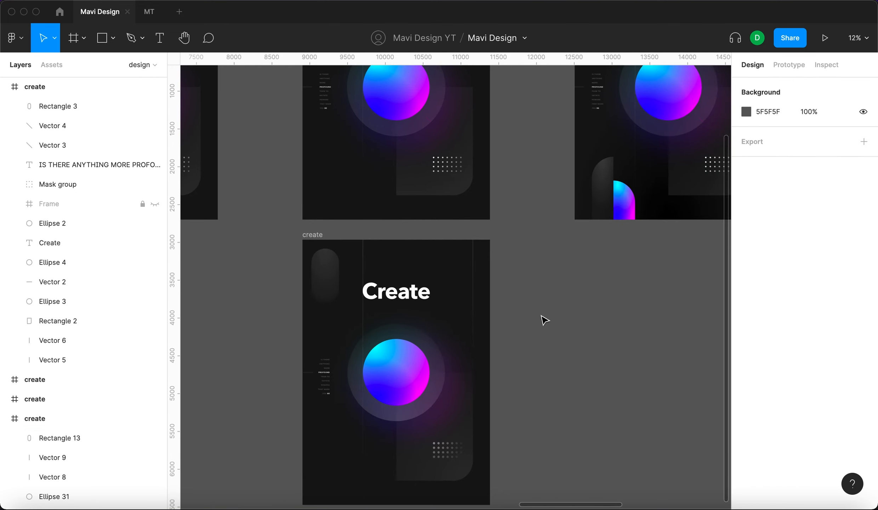
Move the recreated poster frame directly below the next reference poster, the one with a small gradient circle in its pill.
ctrl+scroll(543, 320, down, 3)
ctrl+scroll(543, 315, down, 2)
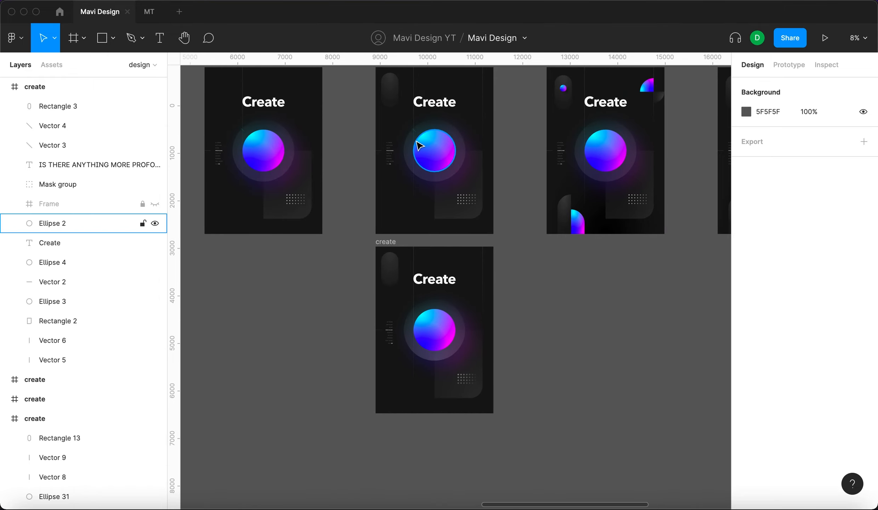
ctrl+scroll(418, 143, up, 3)
click(546, 296)
scroll(549, 301, right, 3)
scroll(549, 300, up, 1)
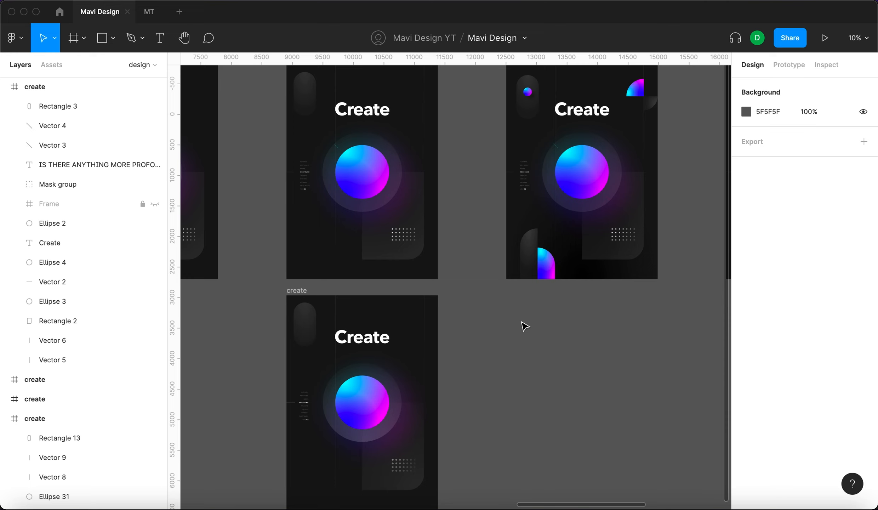
click(301, 294)
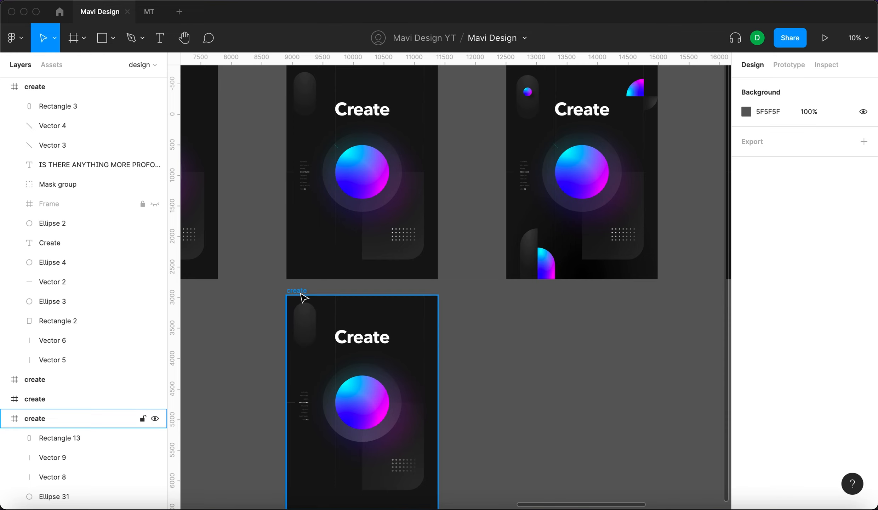
click(297, 290)
drag(296, 292, 514, 301)
click(673, 321)
Examine the reference poster's added details: the small circle in the pill, the upper quarter-circle shapes and the two half-arches along the lower edge.
key(space)
drag(675, 241, 600, 198)
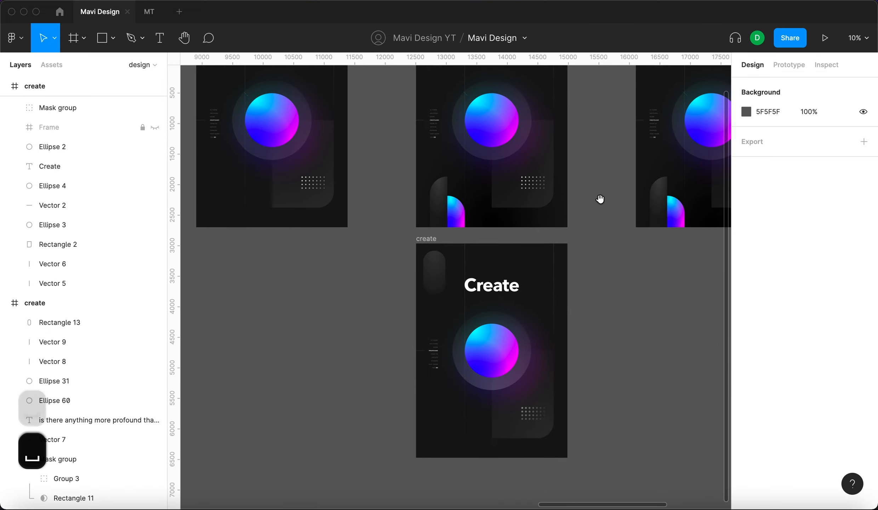
key(space)
drag(610, 257, 617, 325)
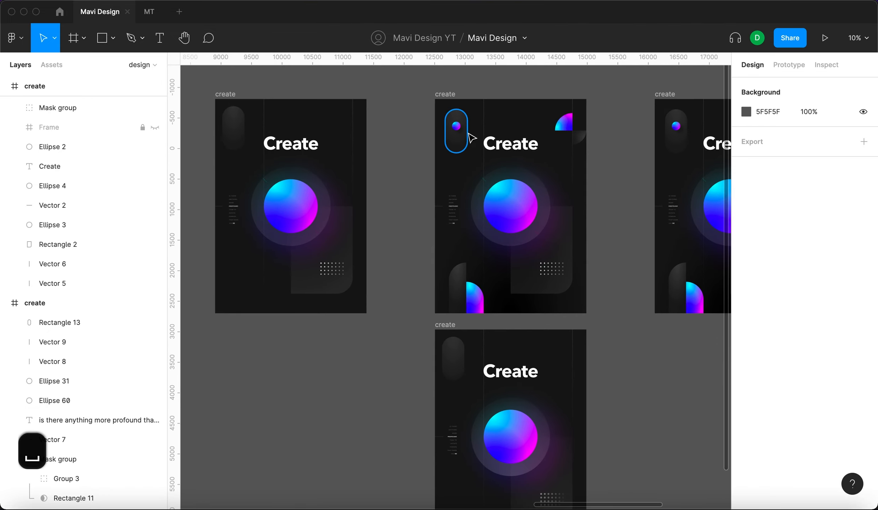
click(456, 125)
click(413, 369)
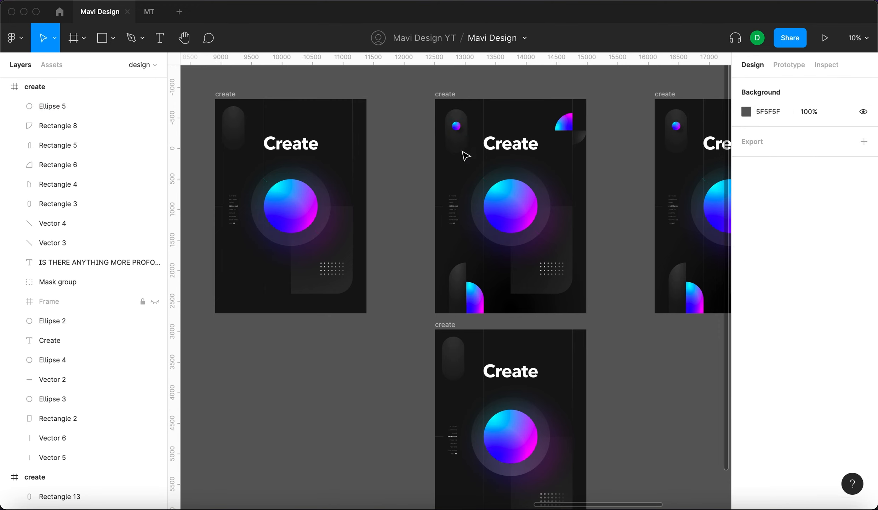
scroll(460, 152, up, 10)
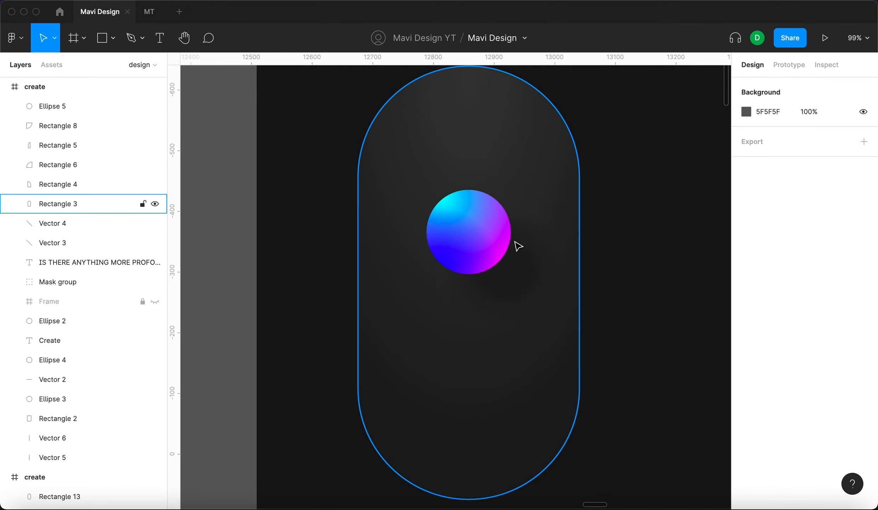
scroll(514, 279, down, 10)
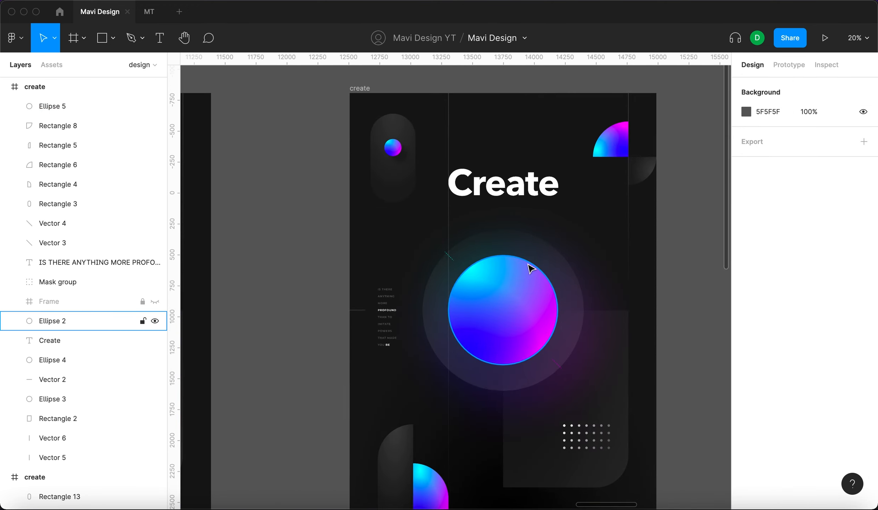
scroll(529, 270, down, 5)
scroll(573, 137, up, 8)
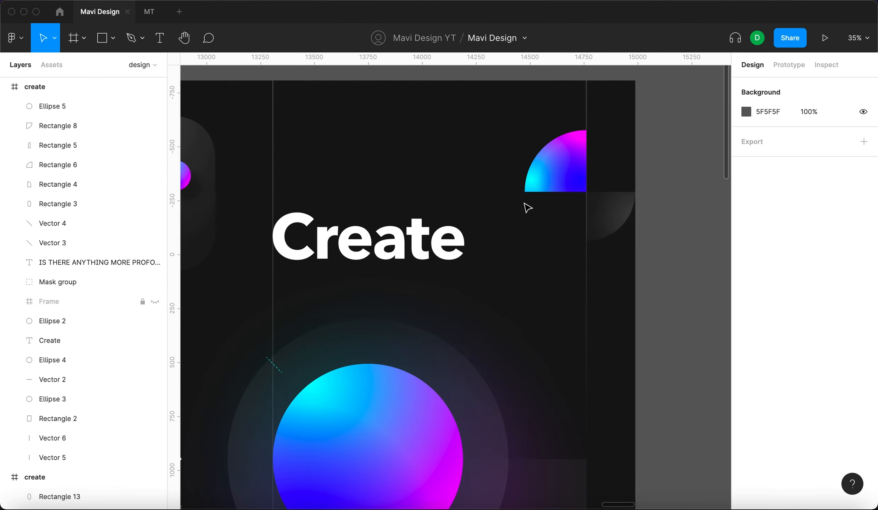
scroll(525, 206, down, 5)
scroll(606, 220, down, 5)
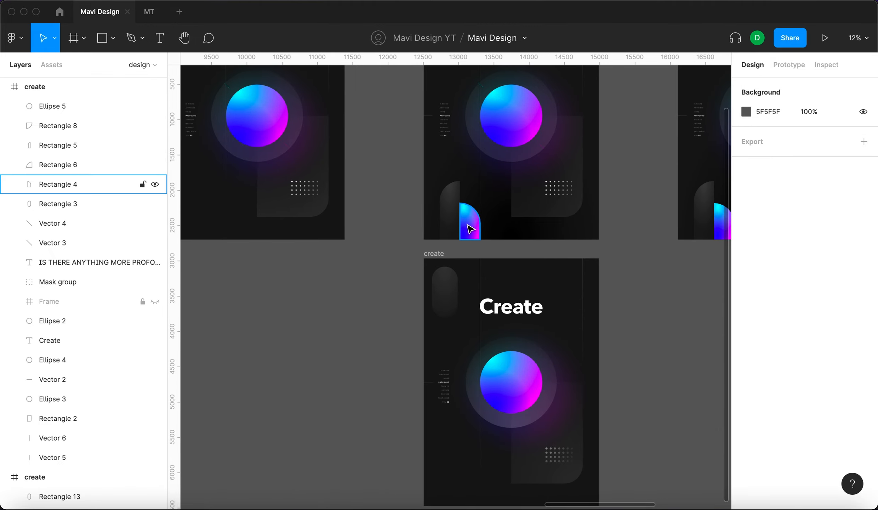
click(471, 228)
click(450, 226)
click(342, 278)
scroll(344, 277, right, 10)
scroll(345, 277, up, 5)
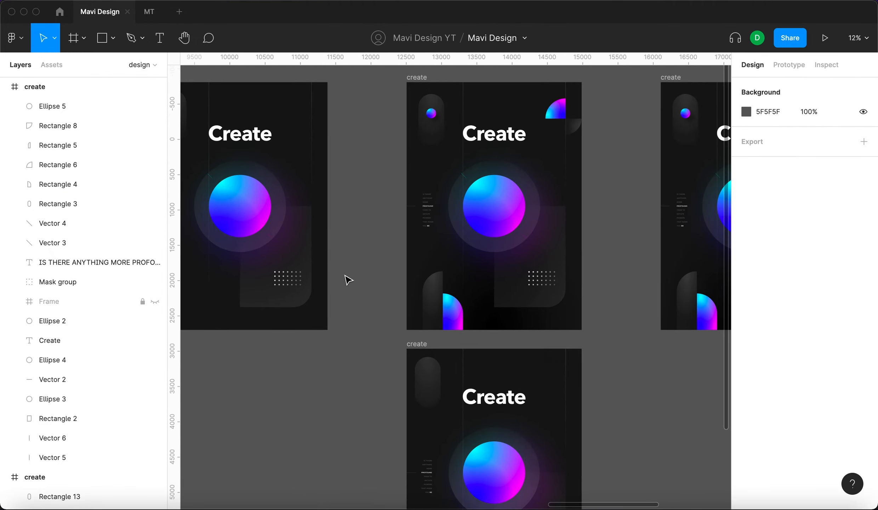
click(414, 212)
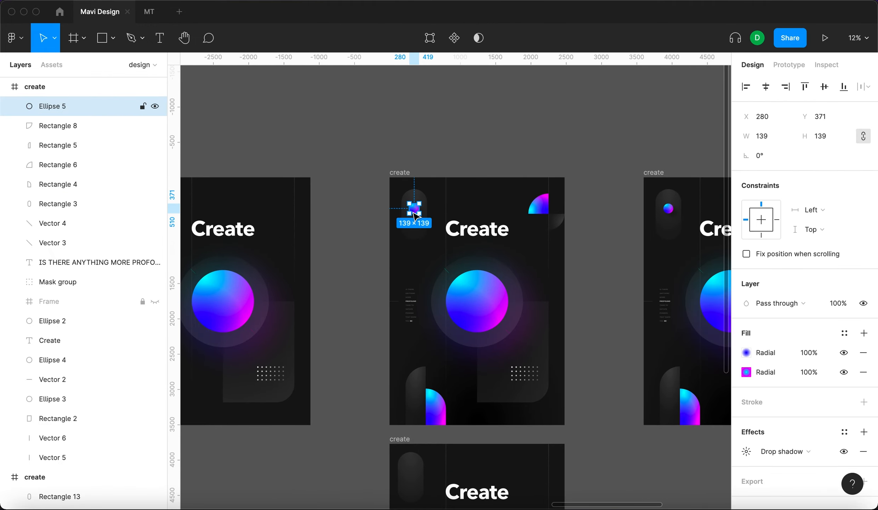
click(370, 255)
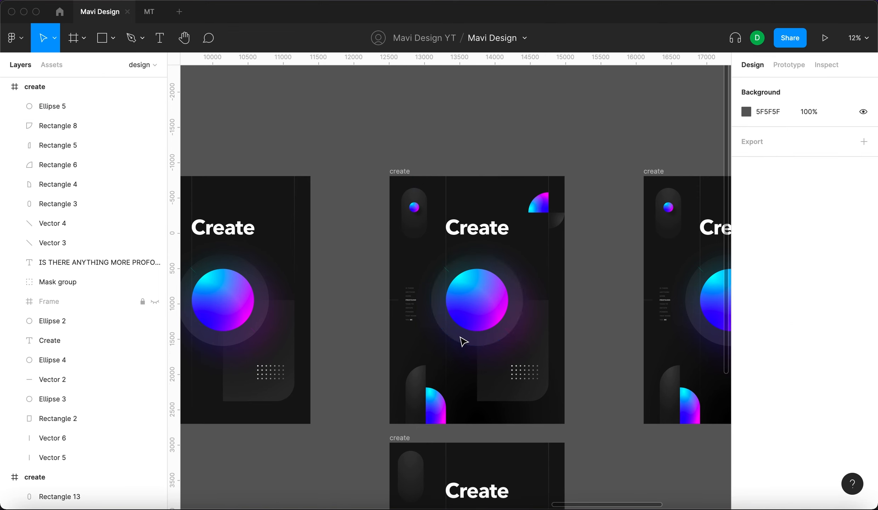
Duplicate the recreated poster's large gradient circle onto the pill and bring the copy to the front.
scroll(462, 340, down, 5)
click(508, 458)
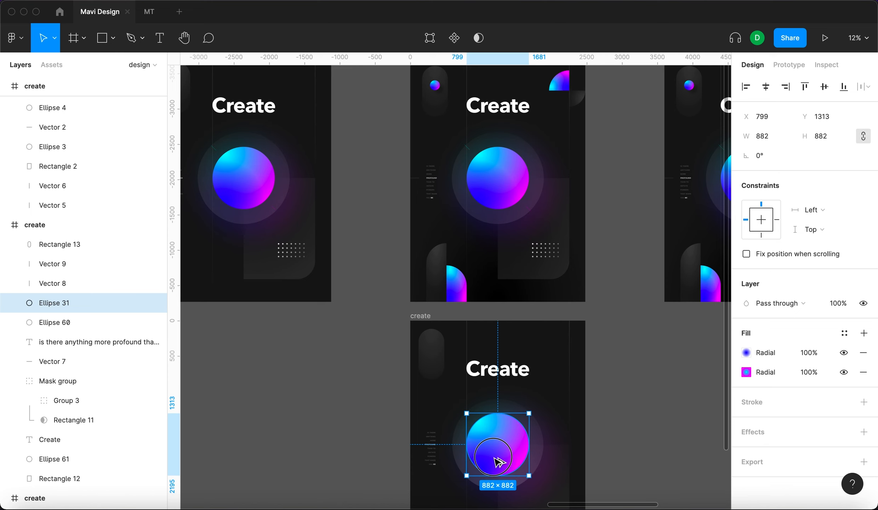
drag(497, 459, 447, 380)
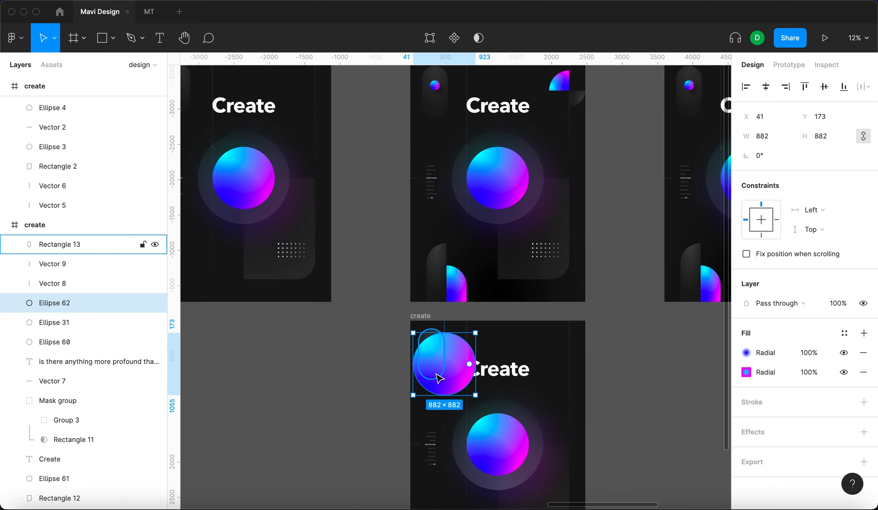
scroll(447, 379, up, 3)
key(alt+super+bracketright)
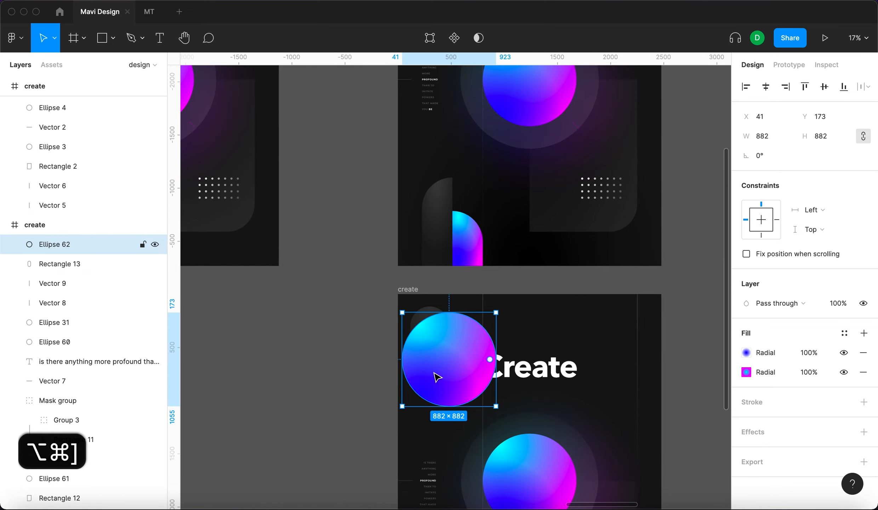
Resize the duplicated circle proportionally to a width of 139, matching the small circle in the reference poster.
scroll(438, 377, up, 5)
click(436, 132)
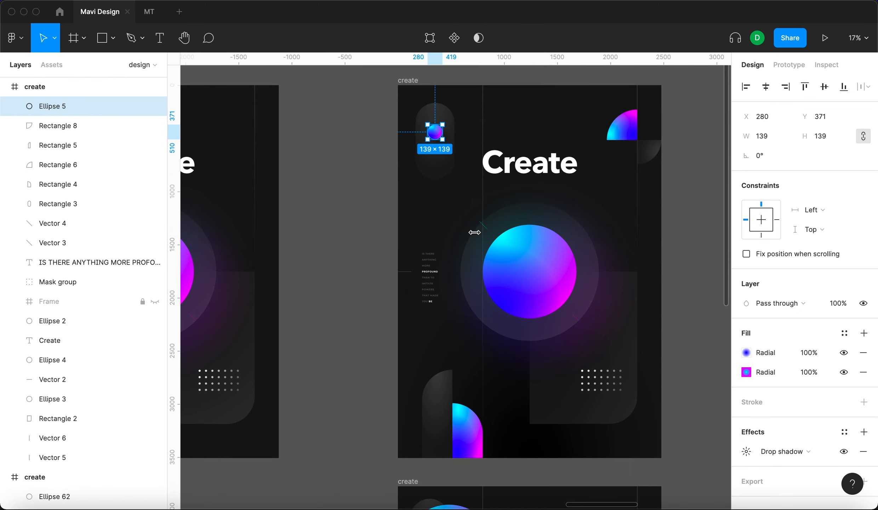
scroll(544, 315, down, 4)
click(479, 292)
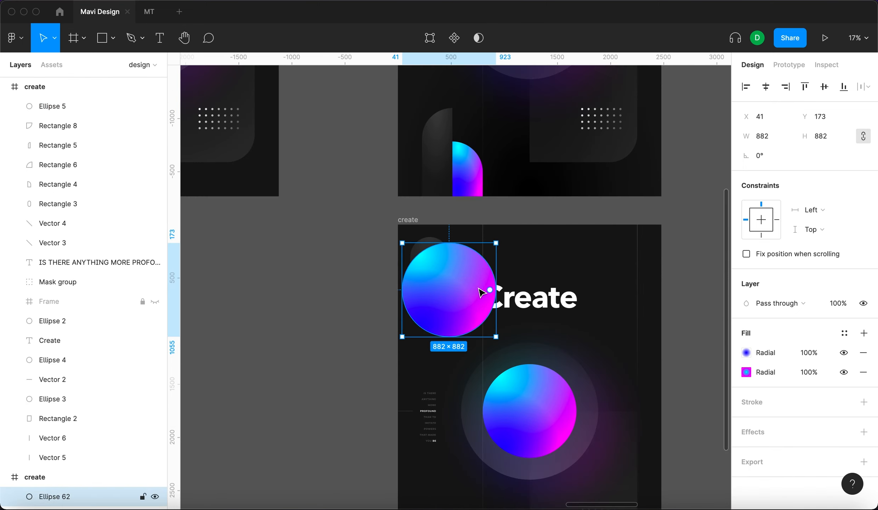
click(777, 140)
text(139)
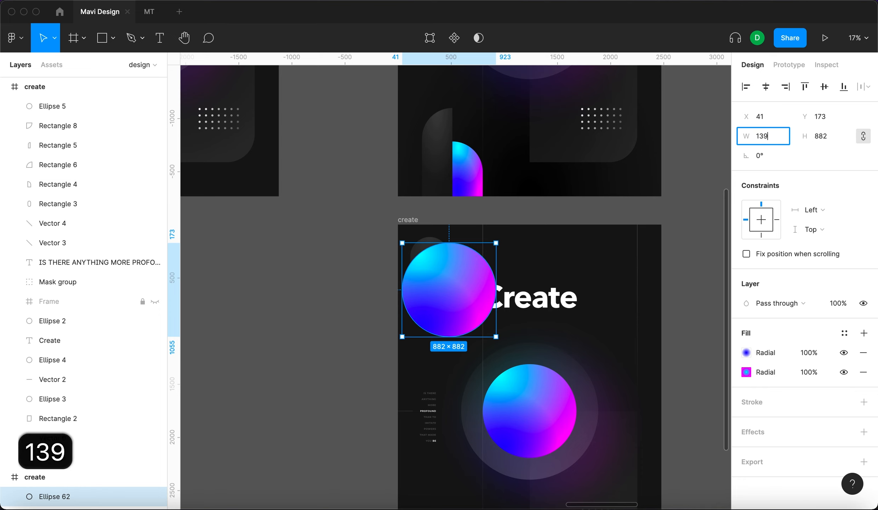
key(Return)
Centre the small circle horizontally in the upper part of the recreated pill, at X 230, Y 253.
drag(414, 253, 433, 261)
key(shift+2)
key(alt)
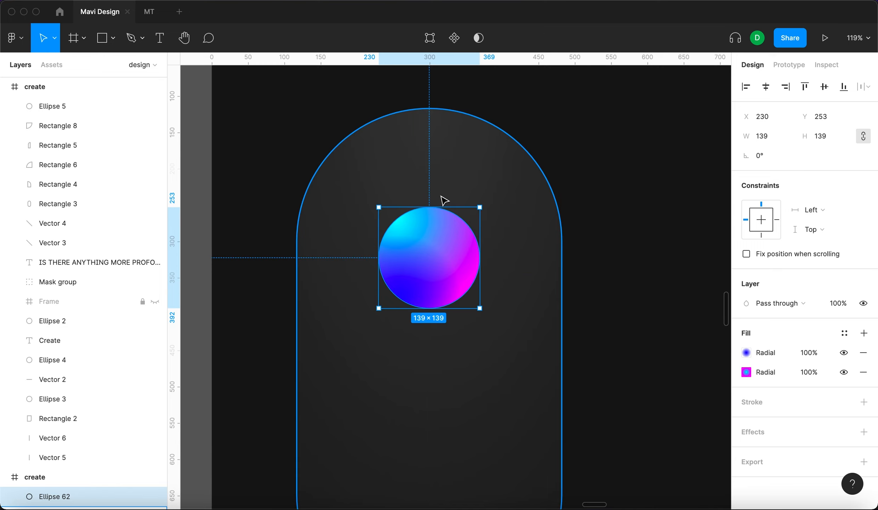
Check the reference circle's spacing within its pill and lower the recreated small circle to Y 321.
scroll(443, 201, up, 10)
scroll(443, 202, down, 6)
scroll(447, 196, up, 10)
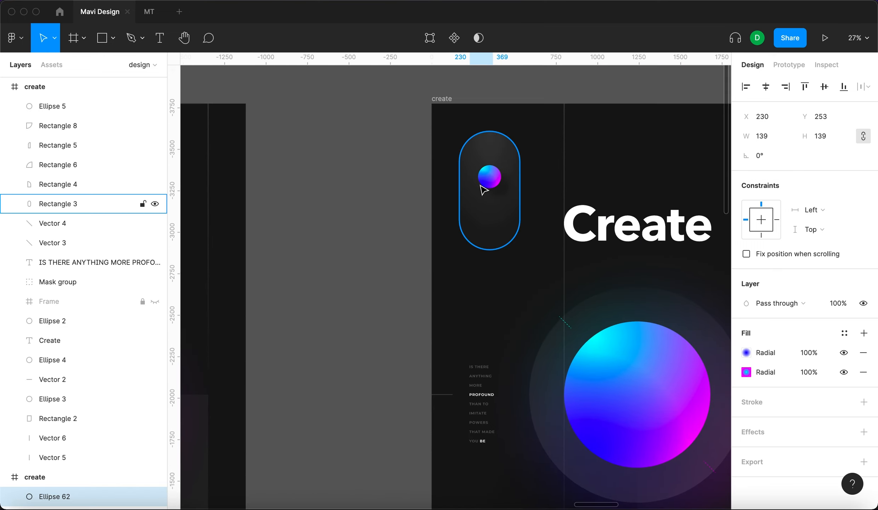
click(485, 182)
key(alt)
scroll(530, 243, down, 8)
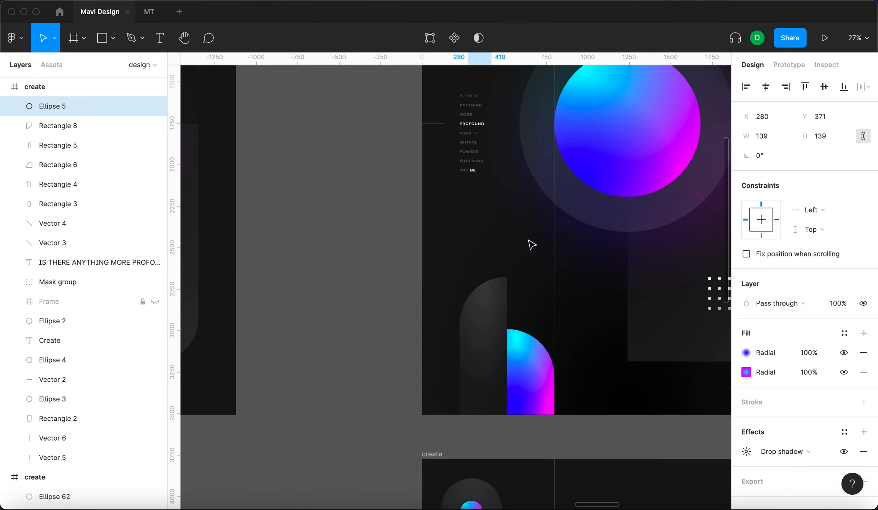
scroll(531, 244, down, 4)
click(468, 406)
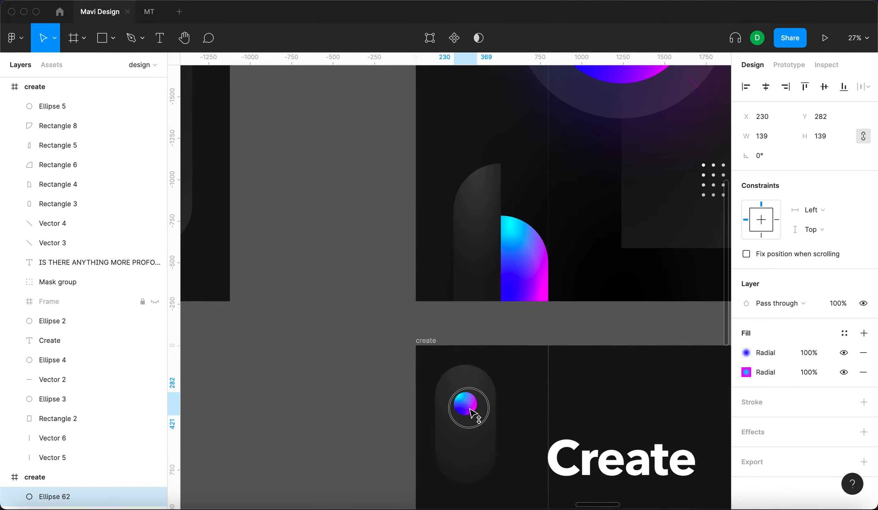
drag(469, 407, 469, 416)
key(alt)
key(Up)
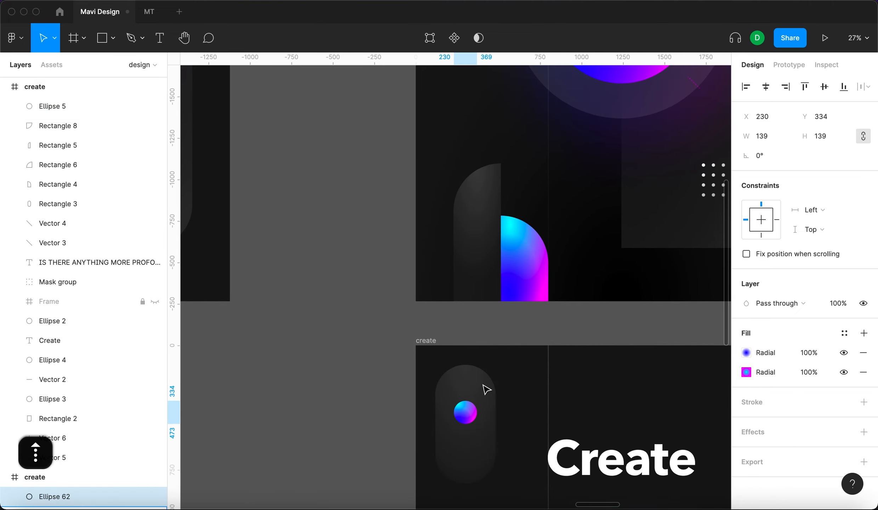
key(Up)
key(Up)
key(Up)
key(shift+Up)
scroll(483, 387, up, 5)
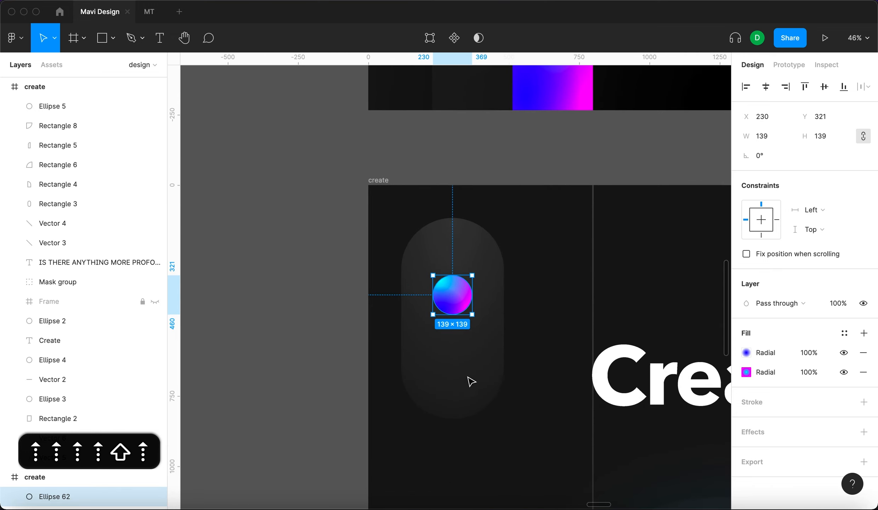
click(245, 363)
Inspect the drop shadow settings of the small circle in the reference poster.
scroll(245, 363, down, 5)
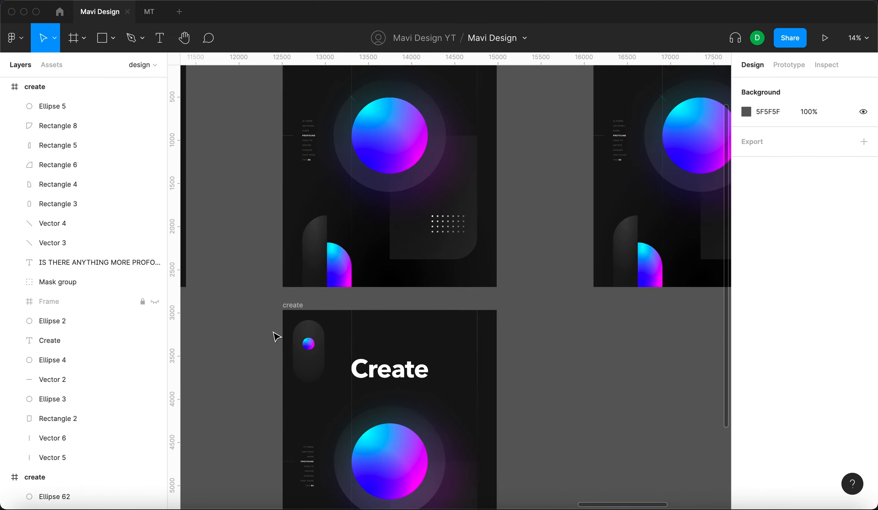
scroll(276, 336, up, 3)
scroll(276, 336, left, 2)
click(363, 88)
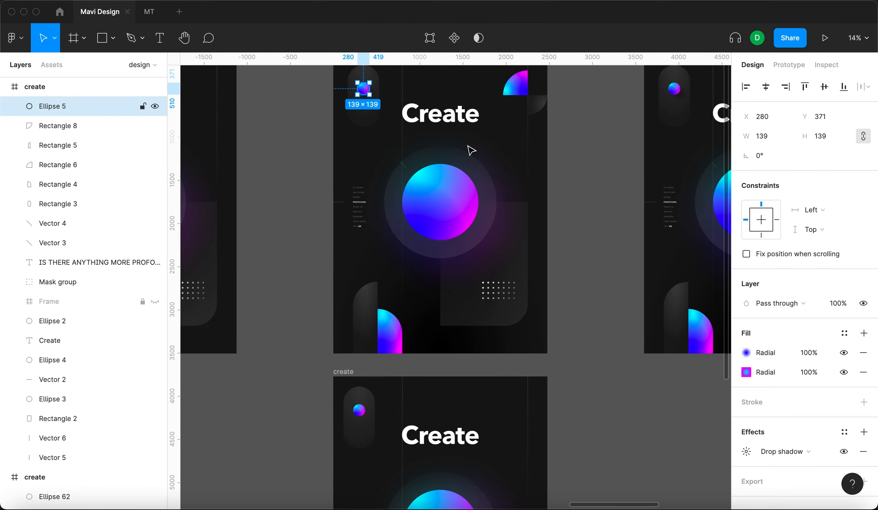
click(745, 455)
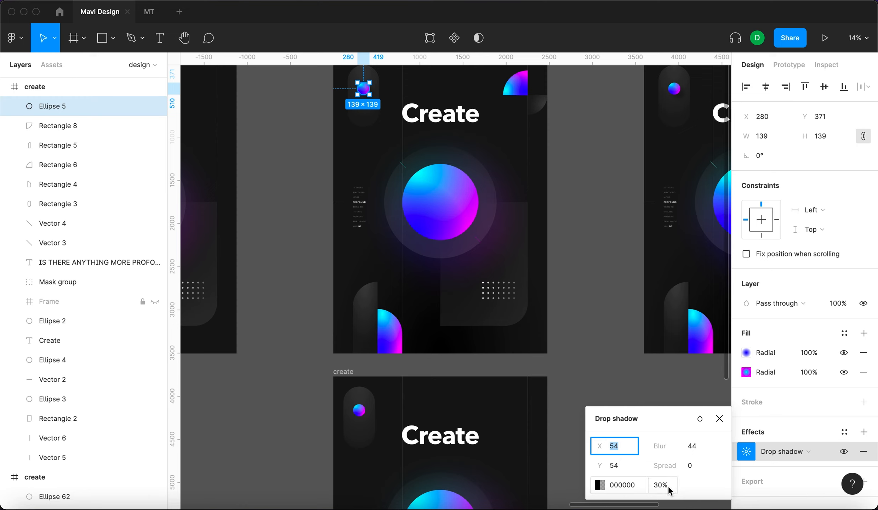
click(718, 419)
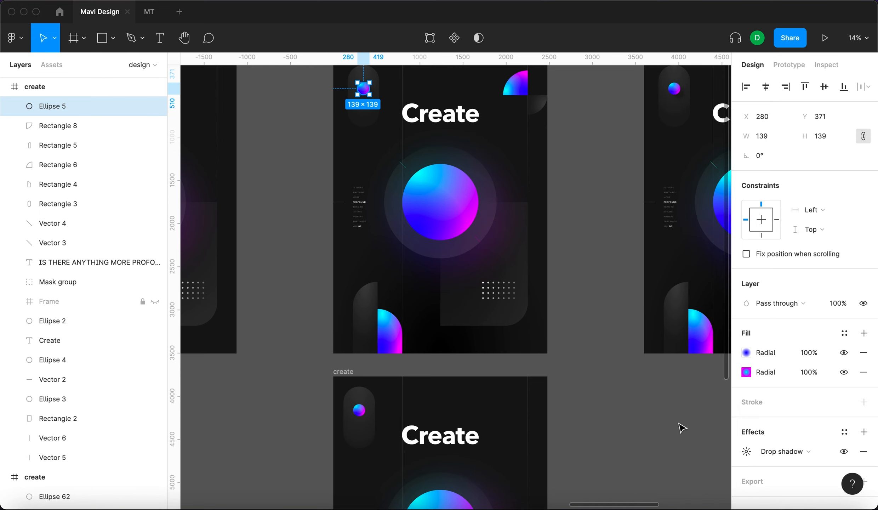
click(680, 427)
Add a drop shadow to the recreated small circle with X 54, Y 54, blur 44 and 30% opacity.
click(359, 414)
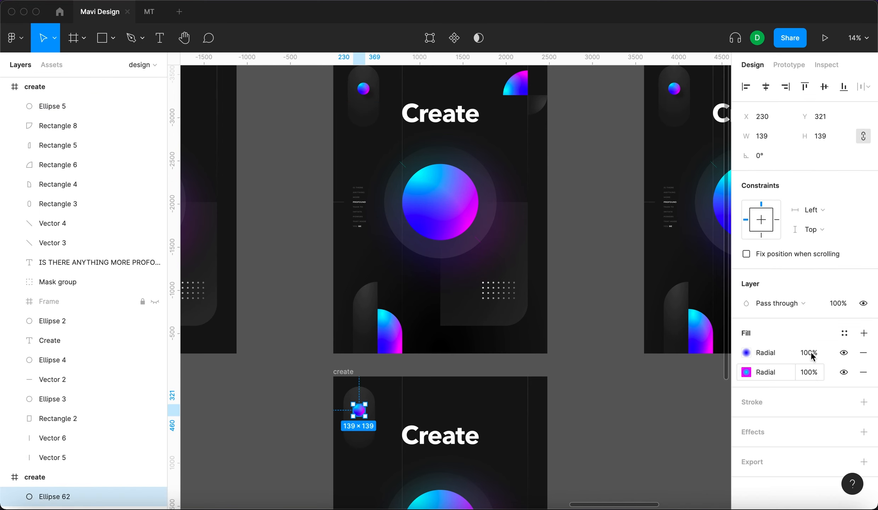
click(868, 437)
click(752, 451)
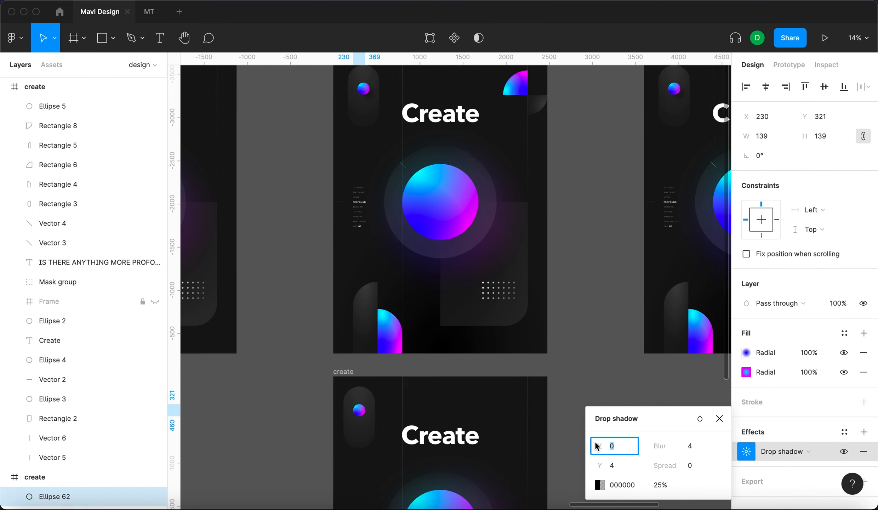
click(622, 449)
text(54)
key(Tab)
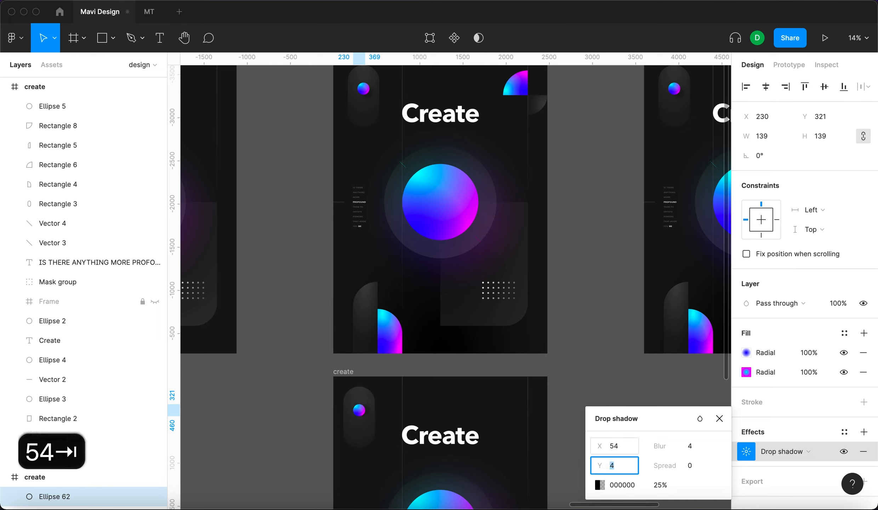
text(54)
click(692, 447)
text(44)
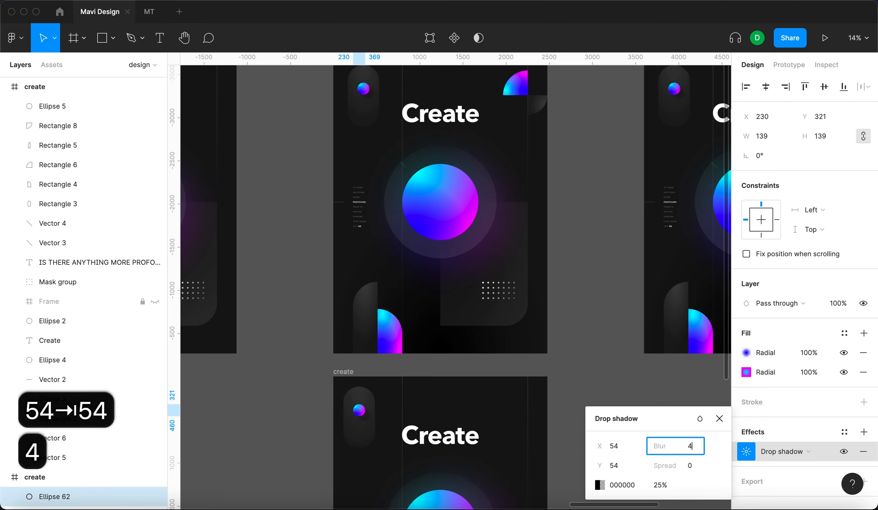
click(663, 485)
text(30)
key(Return)
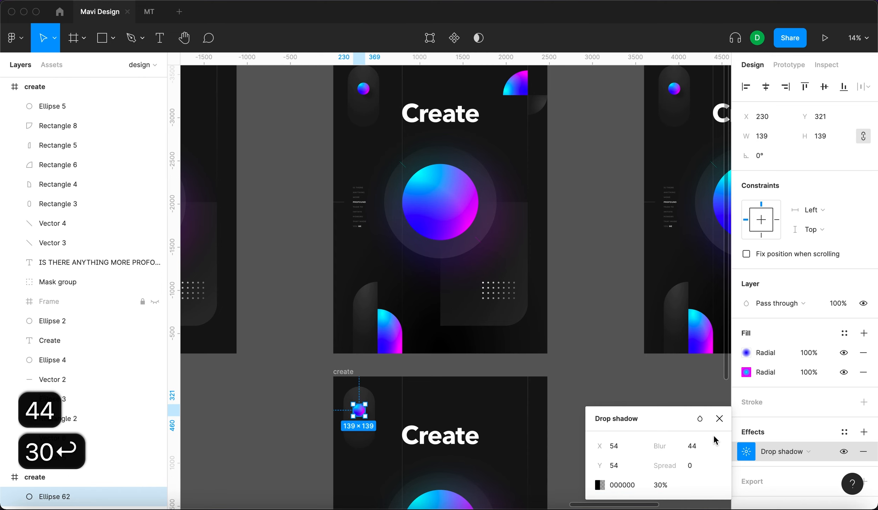
click(719, 418)
click(328, 393)
scroll(347, 418, up, 10)
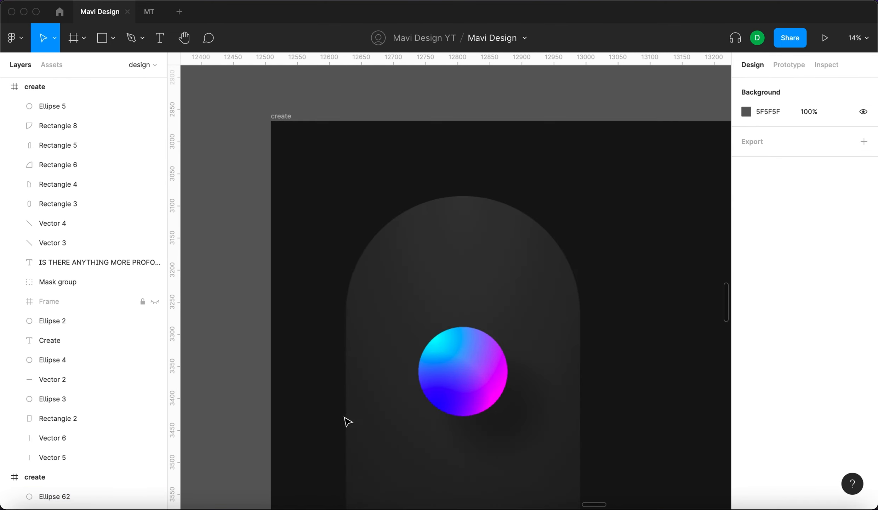
Inspect the dot size and the spacing of the dot grid in the reference poster.
scroll(375, 375, down, 10)
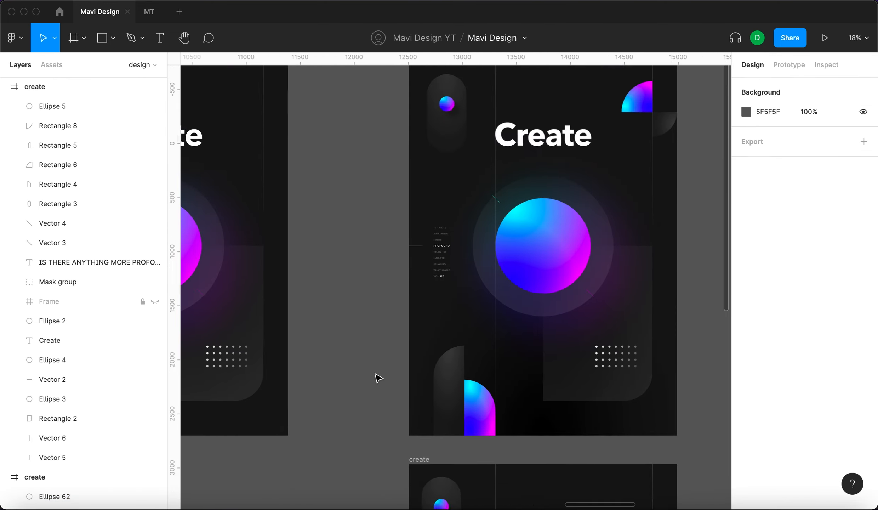
scroll(390, 378, up, 5)
scroll(390, 377, left, 2)
scroll(408, 377, down, 3)
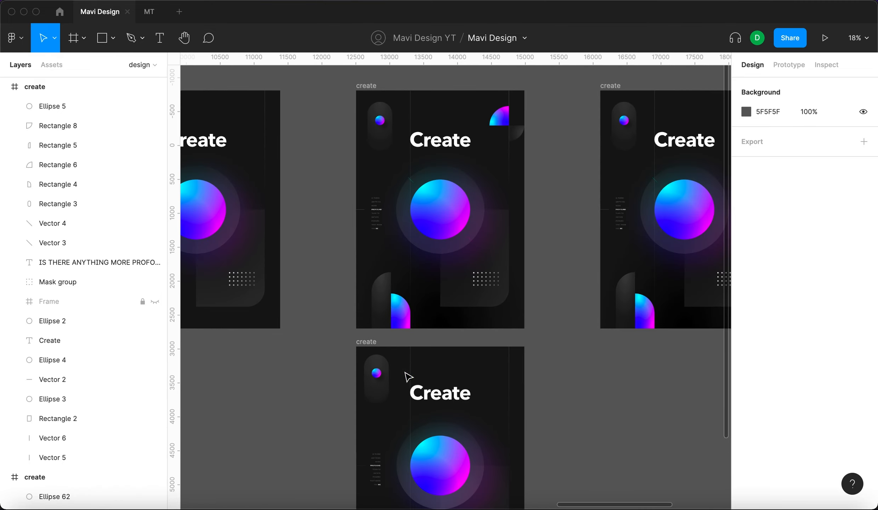
scroll(593, 353, down, 5)
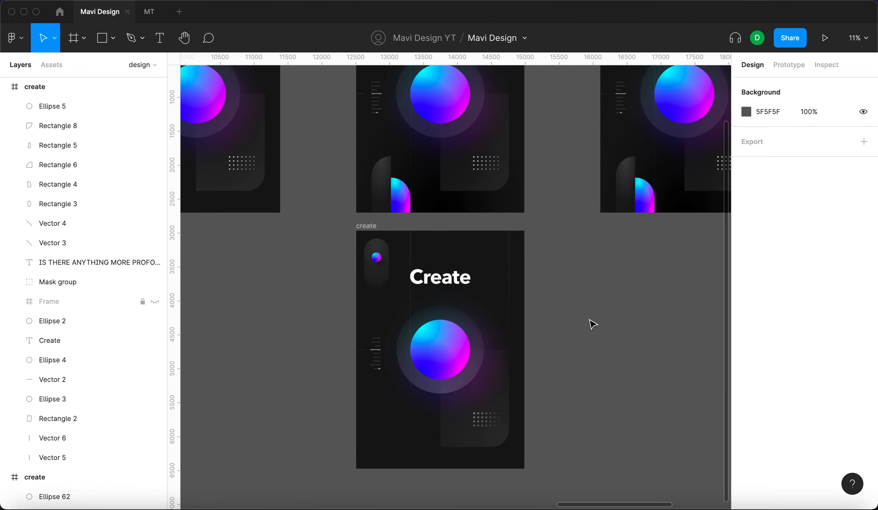
click(483, 167)
click(576, 221)
scroll(484, 170, up, 5)
scroll(484, 170, up, 5)
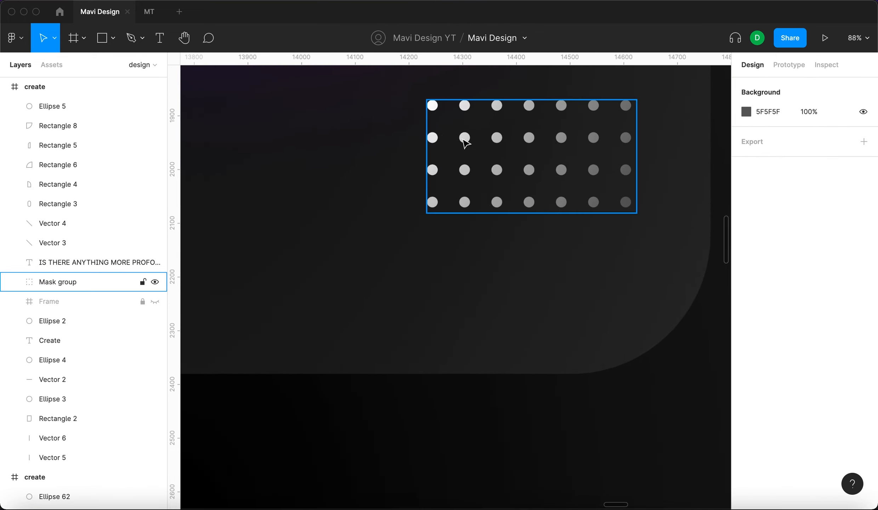
click(465, 142)
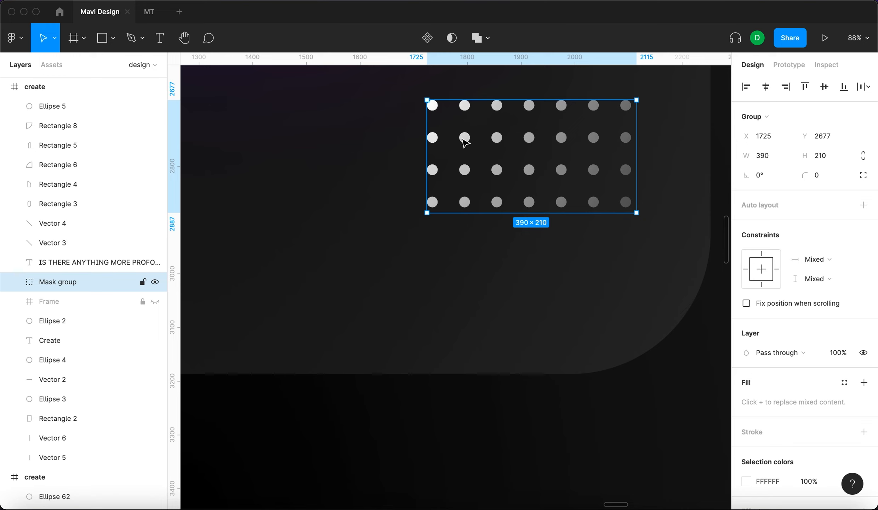
double_click(435, 109)
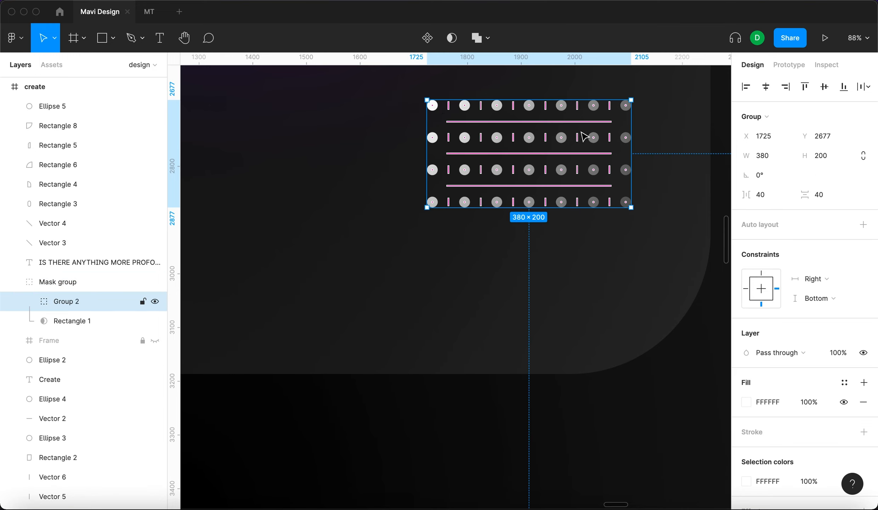
click(494, 106)
scroll(568, 234, down, 5)
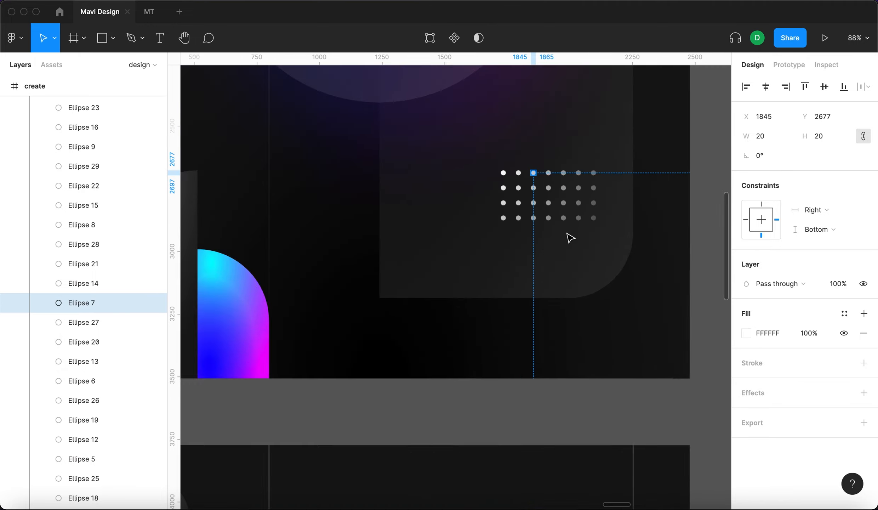
scroll(572, 213, up, 4)
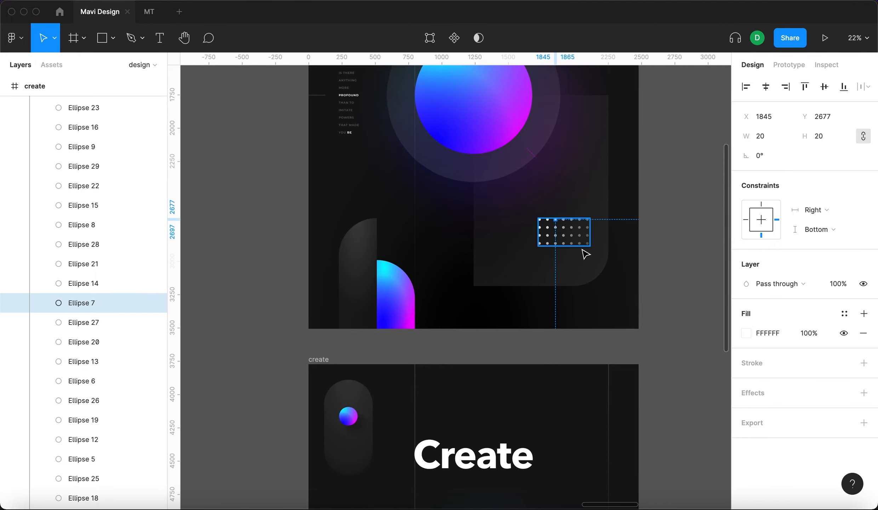
Resize all dots of the recreated poster's dot grid to 20 × 20 and check their spacing.
scroll(584, 252, down, 5)
scroll(584, 254, down, 5)
scroll(486, 293, up, 5)
click(486, 294)
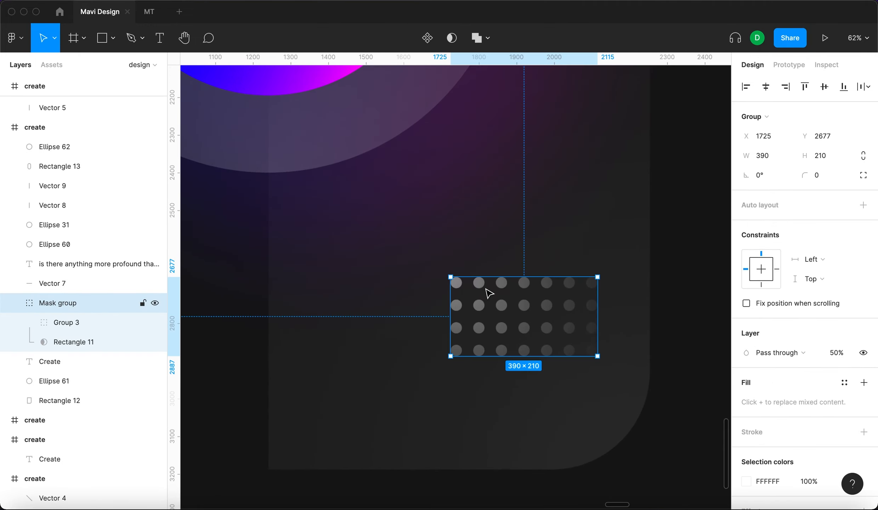
key(Return)
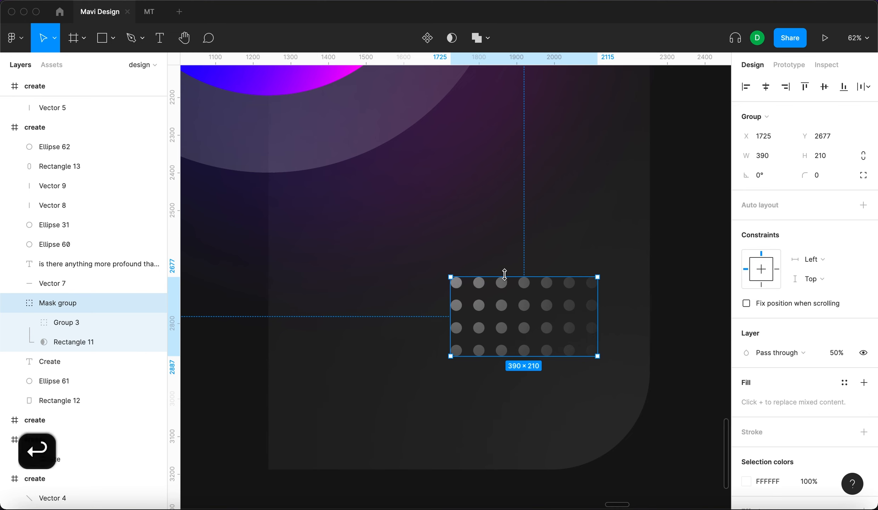
click(56, 328)
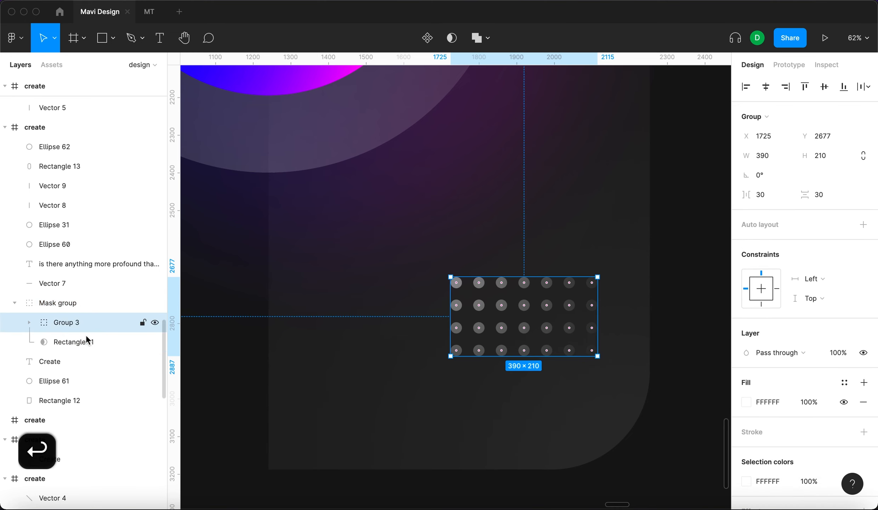
key(Return)
click(768, 137)
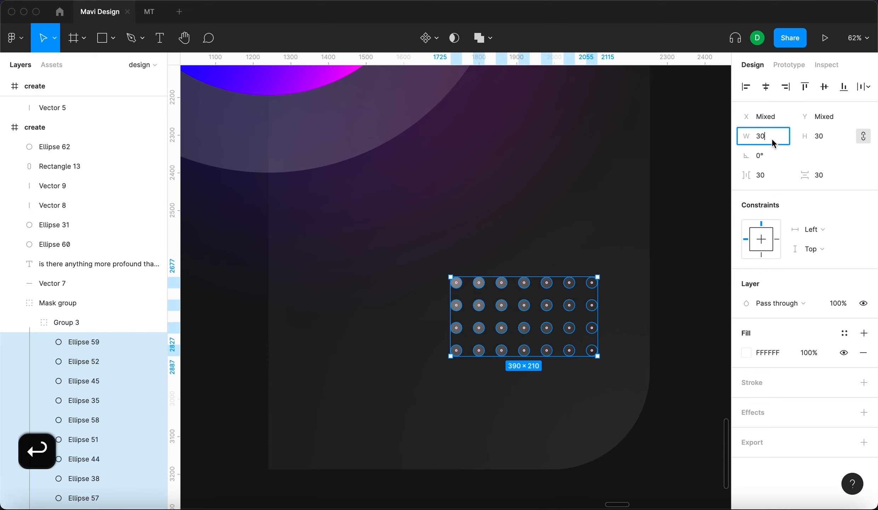
text(20)
key(Return)
click(771, 174)
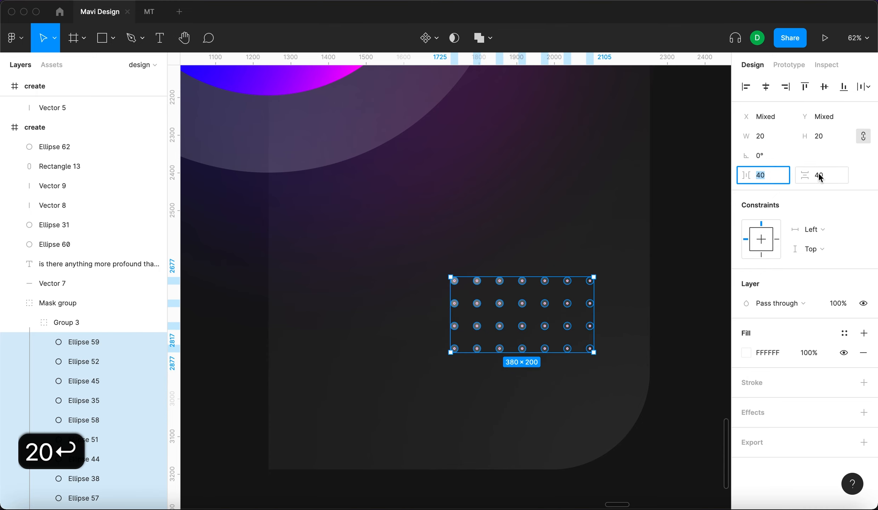
click(700, 244)
Compare the dot grid's opacity with the reference and set the recreated grid's opacity to 100%.
click(455, 291)
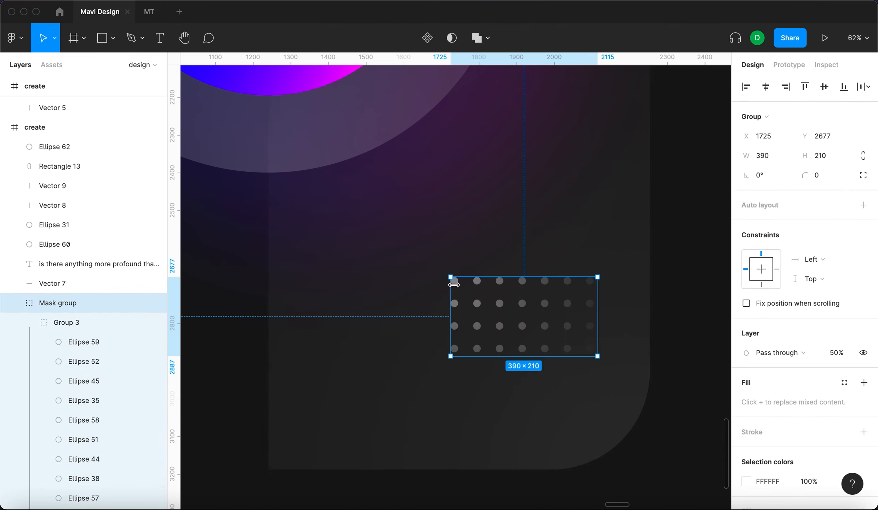
scroll(455, 284, down, 5)
scroll(454, 285, down, 2)
scroll(457, 290, up, 10)
click(565, 243)
scroll(569, 244, down, 5)
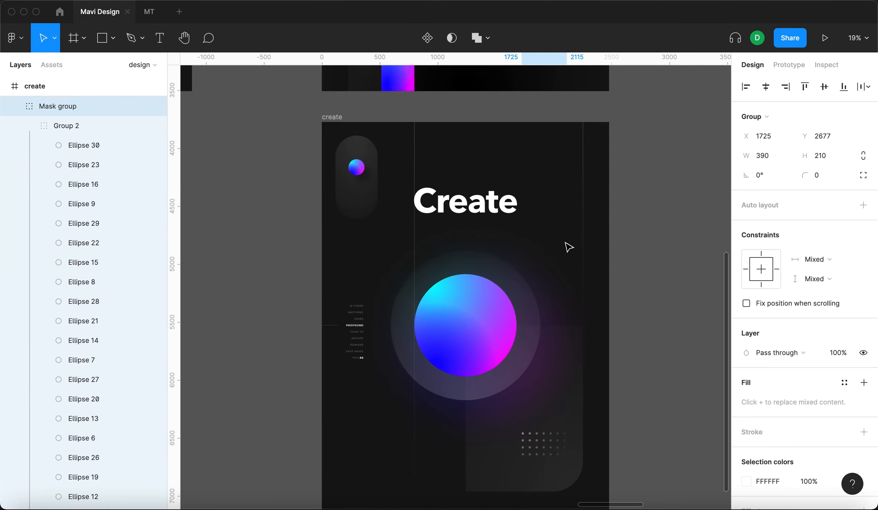
click(547, 449)
text(100)
key(Return)
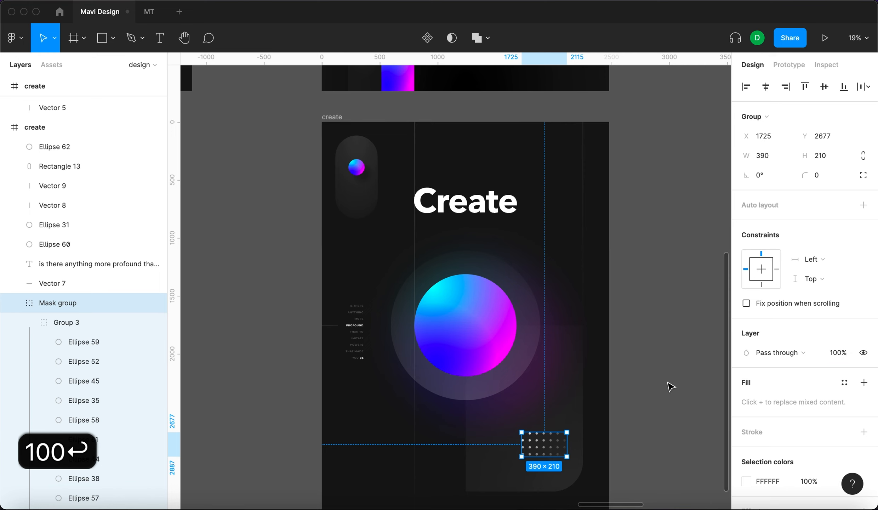
click(666, 386)
Check the size, rotation and corner radii of the gradient quarter-circle in the reference poster's upper corner.
scroll(670, 386, down, 3)
scroll(670, 386, up, 3)
scroll(670, 385, right, 3)
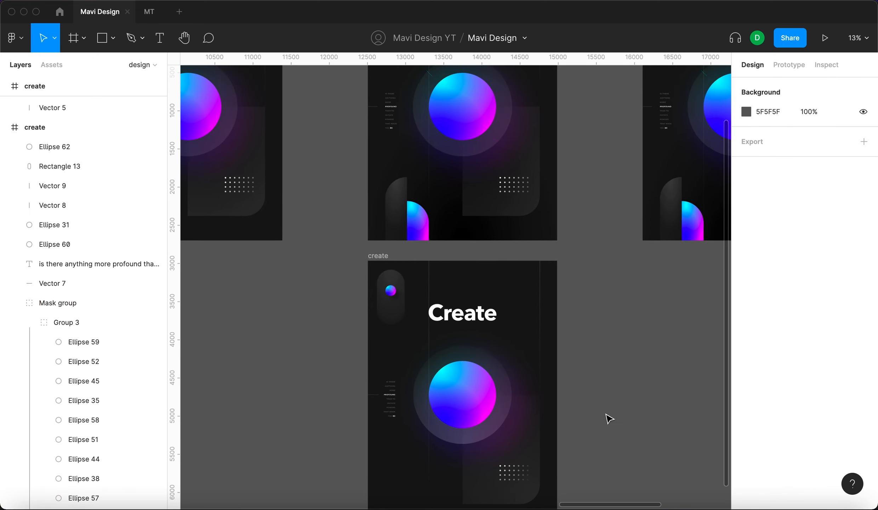
key(space)
drag(585, 285, 550, 374)
key(space)
key(space)
click(491, 95)
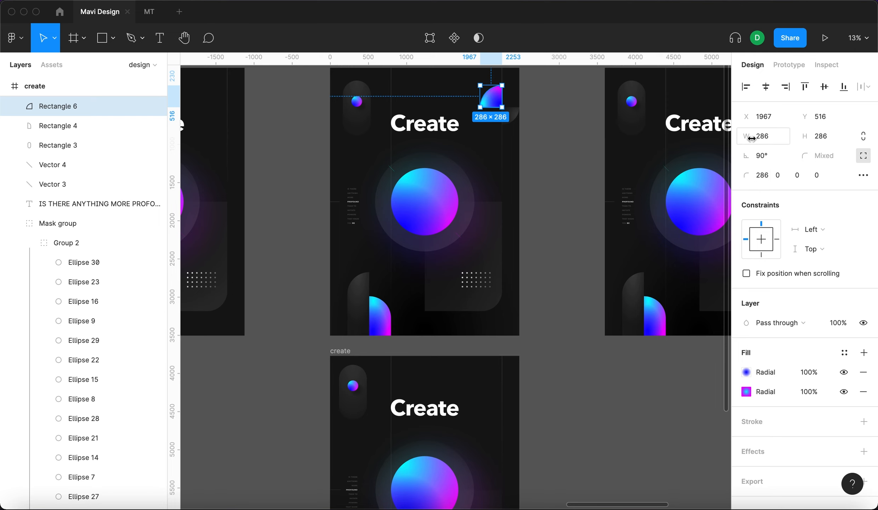
click(605, 383)
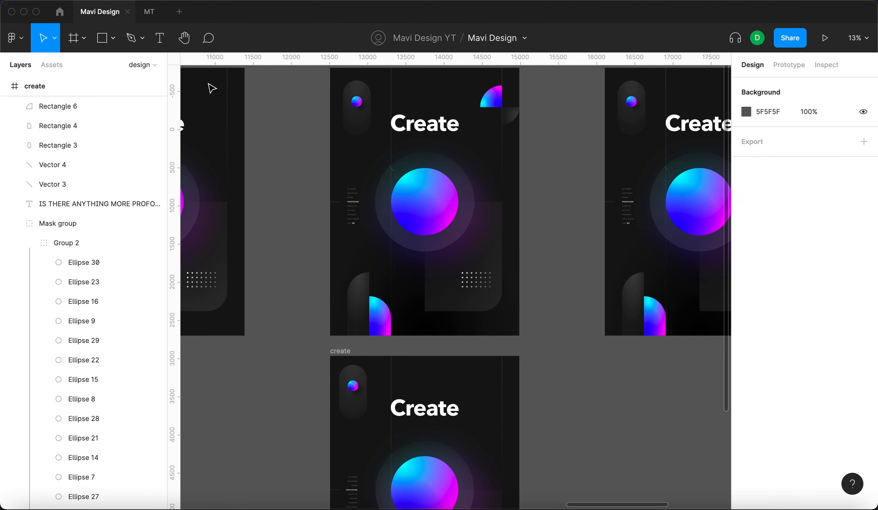
Draw a square beside the recreated poster and set its size to 286 × 286.
click(104, 39)
drag(565, 361, 598, 397)
click(770, 136)
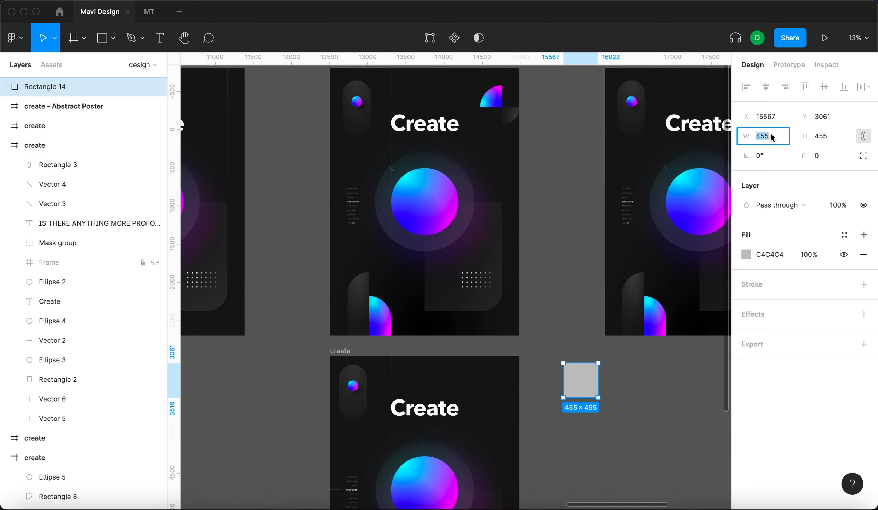
text(286)
key(Return)
click(650, 375)
Turn the square into a quarter-circle with a 286 top-left corner radius and shift it slightly closer to the poster.
click(577, 375)
click(863, 156)
click(777, 176)
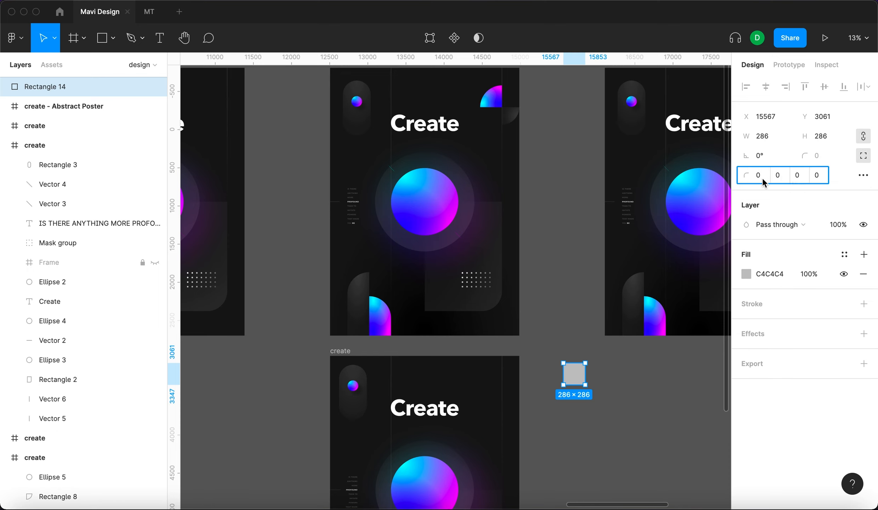
key(super+a)
text(286)
key(Return)
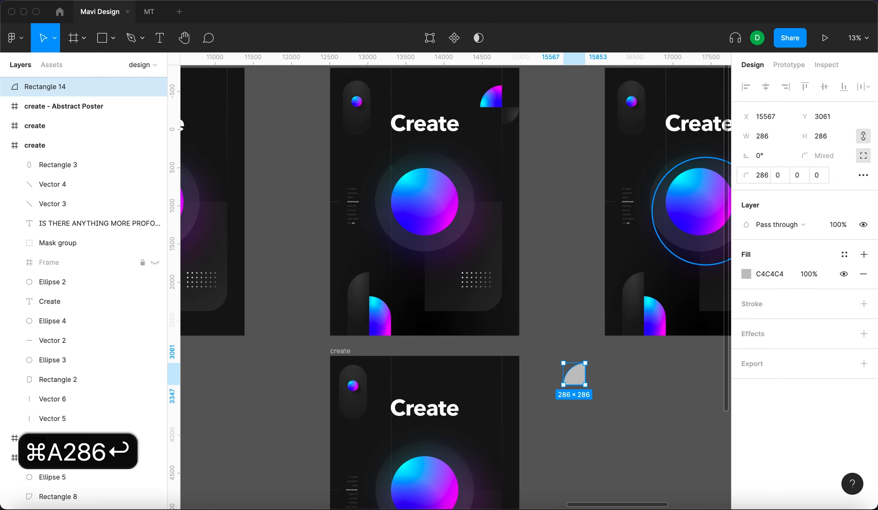
click(697, 377)
drag(577, 373, 567, 373)
Copy both radial gradient fills from the large circle onto the grey quarter-circle.
scroll(487, 422, down, 3)
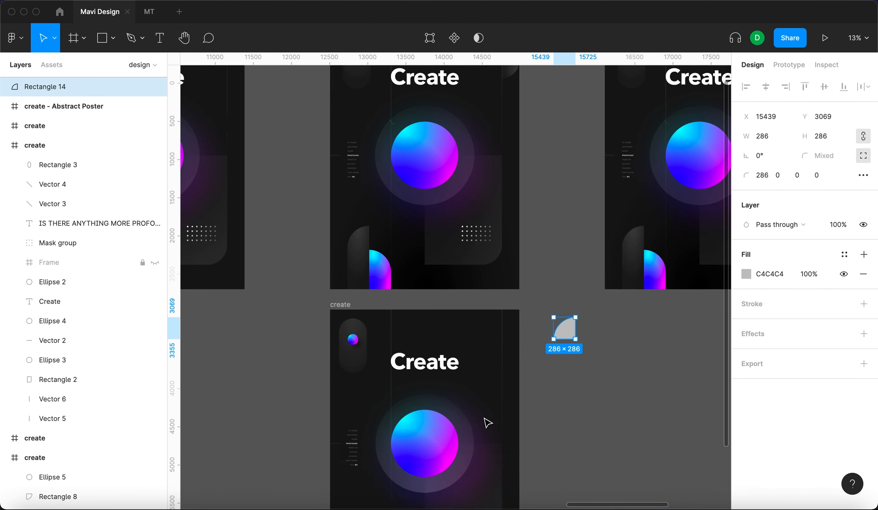
scroll(487, 422, down, 5)
click(433, 368)
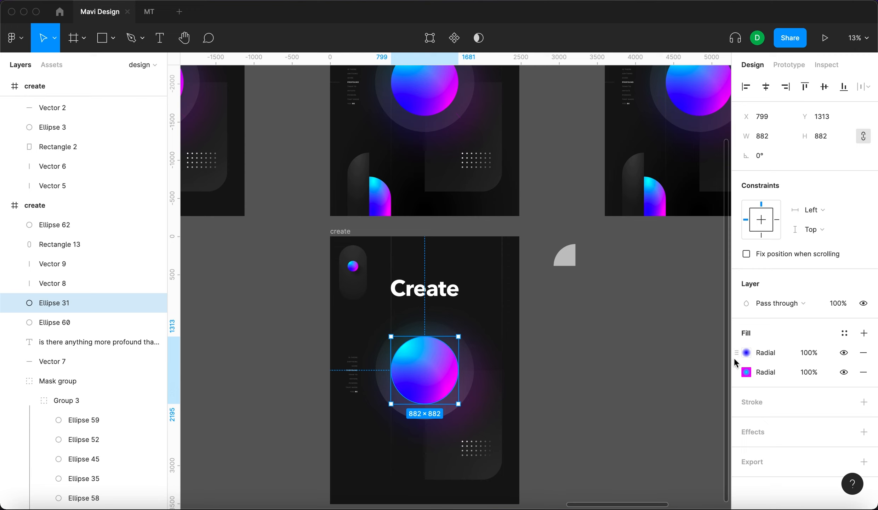
click(734, 373)
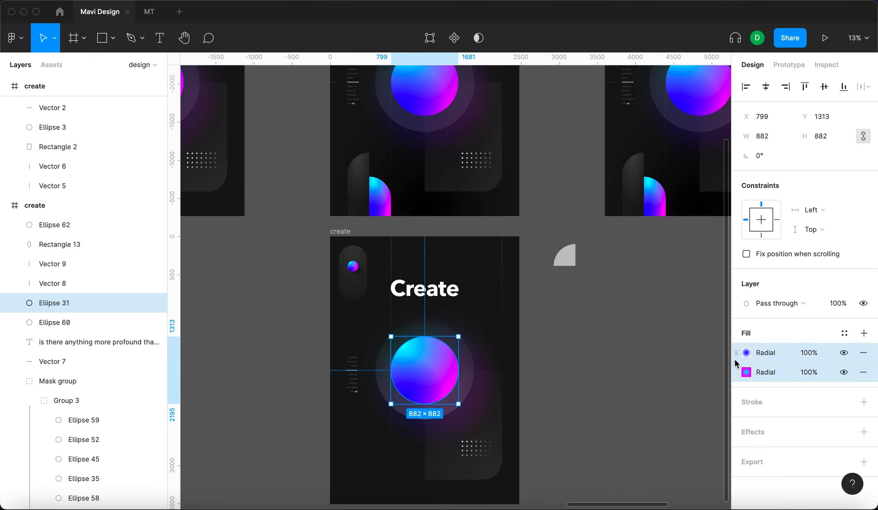
shift+click(734, 358)
key(super+c)
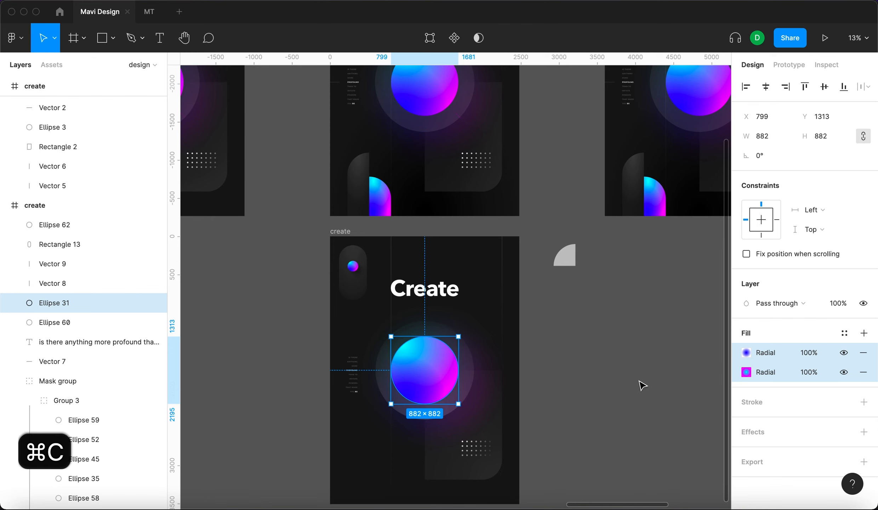
click(570, 261)
key(super+v)
click(657, 283)
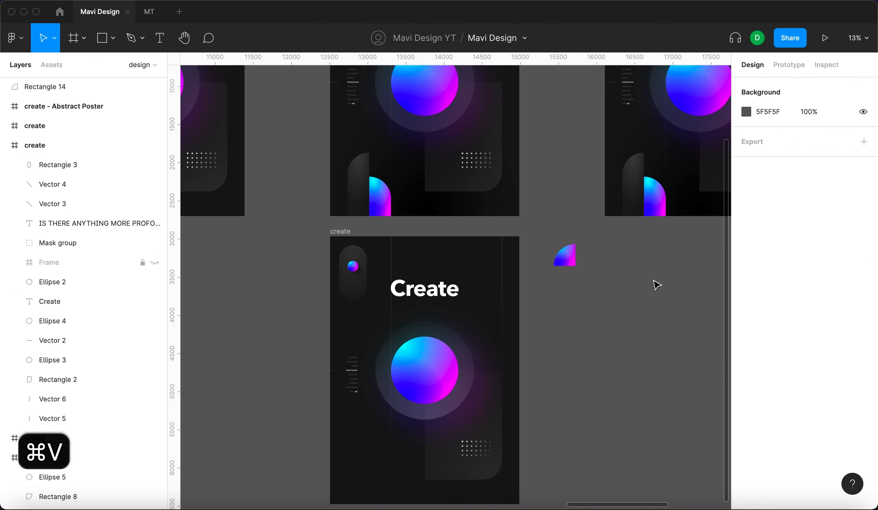
Remove the grey C4C4C4 fill from the gradient quarter-circle.
click(572, 259)
scroll(613, 298, up, 5)
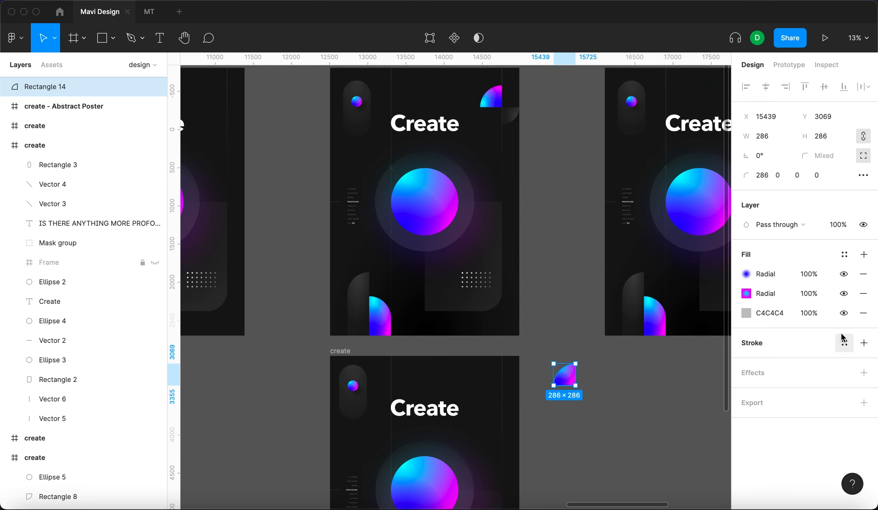
click(863, 312)
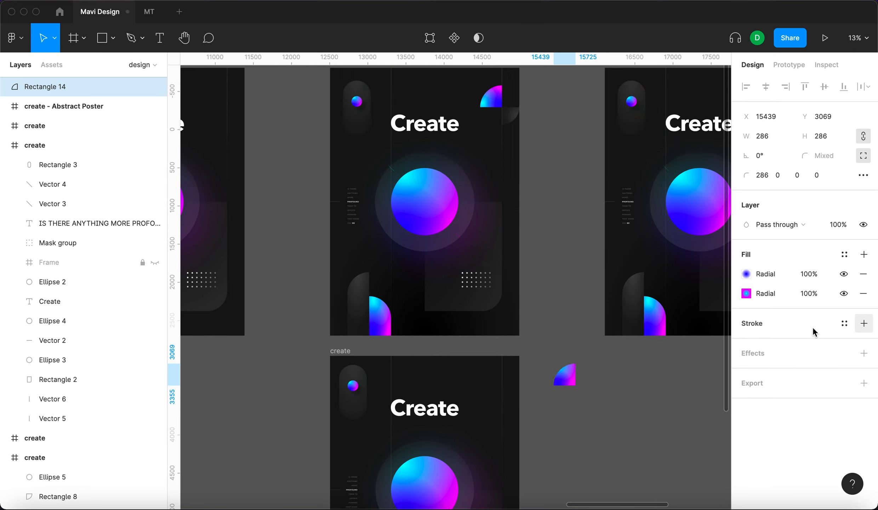
click(592, 436)
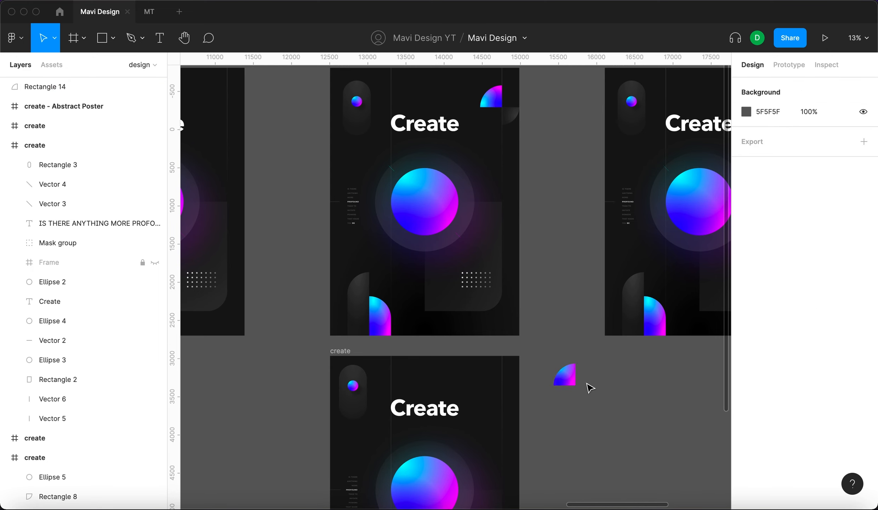
Move the gradient quarter-circle up beside the reference poster's quarter-circle, to about X 15143, Y -607.
click(572, 383)
scroll(571, 384, up, 1)
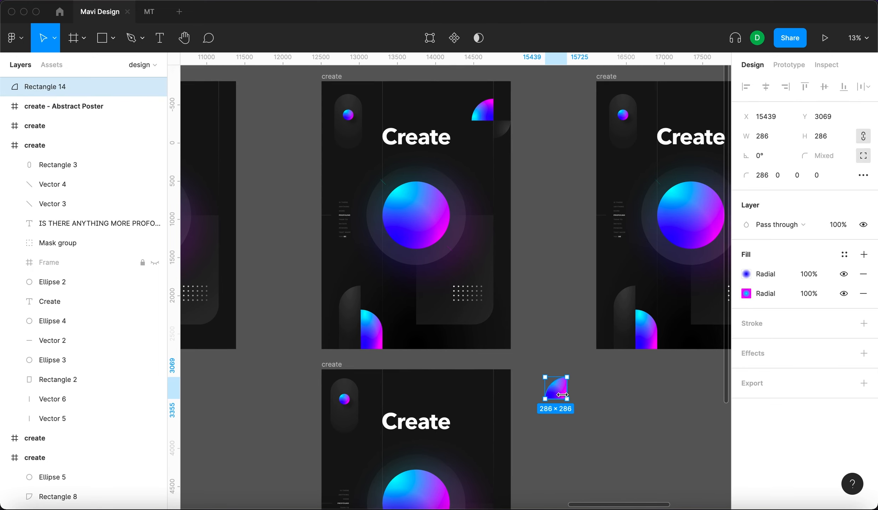
drag(560, 397, 535, 103)
scroll(535, 104, up, 5)
scroll(537, 117, up, 3)
scroll(537, 117, left, 1)
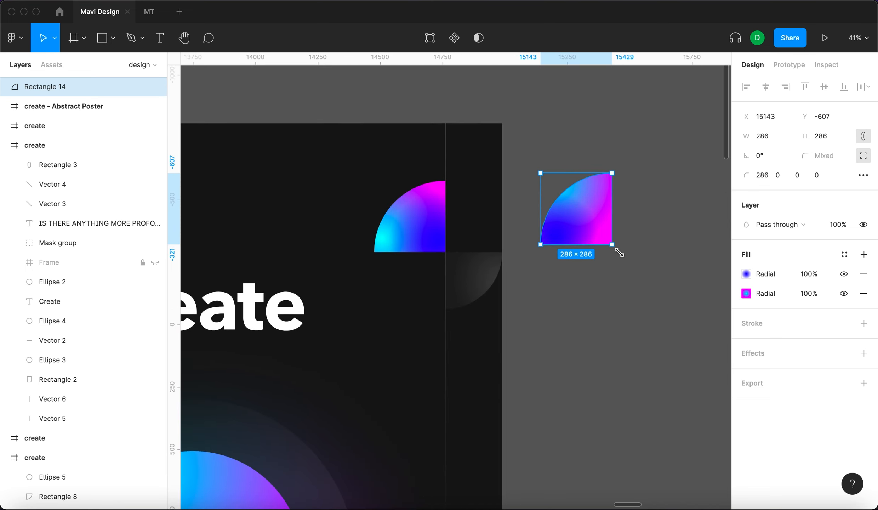
click(614, 287)
Rotate the gradient quarter-circle to 90° and try flipping it horizontally.
click(587, 217)
drag(614, 165, 518, 171)
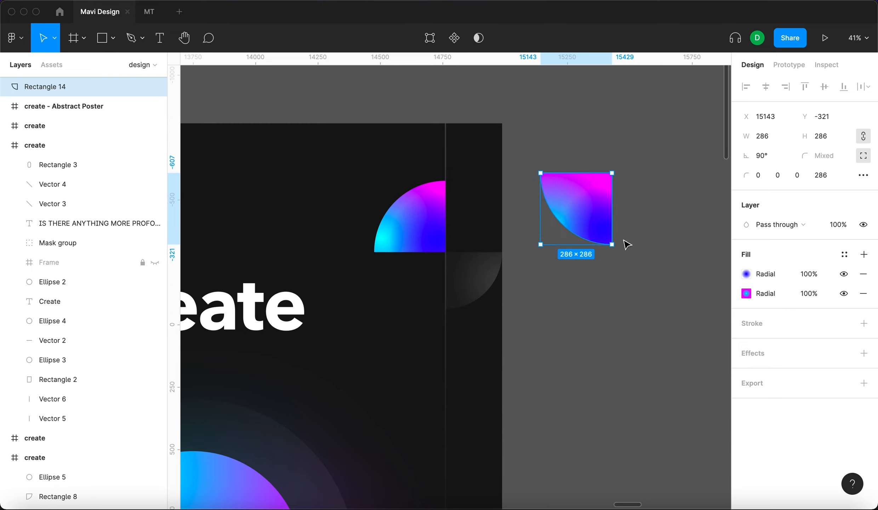
key(shift+h)
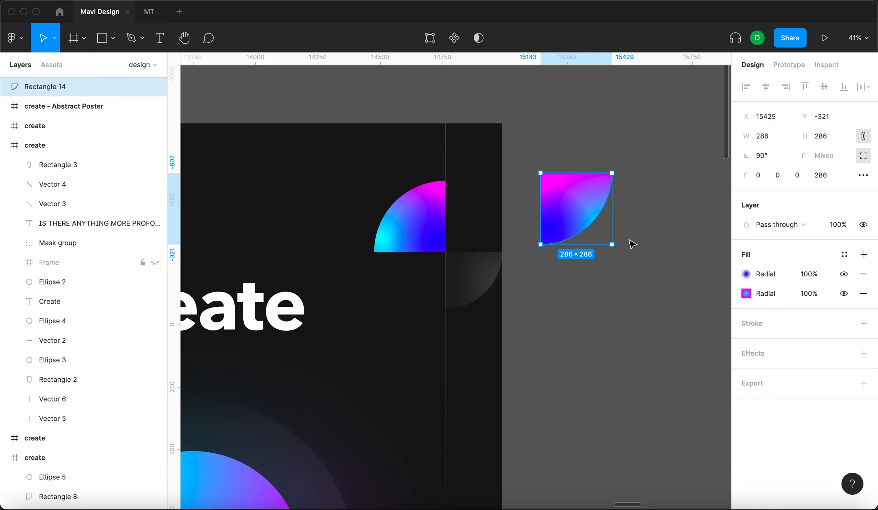
key(shift+h)
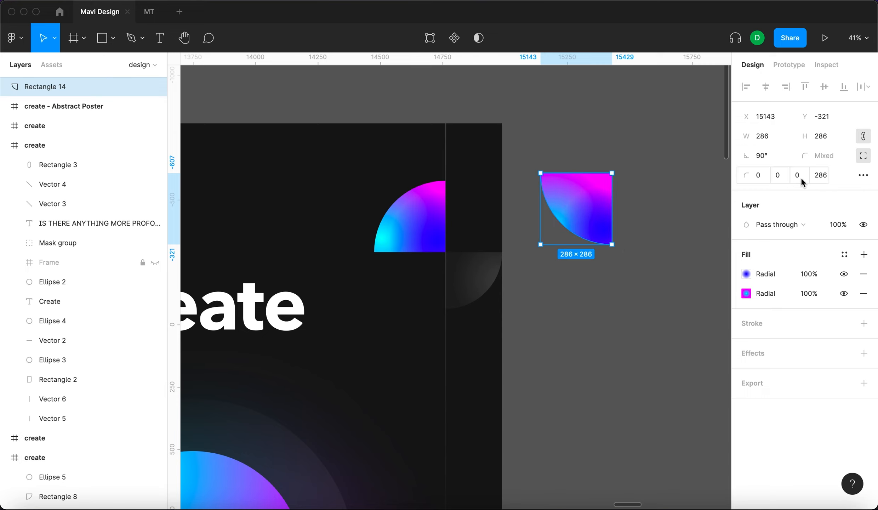
Set the gradient quarter-circle's corner radii to 286, 0, 0 and 0, and move it beside the reference to X 15075, Y -294.
click(819, 176)
text(0)
key(Return)
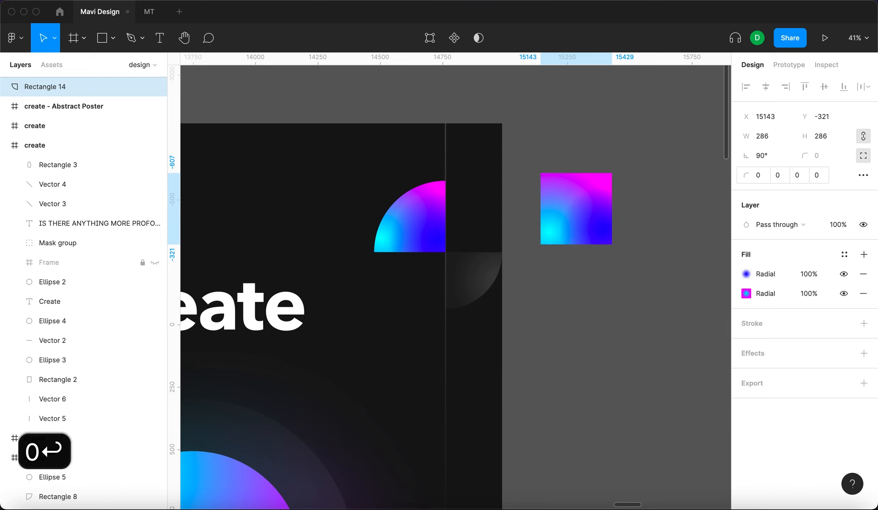
click(758, 179)
text(286)
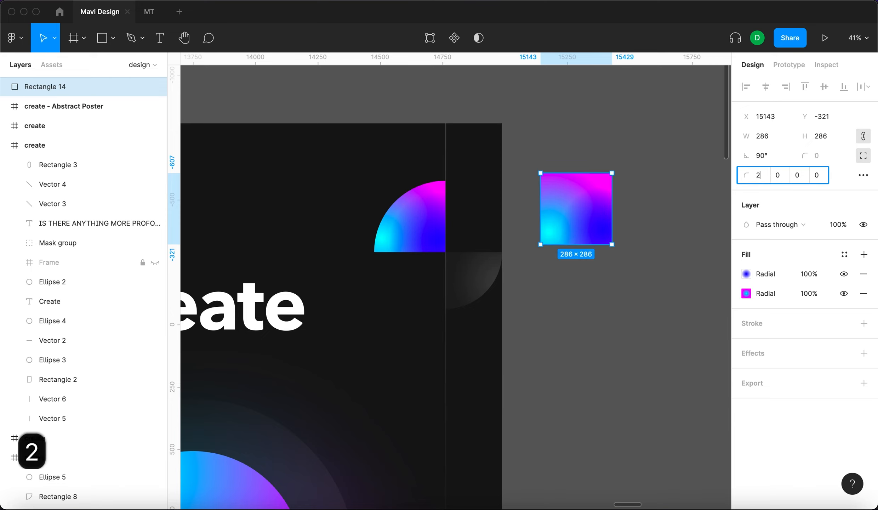
key(Return)
click(672, 308)
mouse_move(600, 229)
mouse_down()
mouse_move(435, 243)
mouse_move(539, 221)
mouse_move(586, 230)
mouse_up()
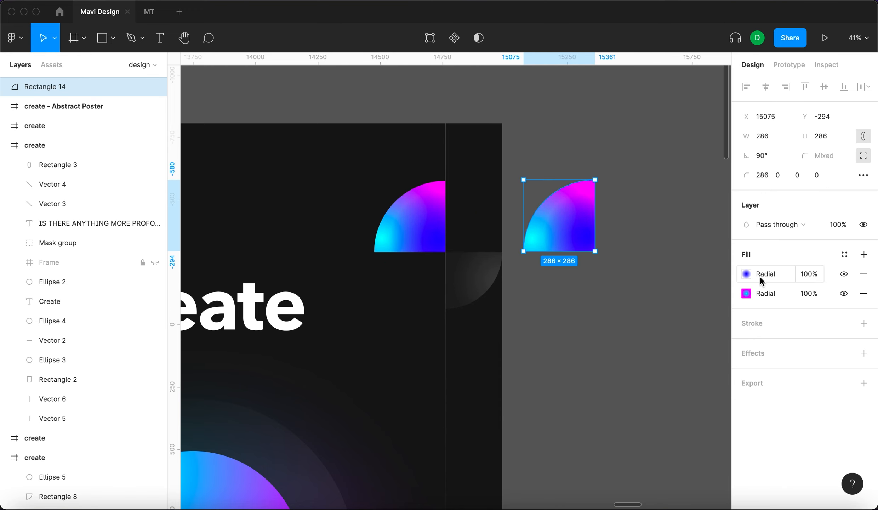
Move the centre of the blue radial fill to the gradient quarter-circle's lower-right corner.
click(746, 273)
scroll(479, 252, right, 4)
scroll(479, 252, down, 1)
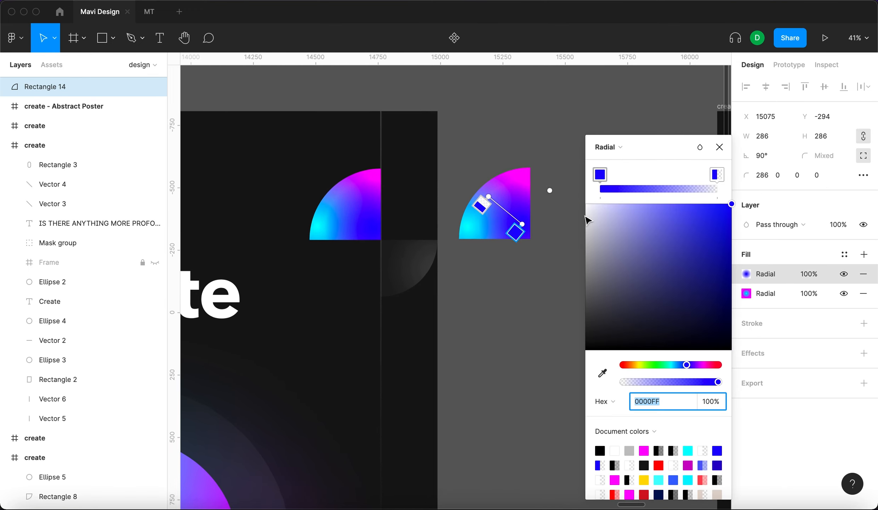
drag(519, 219, 526, 233)
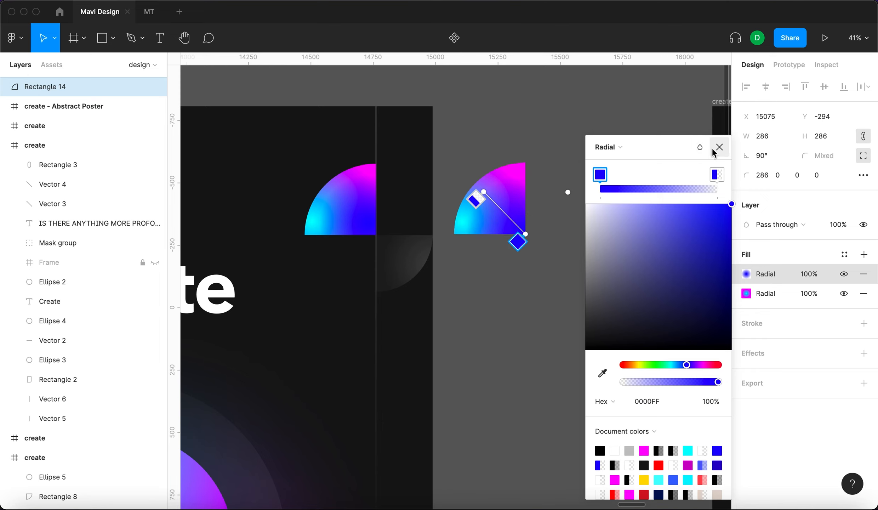
click(719, 147)
click(574, 256)
Examine the size, rotation and radial fill of the small dark quarter-circle in the reference poster.
scroll(588, 260, down, 10)
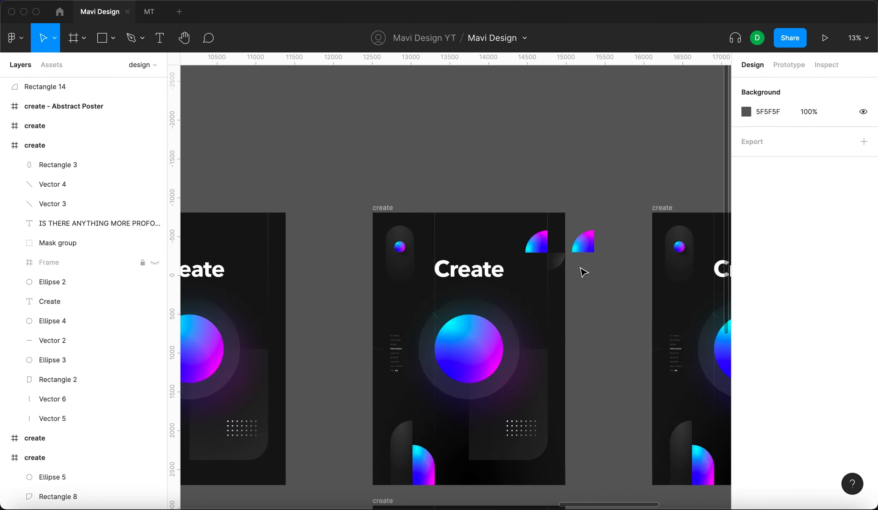
scroll(584, 273, up, 10)
click(463, 210)
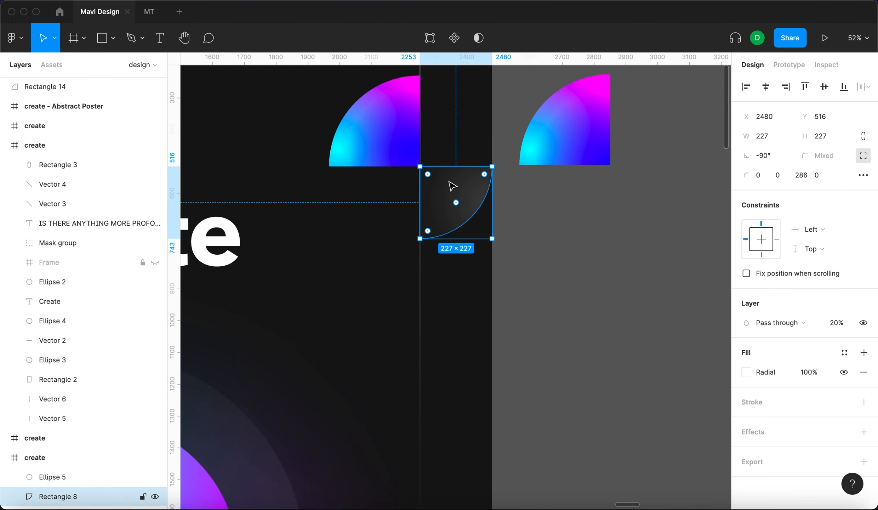
click(597, 142)
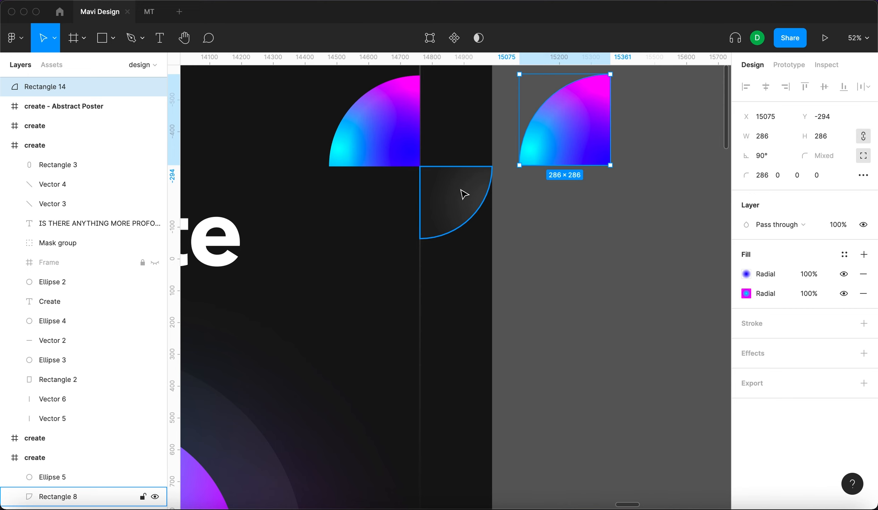
click(471, 195)
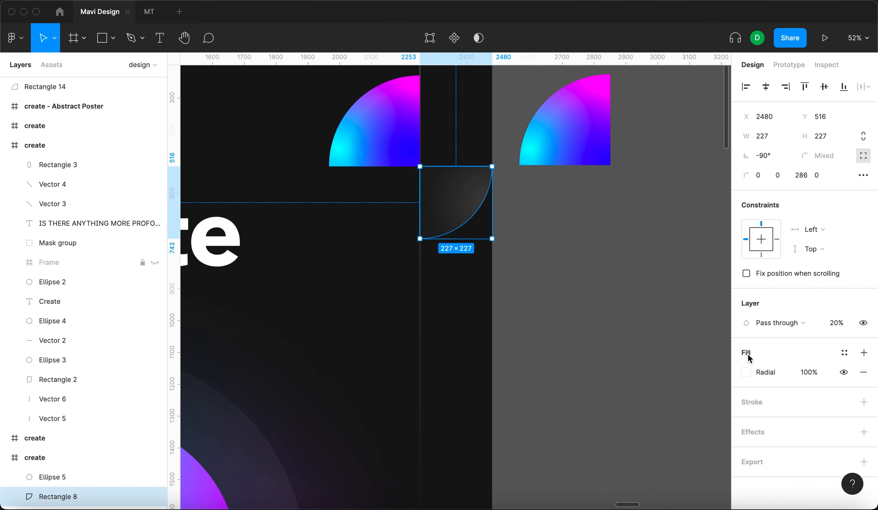
click(746, 371)
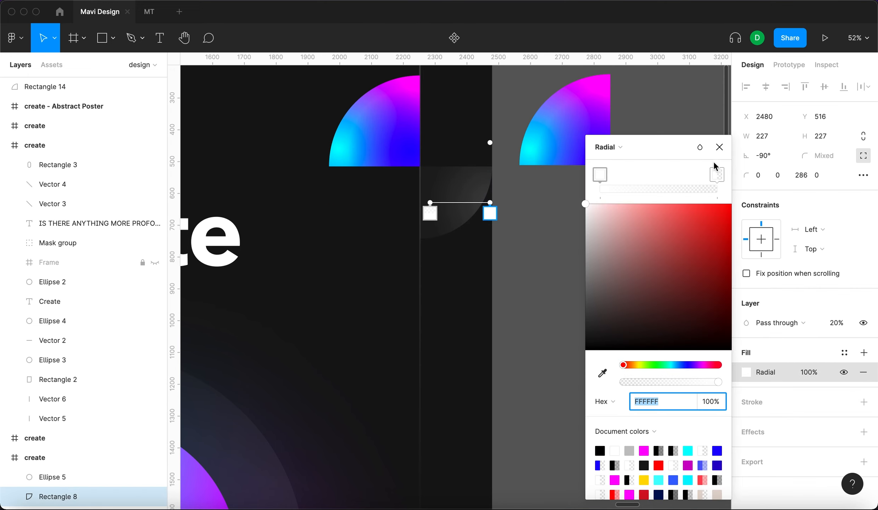
click(719, 147)
Duplicate the gradient quarter-circle below the original and rotate the copy to -90°.
click(569, 139)
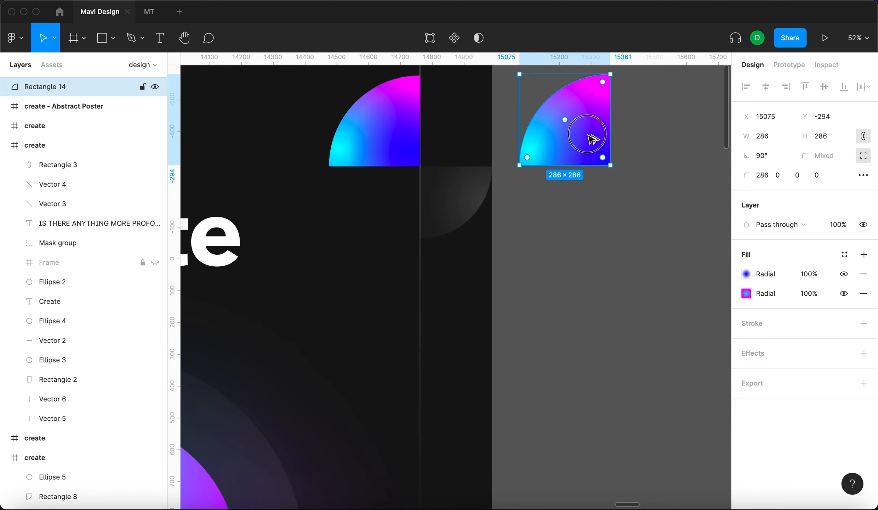
drag(592, 138, 589, 262)
drag(614, 194, 496, 318)
Replace the copy's two fills with a single radial gradient centred near its curved edge and reaching to the opposite square corner.
click(863, 274)
click(863, 274)
click(863, 254)
click(747, 273)
click(603, 190)
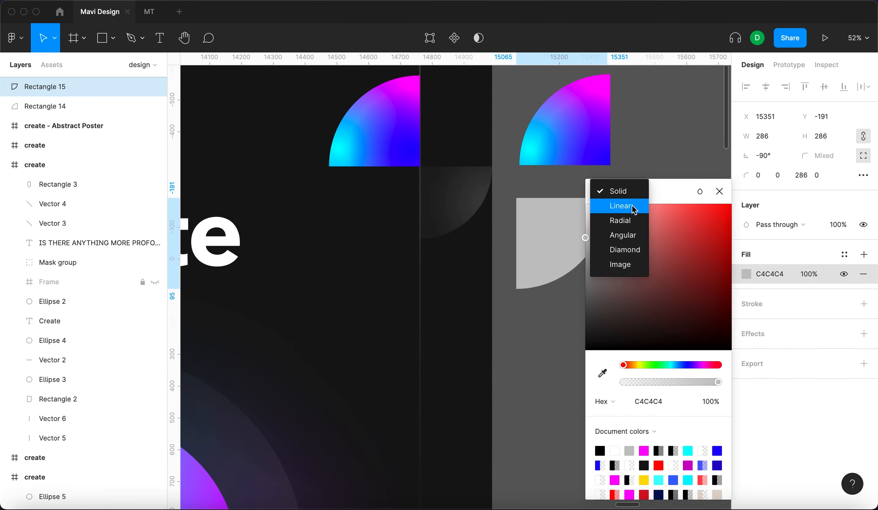
click(617, 220)
scroll(482, 242, right, 5)
drag(455, 243, 478, 253)
drag(410, 235, 409, 193)
click(719, 146)
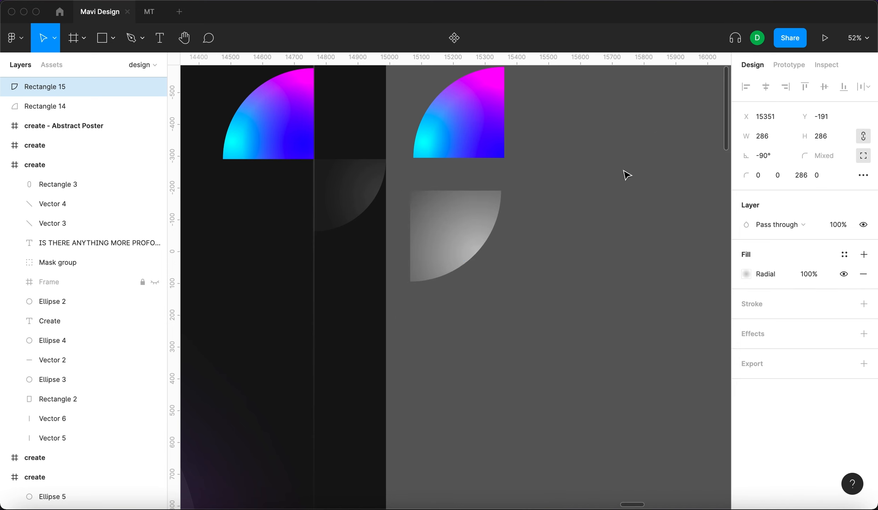
Set both stops of the copied quarter-circle's radial gradient to white FFFFFF, with the outer stop at 20% opacity.
key(Escape)
click(367, 182)
click(746, 371)
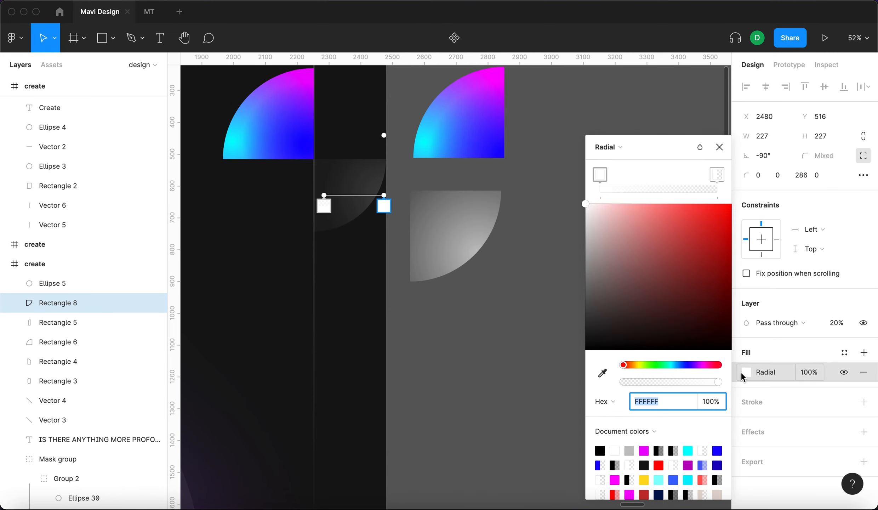
click(717, 175)
click(719, 147)
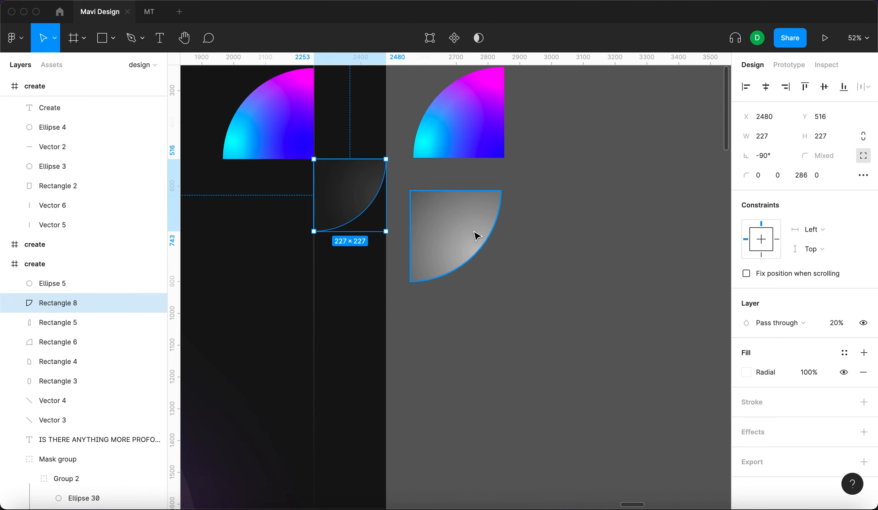
click(482, 231)
click(747, 275)
drag(603, 248, 570, 183)
click(717, 175)
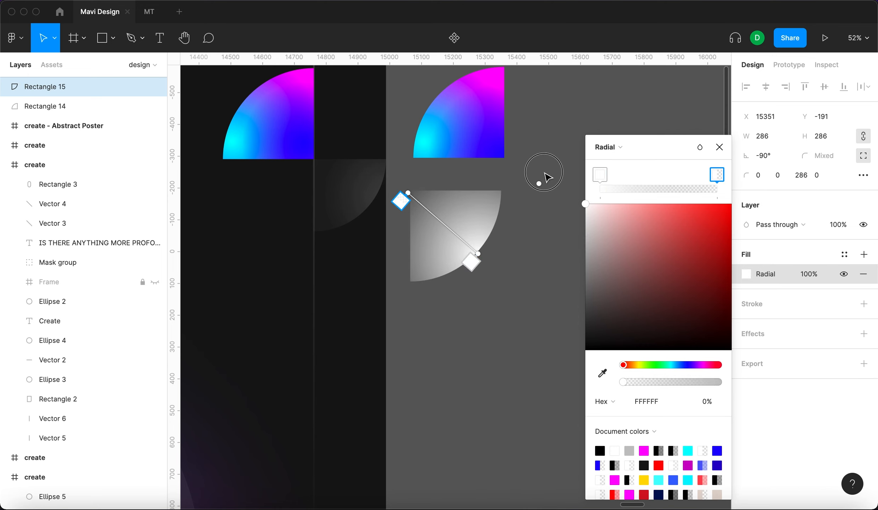
click(712, 401)
text(20)
key(Return)
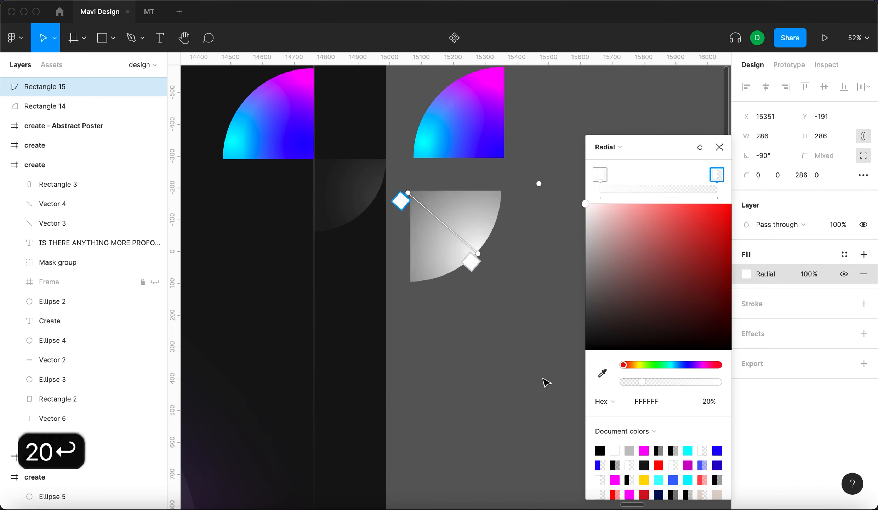
click(719, 149)
Set the copied quarter-circle's layer opacity to 20%, as on the reference shape.
click(333, 186)
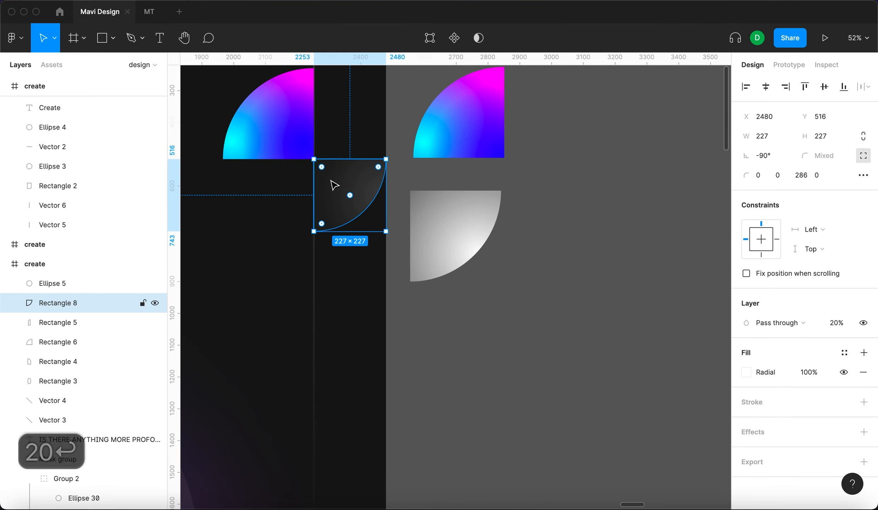
click(481, 251)
click(837, 226)
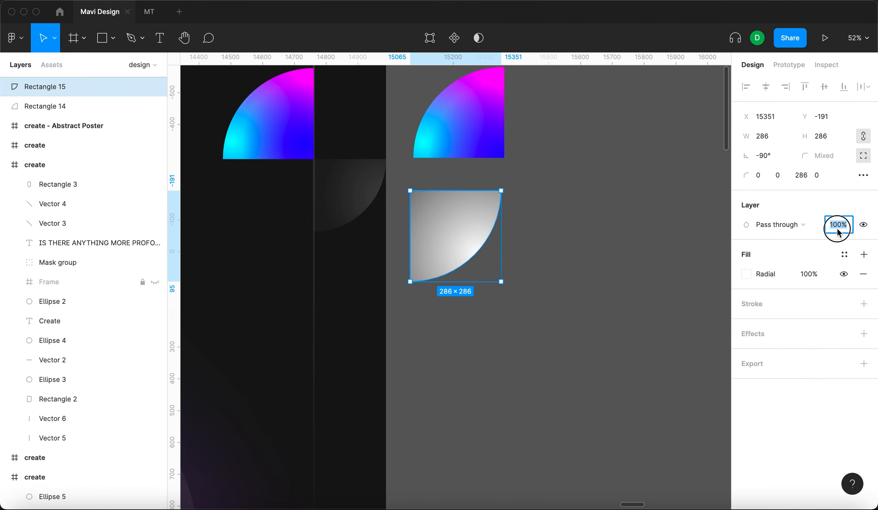
text(20)
key(Return)
click(577, 293)
Resize the translucent quarter-circle to 227 × 227 and place it against the gradient quarter-circle's lower-right corner at X 15588, Y -294.
drag(445, 211, 507, 249)
click(354, 198)
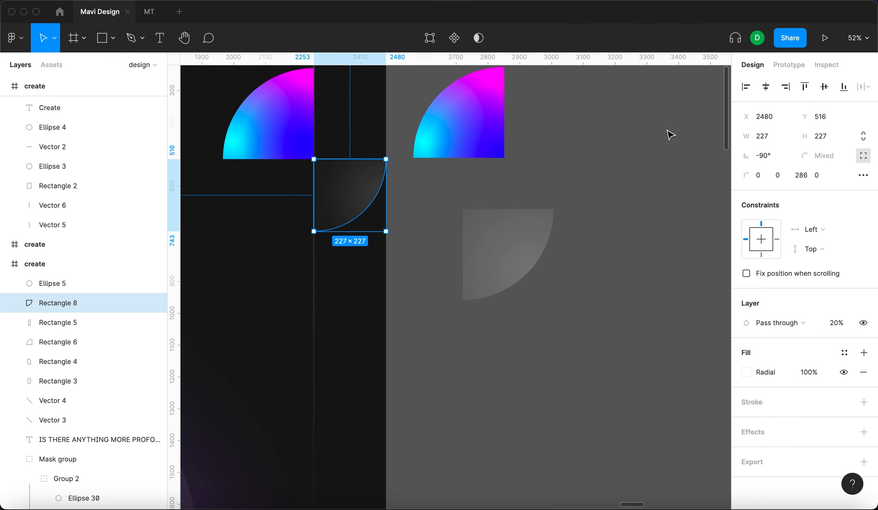
click(543, 225)
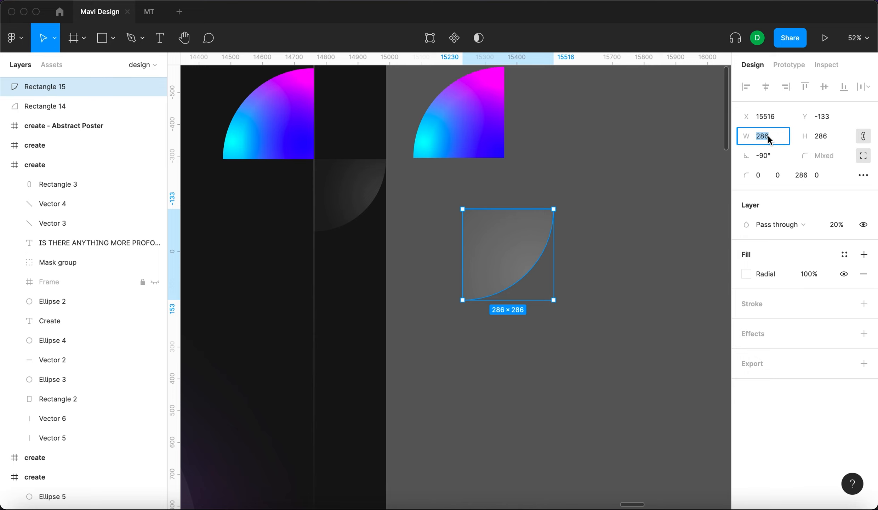
text(227)
key(Return)
click(665, 209)
drag(510, 238, 529, 184)
click(634, 258)
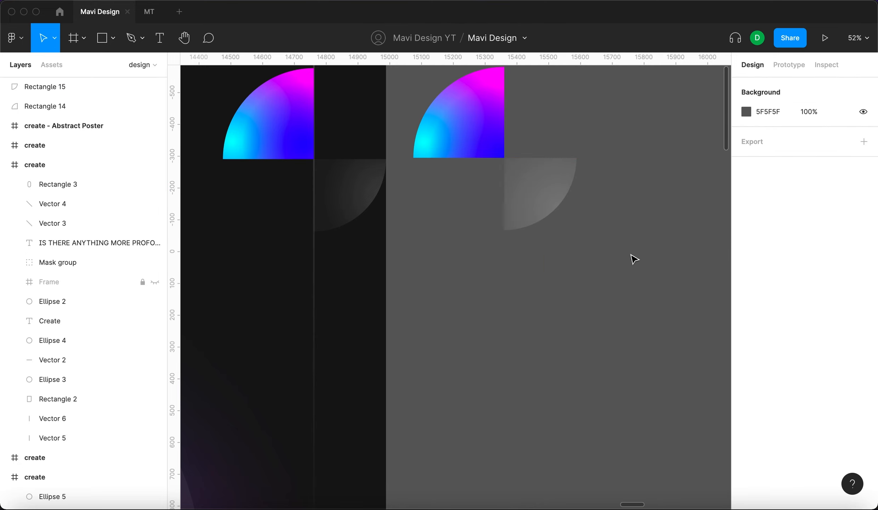
Measure the distances from the reference gradient quarter-circle to its poster frame's edges.
scroll(634, 259, up, 3)
scroll(634, 260, left, 3)
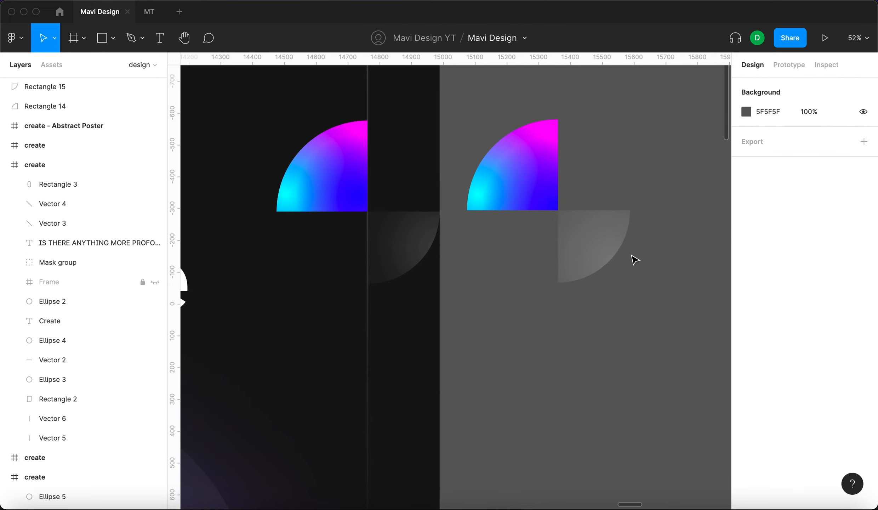
click(525, 188)
scroll(602, 248, up, 3)
scroll(602, 248, left, 3)
click(651, 304)
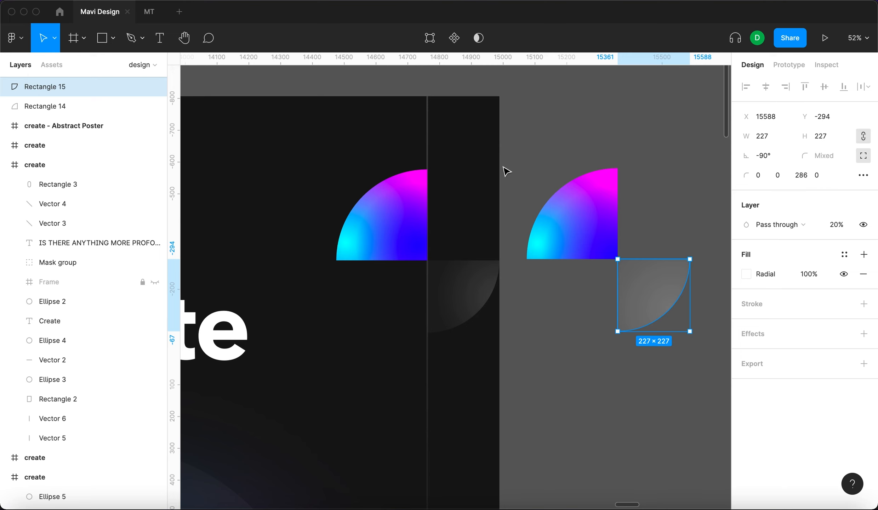
click(414, 197)
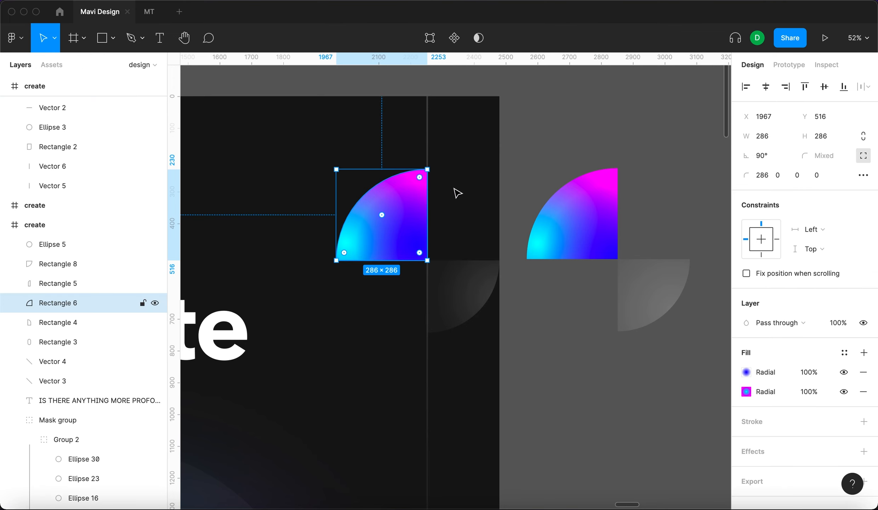
key(alt)
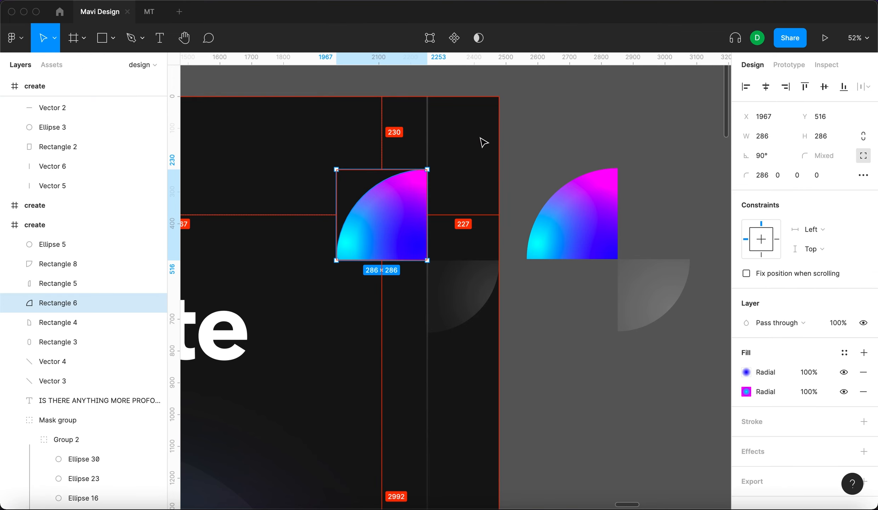
Group the gradient and translucent quarter-circles, and move the group into the "create" frame below the reference poster.
click(580, 206)
shift+click(649, 288)
key(super+g)
scroll(658, 279, down, 10)
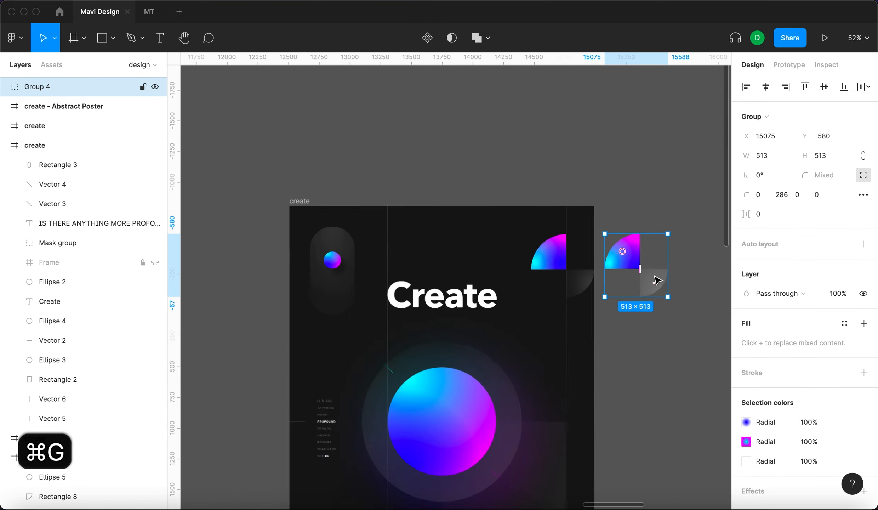
key(super+x)
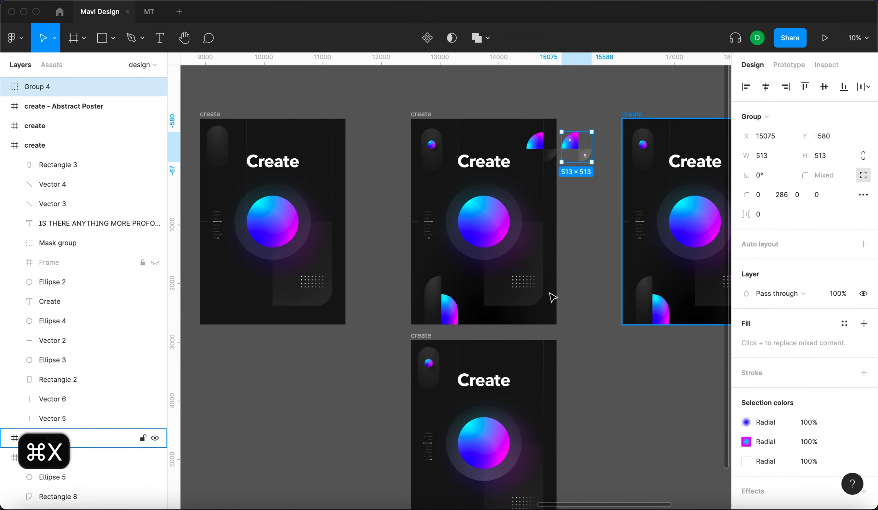
click(435, 334)
scroll(541, 365, up, 3)
key(super+v)
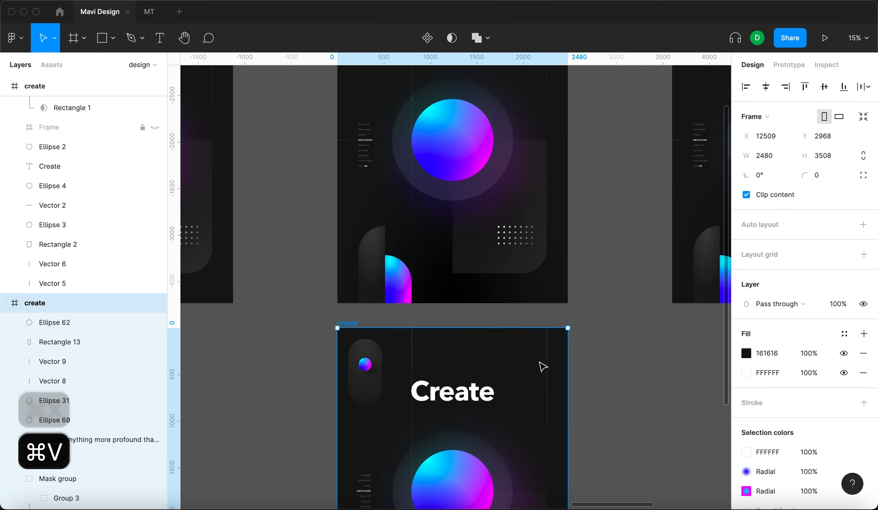
Align the quarter-circle group to the frame's right and top edges, and set its Y position to 230.
scroll(540, 366, up, 5)
click(785, 86)
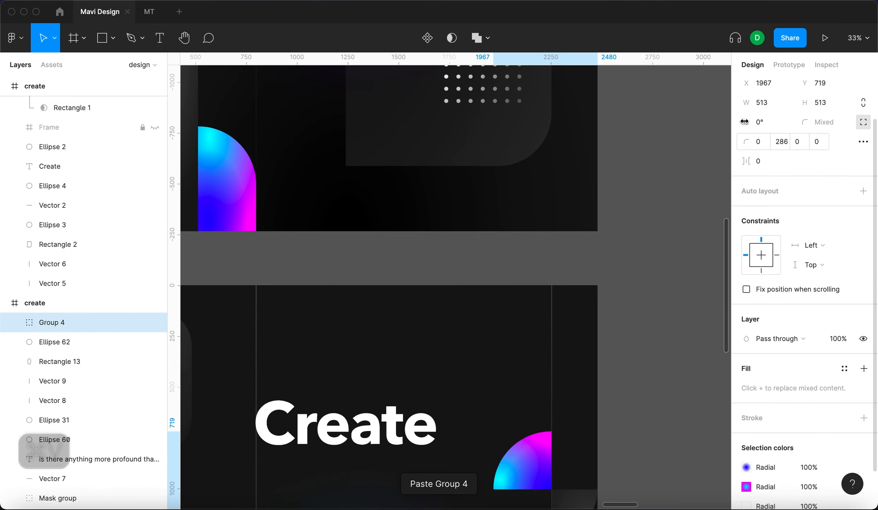
click(804, 87)
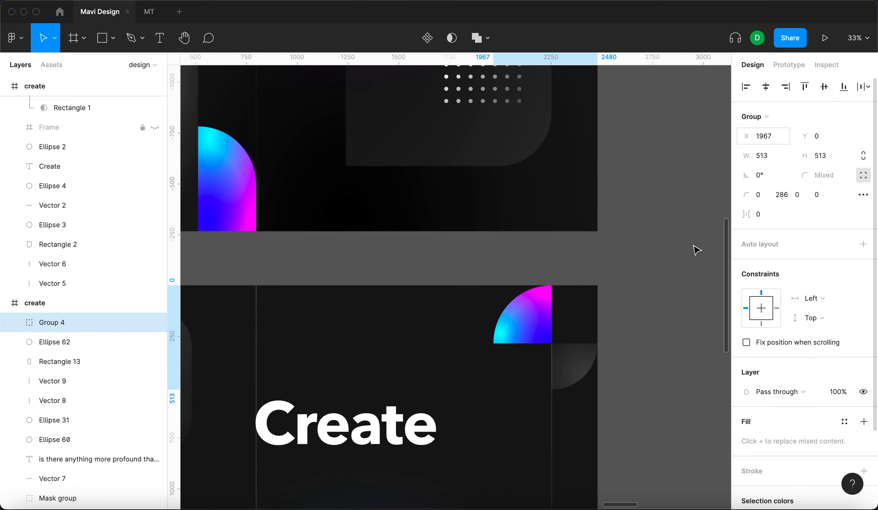
click(829, 141)
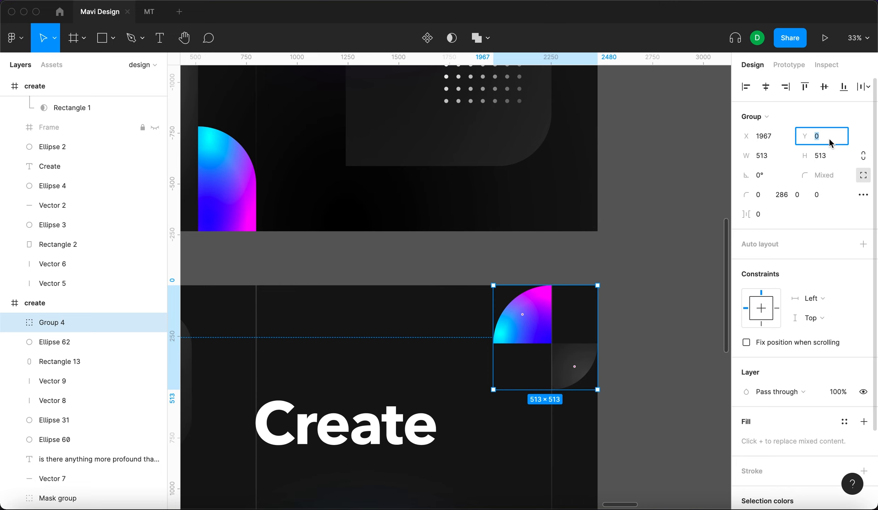
text(230)
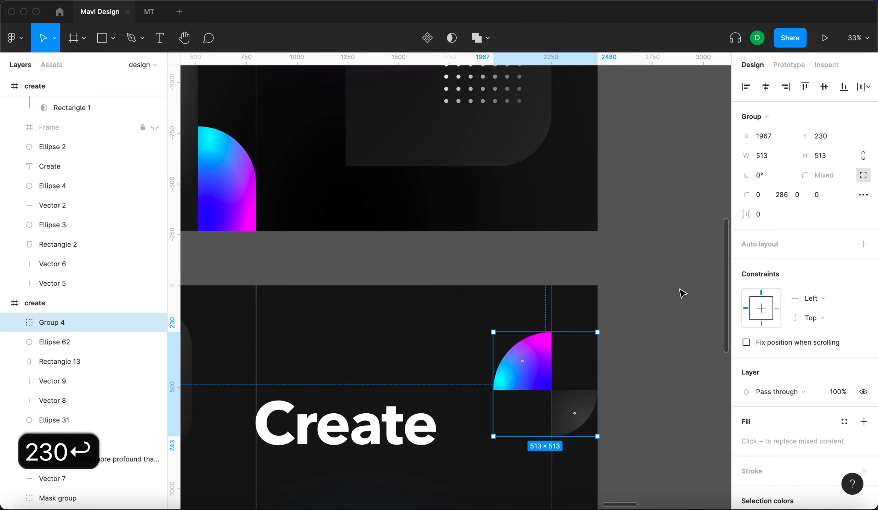
click(680, 290)
Compare the rebuilt lower poster with the reference poster above to find the missing shapes.
scroll(680, 290, down, 5)
scroll(679, 289, up, 2)
scroll(680, 291, down, 3)
scroll(637, 300, up, 3)
scroll(608, 291, up, 4)
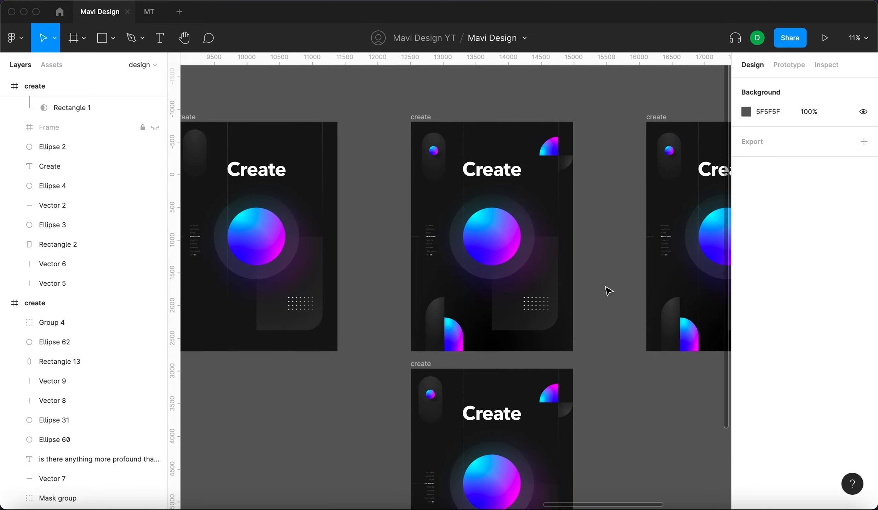
scroll(607, 290, down, 5)
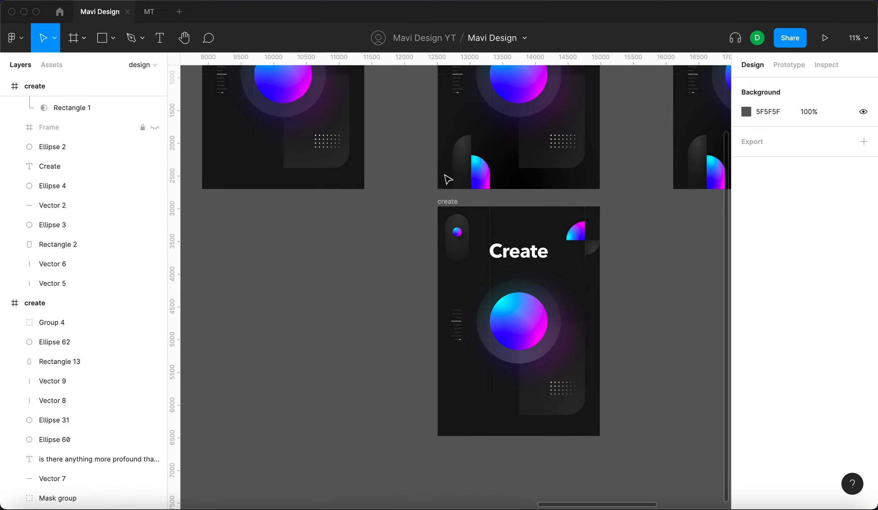
Copy the gradient quarter-circle out of its group and place the duplicate on the empty canvas beside the lower poster.
scroll(486, 178, up, 5)
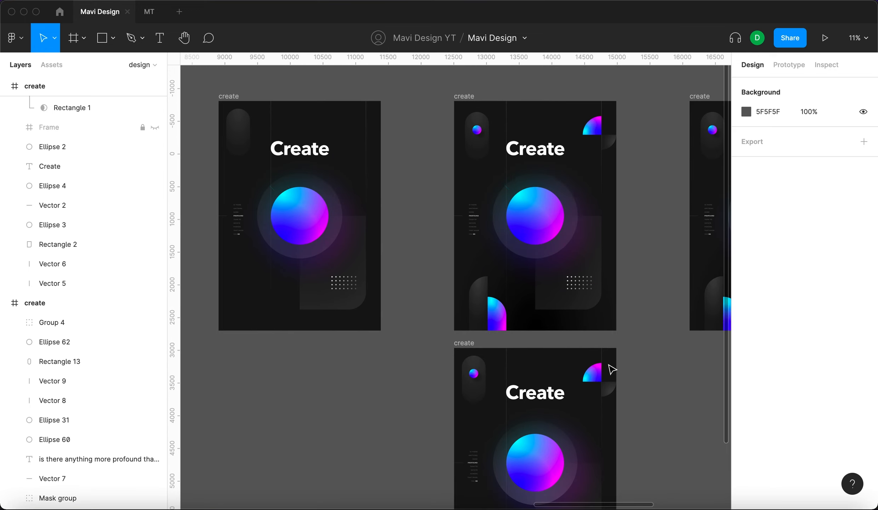
click(596, 378)
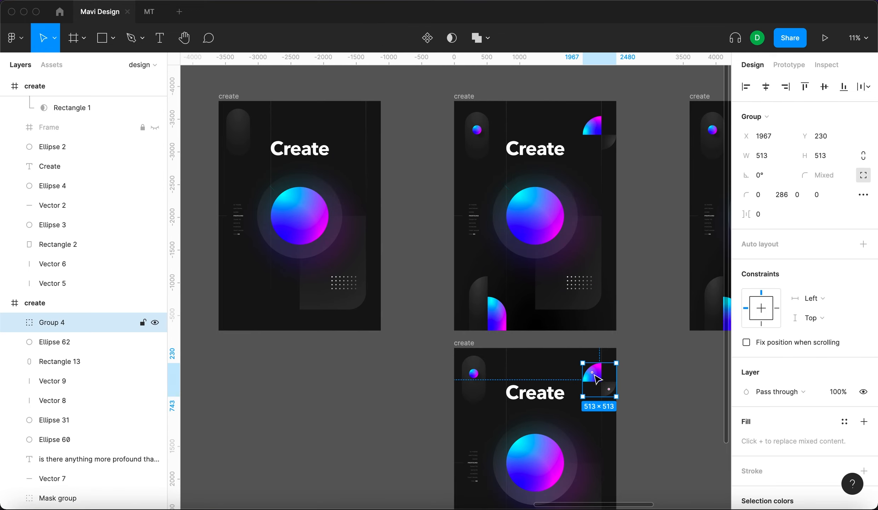
scroll(596, 378, down, 5)
scroll(606, 190, up, 3)
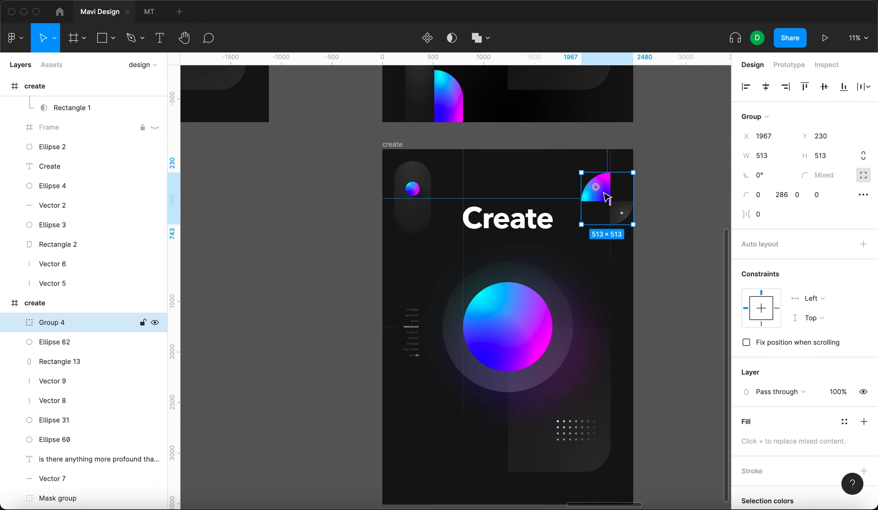
double_click(606, 197)
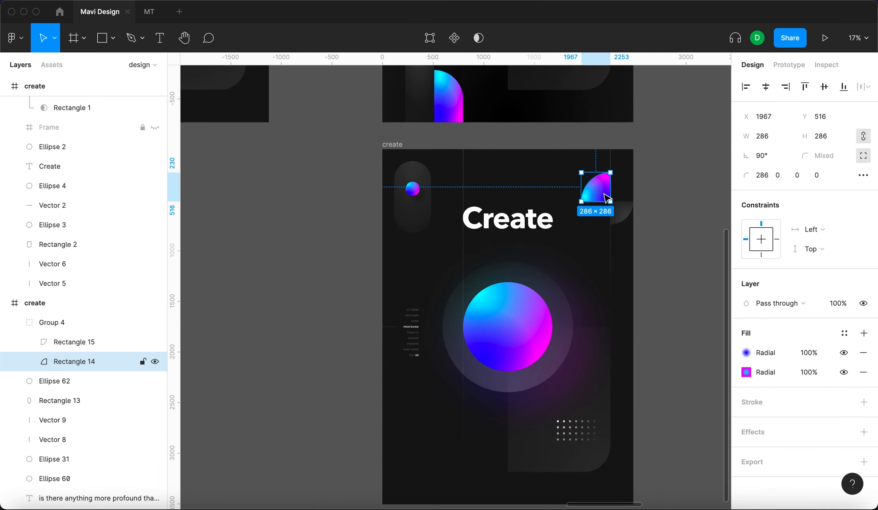
key(cmd+c)
click(212, 194)
key(cmd+v)
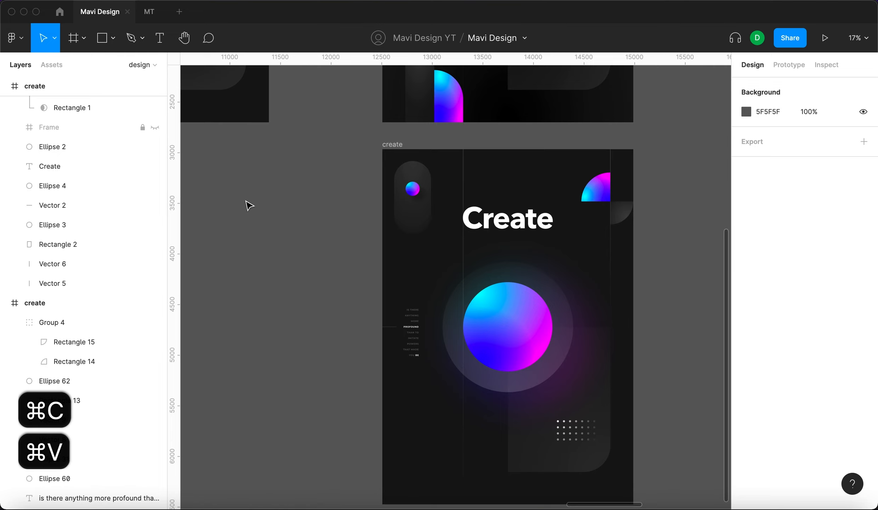
drag(597, 198, 308, 230)
Rotate the duplicated gradient quarter-circle to 0° and stretch it downward into an arch about 784 high.
click(270, 206)
click(307, 218)
drag(324, 198, 337, 212)
key(Escape)
click(329, 220)
Check the reference gradient arch's size, set the duplicate's height to 516, and reposition it slightly on the canvas.
click(457, 105)
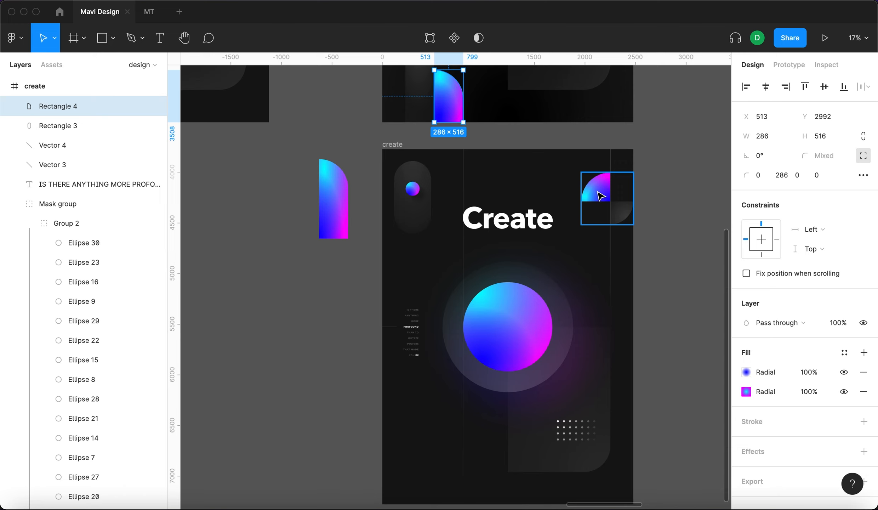
scroll(349, 227, up, 3)
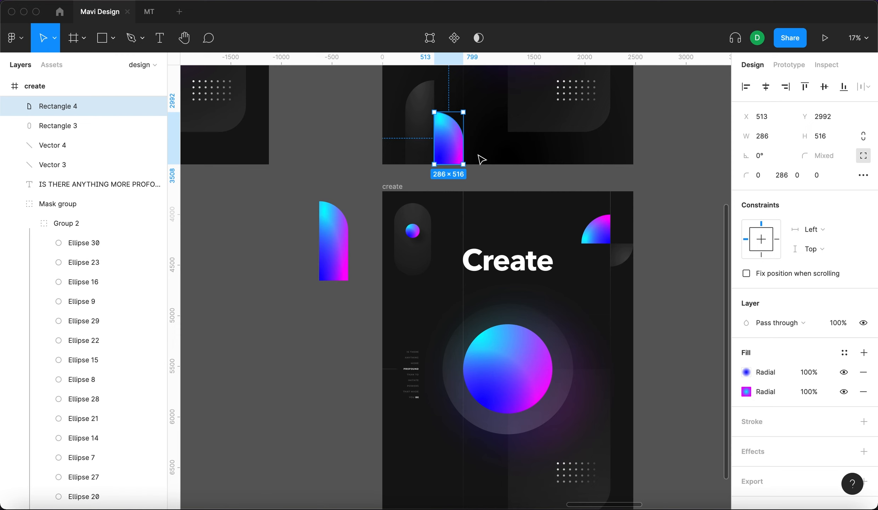
click(332, 224)
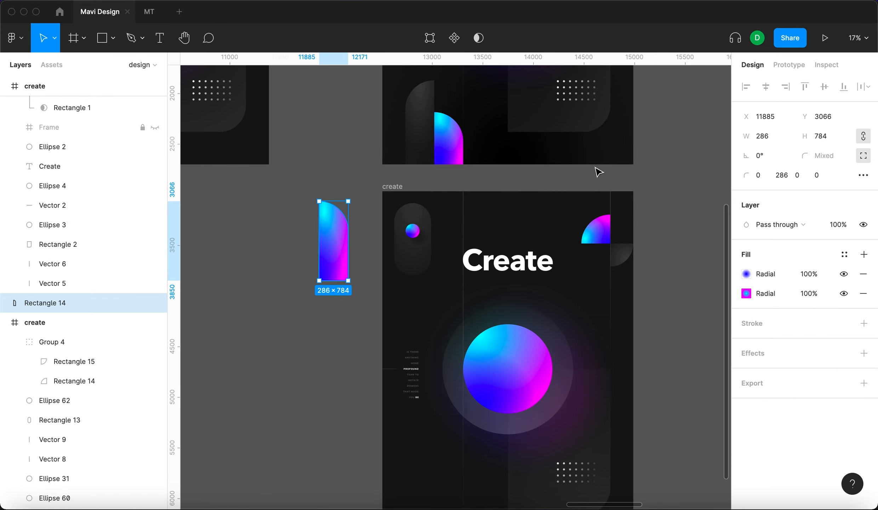
click(829, 134)
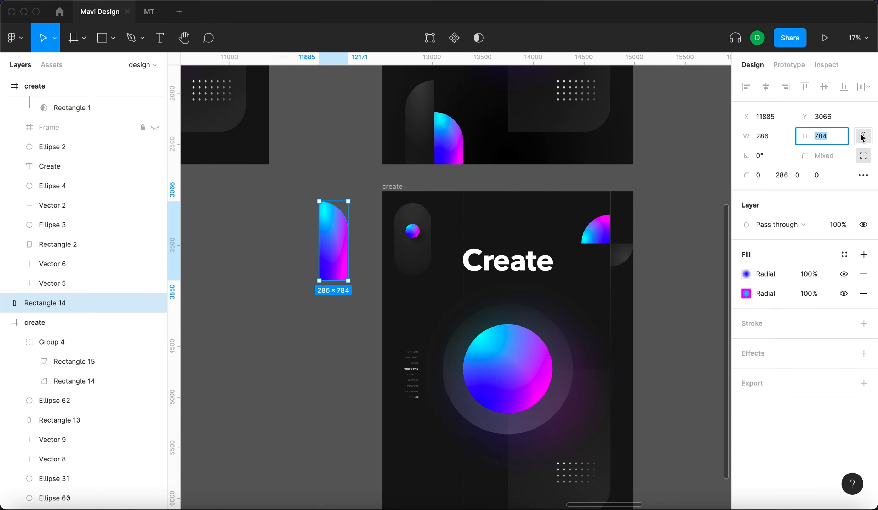
text(516)
key(Return)
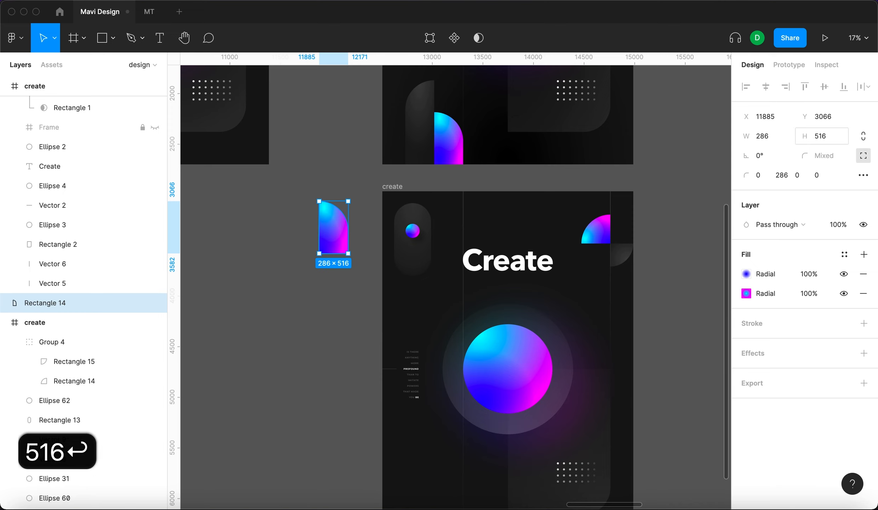
click(692, 214)
drag(347, 247, 356, 269)
click(278, 243)
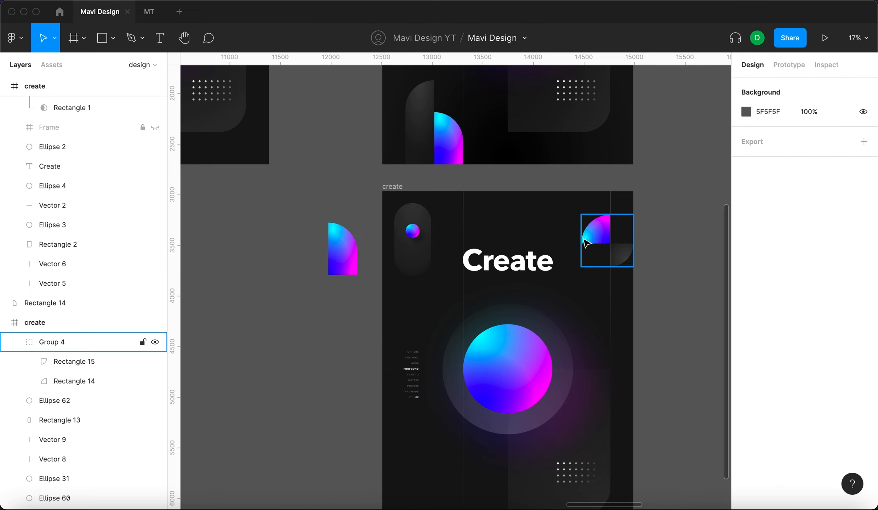
Duplicate the translucent quarter-circle beside the gradient arch, rotate it to 90°, and stretch it to about 714 tall.
click(418, 122)
double_click(623, 256)
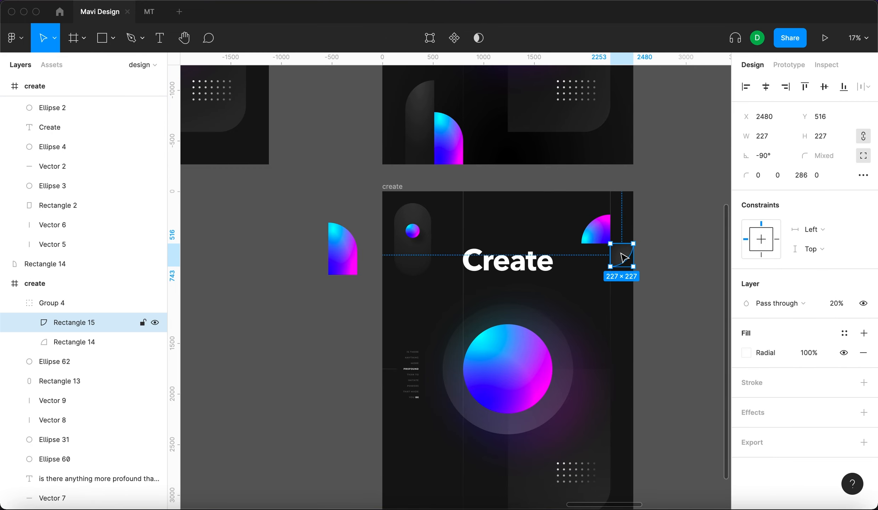
drag(626, 257, 291, 284)
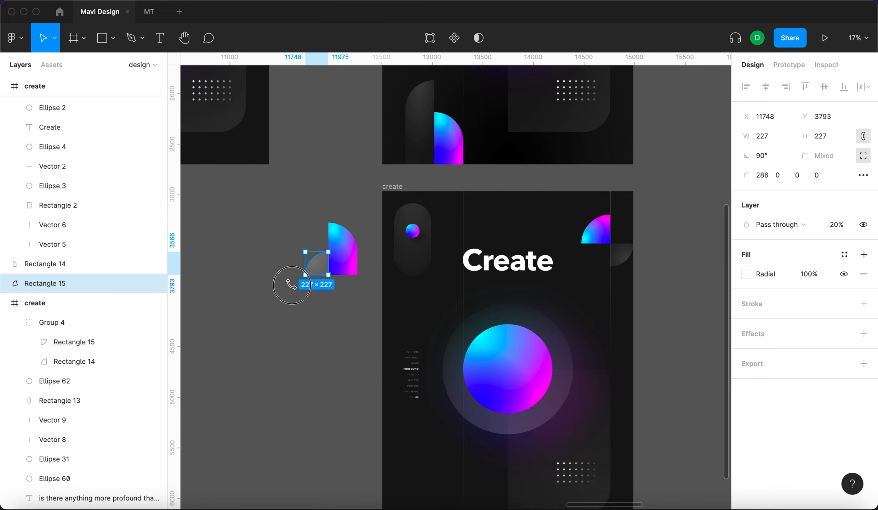
drag(322, 225, 322, 203)
Check the reference translucent arch's size and set the duplicate's height and width both to 831.
click(425, 117)
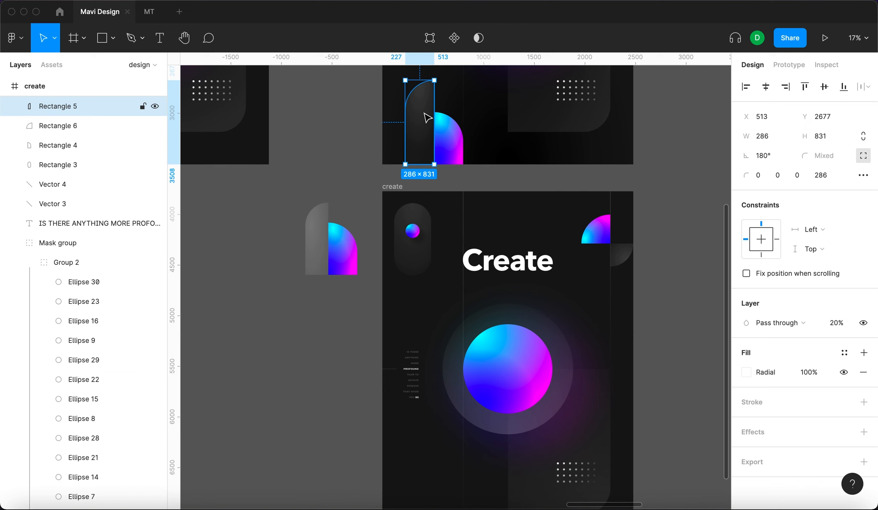
click(314, 255)
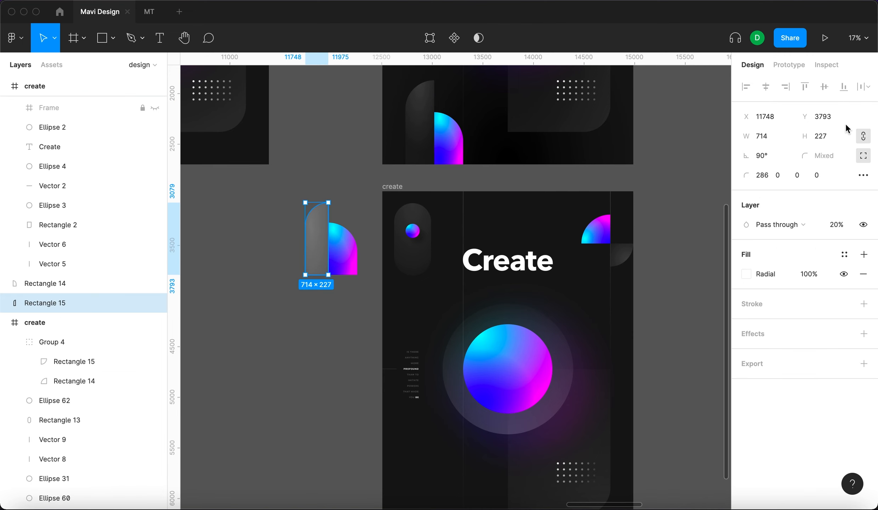
click(830, 137)
text(8317)
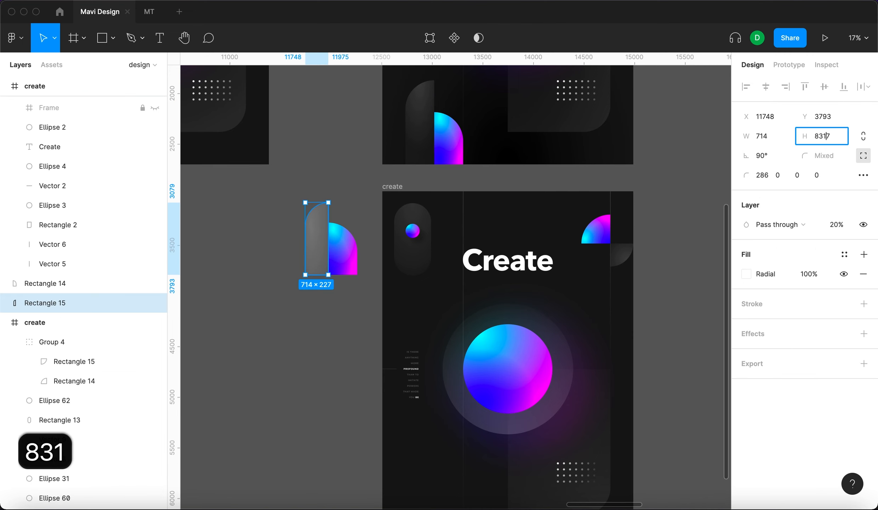
key(Return)
click(819, 136)
text(831)
key(Return)
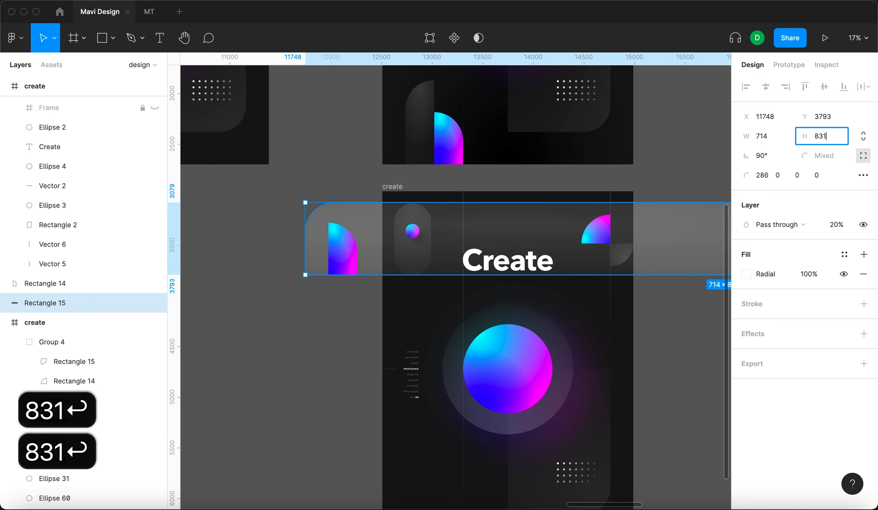
text(831)
key(Return)
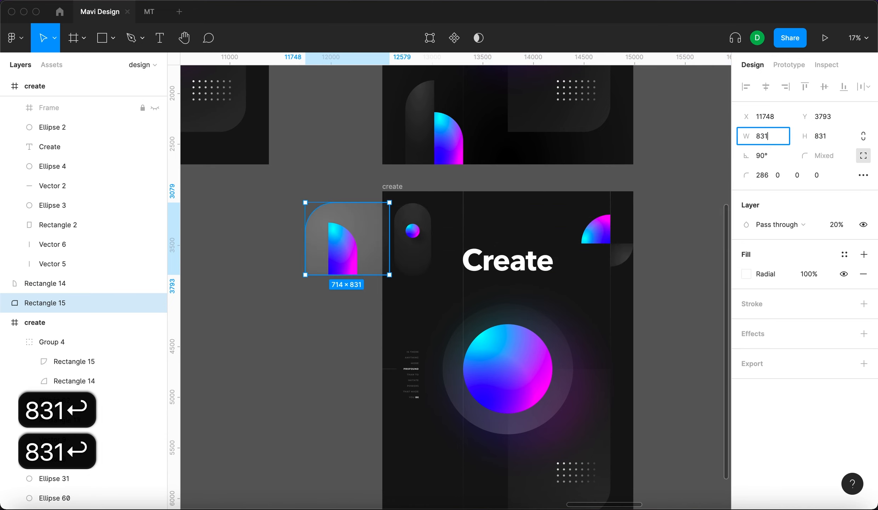
Recheck the reference translucent arch and set the duplicate's height value to 286.
click(430, 124)
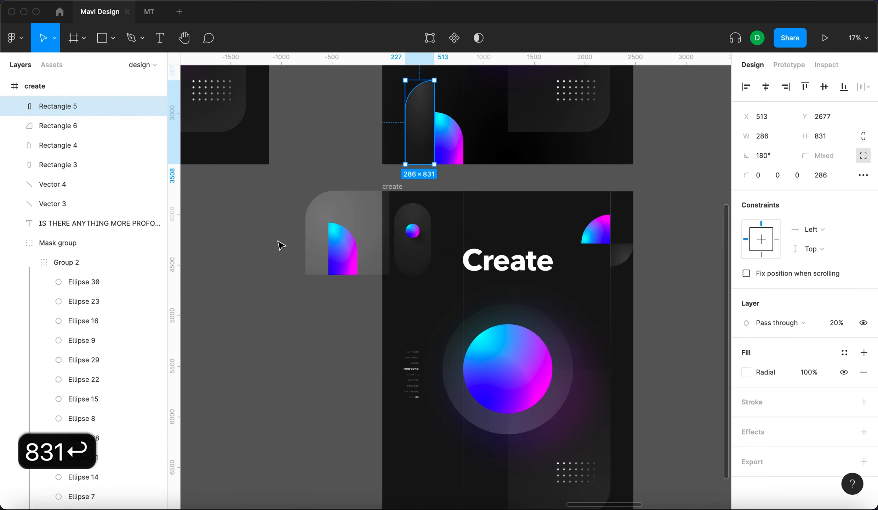
click(341, 248)
click(384, 232)
click(821, 138)
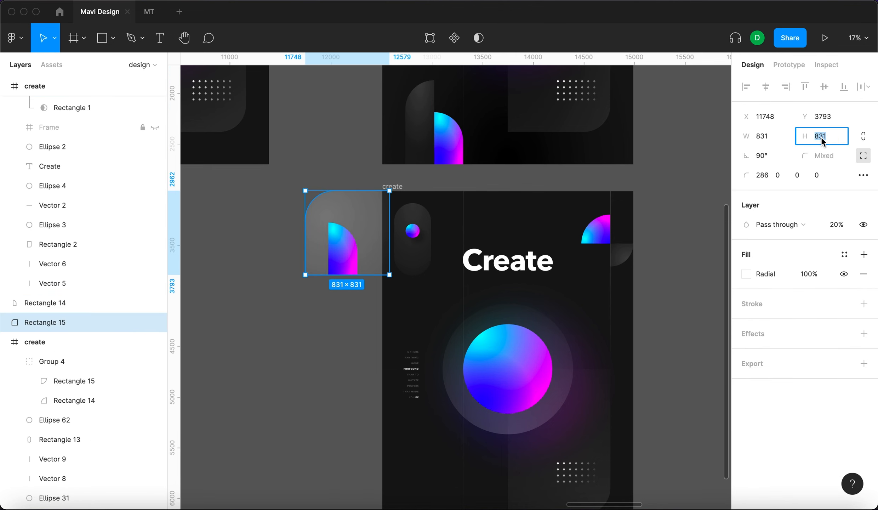
text(286)
key(Return)
click(368, 309)
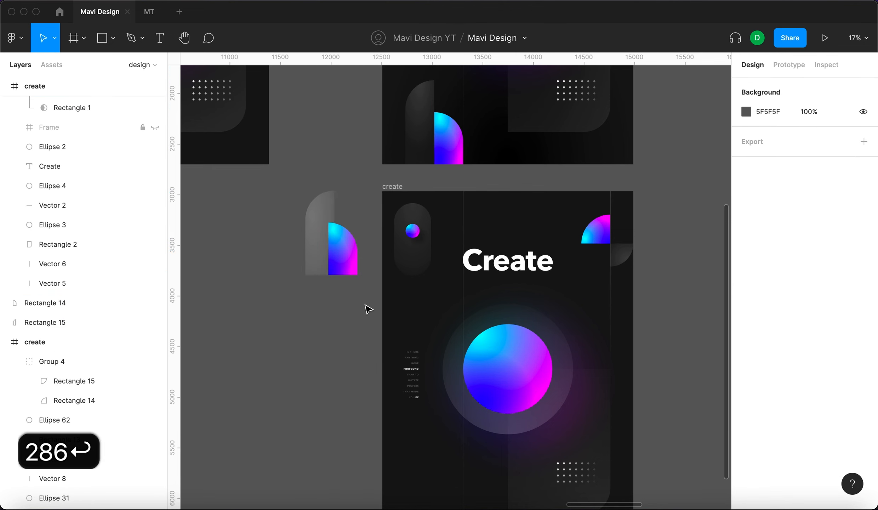
Move the translucent arch so it sits flush against the left side of the gradient arch.
scroll(279, 262, left, 3)
scroll(280, 262, up, 2)
click(370, 286)
click(378, 409)
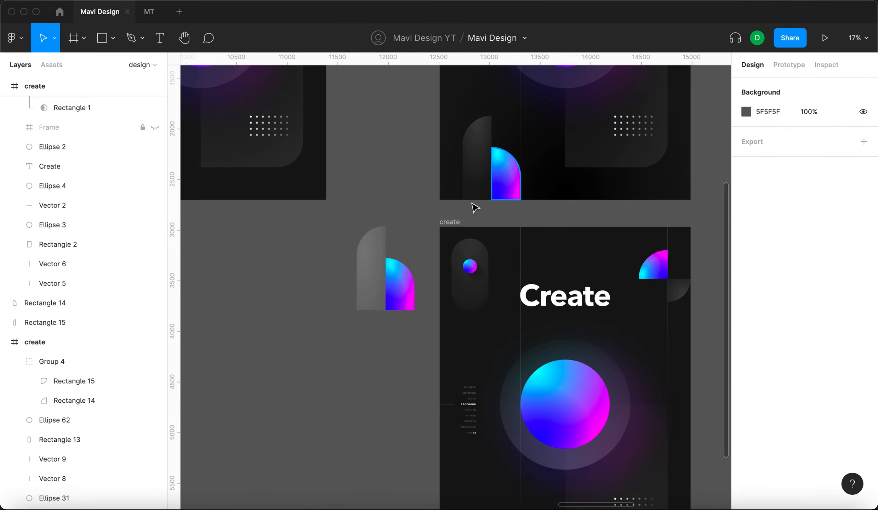
Group the translucent and gradient arches, and move the group into the lower "create" frame.
click(366, 290)
shift+click(400, 298)
key(super+g)
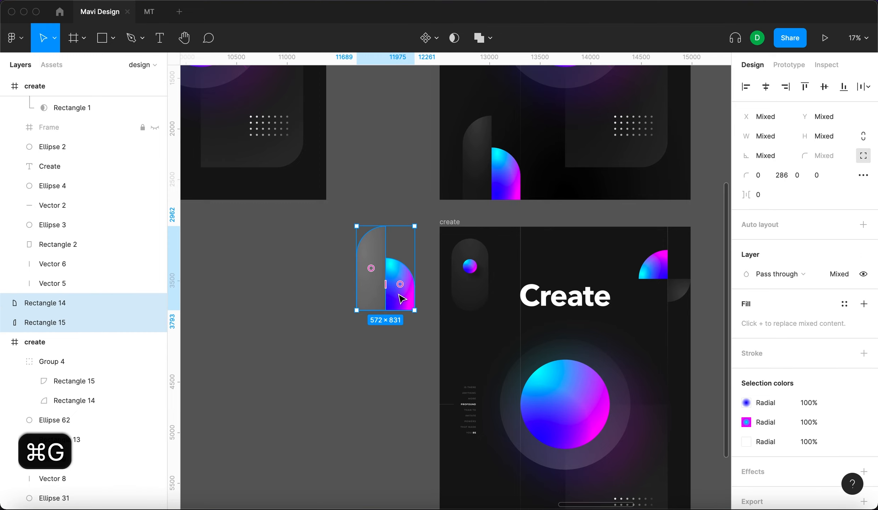
key(super+x)
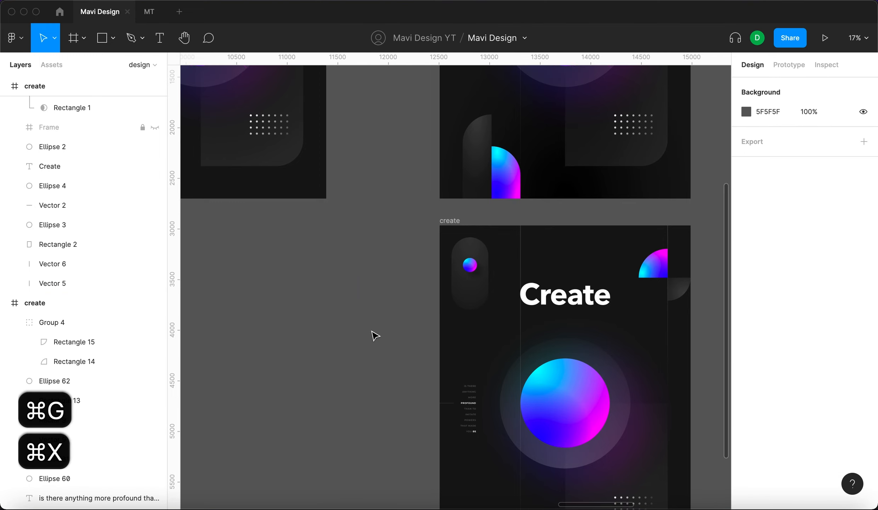
scroll(373, 333, down, 5)
click(402, 225)
scroll(389, 311, up, 2)
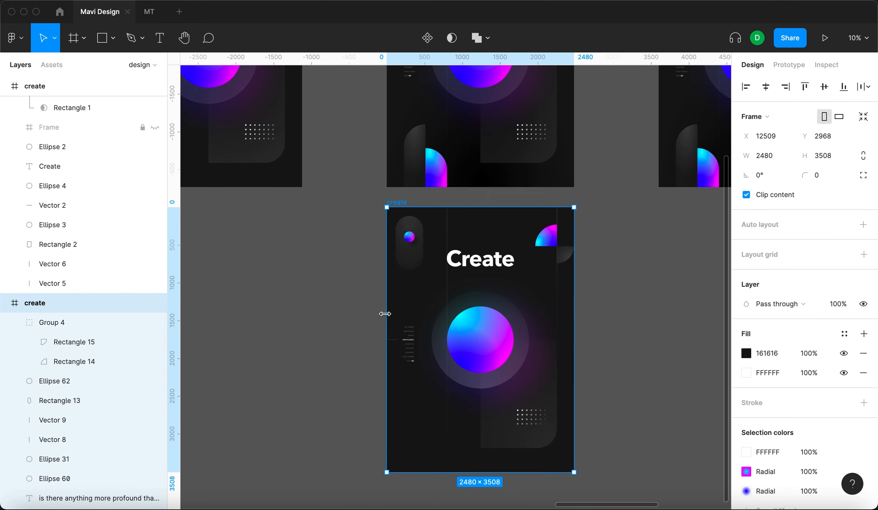
scroll(388, 319, down, 2)
key(super+v)
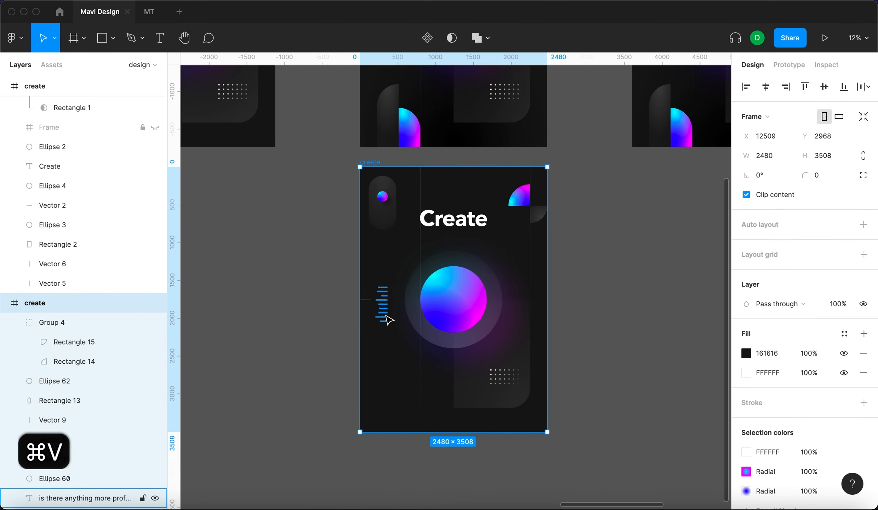
Align the arch group to the frame's left and bottom edges, and set its X position to 227.
click(745, 86)
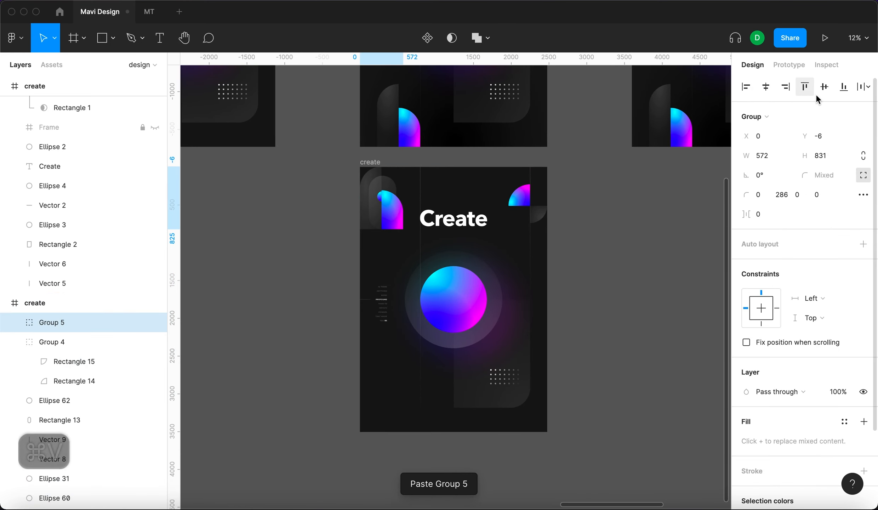
click(843, 87)
scroll(531, 248, up, 3)
scroll(531, 248, left, 3)
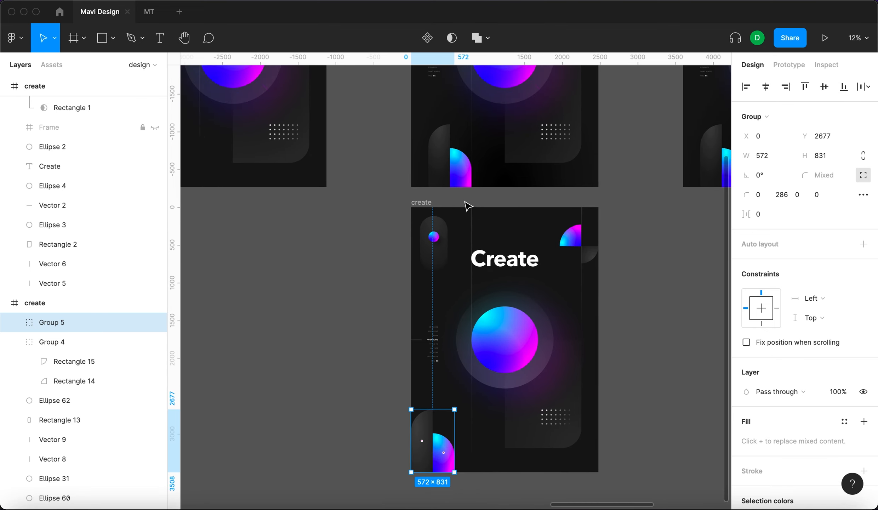
click(446, 179)
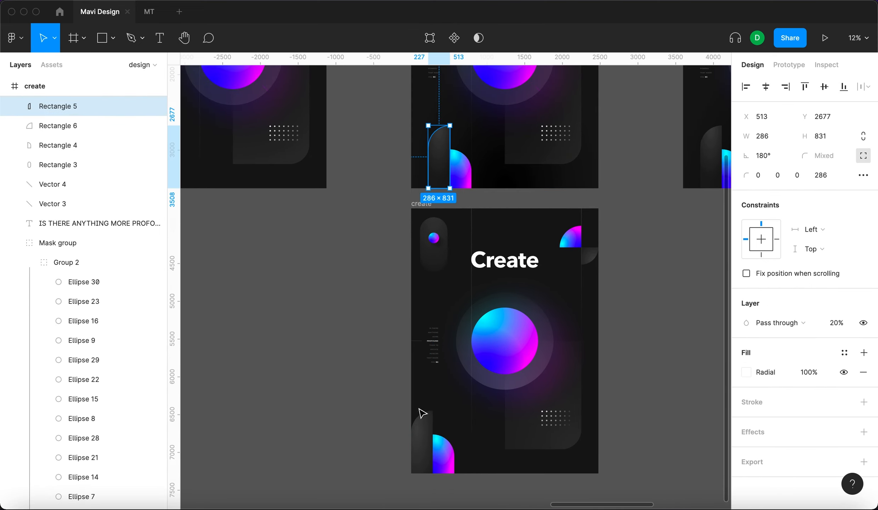
click(421, 430)
click(773, 140)
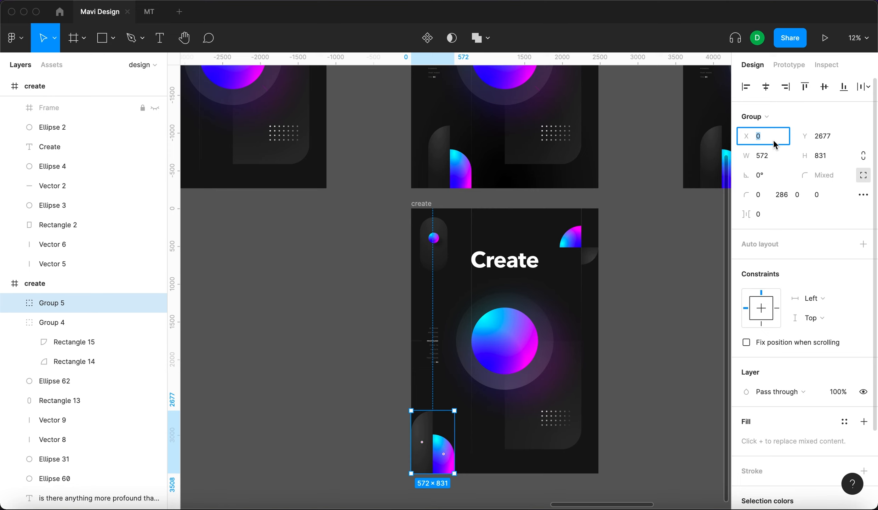
text(227)
key(Return)
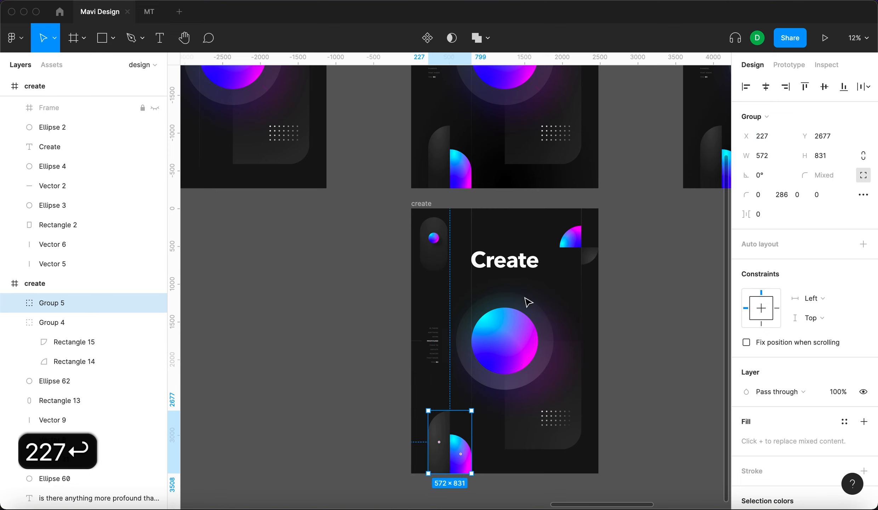
click(351, 390)
Compare the rebuilt poster with the reference posters above to find remaining differences.
scroll(602, 345, right, 3)
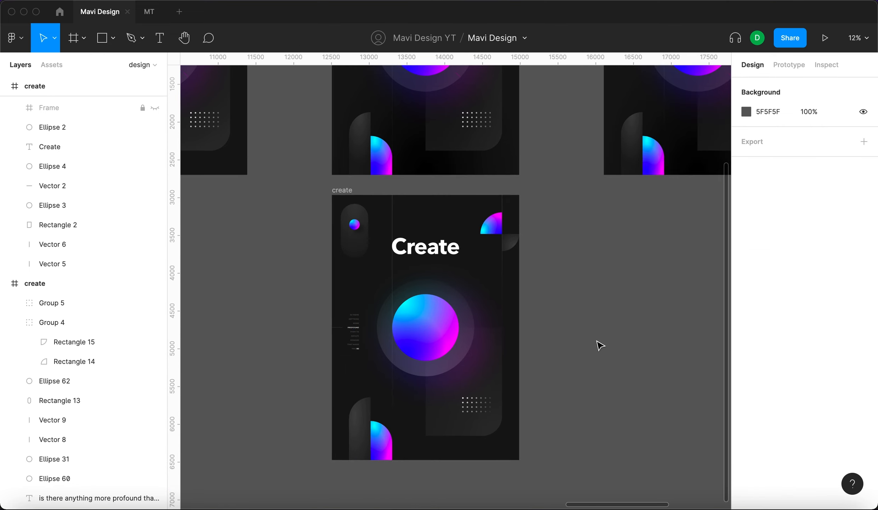
scroll(600, 346, up, 4)
scroll(600, 345, down, 2)
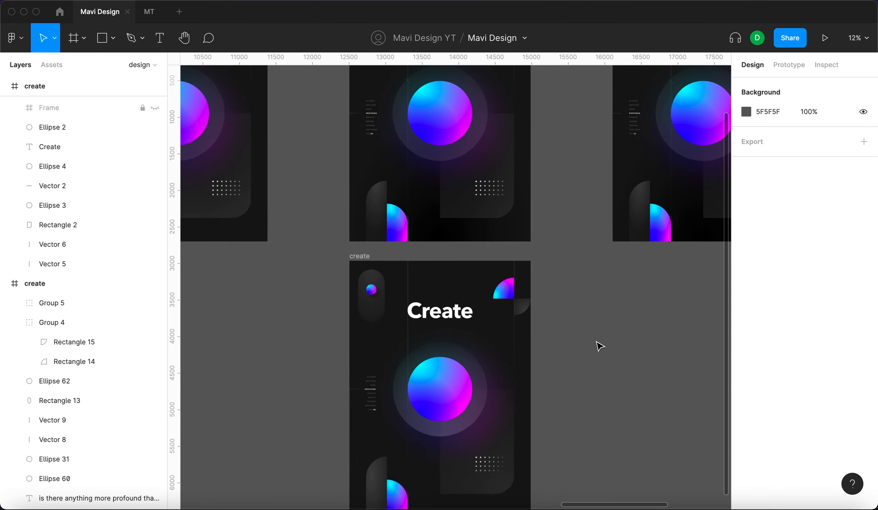
scroll(599, 345, up, 3)
scroll(600, 345, down, 3)
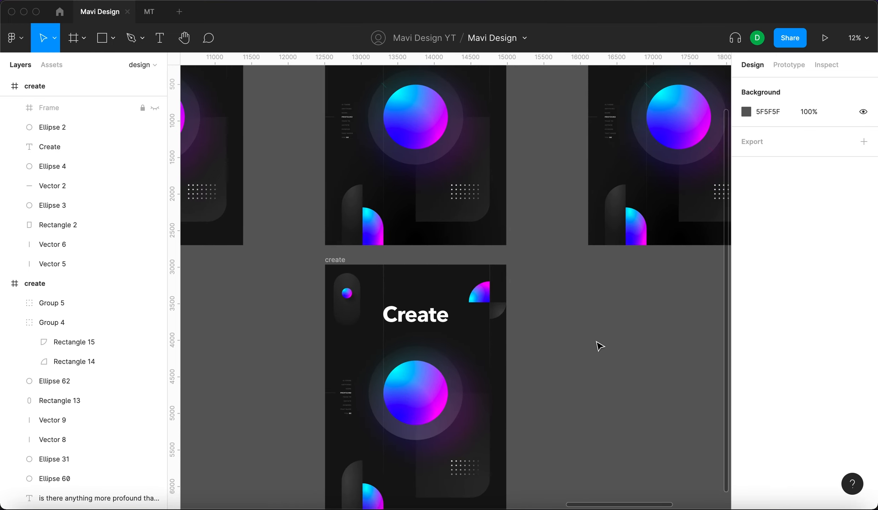
scroll(600, 346, right, 4)
scroll(600, 346, up, 1)
scroll(600, 347, left, 4)
scroll(600, 347, down, 3)
scroll(600, 346, up, 6)
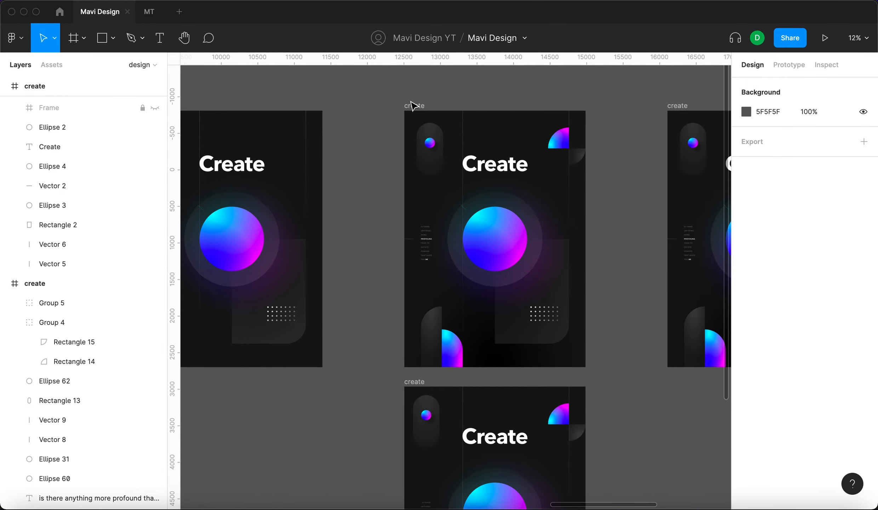
Compare the two "create" frames' fills and examine the stops and handle placement of the reference frame's radial gradient.
scroll(465, 117, down, 2)
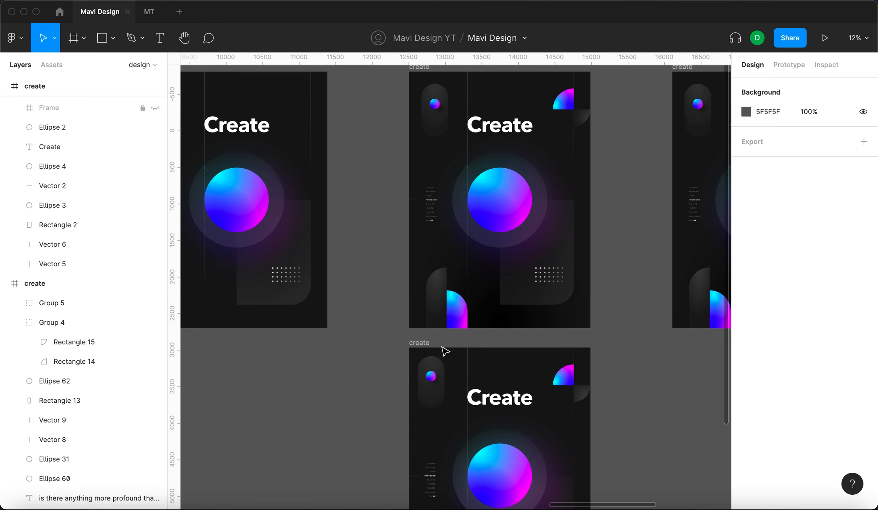
click(418, 344)
scroll(415, 347, down, 1)
scroll(415, 347, right, 1)
scroll(412, 227, up, 1)
scroll(412, 226, right, 1)
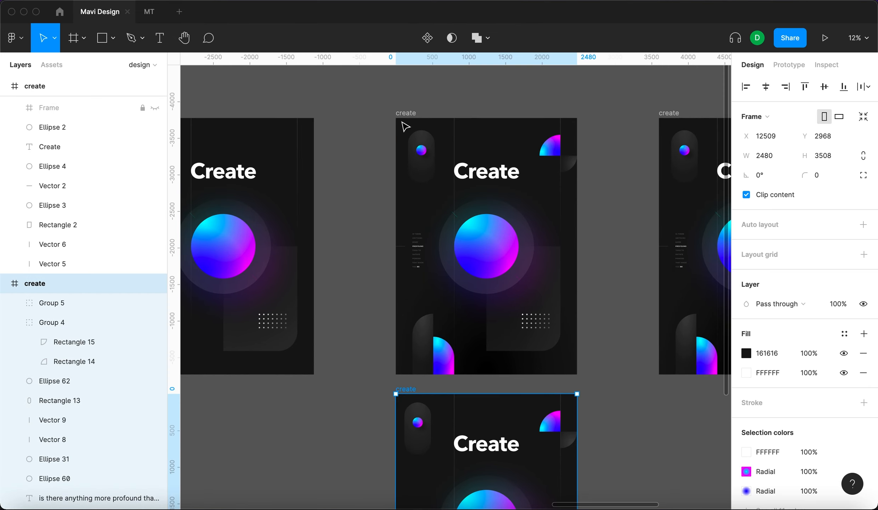
click(411, 115)
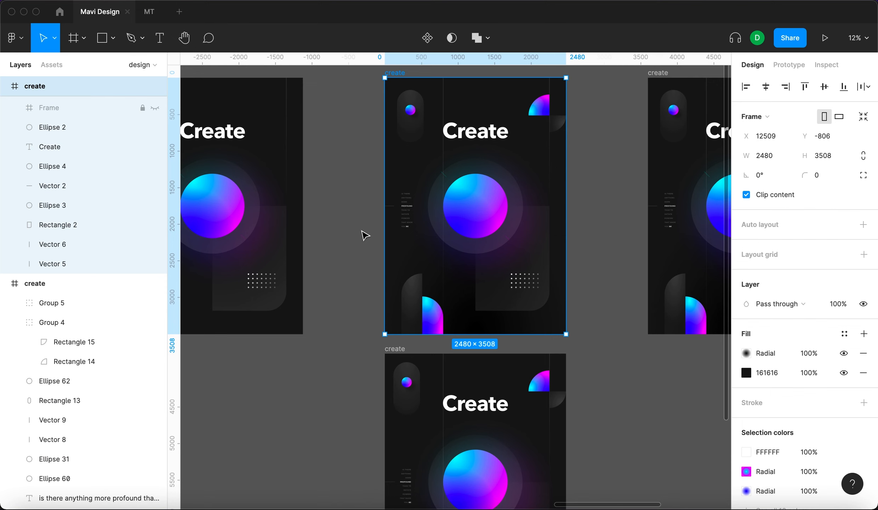
scroll(363, 241, down, 3)
click(744, 352)
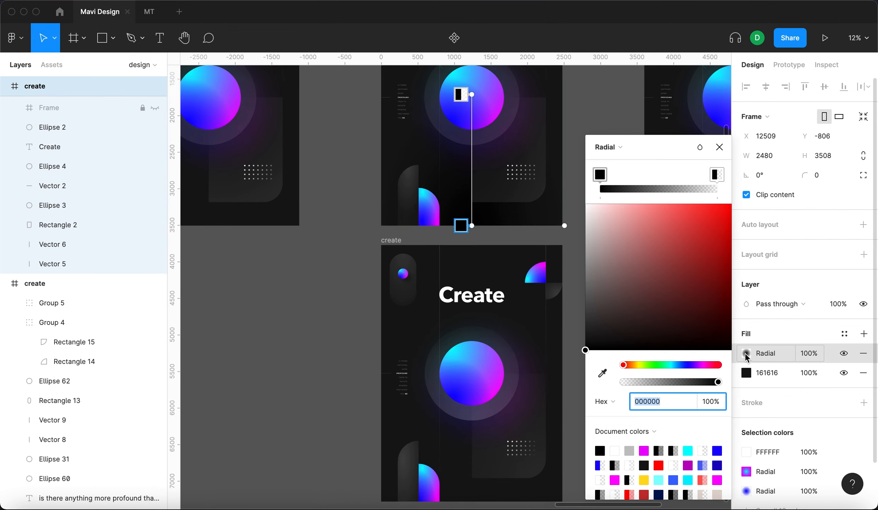
scroll(537, 173, up, 3)
scroll(537, 173, right, 1)
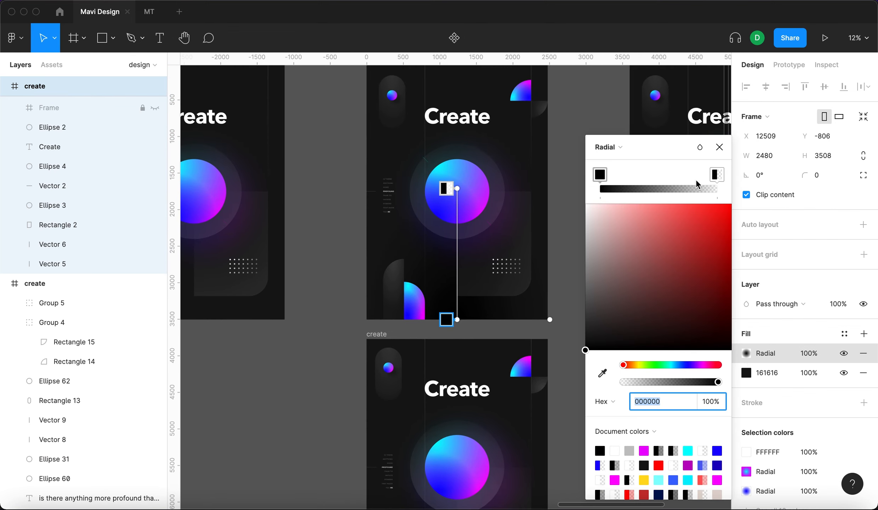
click(718, 146)
click(639, 361)
scroll(641, 365, down, 2)
scroll(641, 364, right, 1)
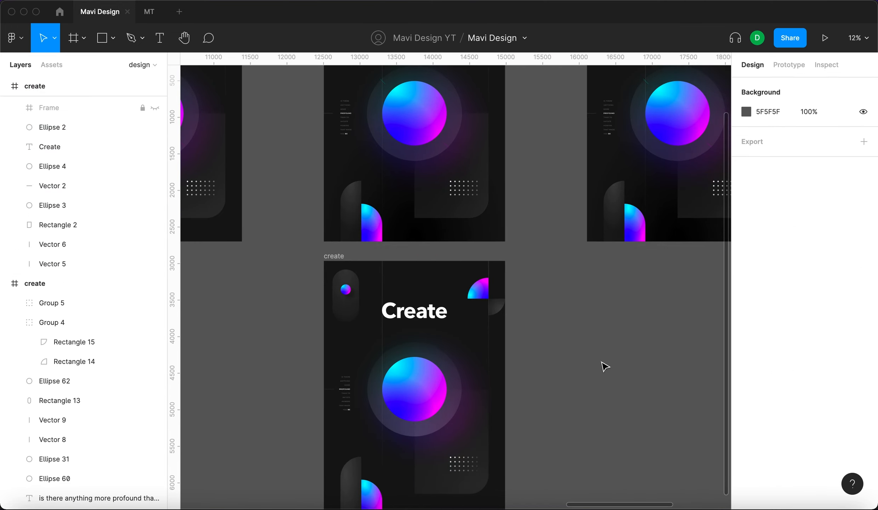
Add a black radial gradient fill at 20% opacity above the lower "create" frame's existing fills.
click(340, 256)
scroll(398, 290, down, 3)
scroll(399, 291, left, 1)
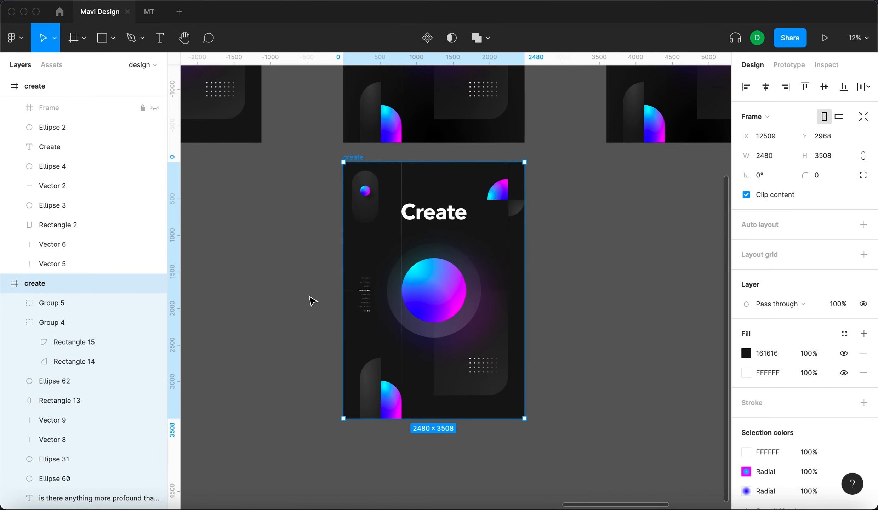
click(318, 169)
click(361, 158)
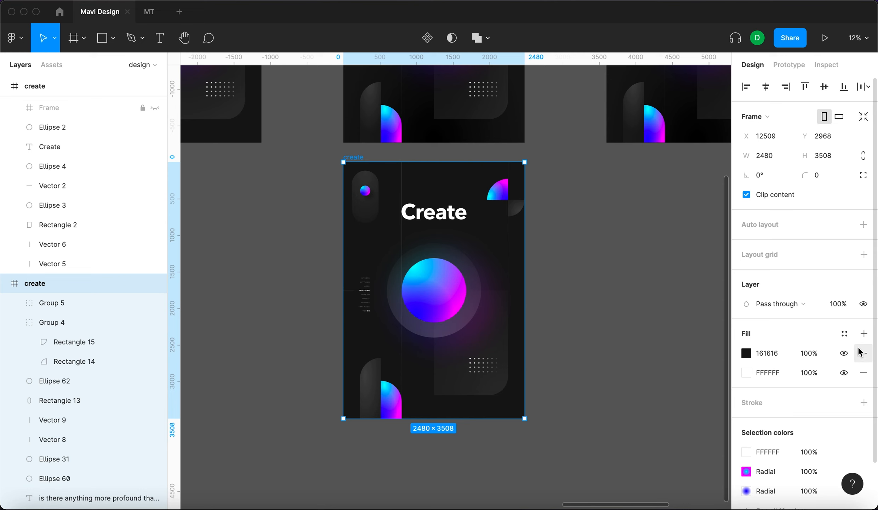
click(864, 333)
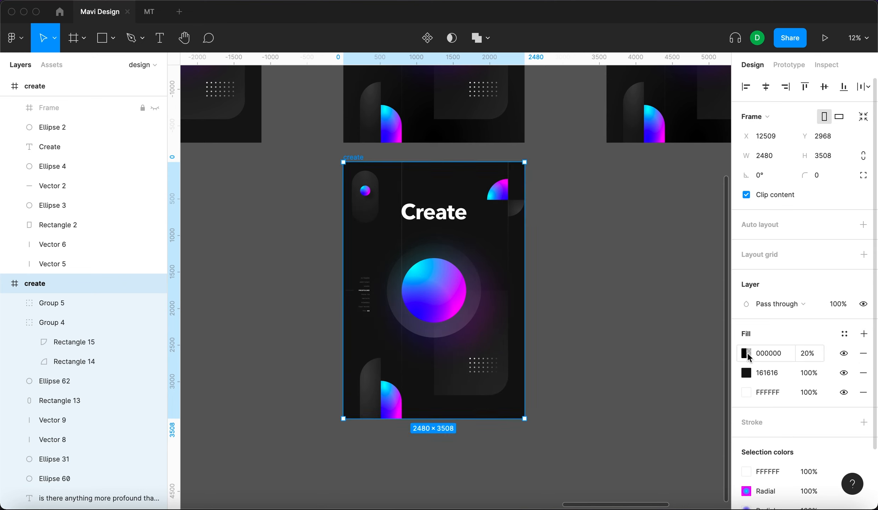
click(746, 353)
click(619, 197)
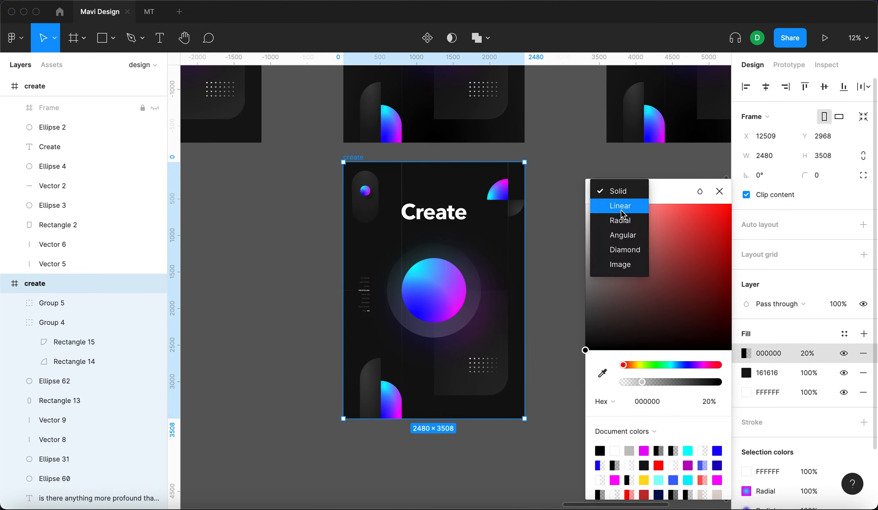
click(622, 220)
click(604, 183)
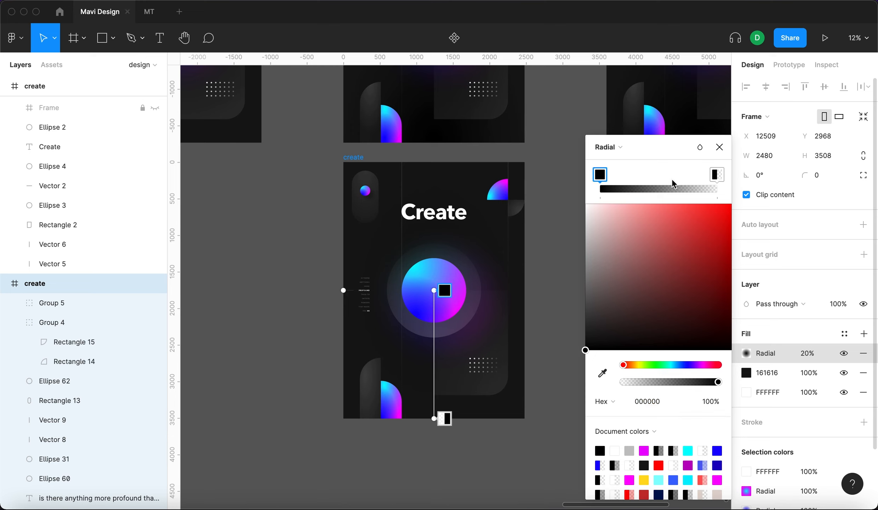
Reverse the new gradient's stops so its centre is transparent and its outer end is black.
click(714, 177)
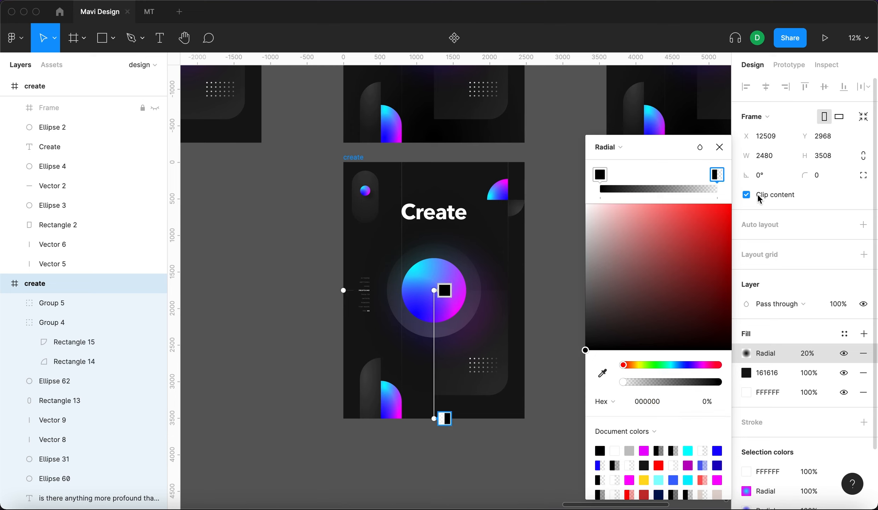
mouse_move(721, 178)
mouse_down()
mouse_move(645, 188)
mouse_move(690, 172)
mouse_move(730, 176)
mouse_up()
drag(655, 176, 600, 174)
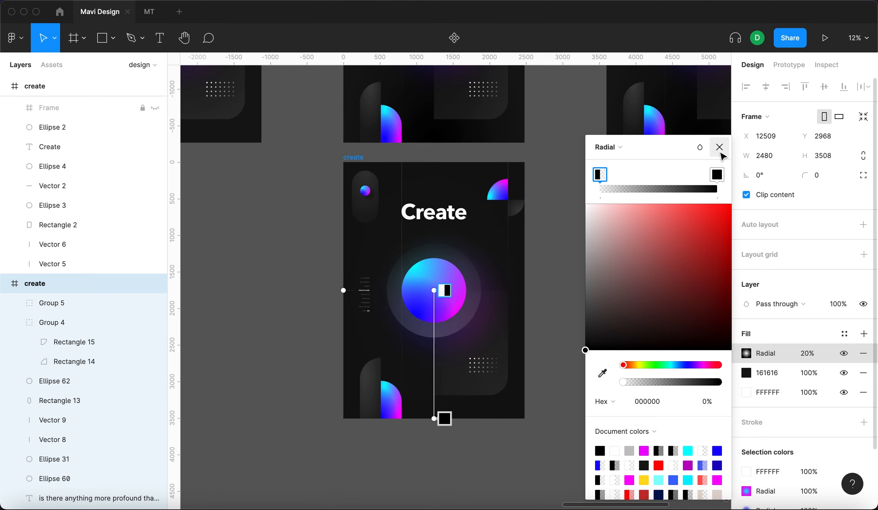
click(720, 147)
click(593, 337)
scroll(594, 337, down, 3)
scroll(590, 329, up, 2)
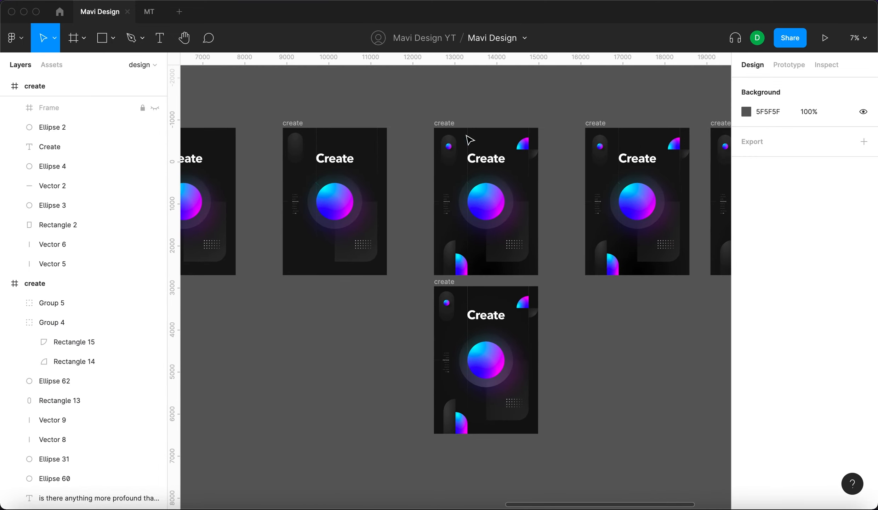
Try to shift the centre of the lower frame's radial gradient slightly downward.
click(434, 139)
click(586, 416)
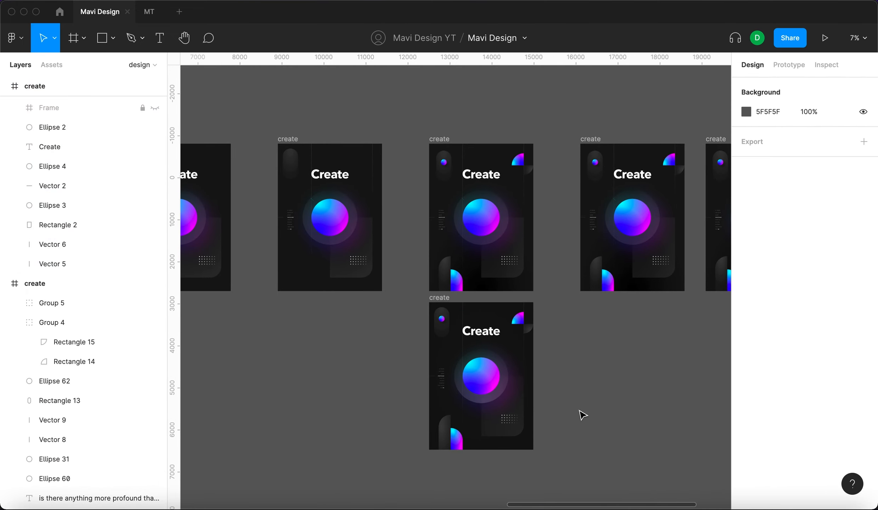
click(442, 288)
click(373, 313)
click(439, 297)
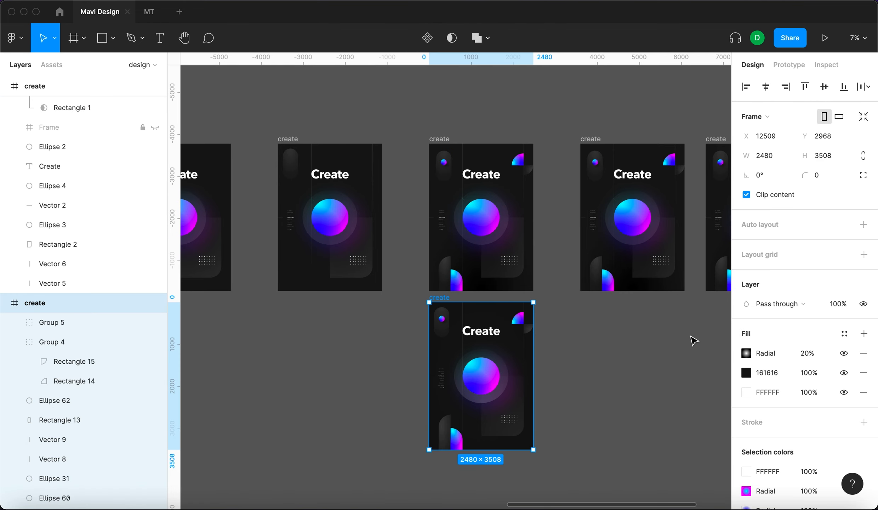
click(746, 353)
scroll(506, 405, up, 5)
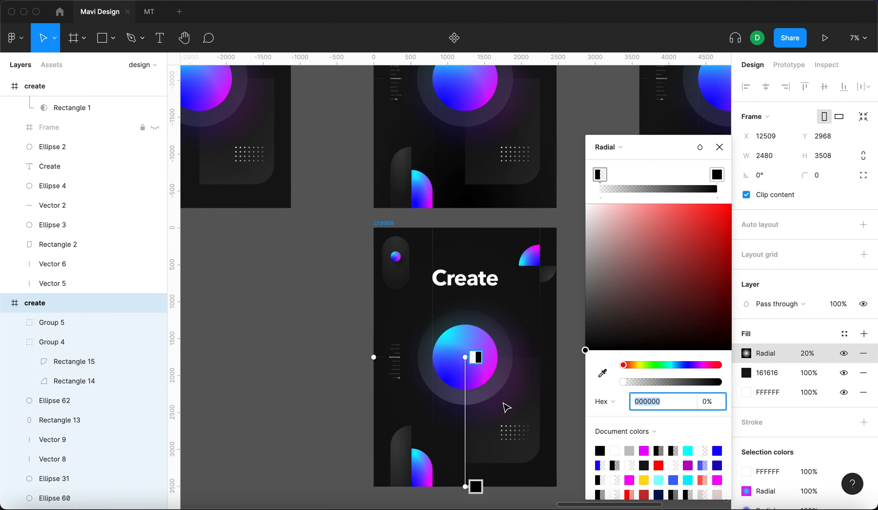
scroll(478, 377, down, 2)
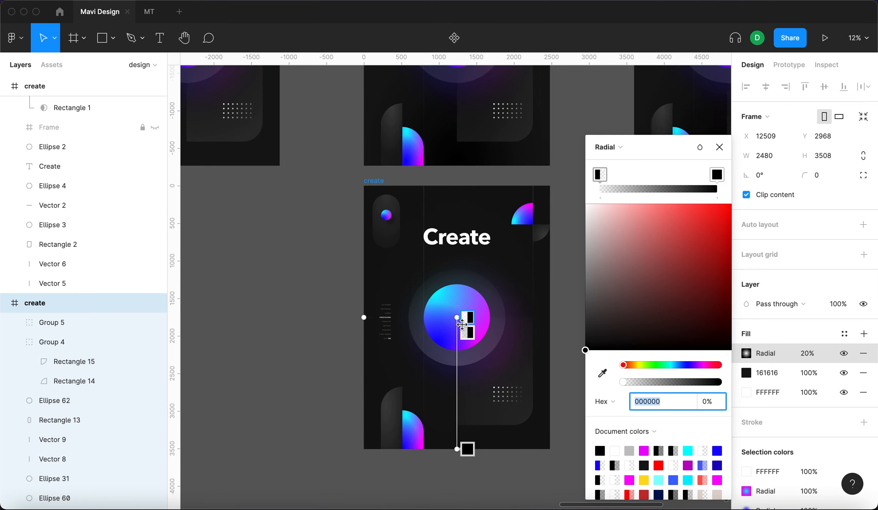
mouse_move(459, 316)
mouse_down()
mouse_move(466, 186)
mouse_move(463, 337)
mouse_move(462, 318)
mouse_up()
scroll(463, 317, down, 1)
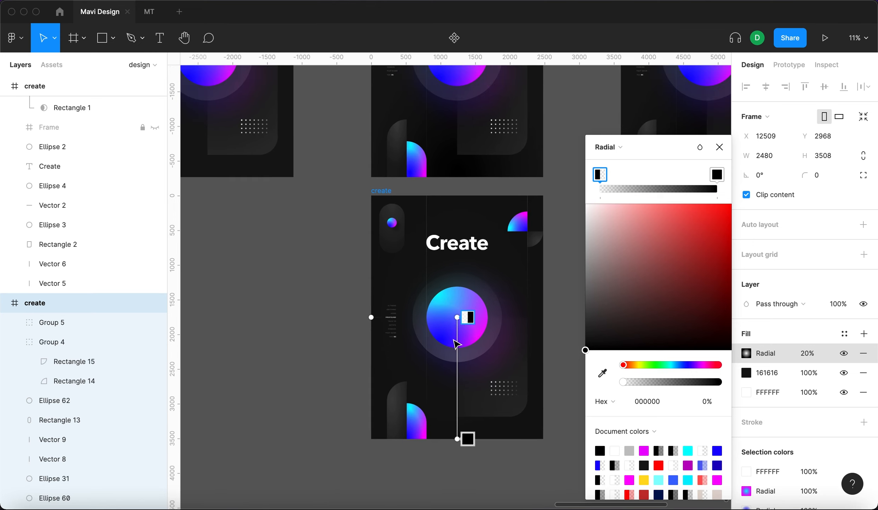
scroll(457, 365, down, 2)
click(445, 366)
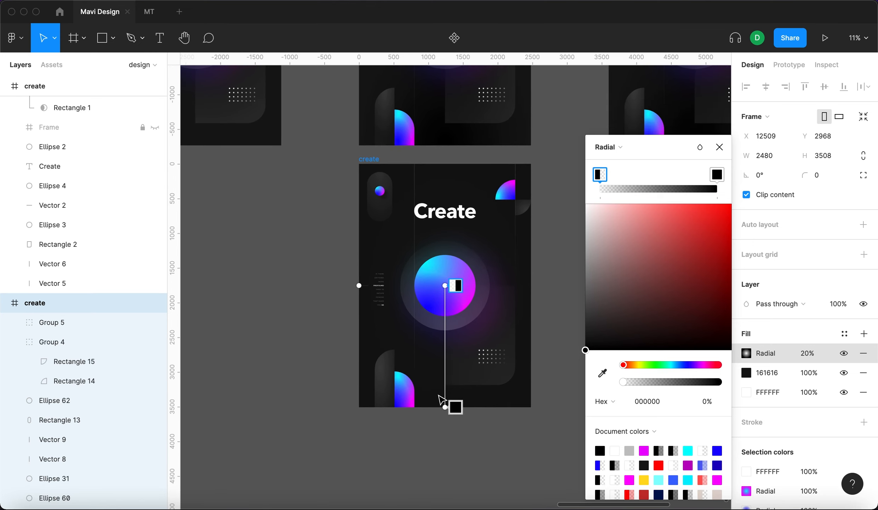
mouse_move(445, 286)
mouse_down()
mouse_move(456, 287)
mouse_move(486, 388)
mouse_move(477, 406)
mouse_move(478, 341)
mouse_move(445, 290)
mouse_up()
Swap the gradient stops and handle ends so black starts at the frame's bottom centre and fades to transparent at its middle.
mouse_move(599, 174)
mouse_down()
mouse_move(672, 174)
mouse_move(592, 179)
mouse_up()
drag(671, 177, 808, 174)
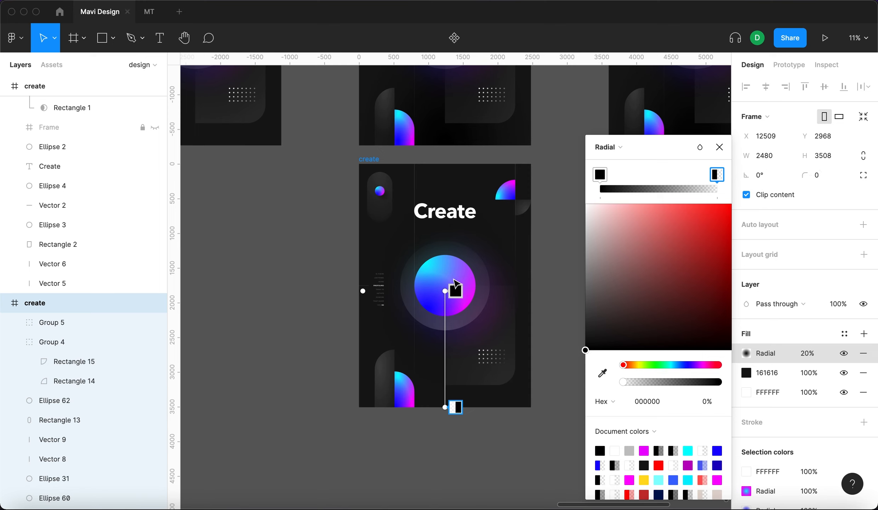
drag(442, 290, 483, 431)
drag(445, 409, 445, 285)
drag(487, 429, 446, 407)
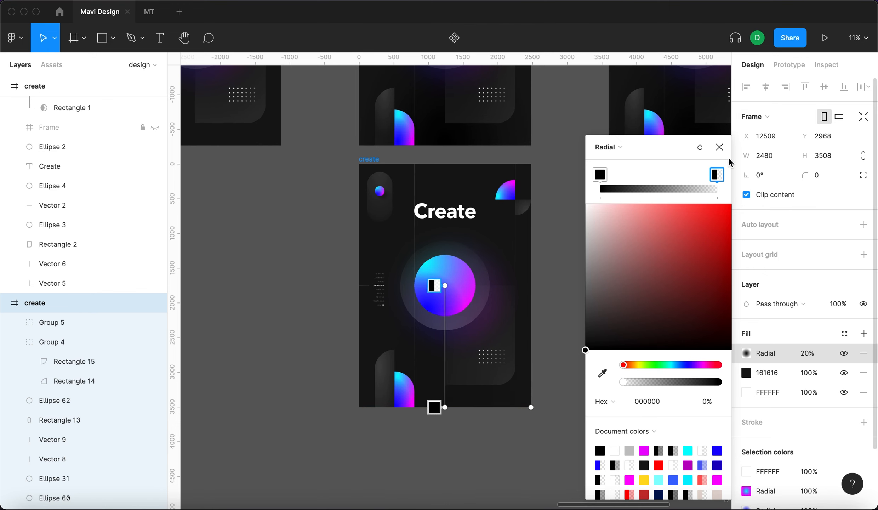
click(719, 147)
click(596, 294)
Move the rebuilt "create" frame directly beneath the next reference poster in the row.
scroll(596, 294, down, 5)
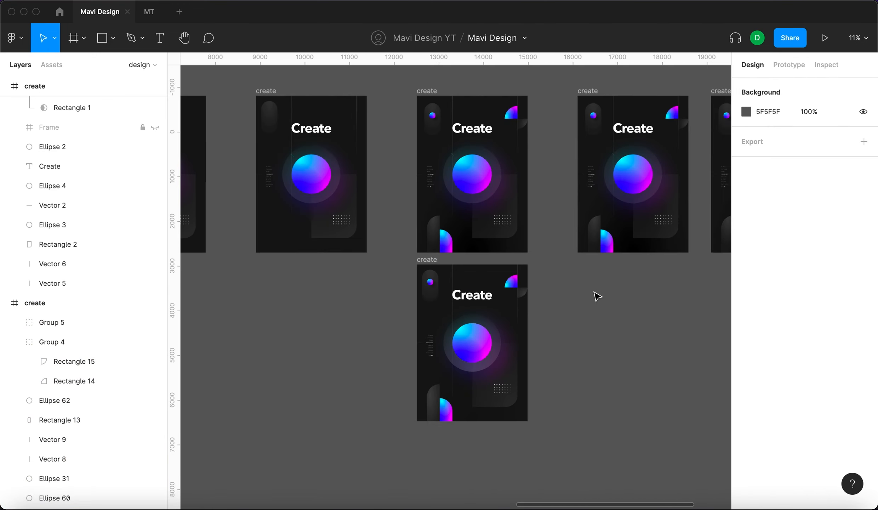
scroll(597, 297, right, 2)
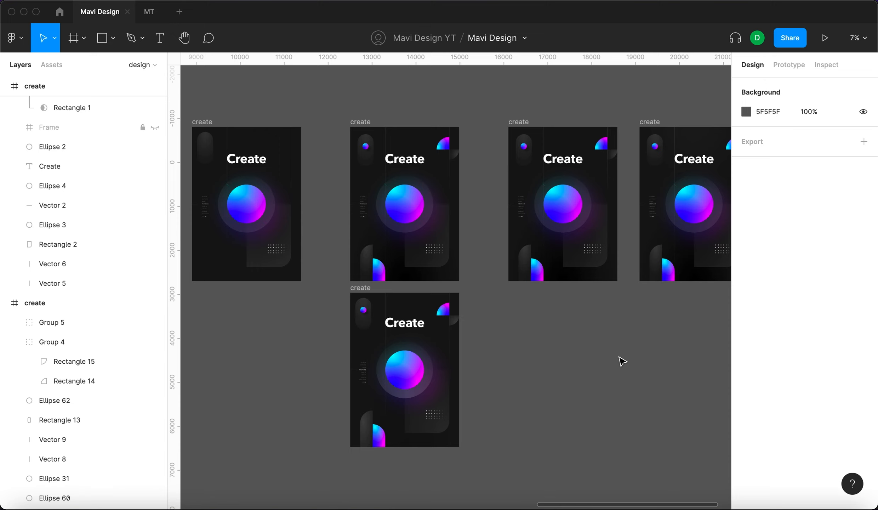
scroll(374, 306, up, 5)
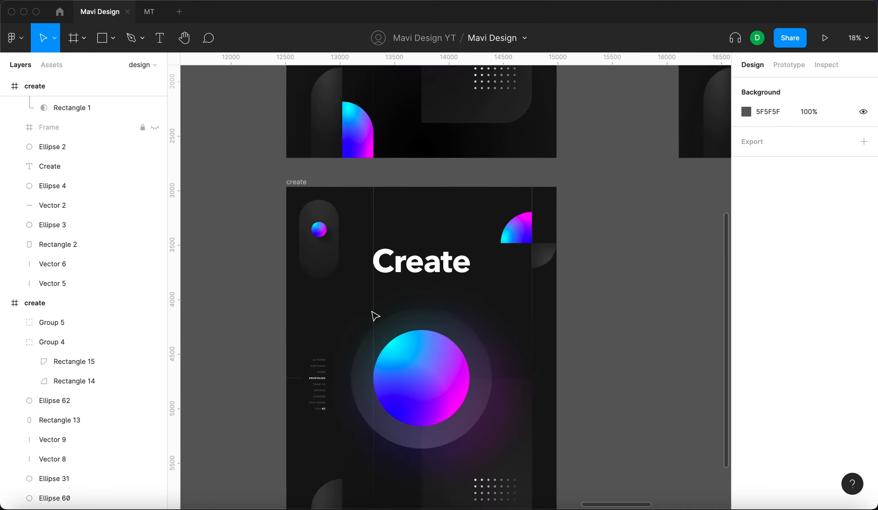
scroll(335, 280, down, 3)
drag(314, 220, 540, 241)
click(468, 256)
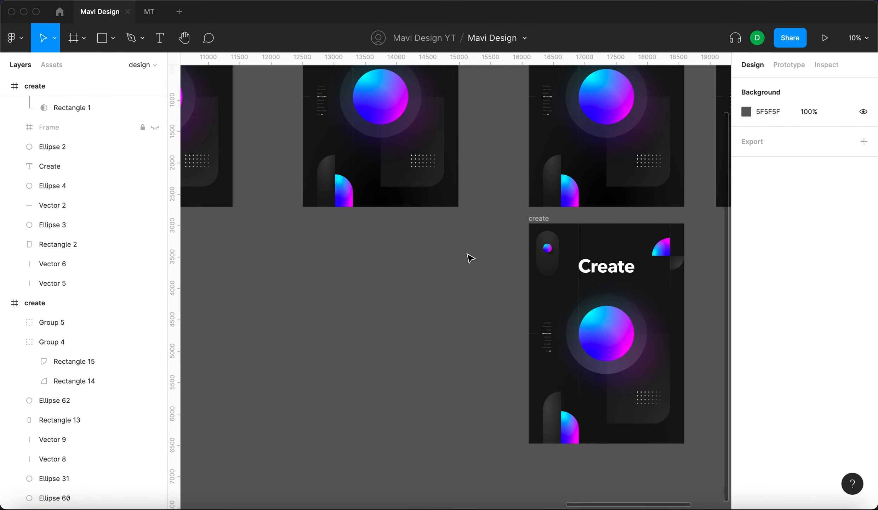
Examine the size, angle and stroke settings of the dashed magenta diagonal line beside the reference poster's large circle.
scroll(468, 257, up, 3)
scroll(469, 257, right, 3)
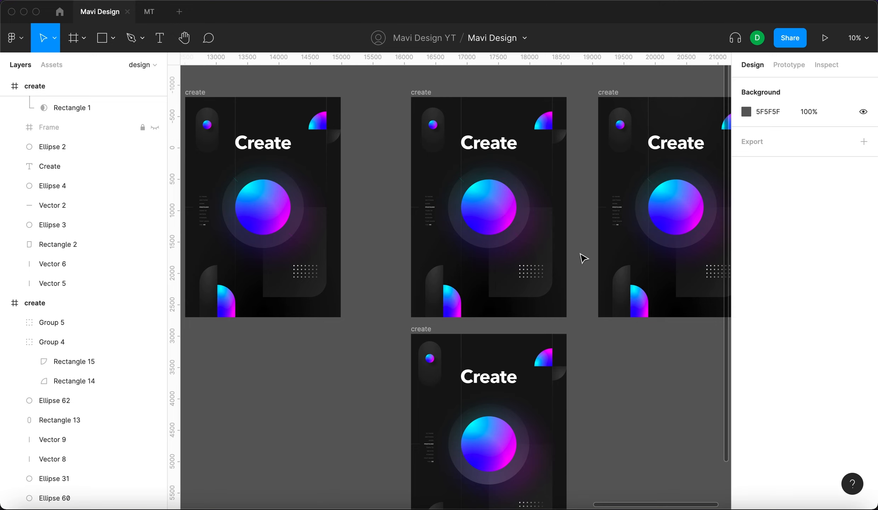
scroll(525, 235, up, 10)
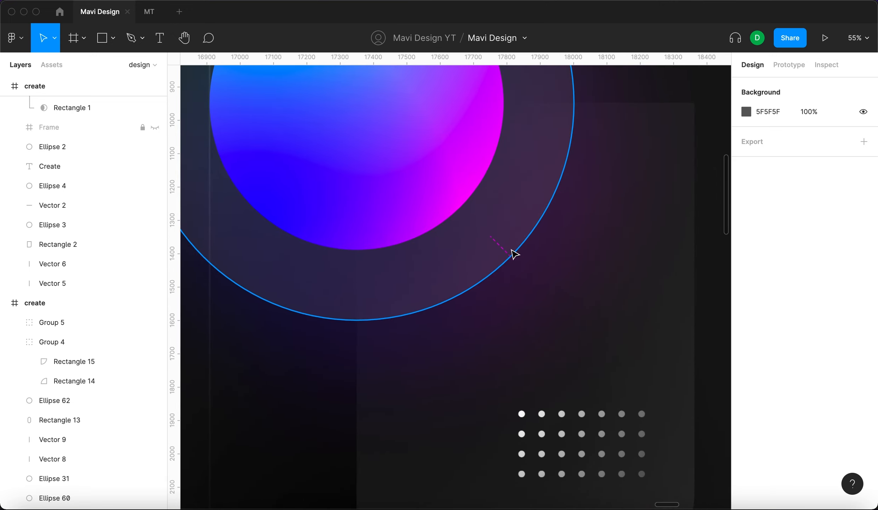
click(511, 251)
scroll(512, 253, up, 10)
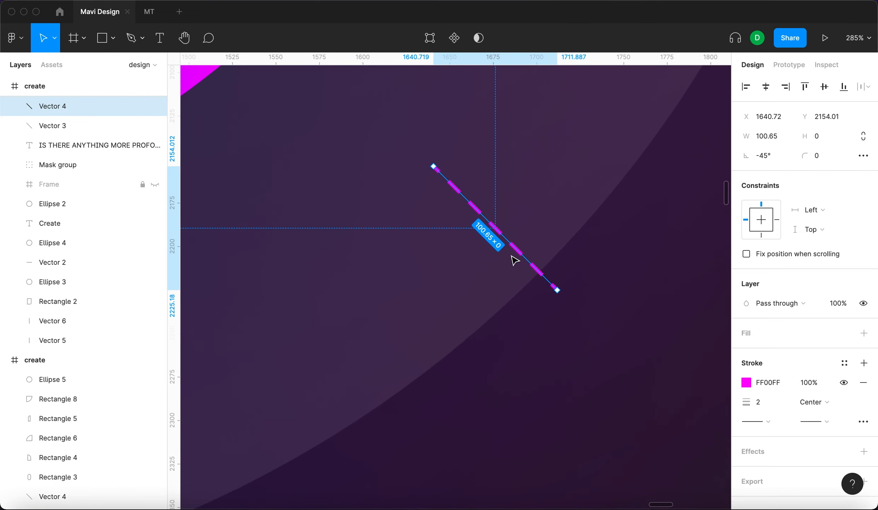
scroll(509, 223, down, 2)
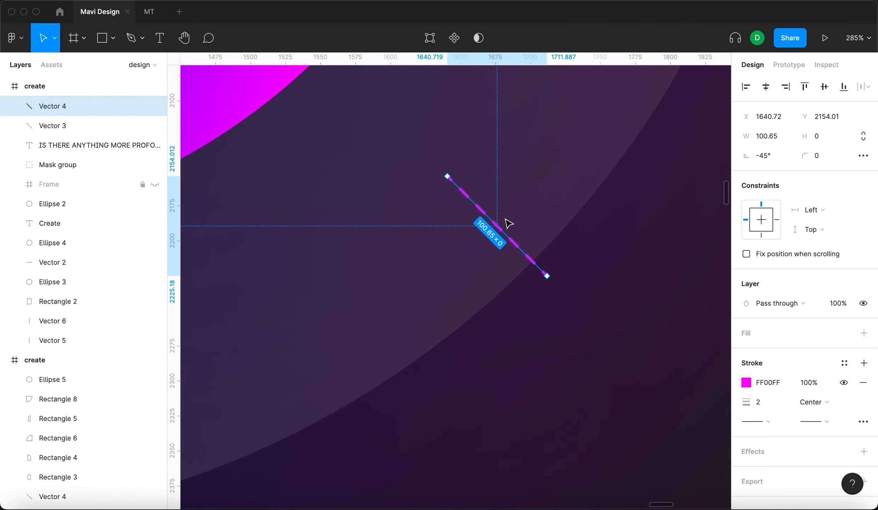
scroll(508, 223, down, 12)
scroll(508, 226, down, 4)
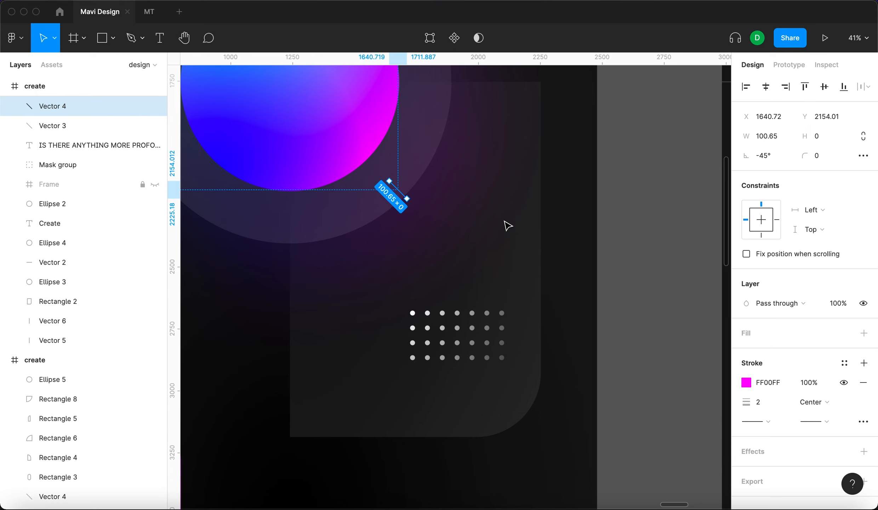
Draw a horizontal line about 138 px long on the empty canvas beside the reference poster using the Pen tool.
click(604, 204)
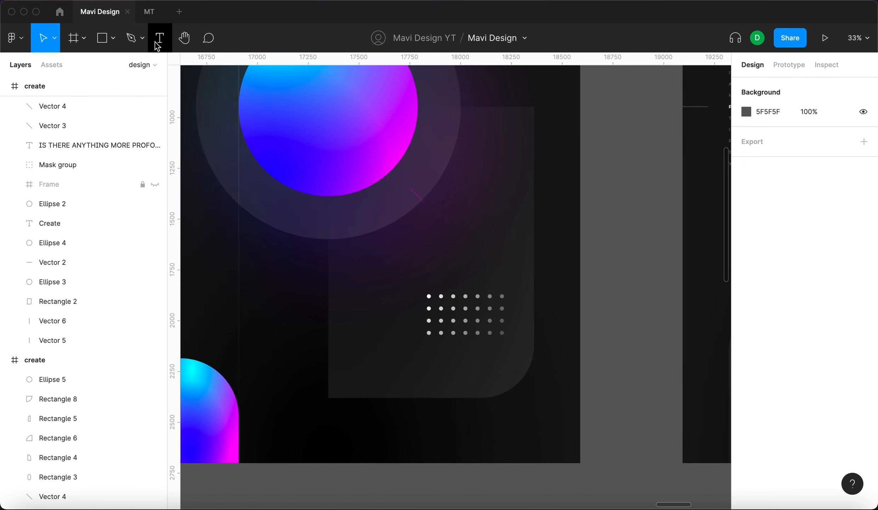
click(141, 40)
click(139, 44)
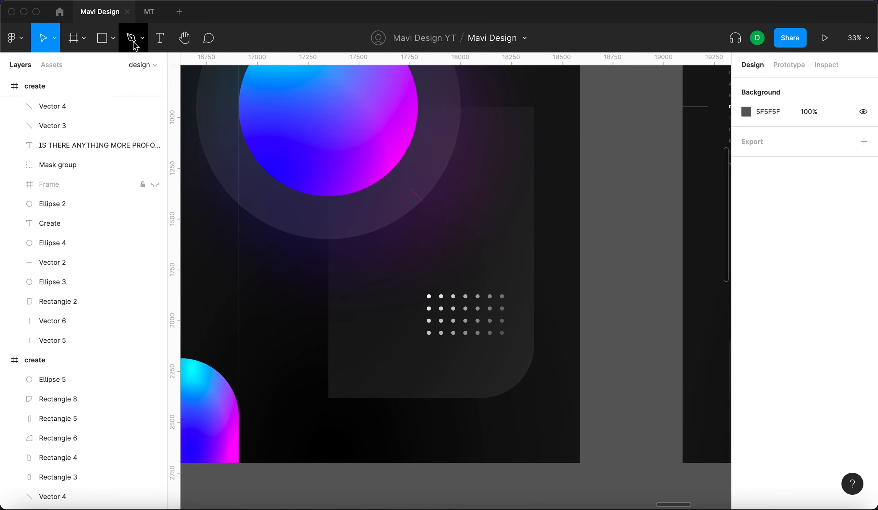
click(133, 43)
click(598, 234)
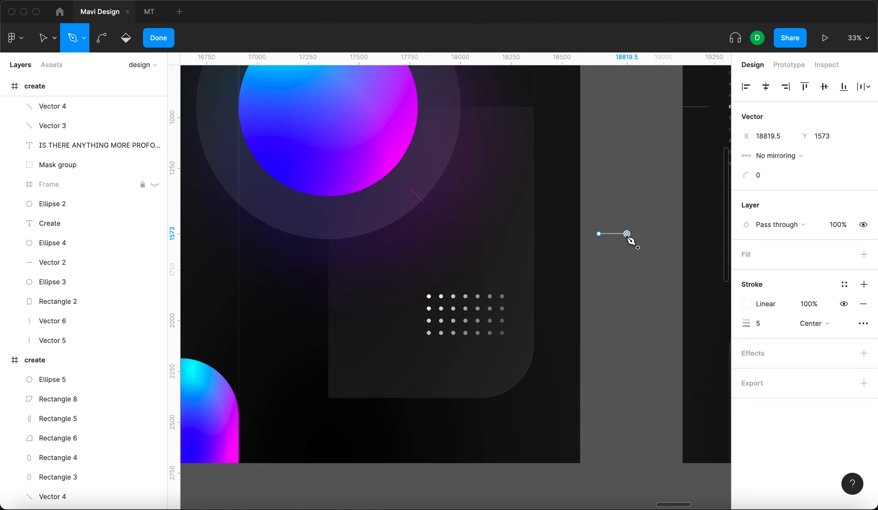
key(Return)
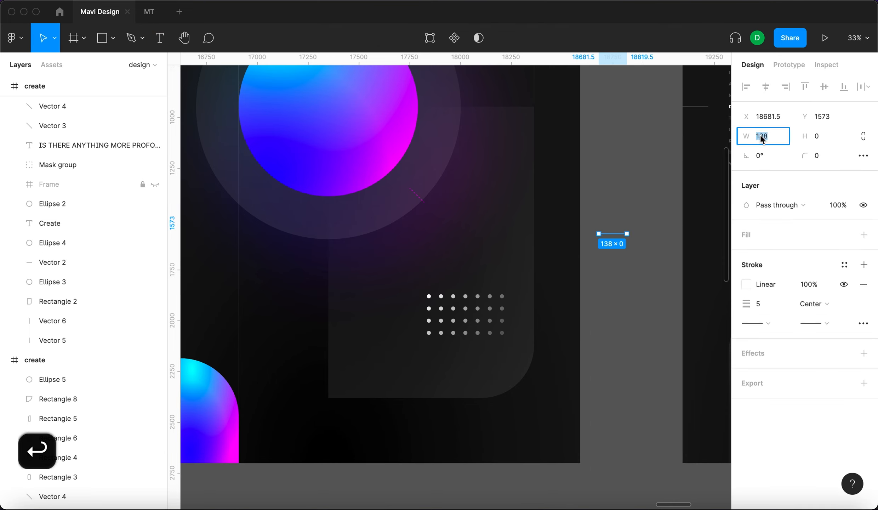
Set the new line's width to 100 and its stroke style to dashed with a dash length of 10.
text(100)
key(Return)
click(862, 323)
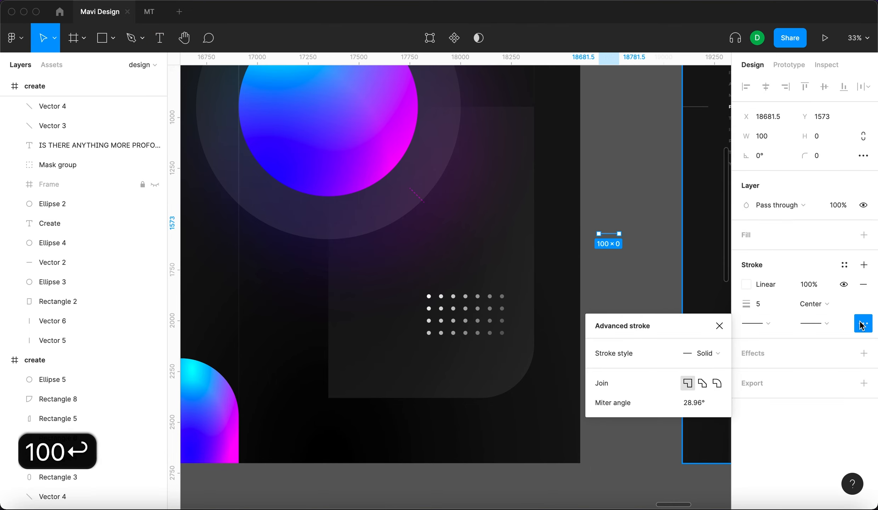
click(720, 358)
click(718, 369)
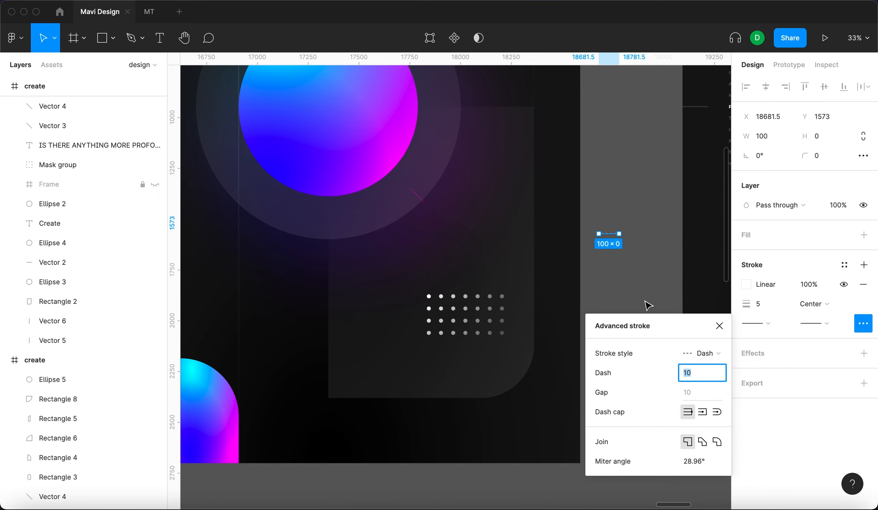
click(721, 326)
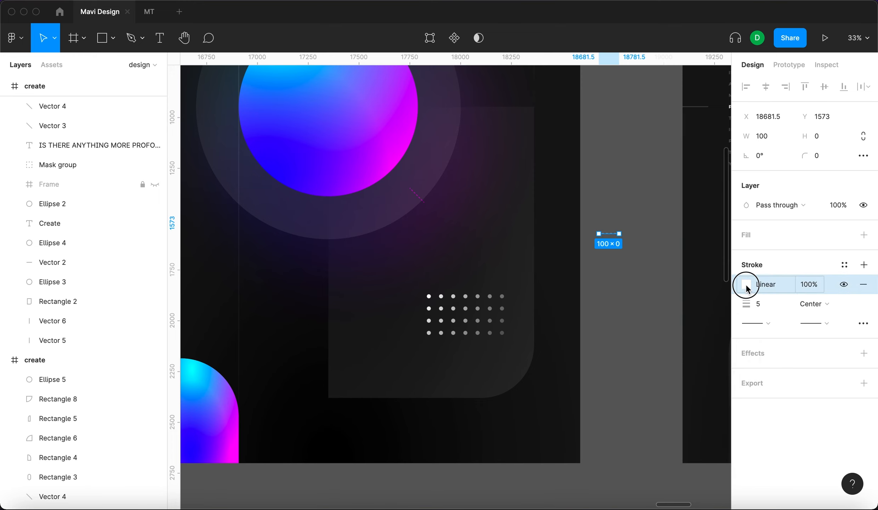
Change the dashed line's gradient stroke to a solid magenta, FF00FF.
click(745, 287)
click(609, 148)
click(612, 131)
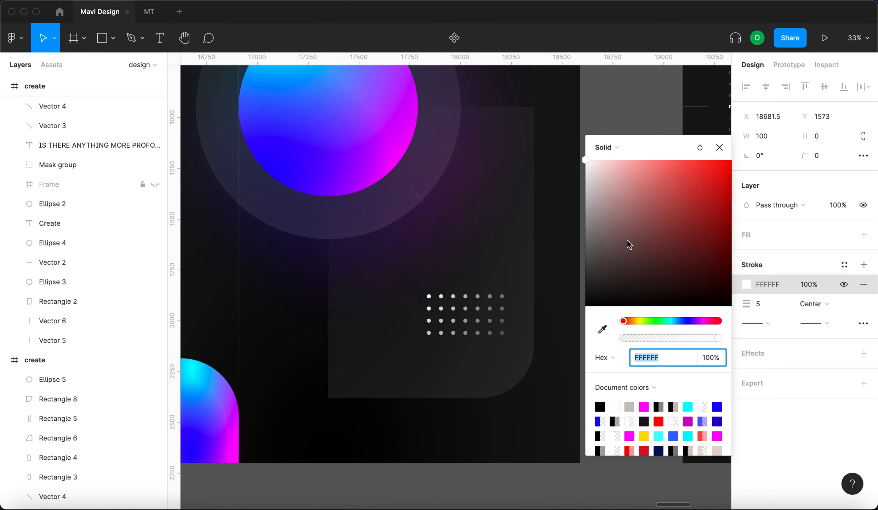
scroll(542, 219, right, 5)
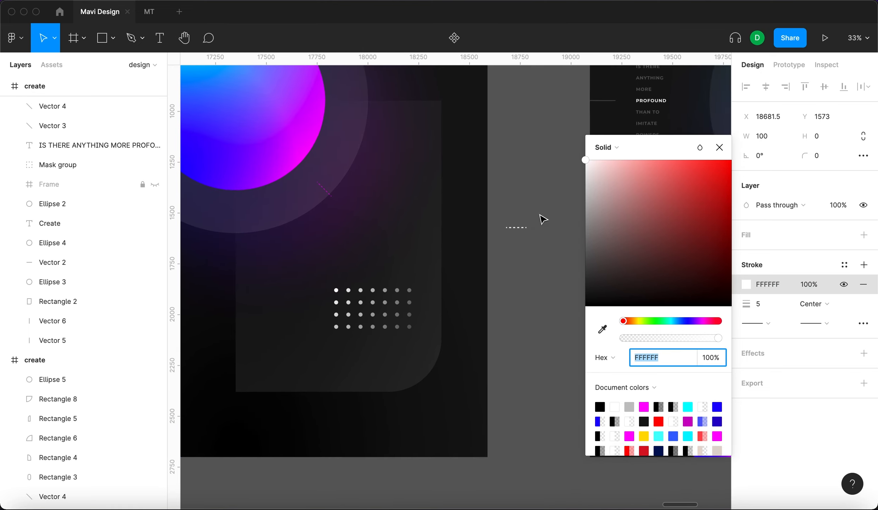
click(702, 321)
click(701, 204)
click(731, 160)
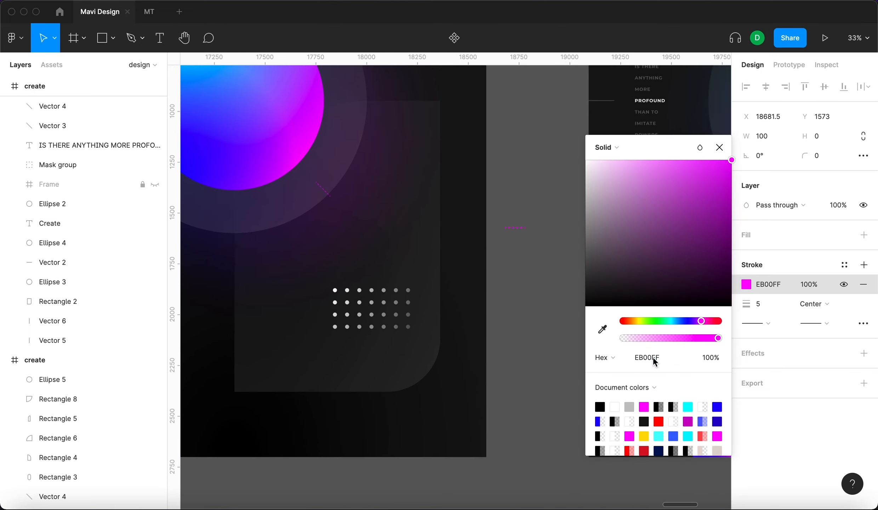
text(ff00)
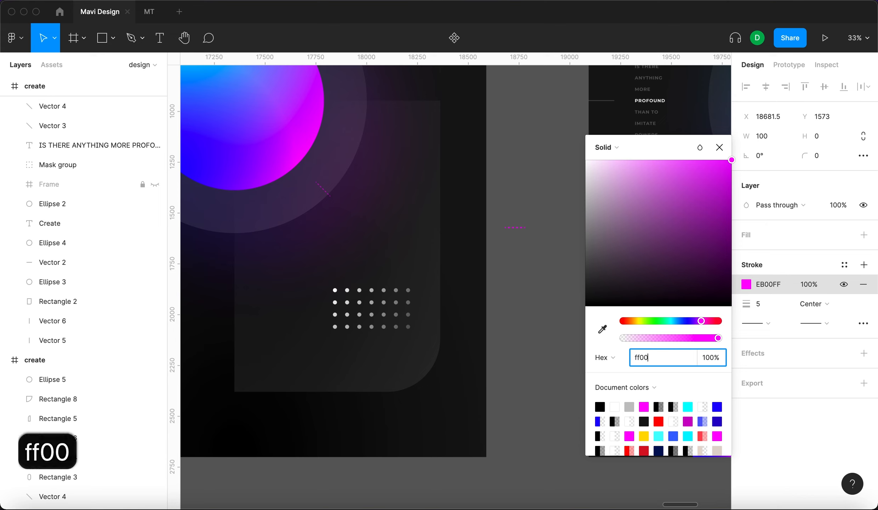
key(Return)
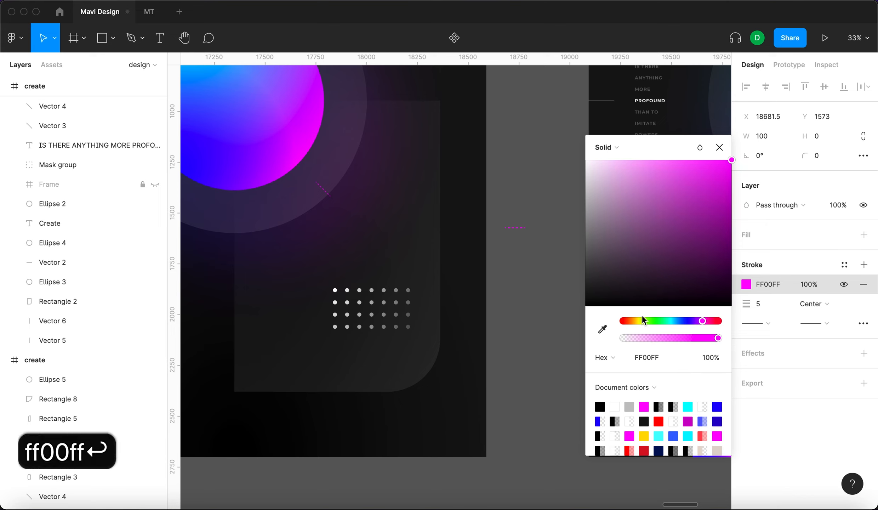
click(719, 148)
Check the reference magenta line's stroke and set the new dashed line's stroke weight to 2.
click(328, 195)
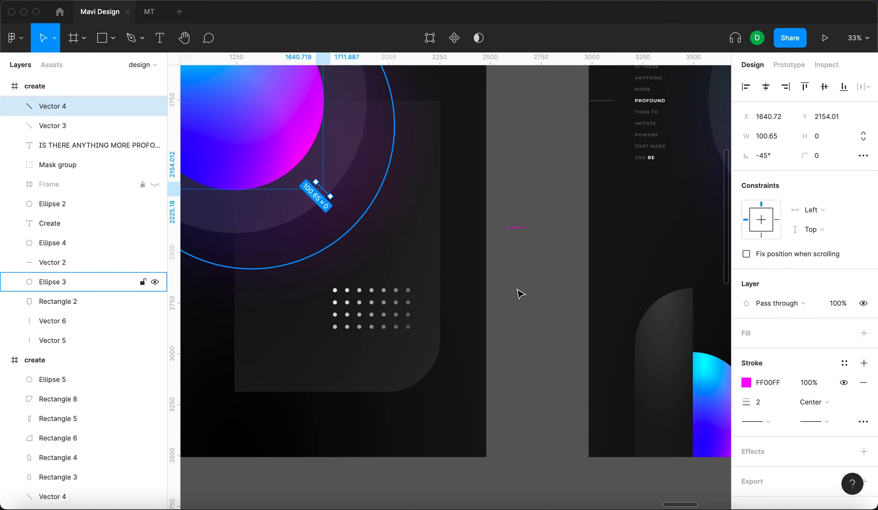
click(511, 227)
click(763, 305)
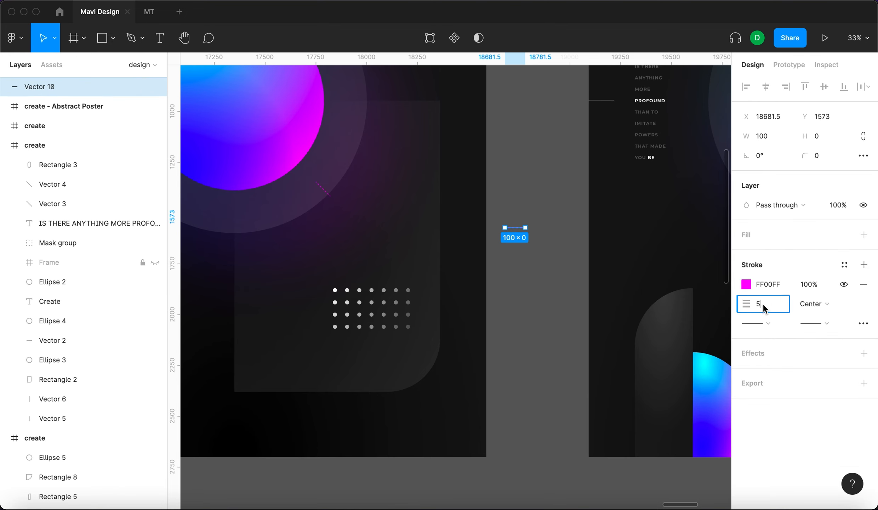
key(Down)
key(Down)
key(Down)
key(Return)
click(546, 291)
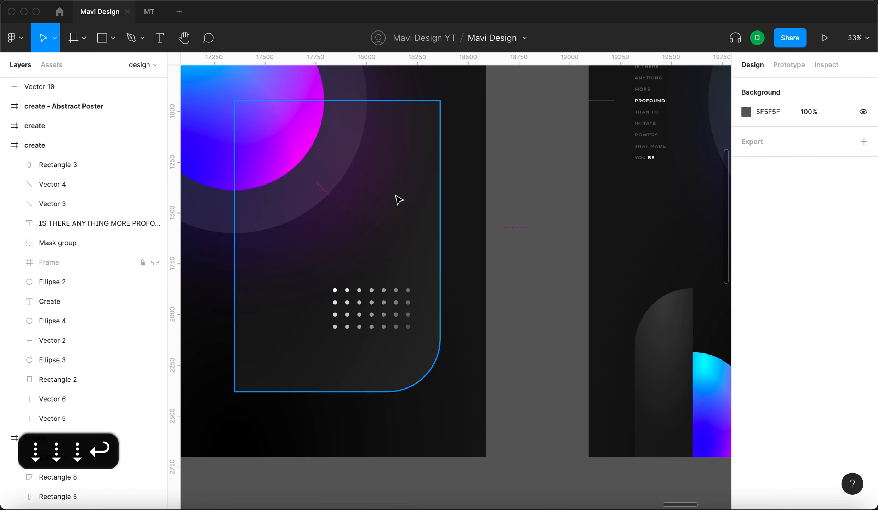
Rotate the dashed magenta line on the canvas to -45° so it slopes like the reference line.
scroll(340, 194, up, 5)
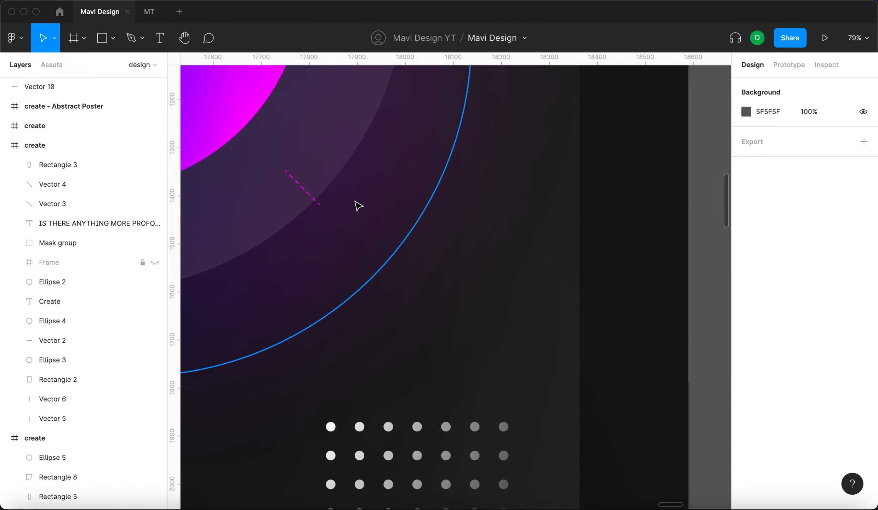
scroll(358, 206, right, 7)
click(521, 246)
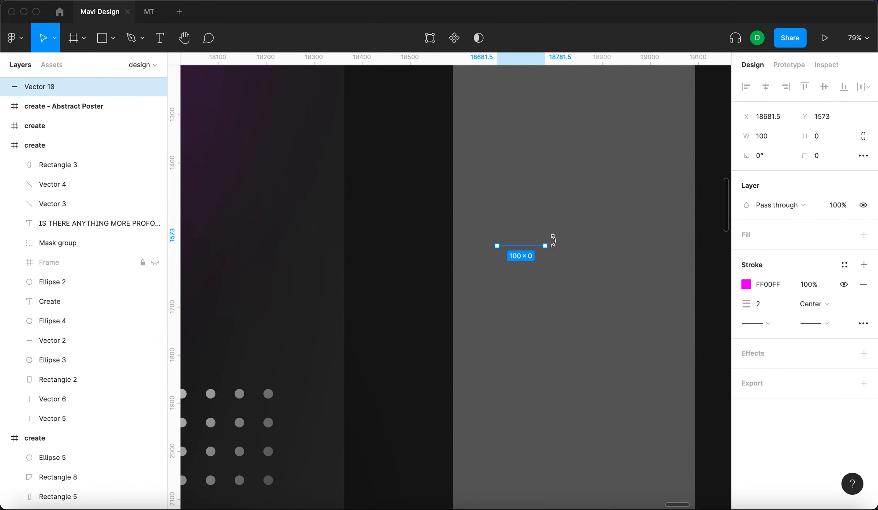
drag(552, 245, 550, 269)
click(588, 280)
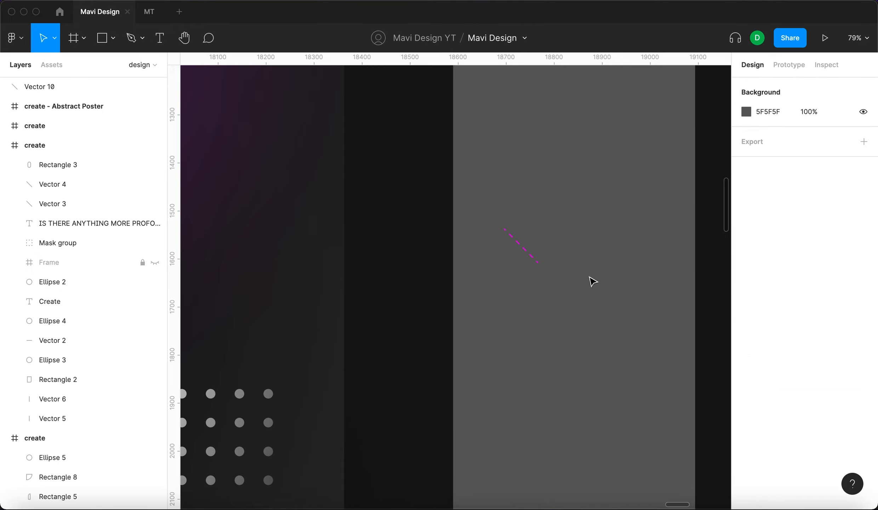
Check the reference poster's cyan dashed line and duplicate the magenta dashed line directly below the original on the canvas.
scroll(591, 282, down, 3)
scroll(591, 281, down, 5)
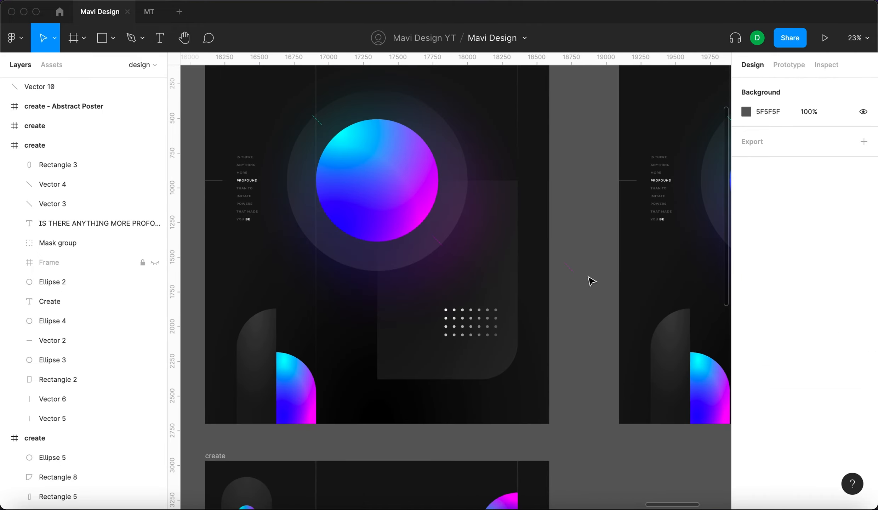
scroll(316, 121, up, 10)
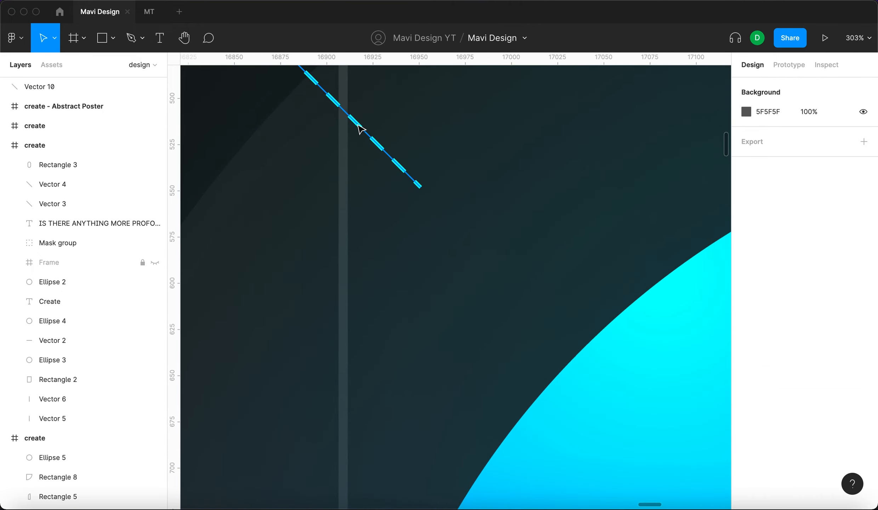
click(358, 129)
scroll(357, 129, down, 10)
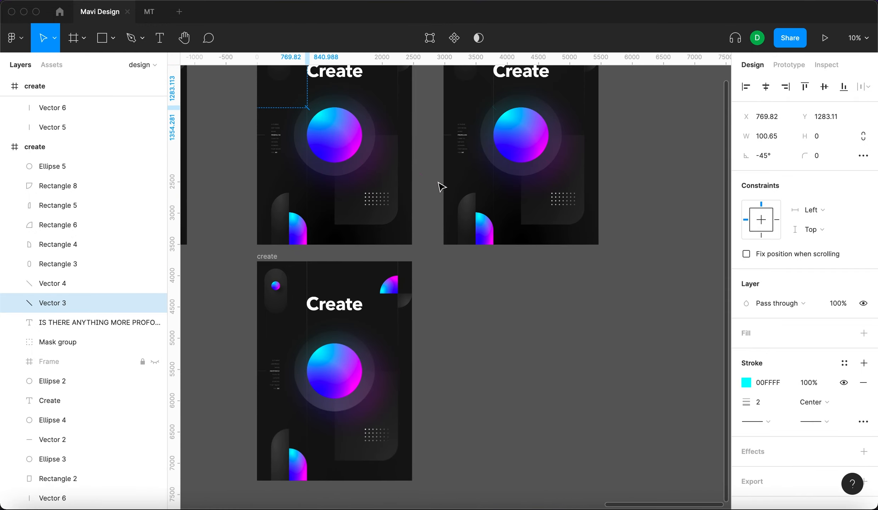
scroll(394, 171, up, 5)
scroll(385, 163, up, 3)
drag(413, 171, 416, 205)
Change the duplicated dashed line's stroke colour to cyan, 00FFFF.
click(745, 283)
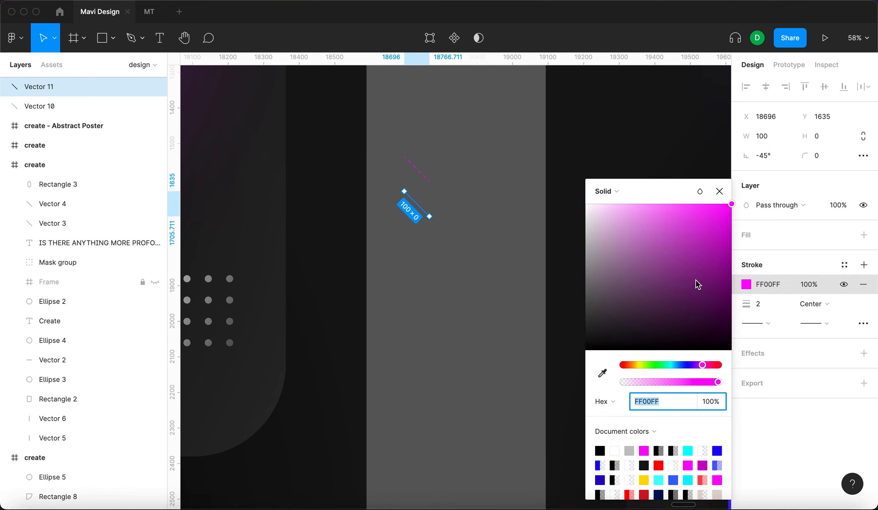
drag(680, 367, 673, 365)
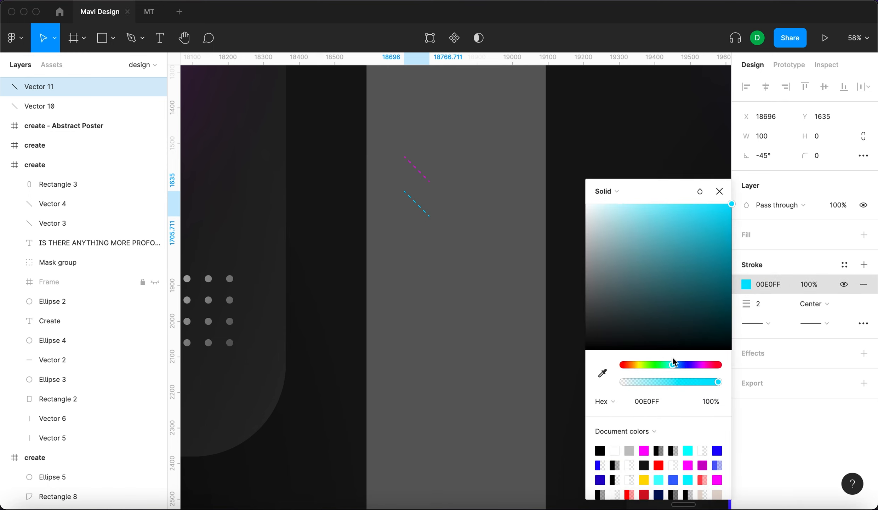
text(00f)
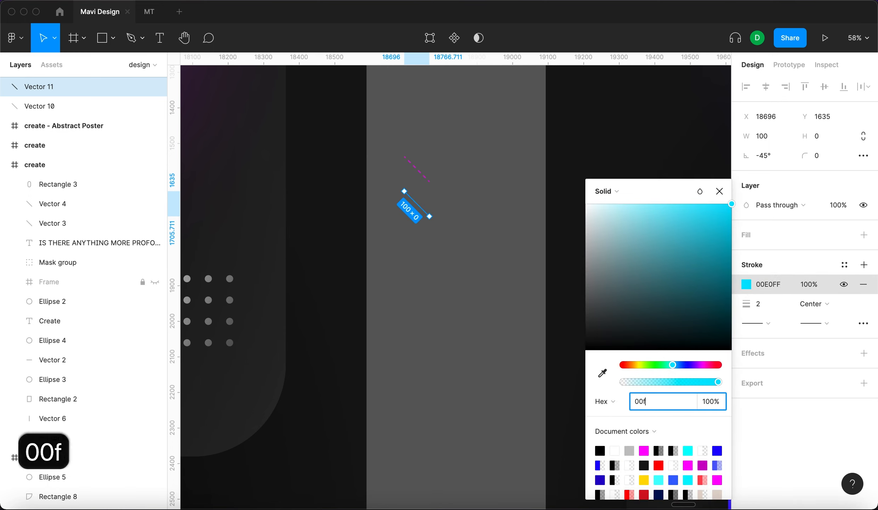
text(fff)
key(Return)
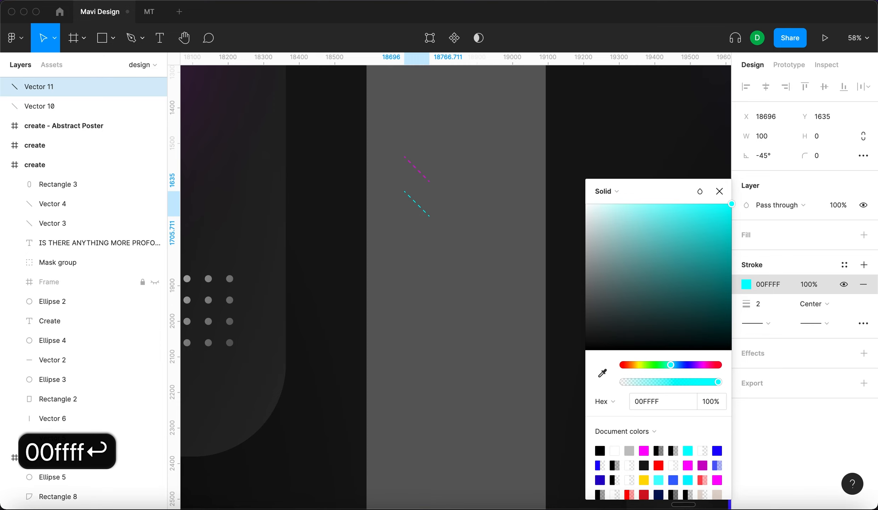
click(723, 193)
click(506, 265)
Select both dashed lines and move them down the canvas beside the rebuilt "create" frame.
scroll(439, 232, down, 5)
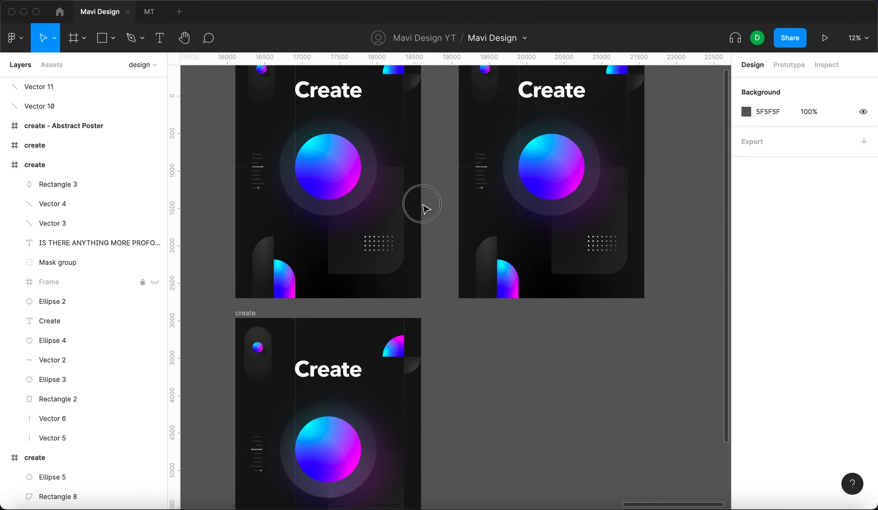
drag(423, 206, 426, 207)
scroll(431, 219, up, 4)
scroll(446, 214, down, 4)
scroll(446, 213, left, 3)
scroll(457, 211, down, 4)
drag(503, 159, 506, 369)
scroll(505, 369, up, 5)
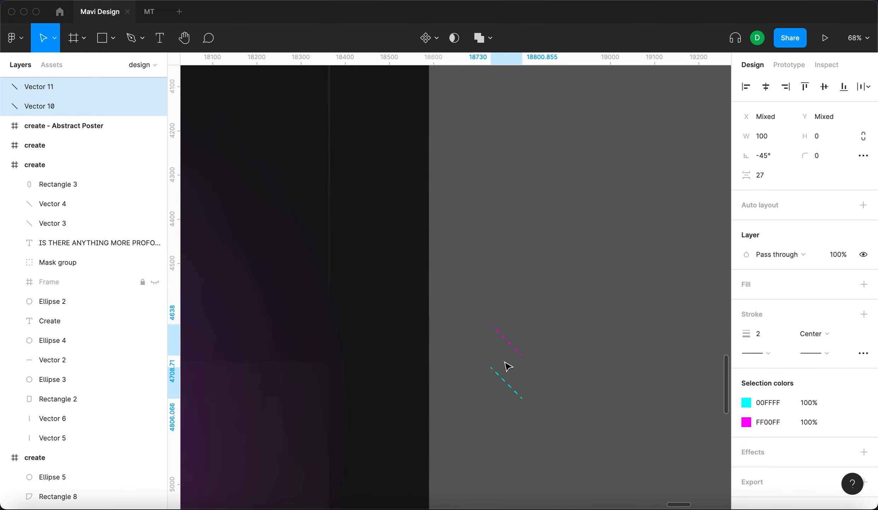
Move the cyan dashed line into the rebuilt frame and align it to the left and top edges of the large translucent ring.
scroll(505, 364, left, 5)
scroll(506, 365, down, 3)
scroll(507, 368, down, 4)
click(579, 387)
scroll(602, 340, left, 2)
drag(626, 315, 305, 235)
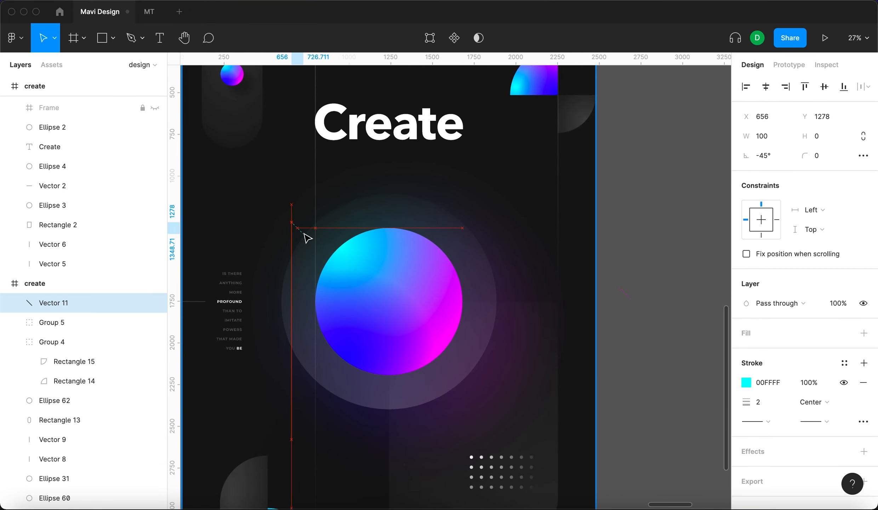
shift+click(376, 223)
click(746, 87)
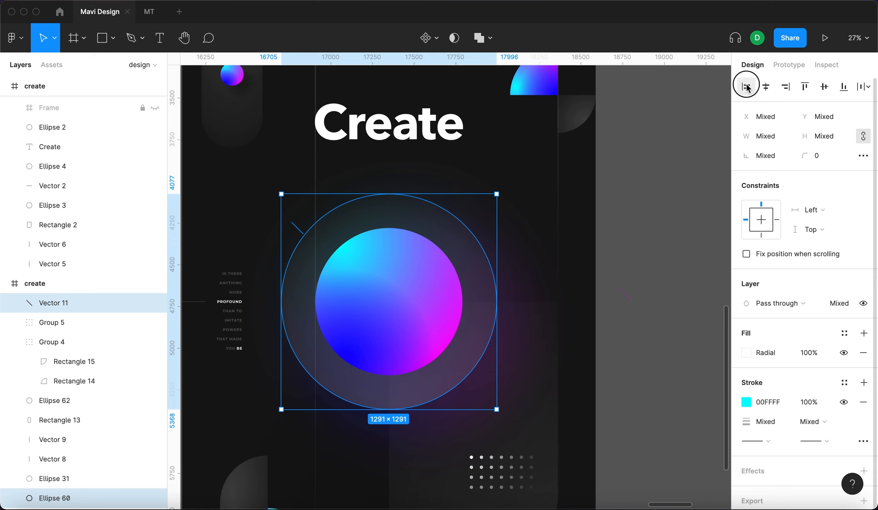
click(806, 86)
key(Escape)
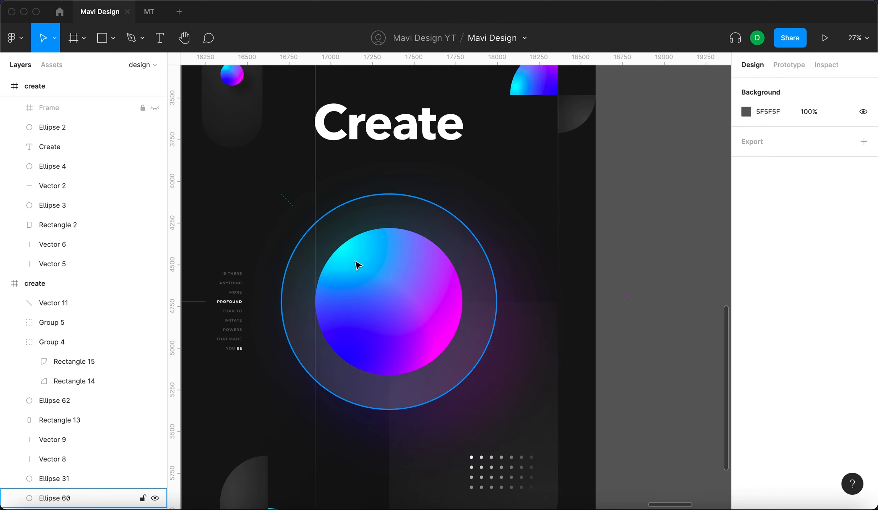
Move the magenta dashed line into the rebuilt frame and align it to the large translucent ring's right and bottom edges.
drag(632, 301, 467, 353)
shift+click(482, 307)
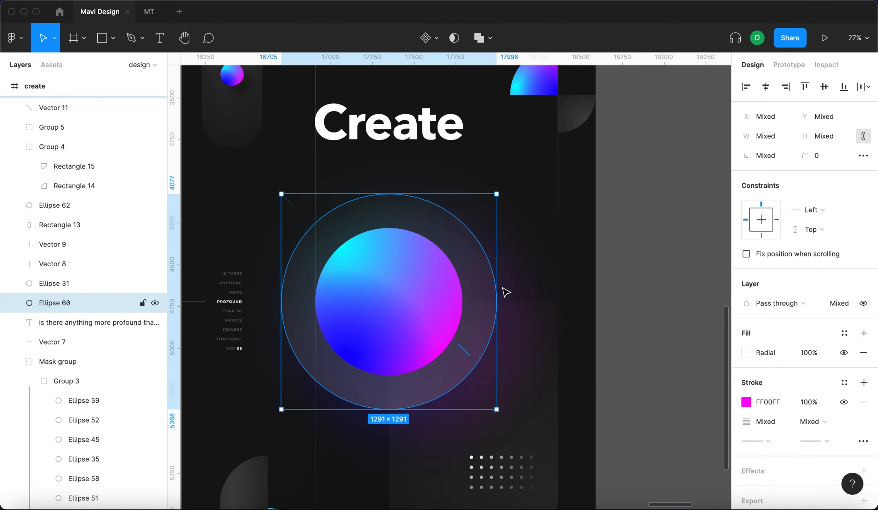
click(785, 86)
click(843, 86)
click(614, 300)
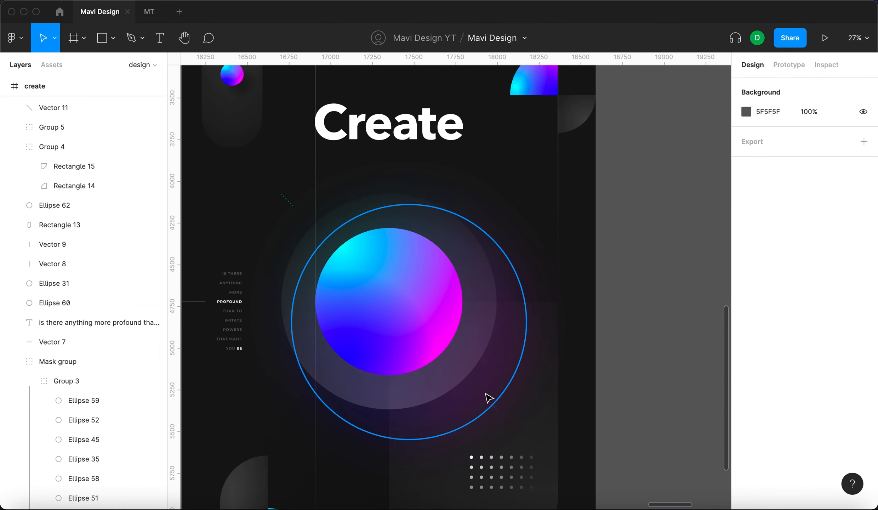
Nudge the magenta dashed line diagonally up and left to X 1625, Y 2139, across the ring's lower-right edge.
click(490, 404)
scroll(438, 411, up, 5)
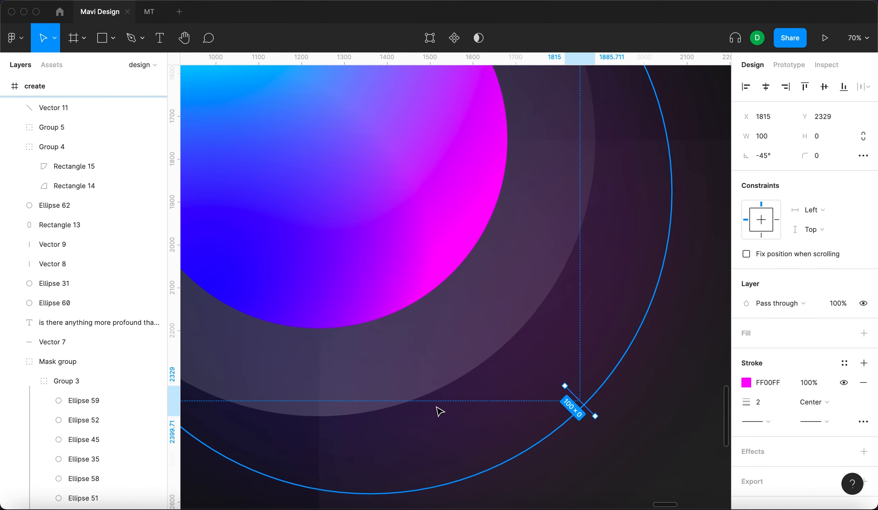
key(shift+Up)
key(shift+Left)
key(shift+Up)
key(shift+Left)
key(shift+Up)
key(shift+Left)
key(shift+Up)
key(shift+Left)
key(shift+Up)
key(shift+Left)
key(shift+Up)
key(shift+Left)
key(shift+Up)
key(shift+Left)
key(shift+Up)
key(shift+Left)
key(shift+Up)
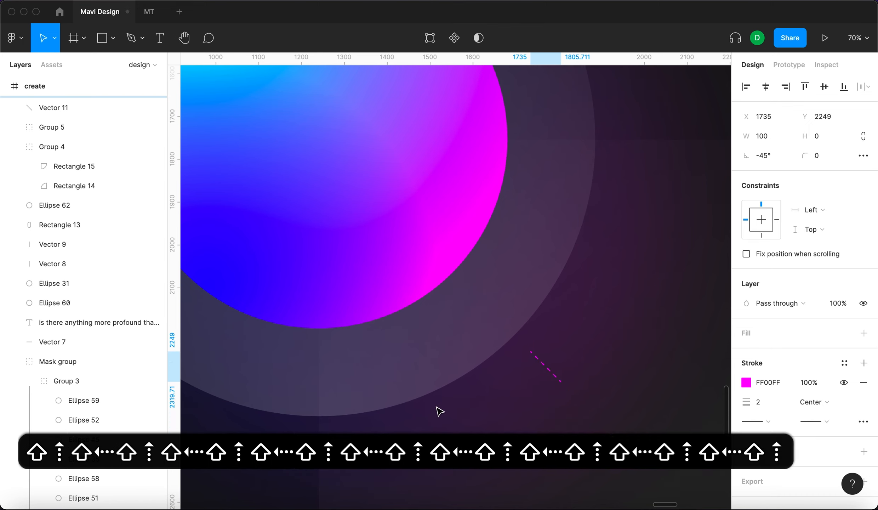
key(shift+Left)
key(shift+Up)
key(shift+Left)
key(shift+Up)
key(shift+Left)
key(shift+Up)
key(shift+Left)
key(shift+Up)
key(shift+Left)
key(shift+Up)
key(shift+Left)
key(shift+Up)
key(shift+Left)
key(shift+Up)
key(shift+Left)
key(shift+Up)
key(shift+Left)
key(shift+Up)
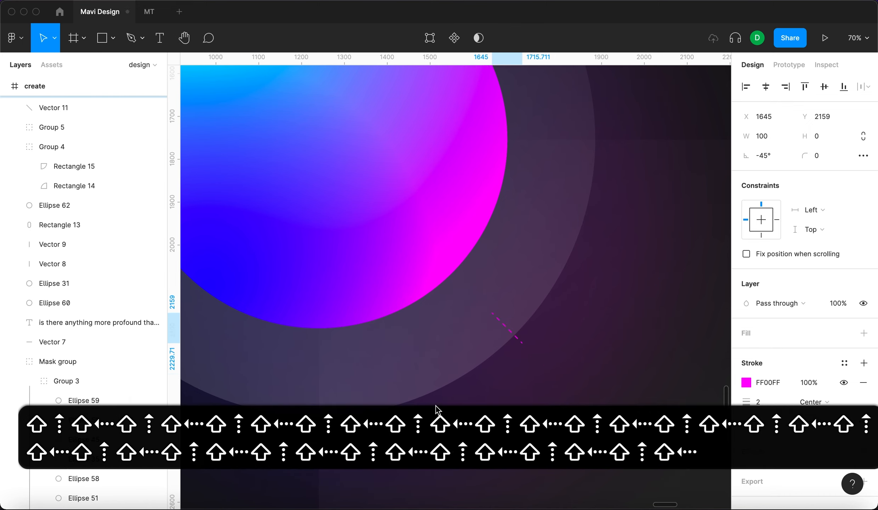
key(shift+Up)
key(shift+Left)
key(shift+Up)
key(shift+Left)
scroll(408, 304, down, 8)
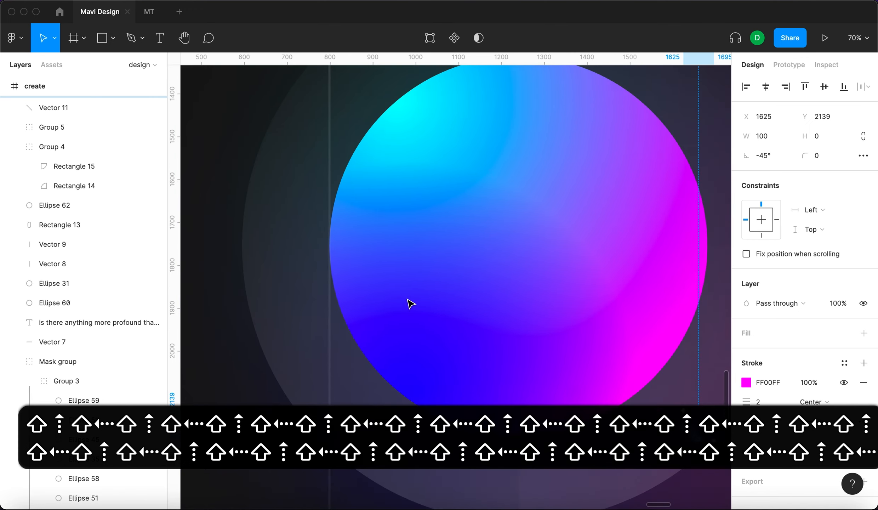
Nudge the cyan dashed line diagonally down and right to X 785, Y 1299, across the ring's upper-left edge.
click(417, 235)
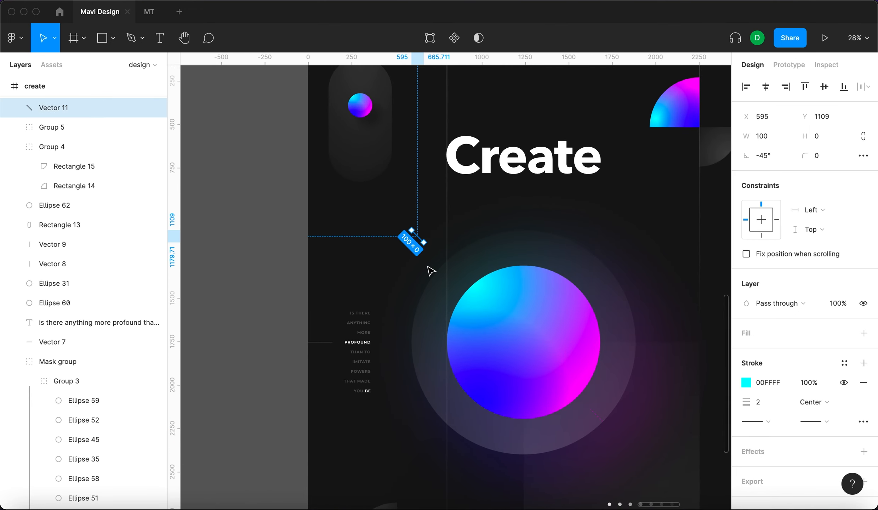
scroll(429, 269, up, 8)
key(shift+Right)
key(shift+Down)
key(shift+Right)
key(shift+Down)
key(shift+Right)
key(shift+Down)
key(shift+Right)
key(shift+Down)
key(shift+Right)
key(shift+Down)
key(shift+Right)
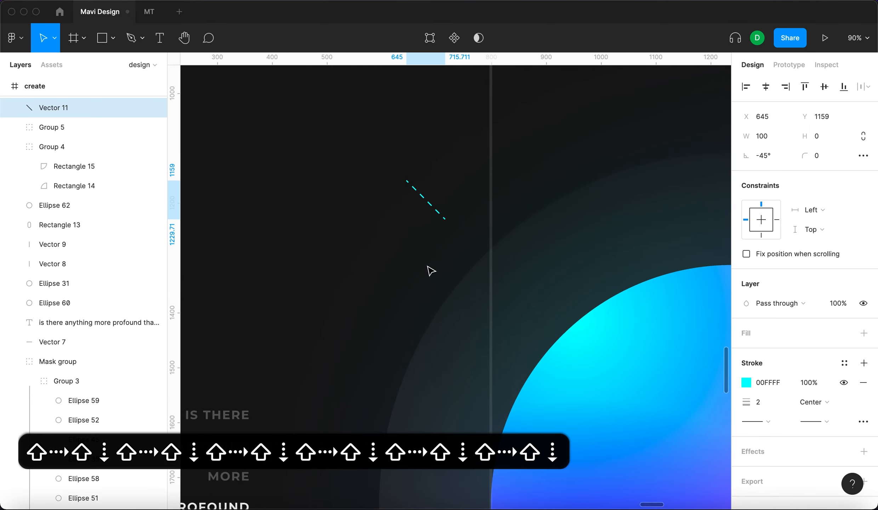
key(shift+Down)
key(shift+Right)
key(shift+Down)
key(shift+Right)
key(shift+Down)
key(shift+Right)
key(shift+Down)
key(shift+Right)
key(shift+Down)
key(shift+Right)
key(shift+Down)
key(shift+Right)
key(shift+Down)
key(shift+Right)
key(shift+Down)
key(shift+Right)
key(shift+Down)
key(shift+Right)
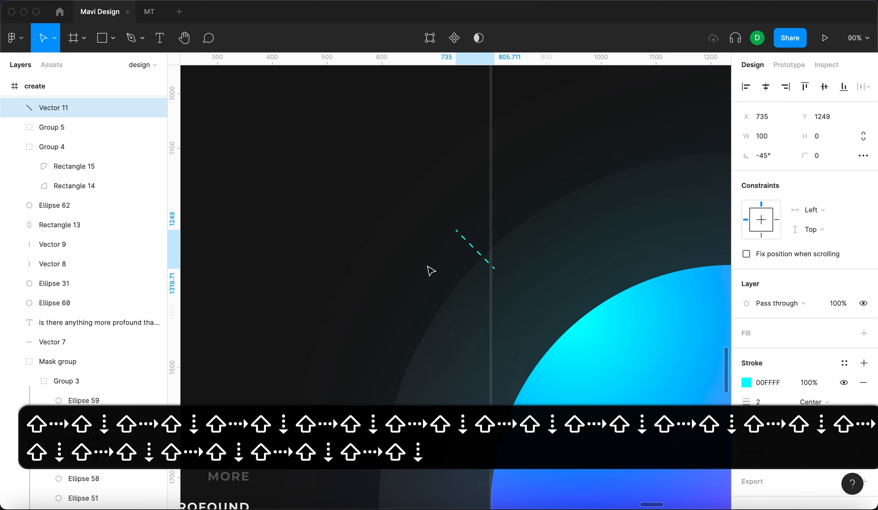
key(shift+Down)
key(shift+Right)
key(shift+Down)
key(shift+Right)
key(shift+Down)
key(shift+Right)
key(shift+Down)
key(shift+Right)
key(shift+Down)
key(shift+Right)
scroll(431, 270, down, 10)
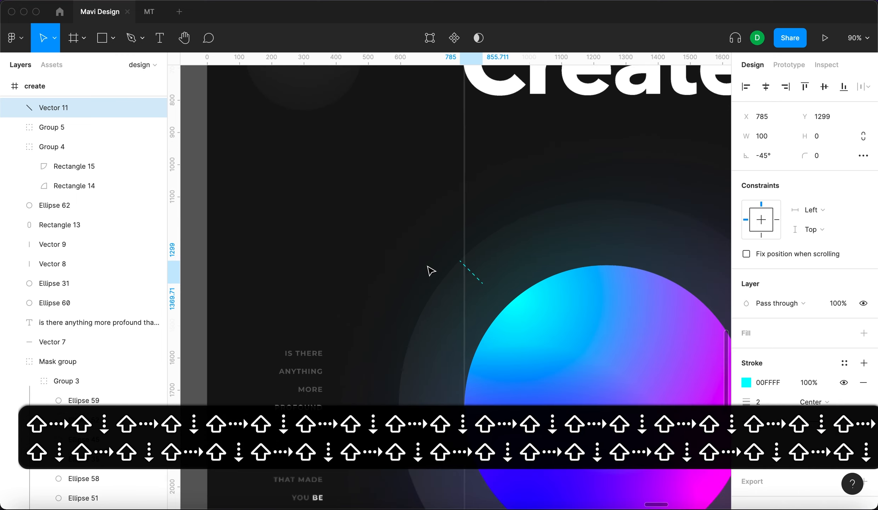
scroll(682, 314, down, 8)
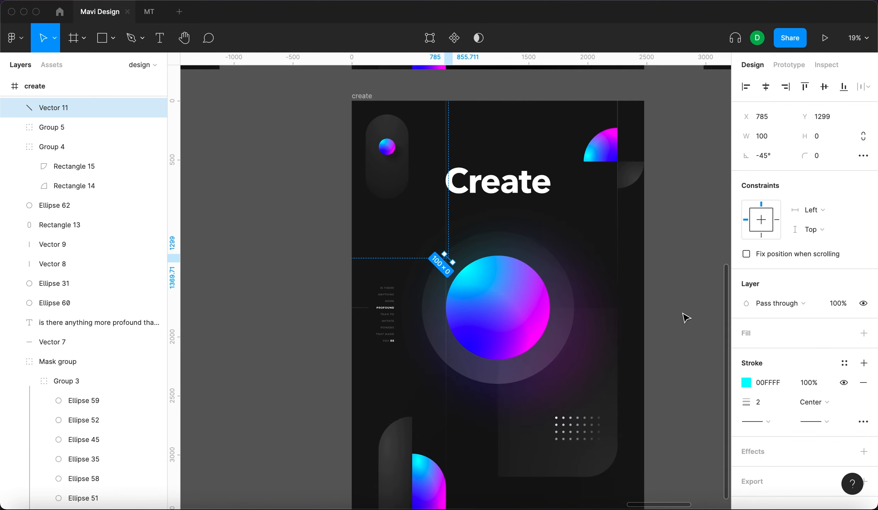
click(683, 314)
Examine the background fills of the rightmost reference "create" frame and compare the frame with the rebuilt poster.
scroll(685, 316, right, 6)
scroll(685, 317, up, 2)
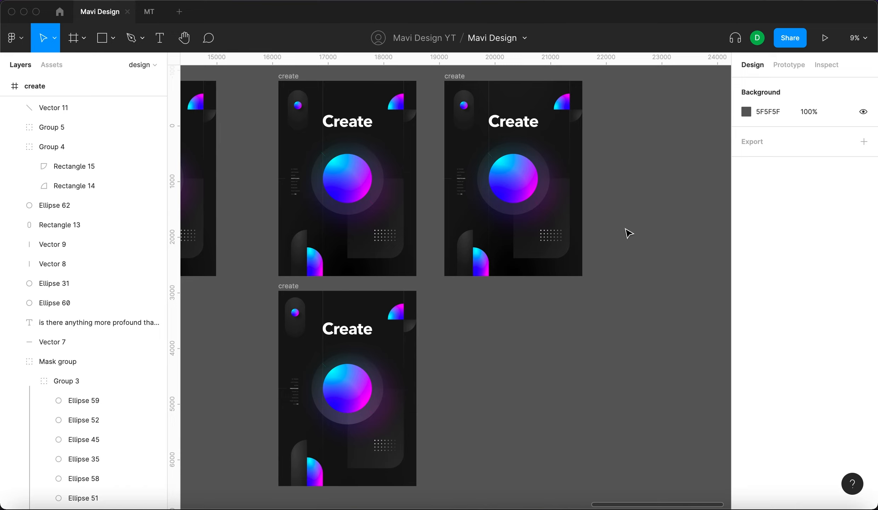
scroll(629, 220, down, 1)
click(460, 70)
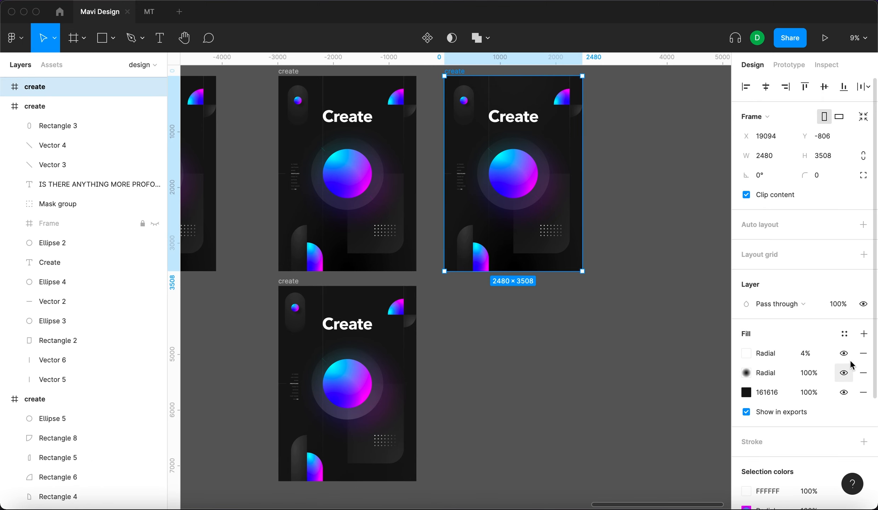
scroll(548, 121, up, 5)
scroll(496, 235, down, 6)
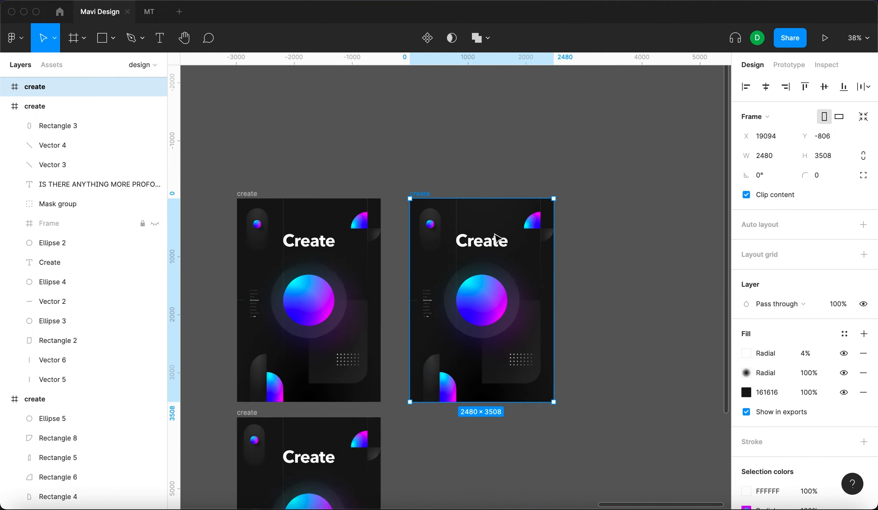
click(632, 315)
Move the rebuilt "create" frame directly below the rightmost reference frame, to X 19094, Y 2968.
scroll(631, 314, down, 2)
scroll(561, 351, down, 2)
scroll(561, 352, left, 1)
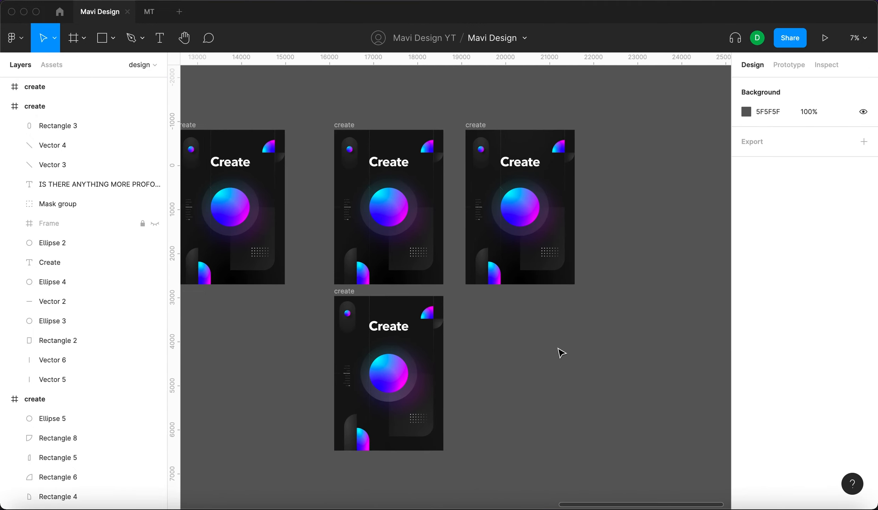
scroll(556, 353, up, 1)
scroll(558, 354, down, 2)
scroll(557, 355, left, 1)
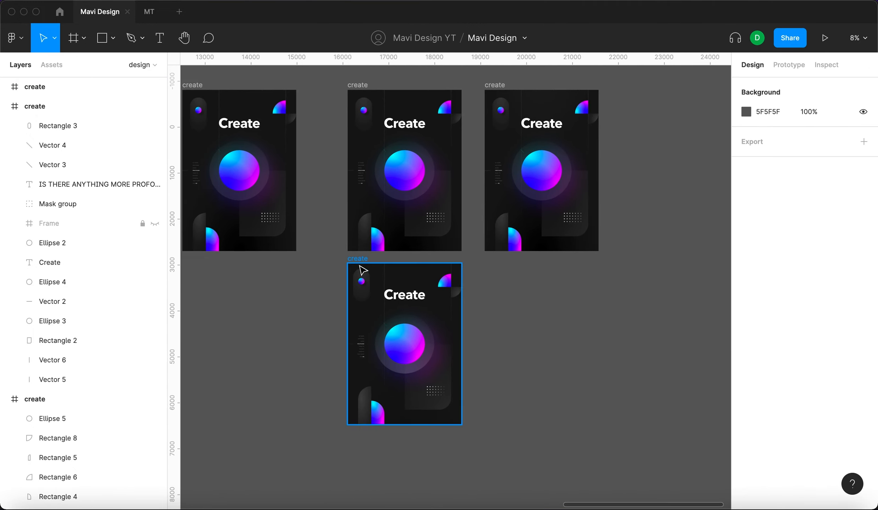
drag(368, 266, 505, 267)
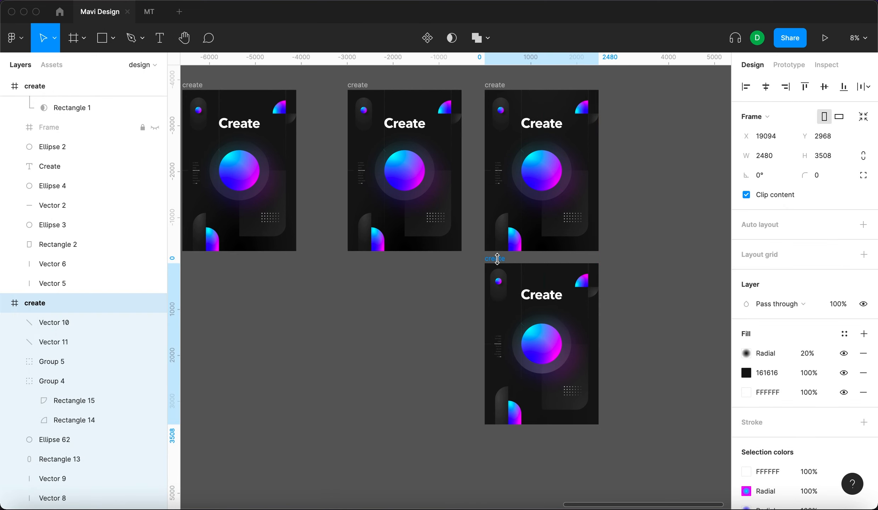
Add another fill to the rebuilt frame as a radial gradient at 20%, with both colour stops set to white FFFFFF.
click(863, 334)
click(746, 354)
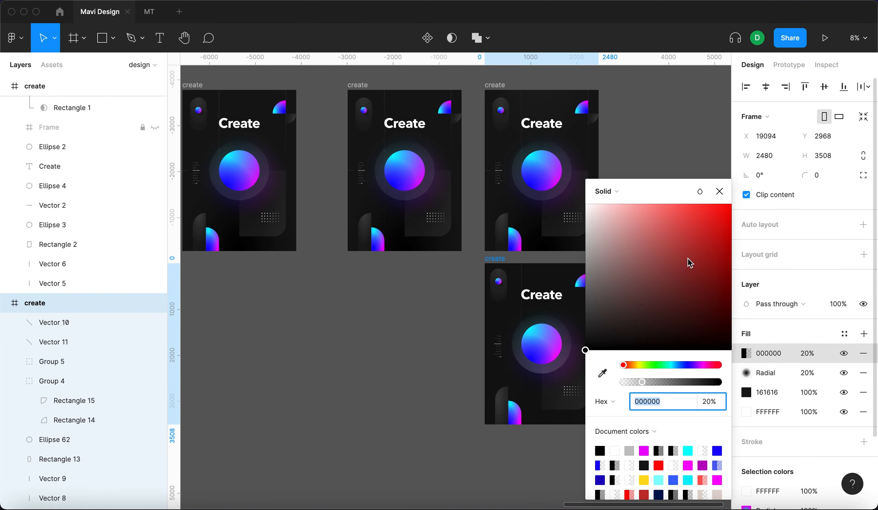
click(613, 190)
click(619, 219)
drag(619, 225, 585, 204)
click(717, 174)
drag(619, 225, 585, 204)
scroll(496, 343, right, 2)
Place the white radial gradient's centre on the frame's top edge and its end point near the top of the gradient circle.
drag(496, 346, 496, 272)
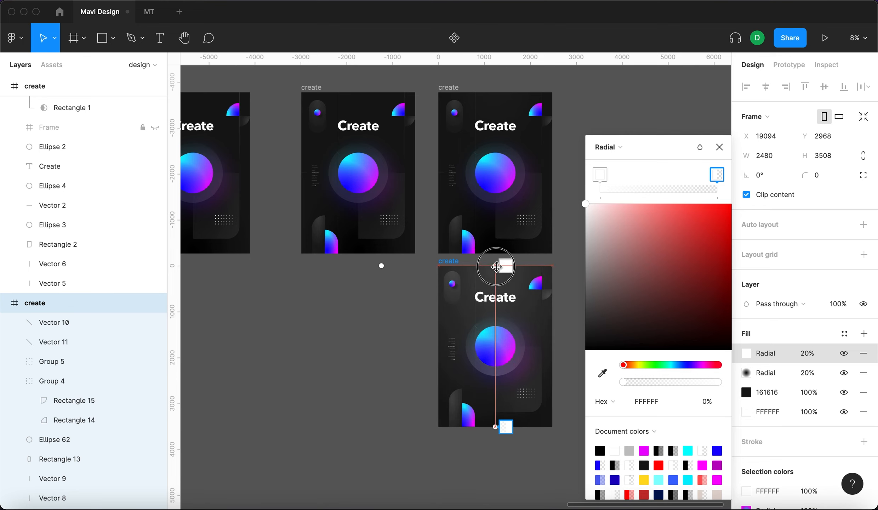
drag(495, 428, 494, 323)
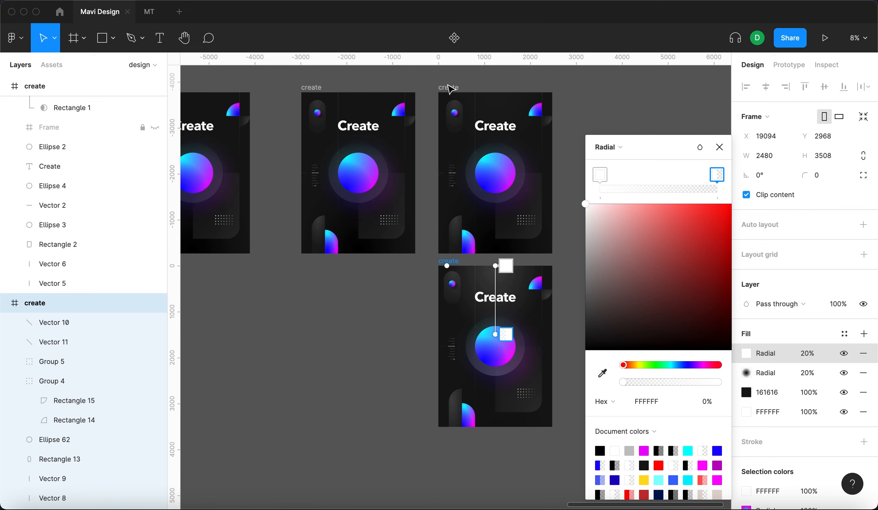
click(719, 146)
Check the reference frame's white radial gradient and match it by raising the rebuilt gradient's centre above the frame and its end point above the circle.
click(455, 89)
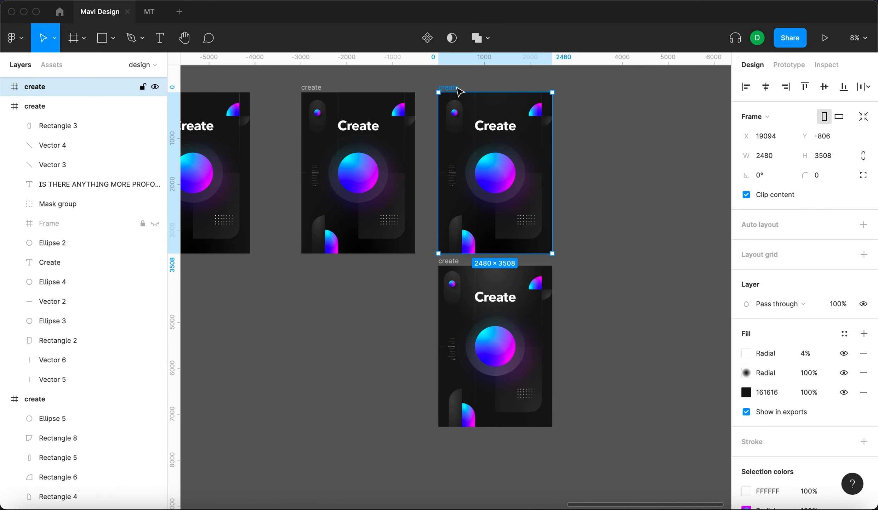
click(755, 358)
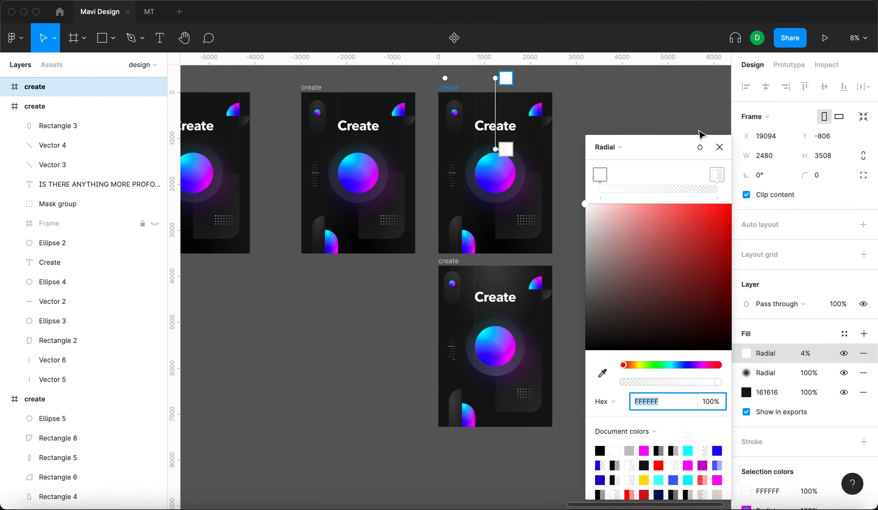
click(719, 146)
click(448, 261)
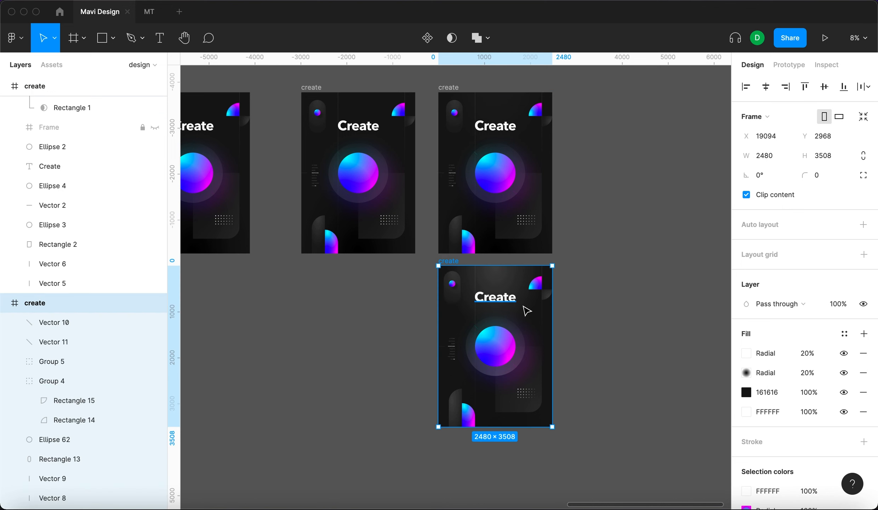
click(748, 358)
drag(495, 271, 495, 250)
drag(497, 335, 497, 314)
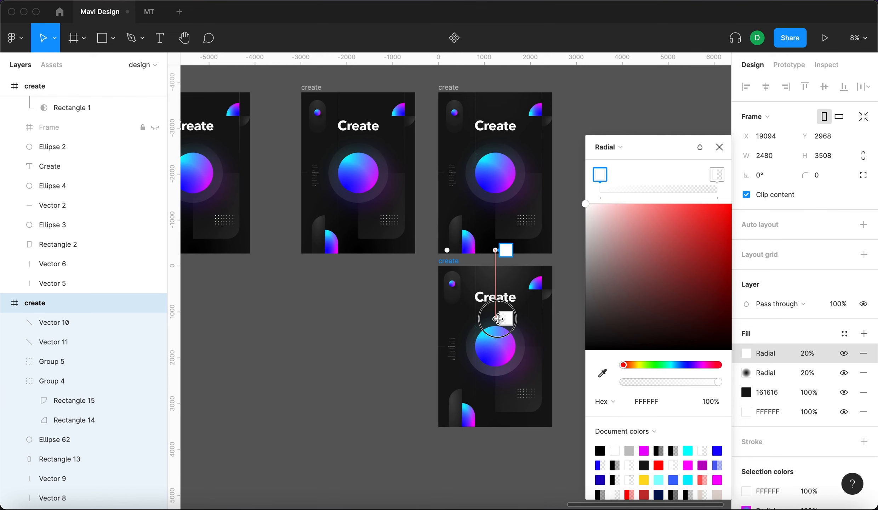
click(719, 147)
click(586, 270)
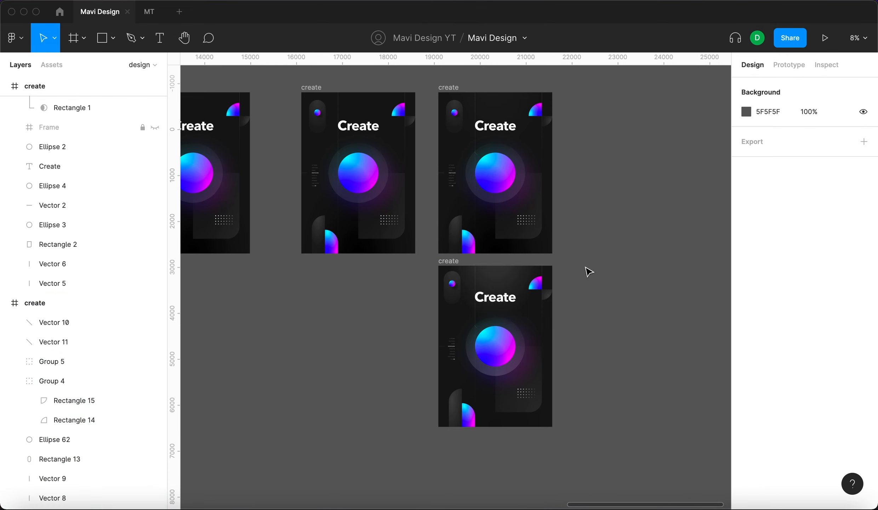
Set the opacity of the rebuilt frame's white radial fill to 4%.
click(457, 261)
key(shift+Down)
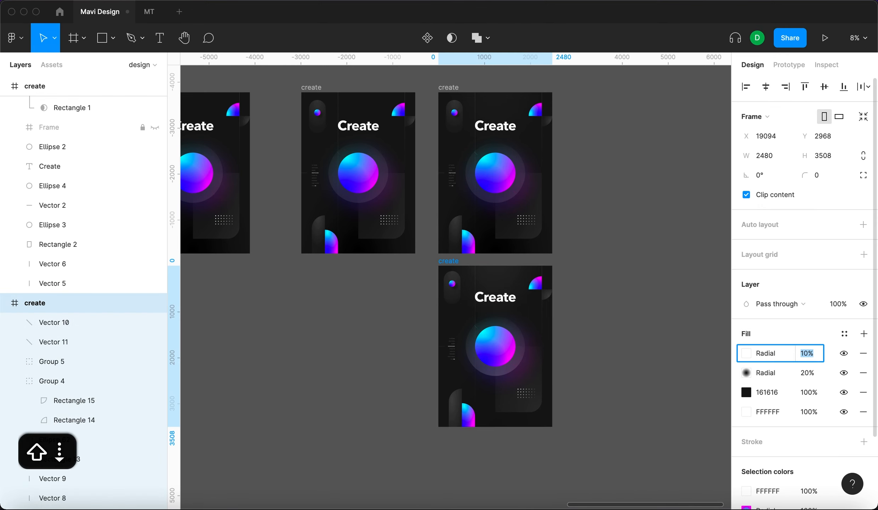
key(shift+Down)
key(Up)
key(Up)
key(Up)
key(Up)
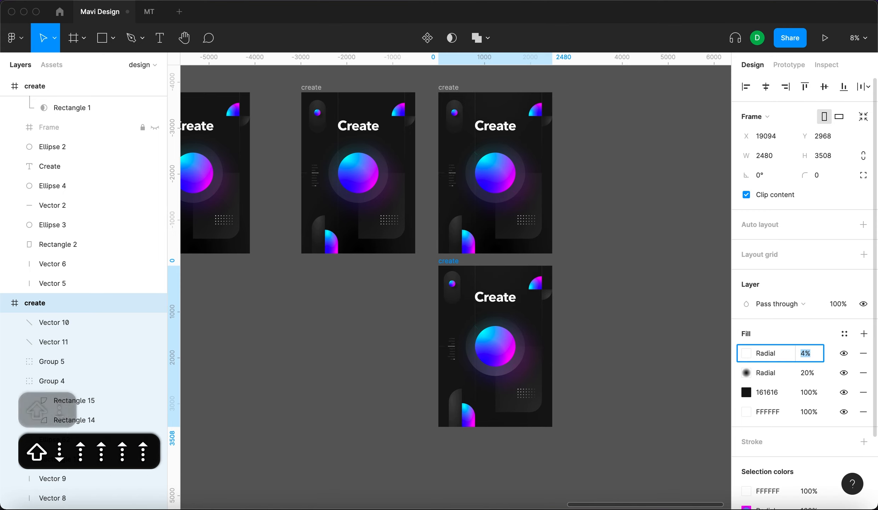
key(Return)
click(685, 351)
Rename the rebuilt "create" frame as "result".
scroll(525, 304, up, 5)
scroll(525, 304, down, 6)
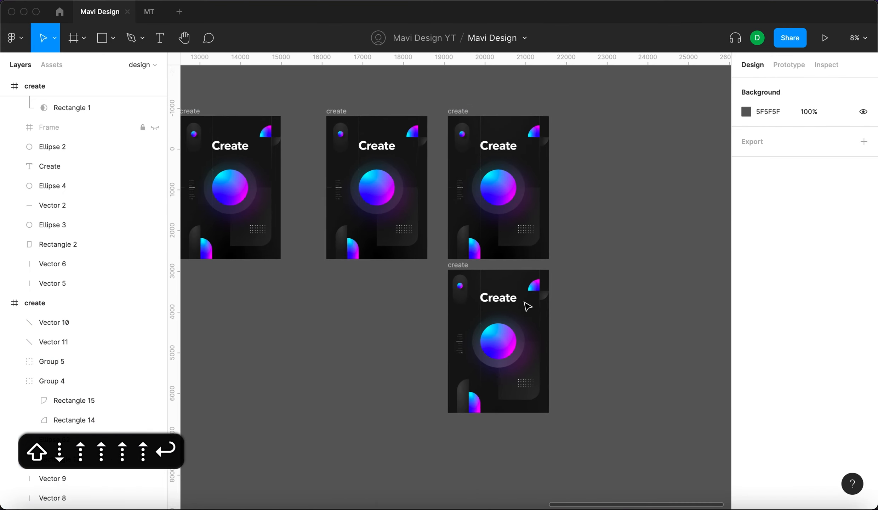
double_click(458, 266)
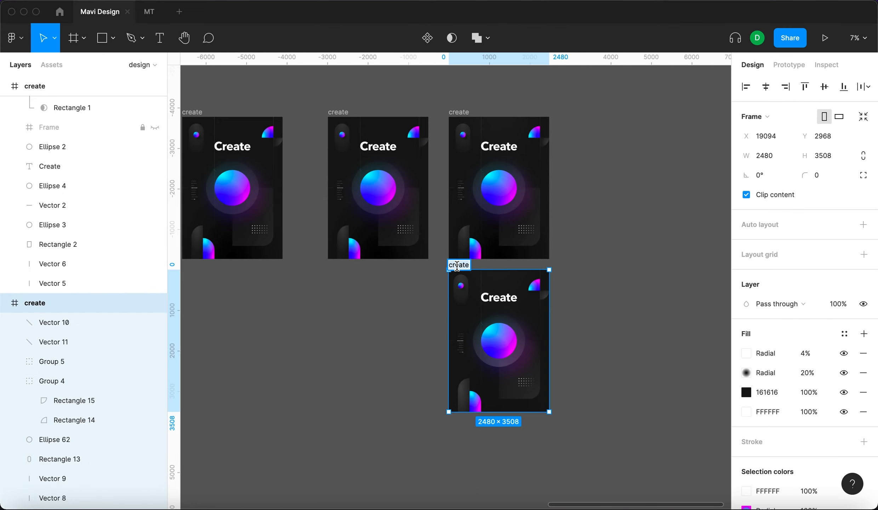
text(result)
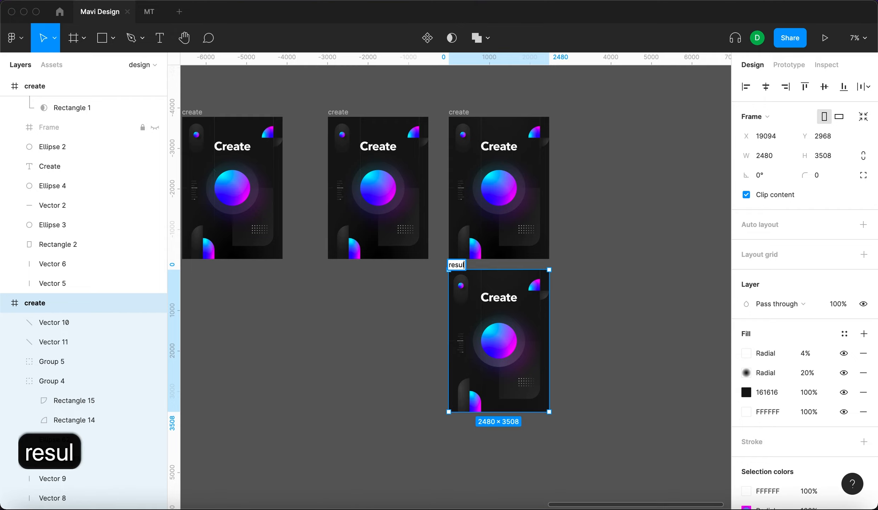
key(Return)
click(442, 321)
scroll(506, 325, up, 5)
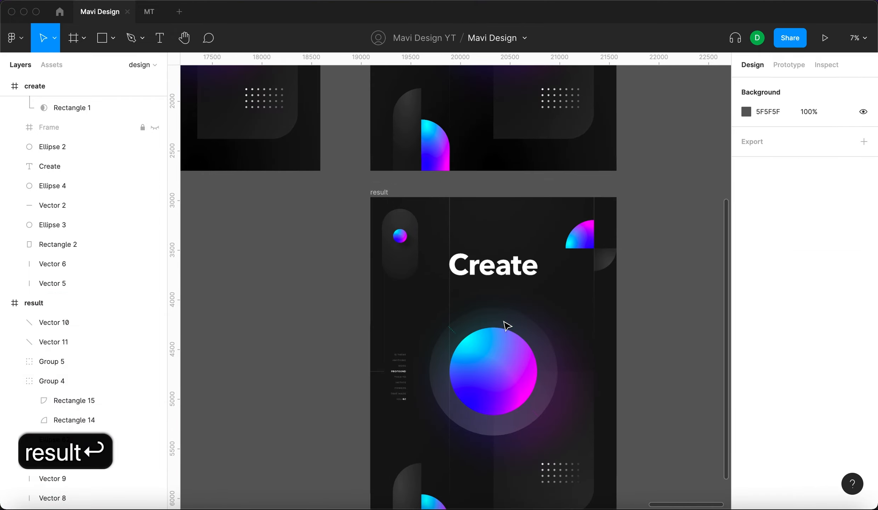